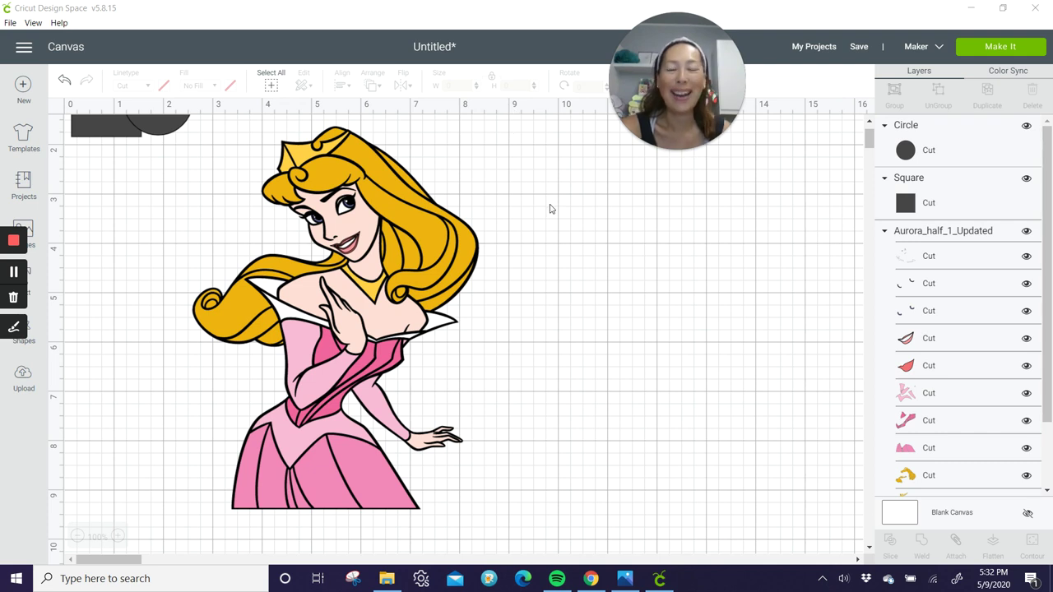
# Set the height of the grouped Aurora image to 36 inches with its proportions kept
pyautogui.click(459, 290)
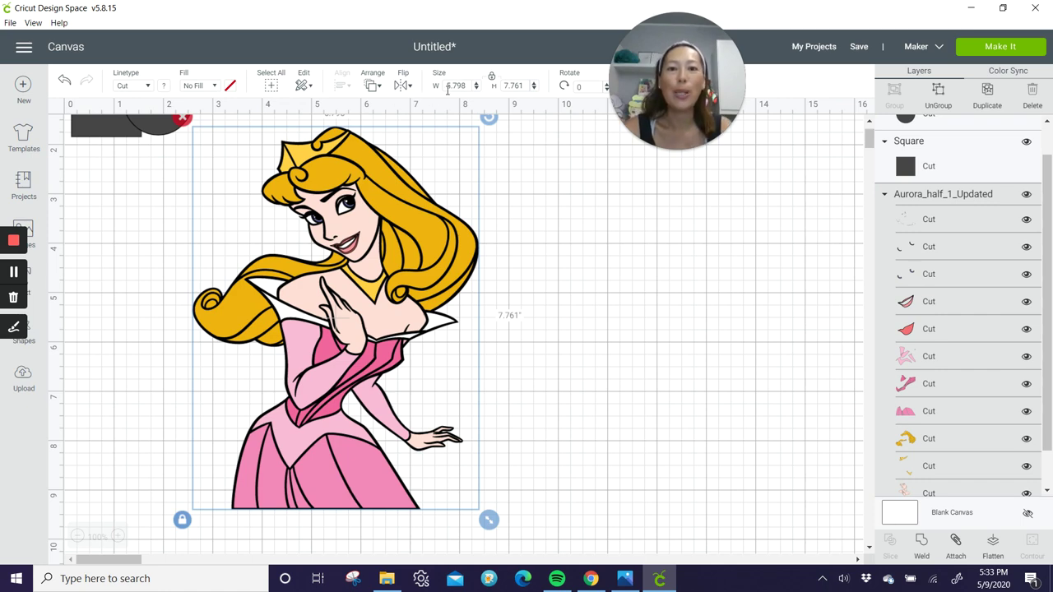
pyautogui.click(516, 87)
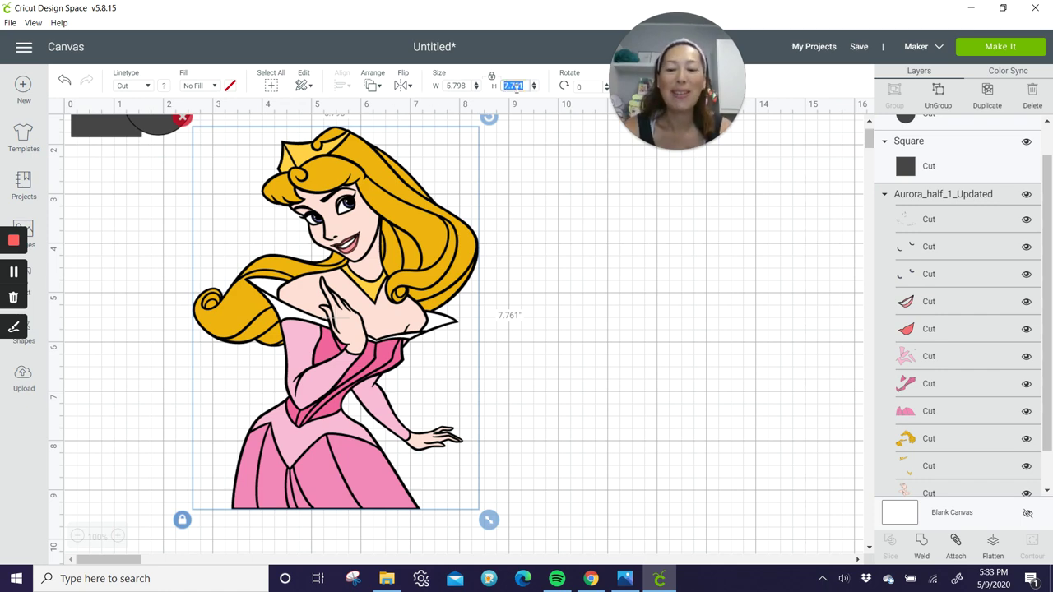
pyautogui.write('36')
pyautogui.press('Tab')
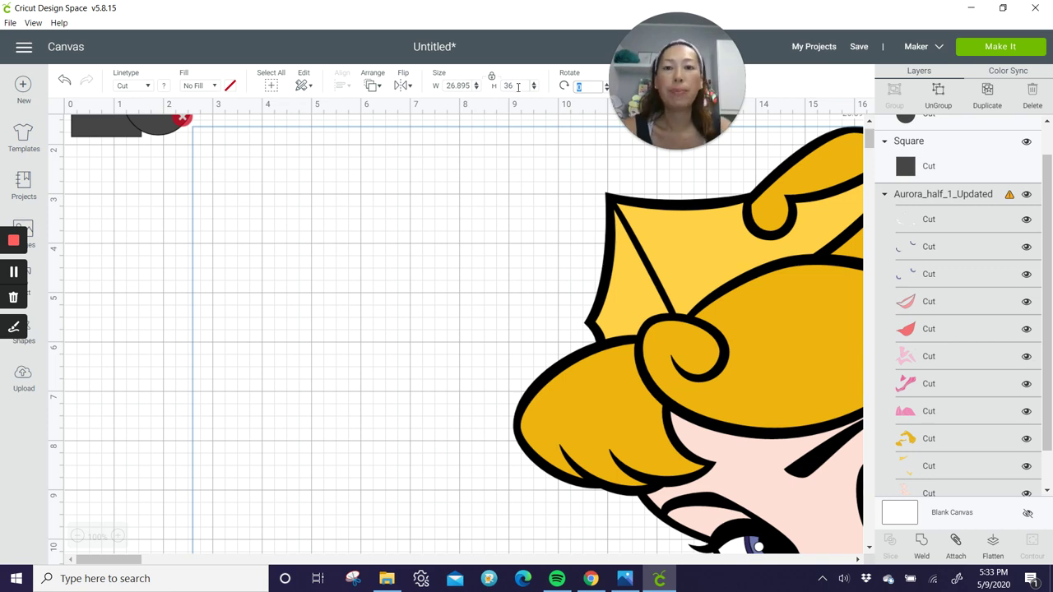
# Move the enlarged Aurora image toward the middle of the canvas, clear of the small square and circle
pyautogui.click(75, 539)
pyautogui.click(75, 537)
pyautogui.click(74, 537)
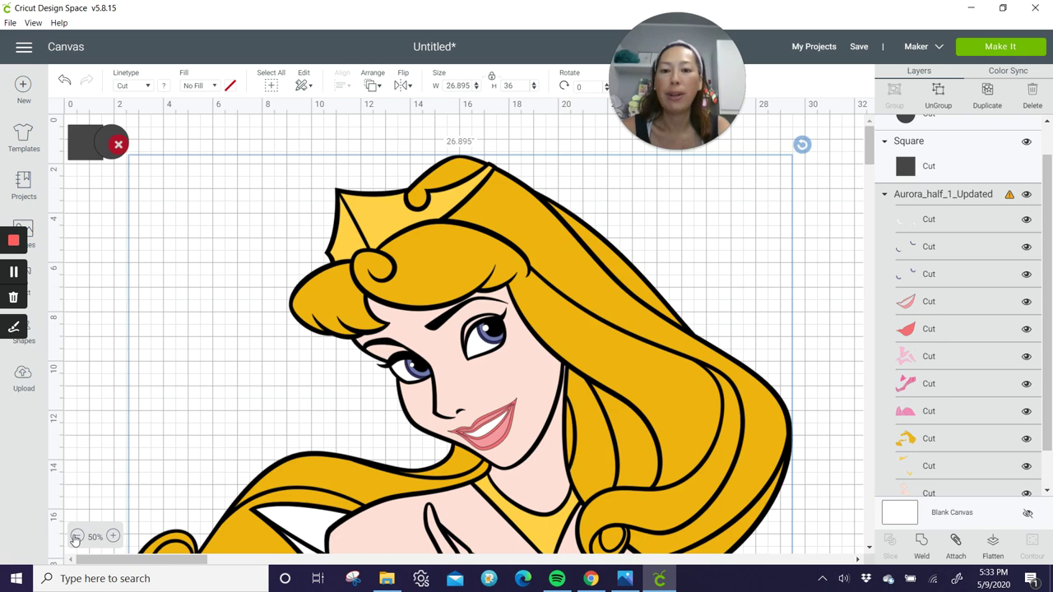
pyautogui.click(75, 537)
pyautogui.moveTo(256, 384); pyautogui.dragTo(445, 345)
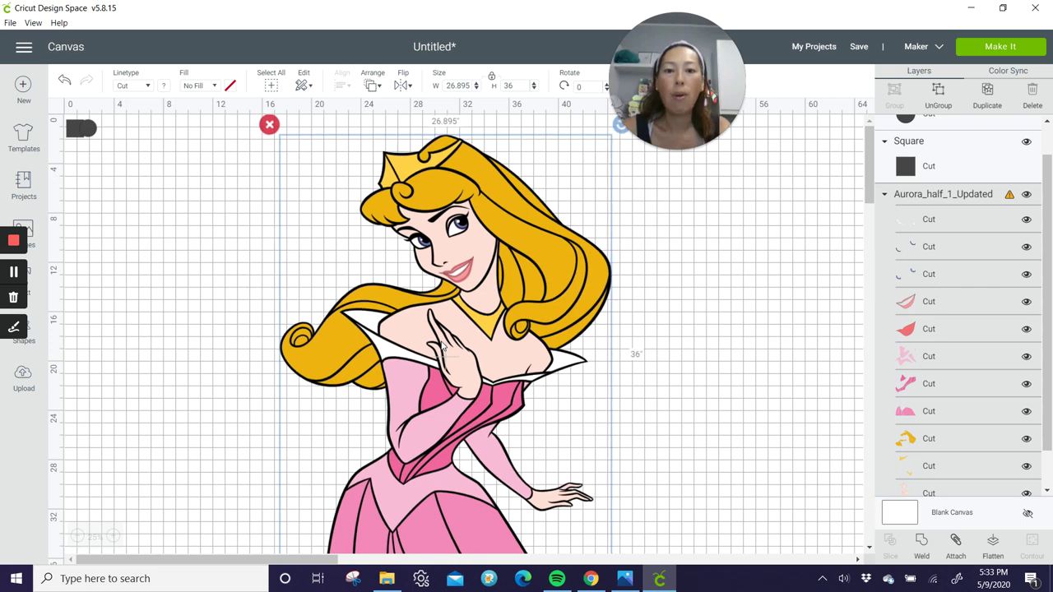
# Ungroup the Aurora image and move its white layer out to the open area beside the figure
pyautogui.click(937, 98)
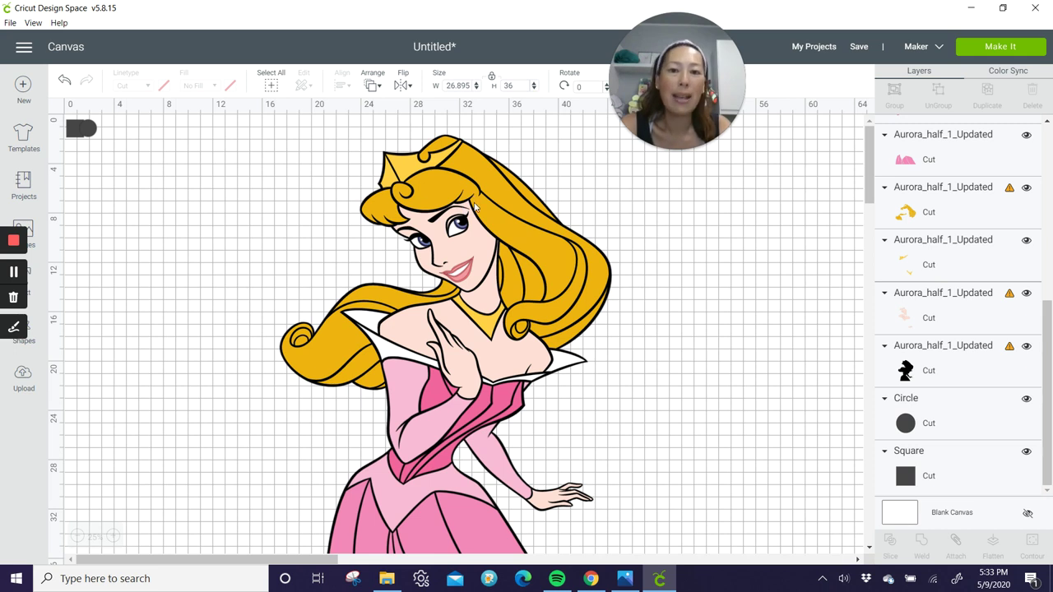
pyautogui.click(547, 262)
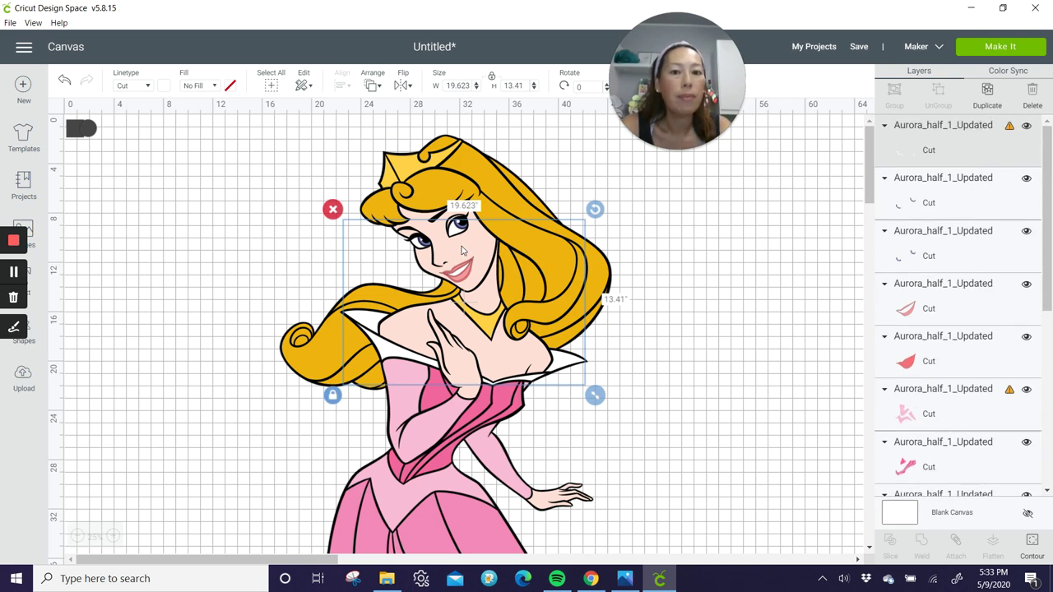
pyautogui.moveTo(462, 251); pyautogui.dragTo(702, 243)
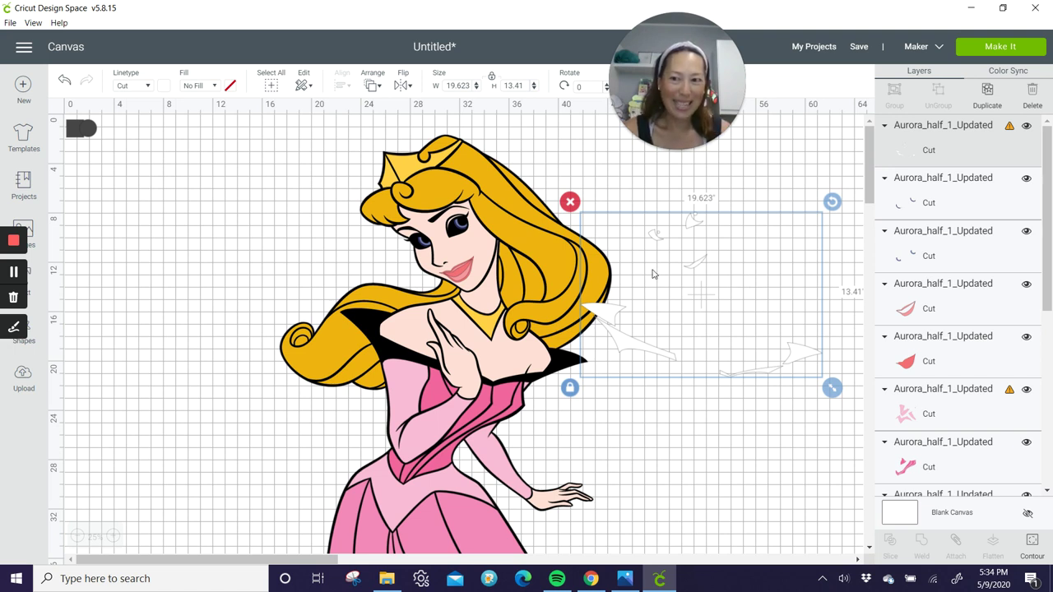
# Move the small dark square away from the circle and duplicate it twice
pyautogui.click(74, 130)
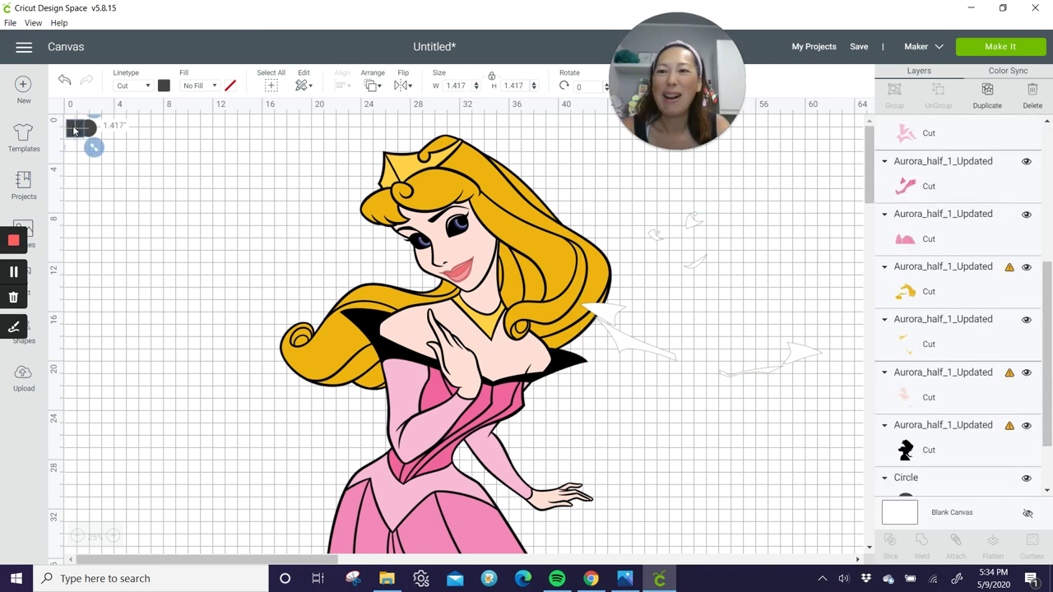
pyautogui.moveTo(74, 129); pyautogui.dragTo(137, 206)
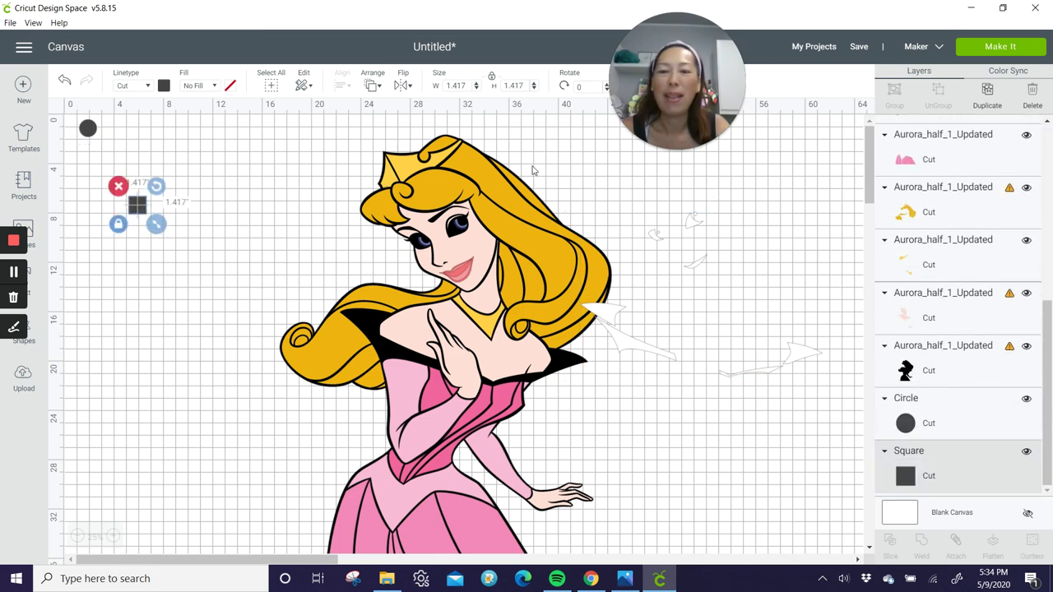
pyautogui.click(989, 90)
pyautogui.click(989, 90)
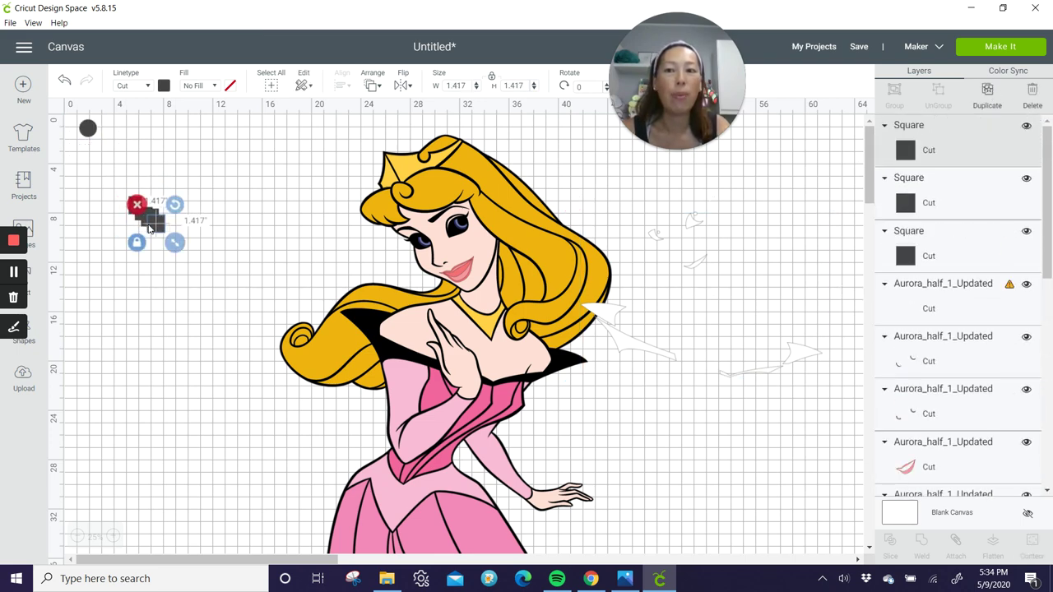
# Enlarge one square copy to about 21 inches and place it over only the right-hand collar piece of the white layer
pyautogui.moveTo(151, 229); pyautogui.dragTo(847, 591)
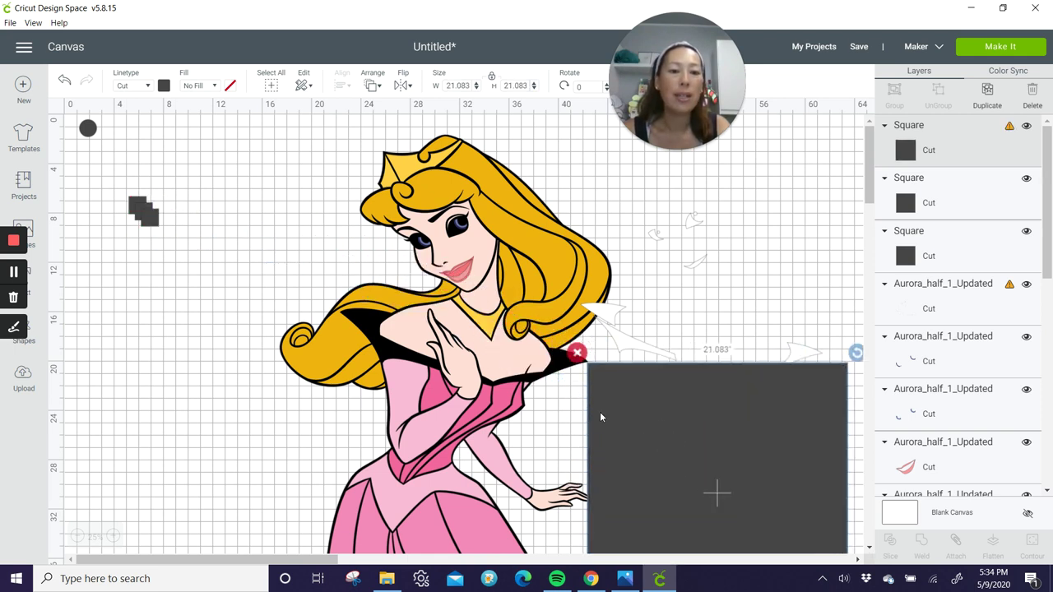
pyautogui.scroll(-3, 598, 383)
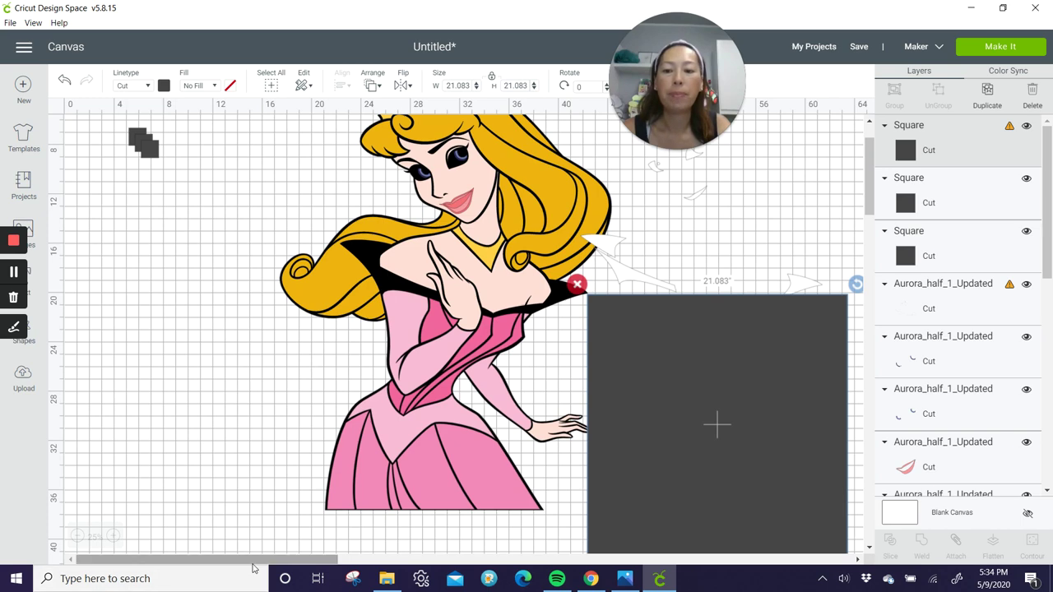
pyautogui.moveTo(263, 562); pyautogui.dragTo(324, 564)
pyautogui.moveTo(441, 328); pyautogui.dragTo(611, 375)
pyautogui.moveTo(715, 418); pyautogui.dragTo(716, 417)
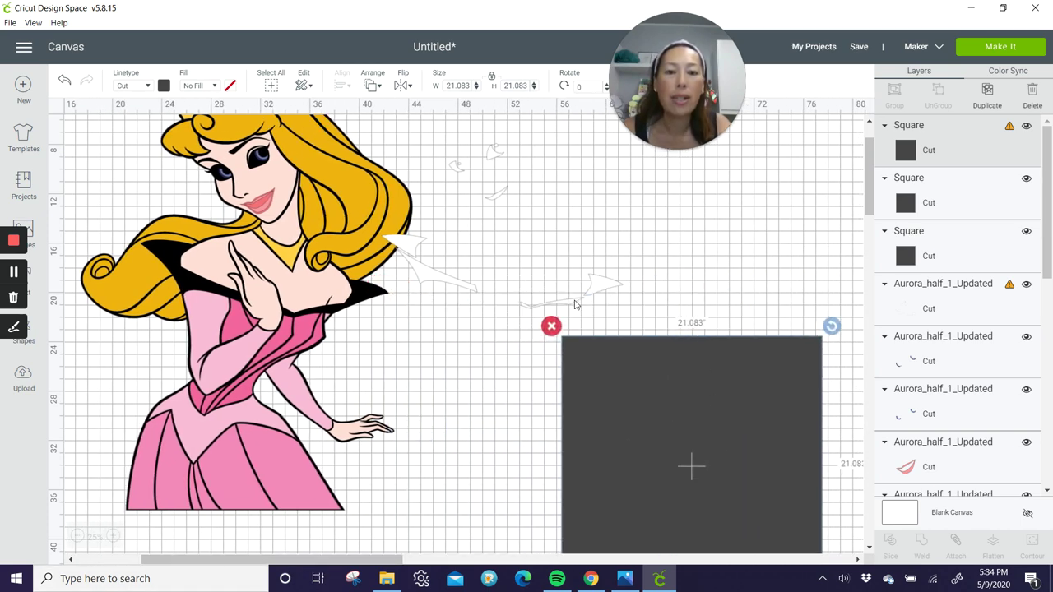
pyautogui.moveTo(632, 379); pyautogui.dragTo(600, 310)
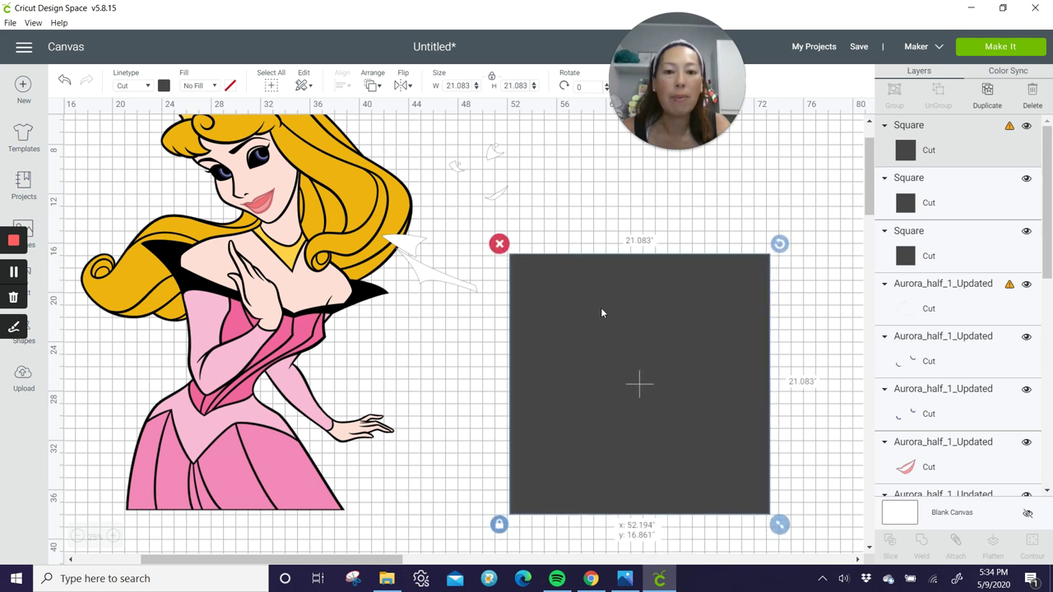
# Slice the white layer with the large square where it covers the right-hand collar piece
pyautogui.click(473, 360)
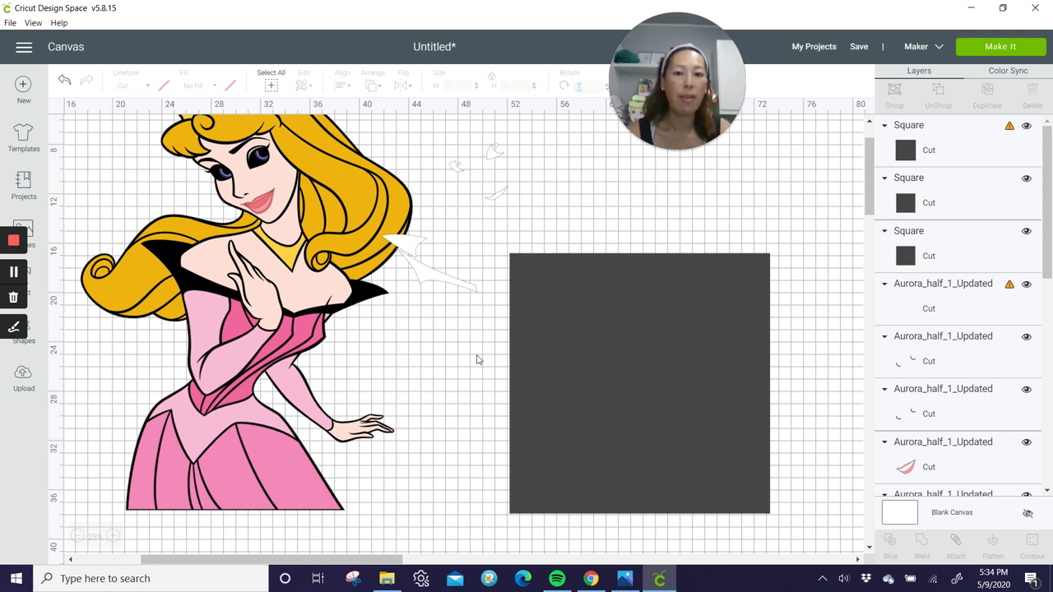
pyautogui.moveTo(475, 365); pyautogui.dragTo(566, 256)
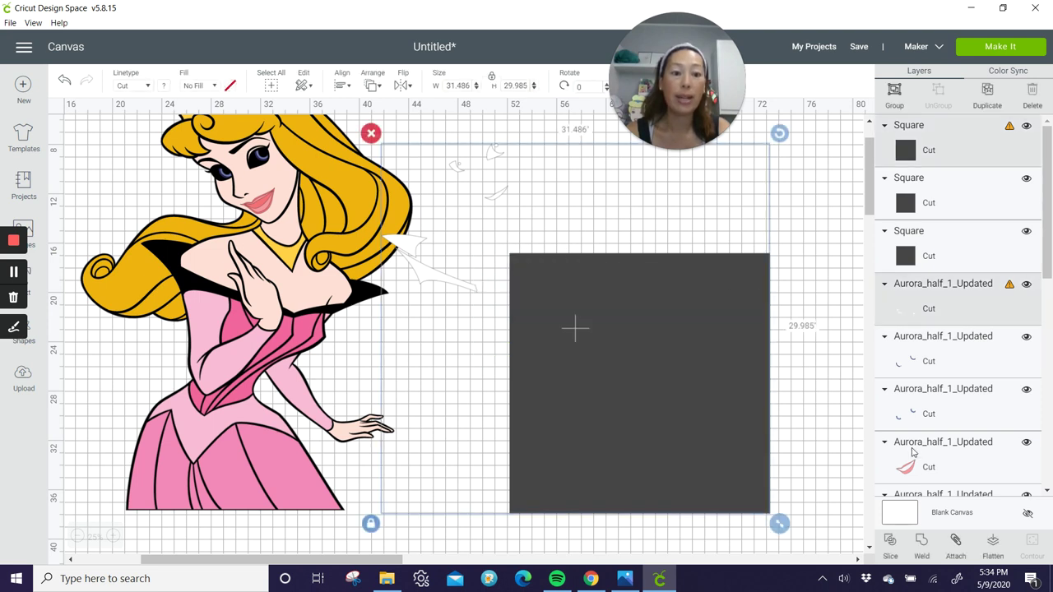
pyautogui.click(889, 542)
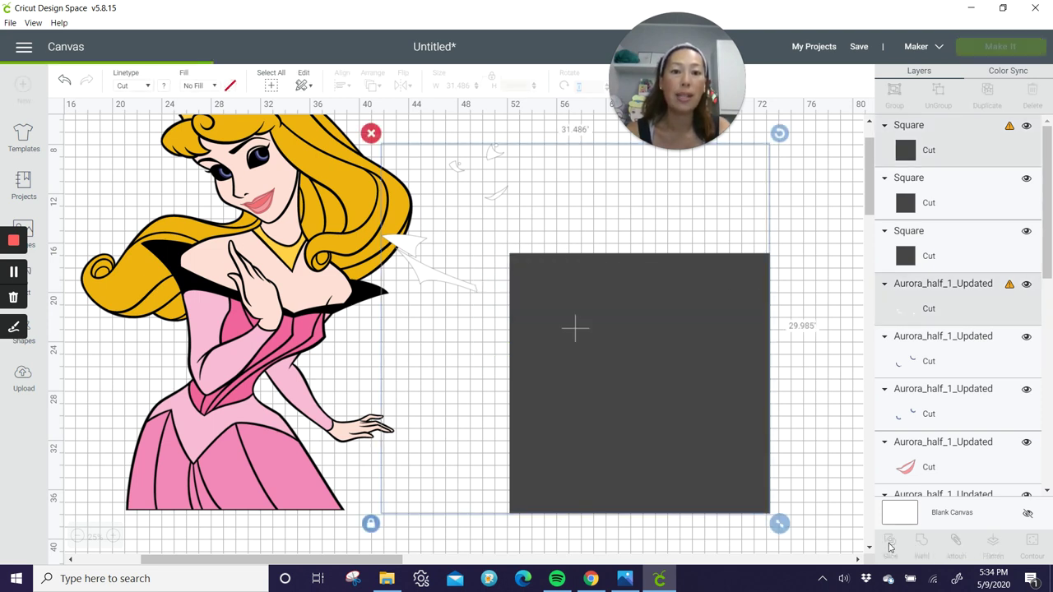
# Move the sliced square off the white pieces and delete the dark collar-shaped cut-out
pyautogui.moveTo(588, 261); pyautogui.dragTo(688, 317)
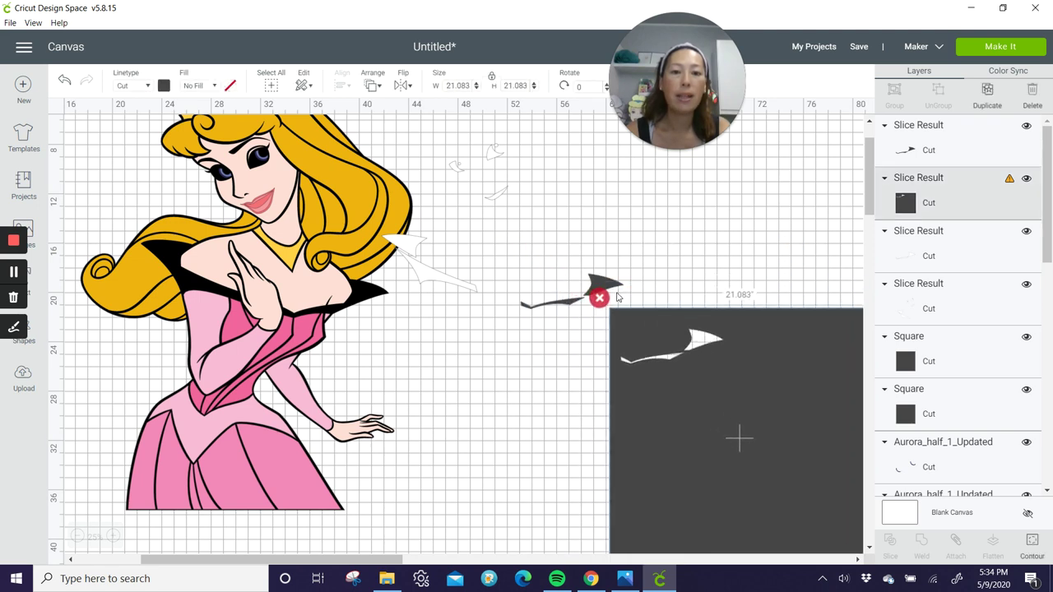
pyautogui.click(588, 302)
pyautogui.moveTo(596, 337); pyautogui.dragTo(575, 427)
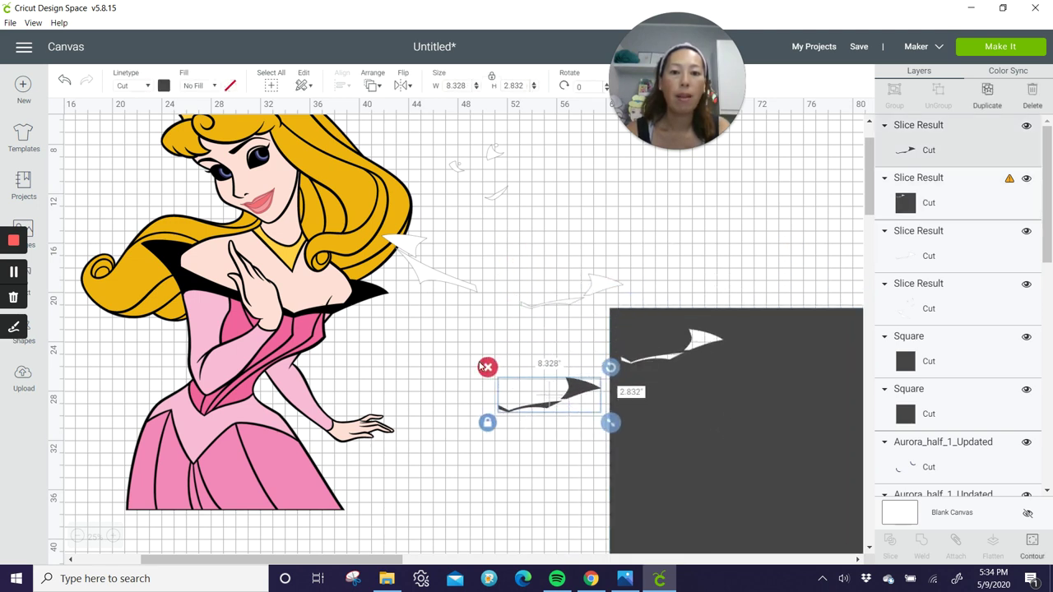
pyautogui.click(487, 365)
# Move the separated collar piece and the remaining white layer aside, and place the square over the left-hand collar piece
pyautogui.moveTo(606, 285); pyautogui.dragTo(823, 247)
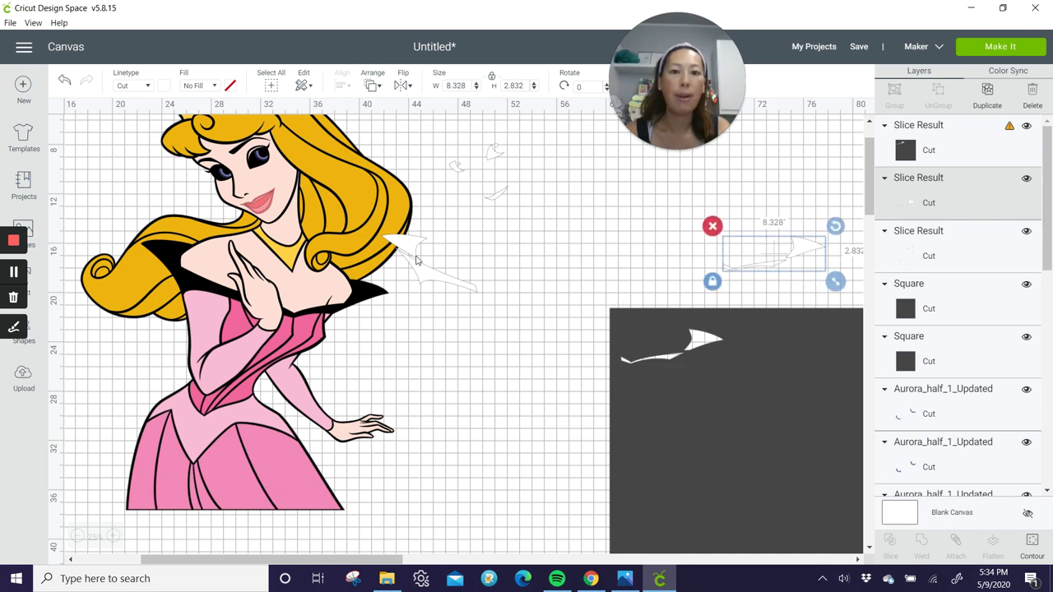
pyautogui.moveTo(493, 162); pyautogui.dragTo(799, 240)
pyautogui.moveTo(760, 315); pyautogui.dragTo(635, 308)
pyautogui.click(603, 252)
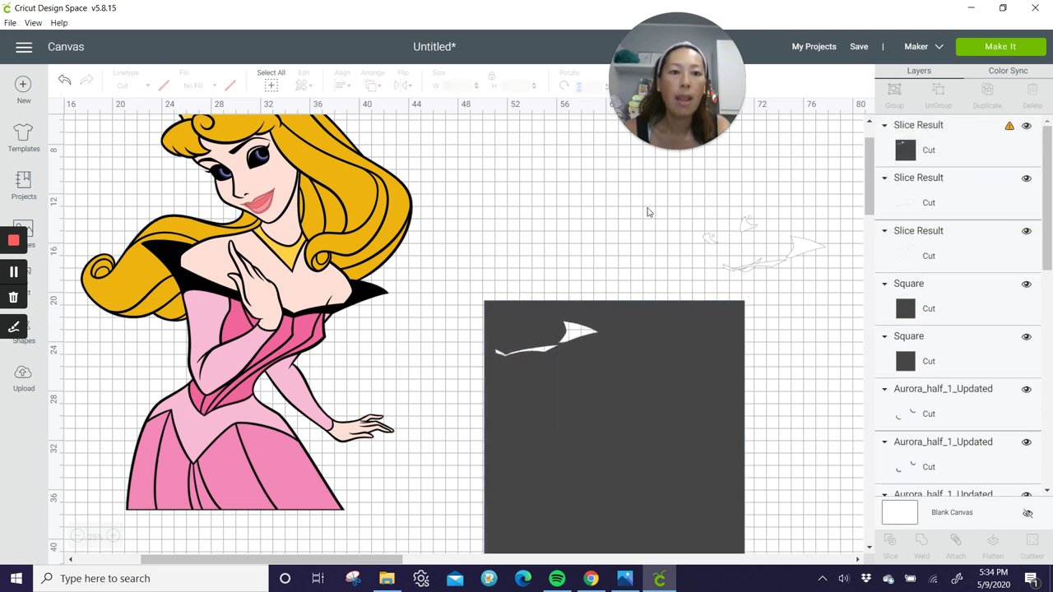
# Slice the remaining white layer with the large square to separate the left-hand collar piece
pyautogui.moveTo(647, 204); pyautogui.dragTo(673, 357)
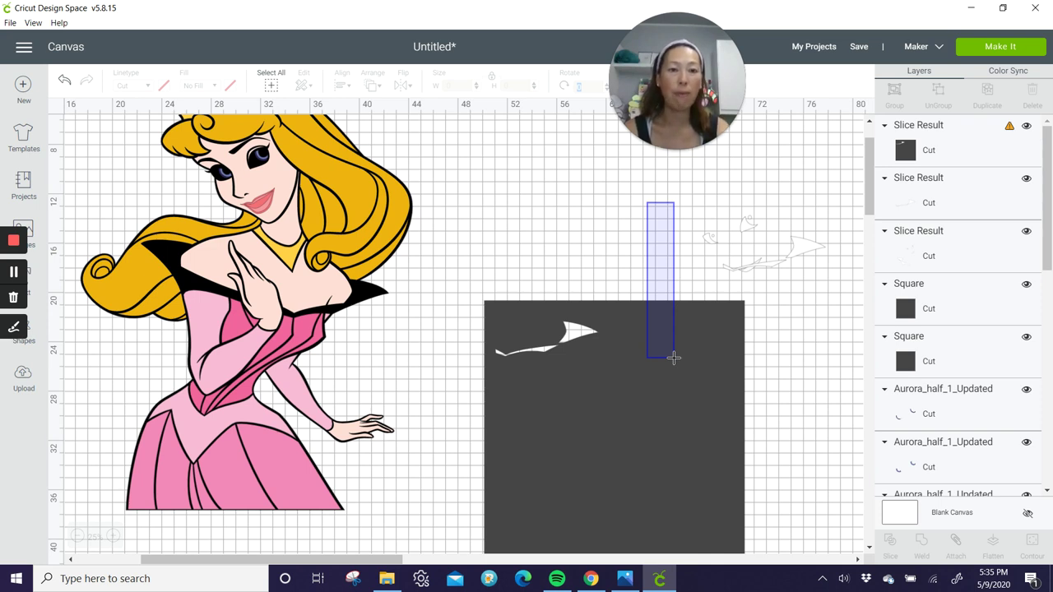
pyautogui.moveTo(674, 358); pyautogui.dragTo(673, 358)
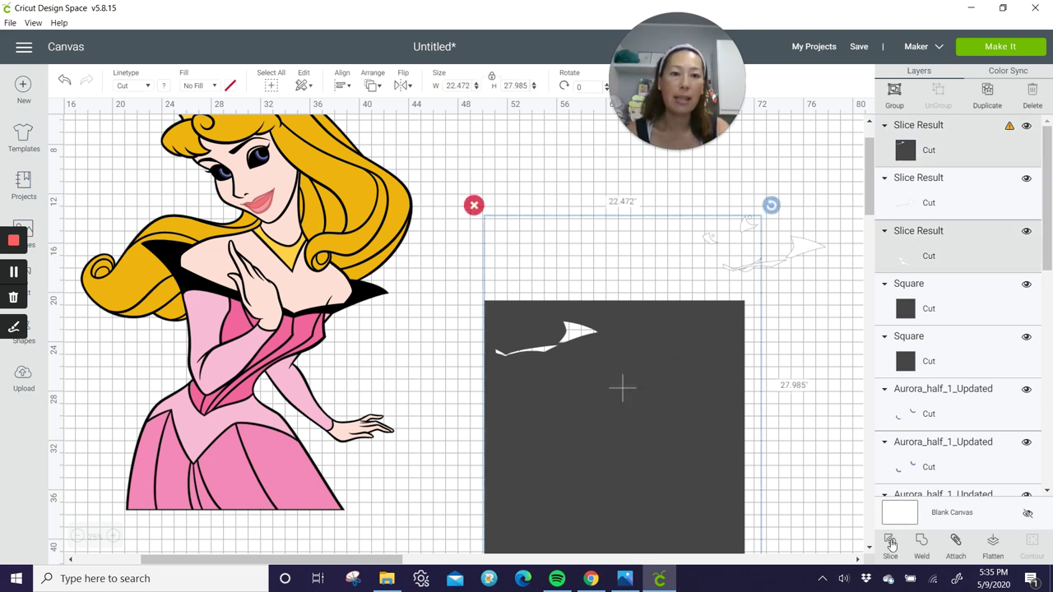
pyautogui.click(889, 543)
# Move the square off the second collar piece and delete the leftover dark cut-out
pyautogui.moveTo(674, 404); pyautogui.dragTo(527, 412)
pyautogui.click(662, 324)
pyautogui.moveTo(662, 323); pyautogui.dragTo(662, 410)
pyautogui.press('Delete')
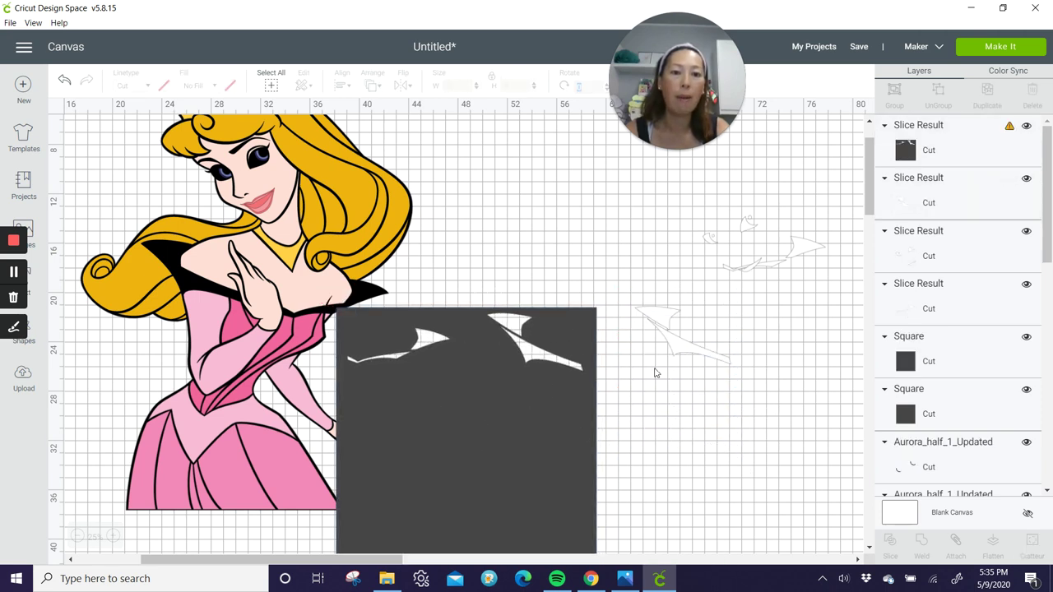
# Place the right-hand collar piece beside the left-hand one and position the eyes-and-teeth layer so only the teeth overlap the square
pyautogui.click(807, 243)
pyautogui.moveTo(807, 243); pyautogui.dragTo(778, 320)
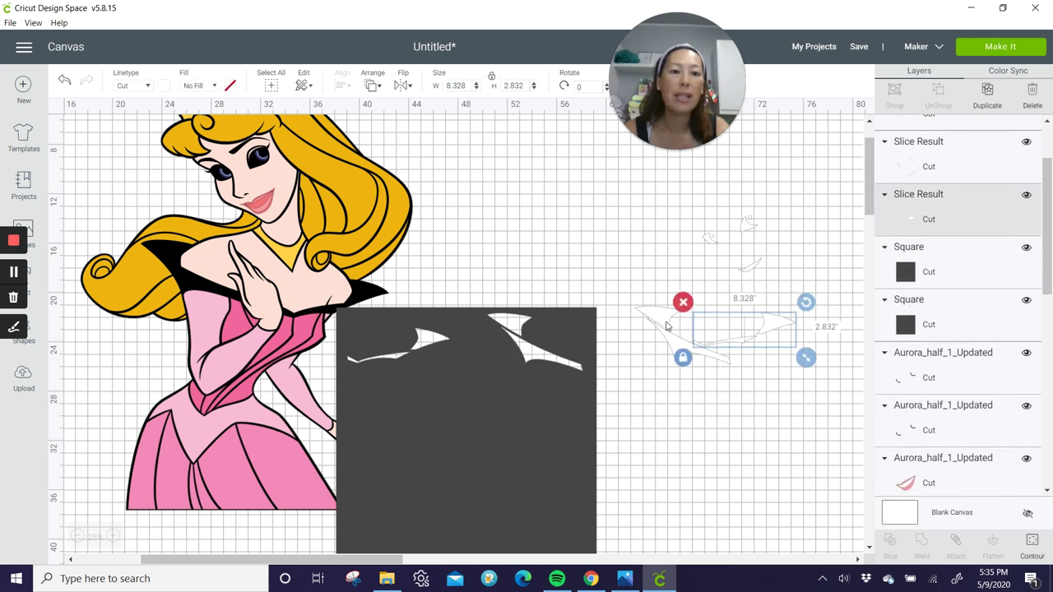
pyautogui.click(744, 231)
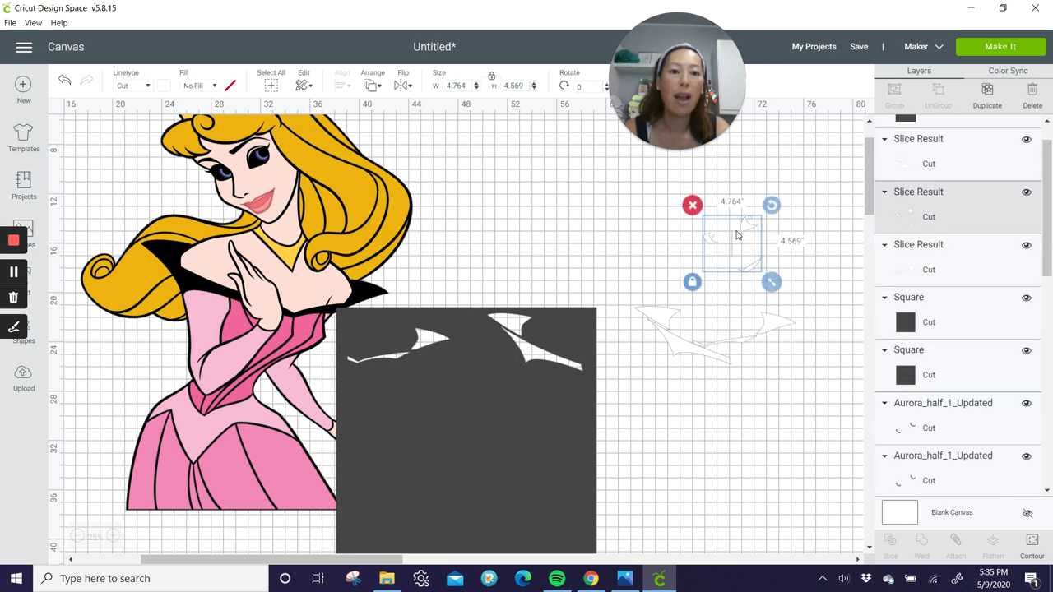
pyautogui.moveTo(740, 233); pyautogui.dragTo(576, 281)
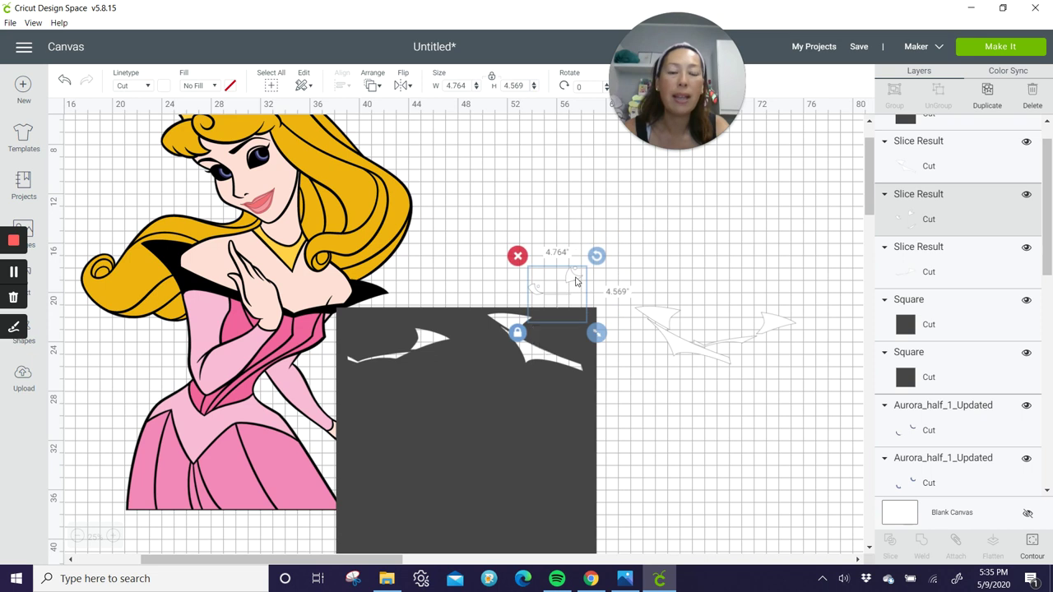
# Slice the teeth from the eye whites with the square, and move the square and dark cut-out clear of the white pieces
pyautogui.moveTo(630, 358); pyautogui.dragTo(569, 287)
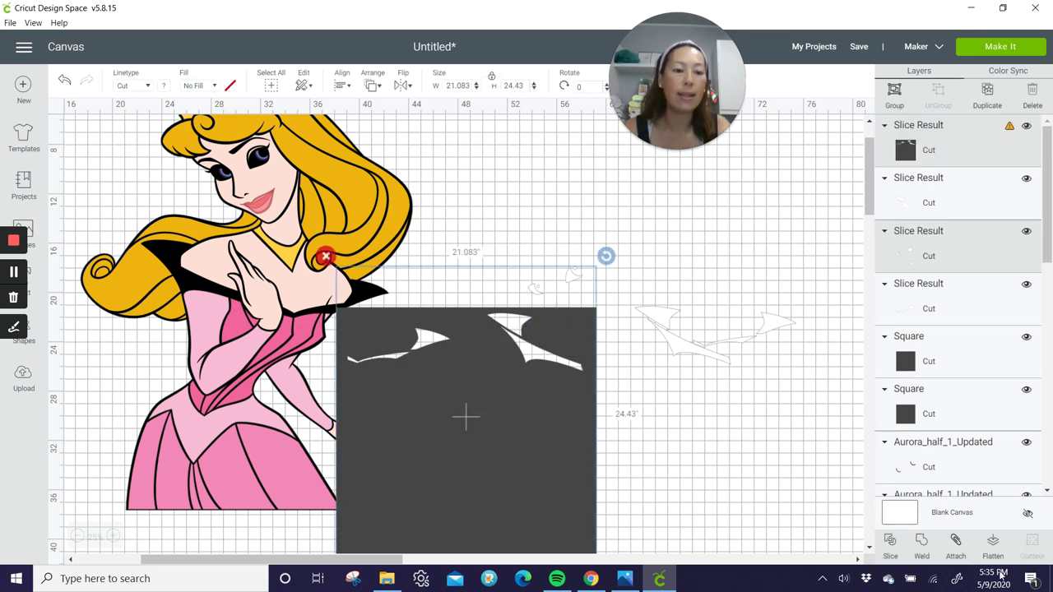
pyautogui.click(890, 541)
pyautogui.click(559, 316)
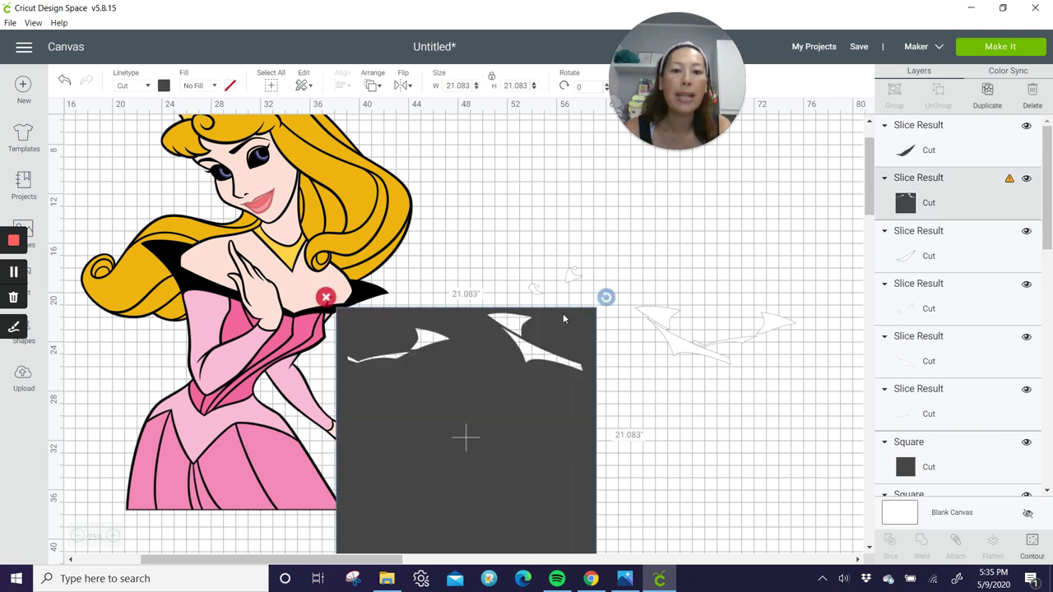
pyautogui.click(574, 319)
pyautogui.moveTo(578, 317); pyautogui.dragTo(511, 457)
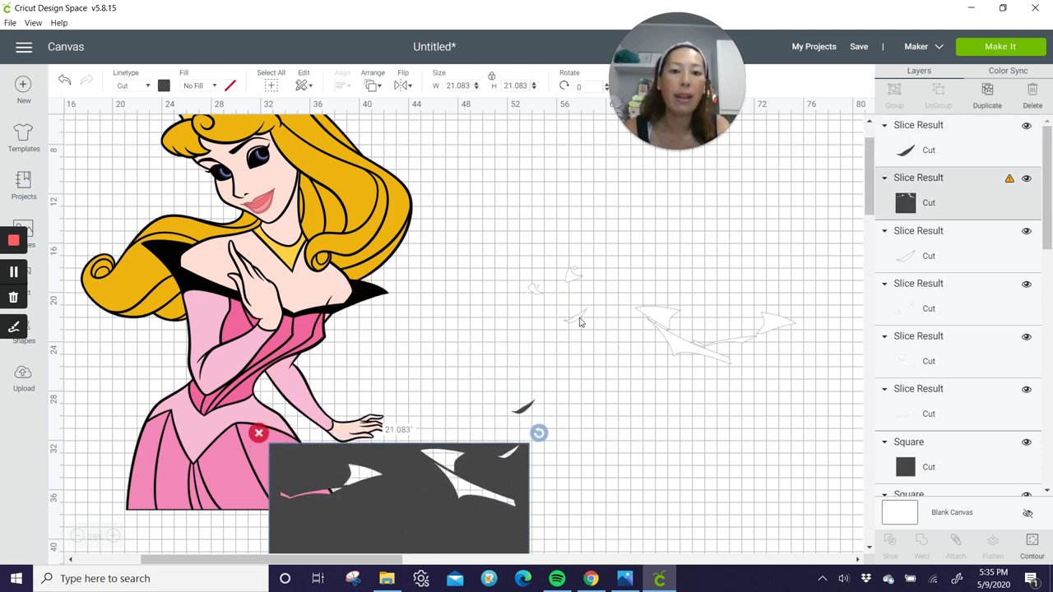
# Gather the two collar pieces, the eye whites and the teeth close together in the open area beside the figure
pyautogui.click(576, 318)
pyautogui.moveTo(670, 311); pyautogui.dragTo(660, 352)
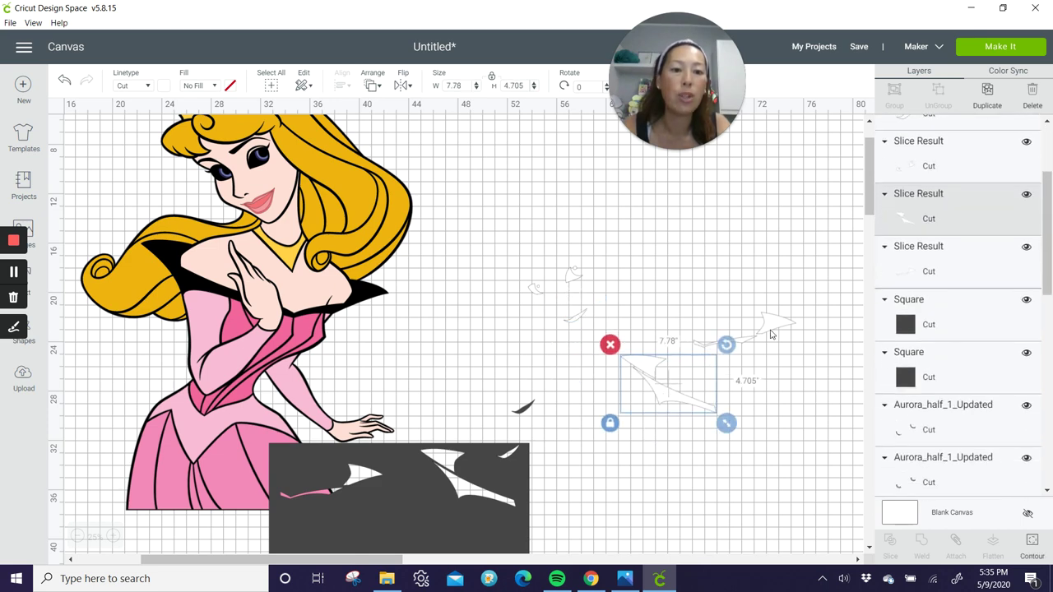
pyautogui.moveTo(785, 316); pyautogui.dragTo(754, 350)
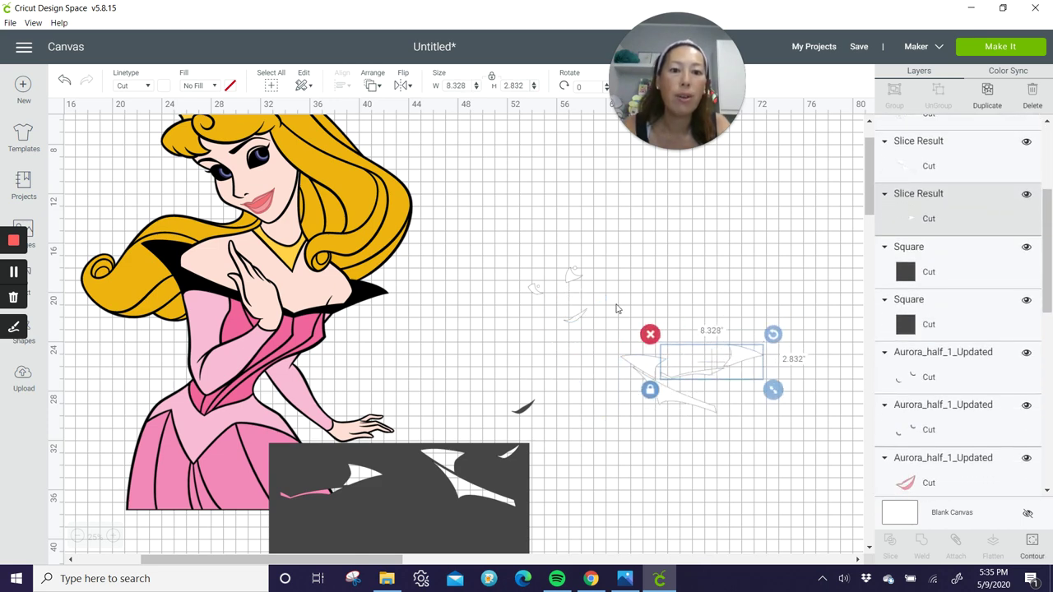
pyautogui.moveTo(573, 283); pyautogui.dragTo(723, 358)
pyautogui.moveTo(573, 319); pyautogui.dragTo(740, 394)
pyautogui.click(609, 340)
pyautogui.moveTo(606, 309); pyautogui.dragTo(804, 453)
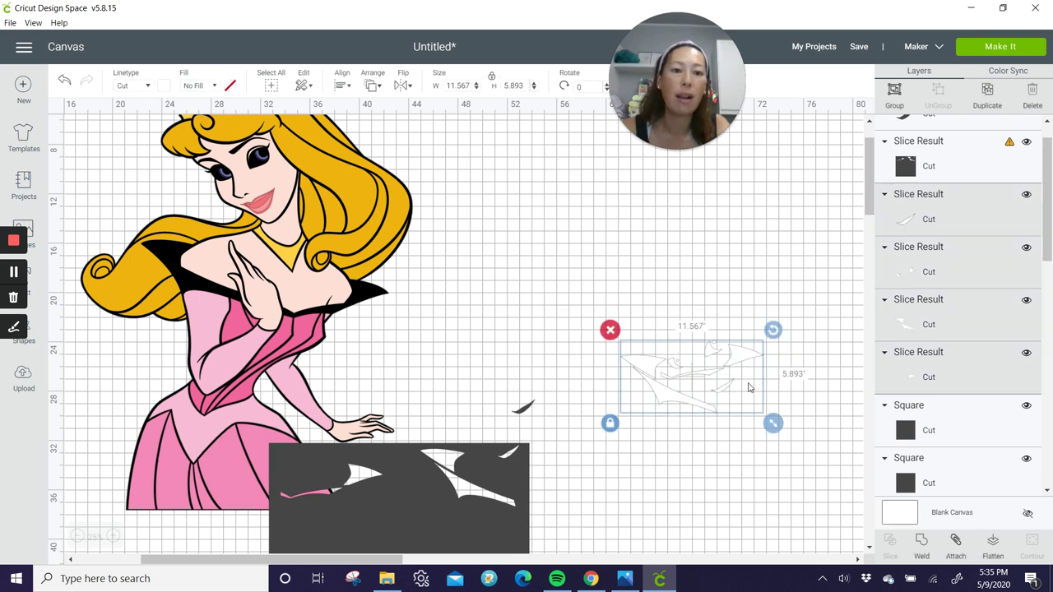
pyautogui.click(749, 277)
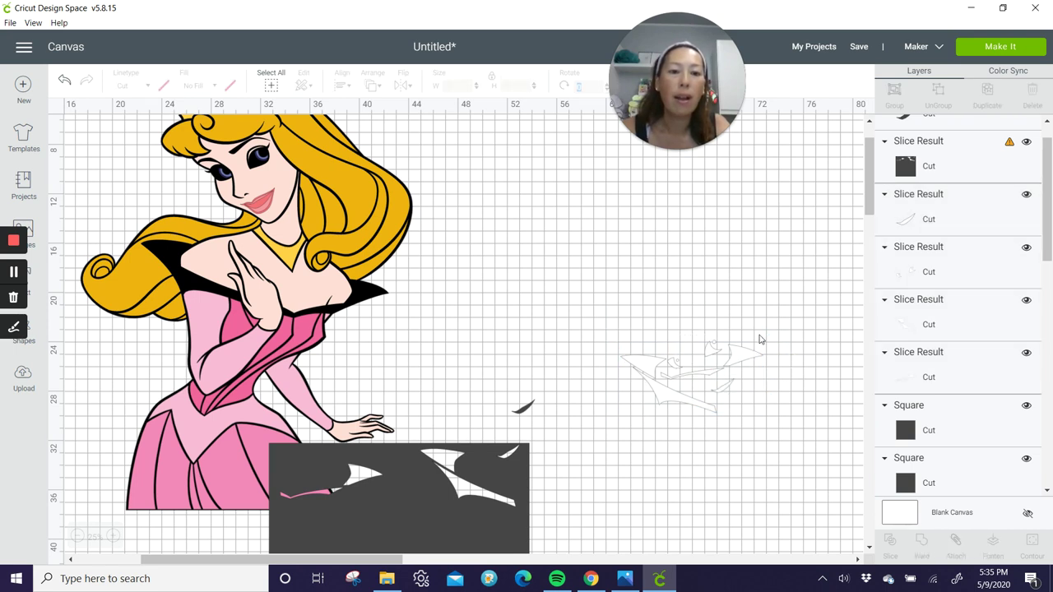
# Rotate the gathered collar, eye-white and teeth pieces slightly as a set, and delete the leftover dark teeth-shaped cut-out
pyautogui.moveTo(611, 319); pyautogui.dragTo(804, 444)
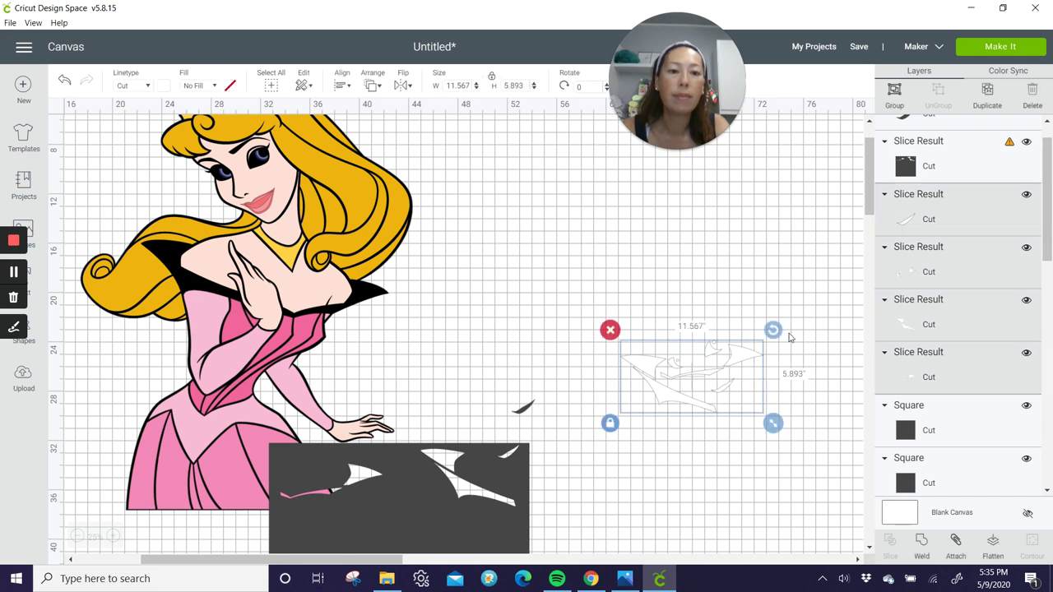
pyautogui.moveTo(781, 331); pyautogui.dragTo(782, 355)
pyautogui.click(658, 458)
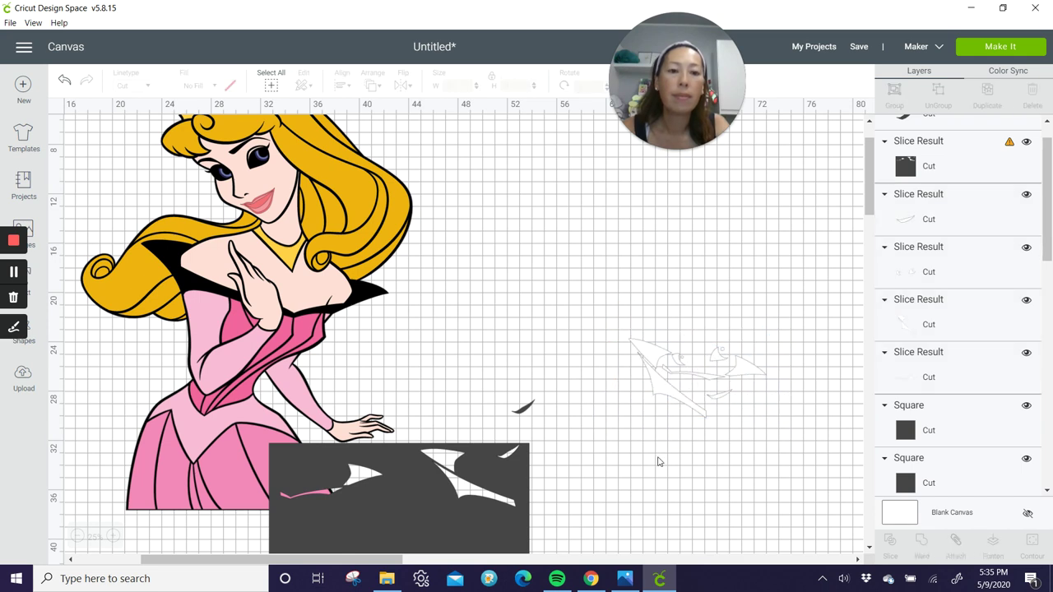
pyautogui.click(658, 379)
pyautogui.click(623, 329)
pyautogui.moveTo(613, 292); pyautogui.dragTo(830, 491)
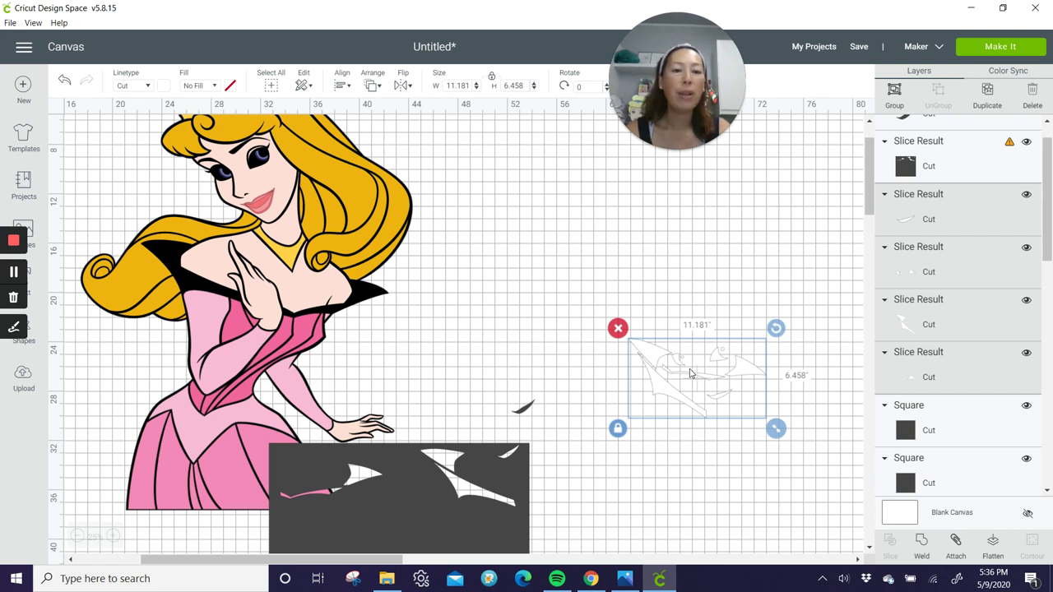
pyautogui.click(523, 407)
pyautogui.press('Delete')
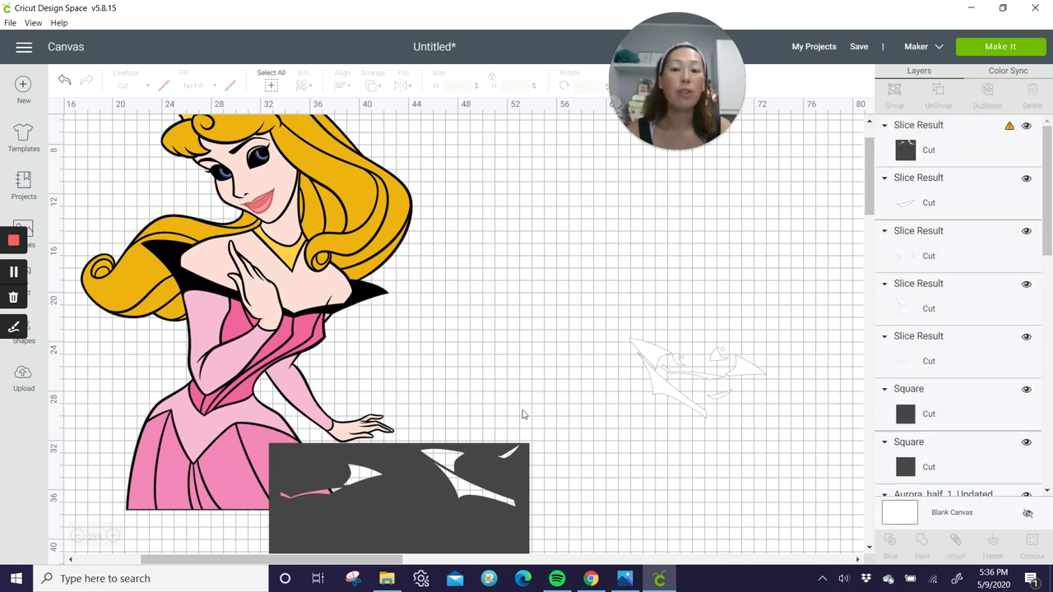
# Move the dark square and the yellow hair layer off the figure into the open area beside it
pyautogui.moveTo(391, 524); pyautogui.dragTo(612, 174)
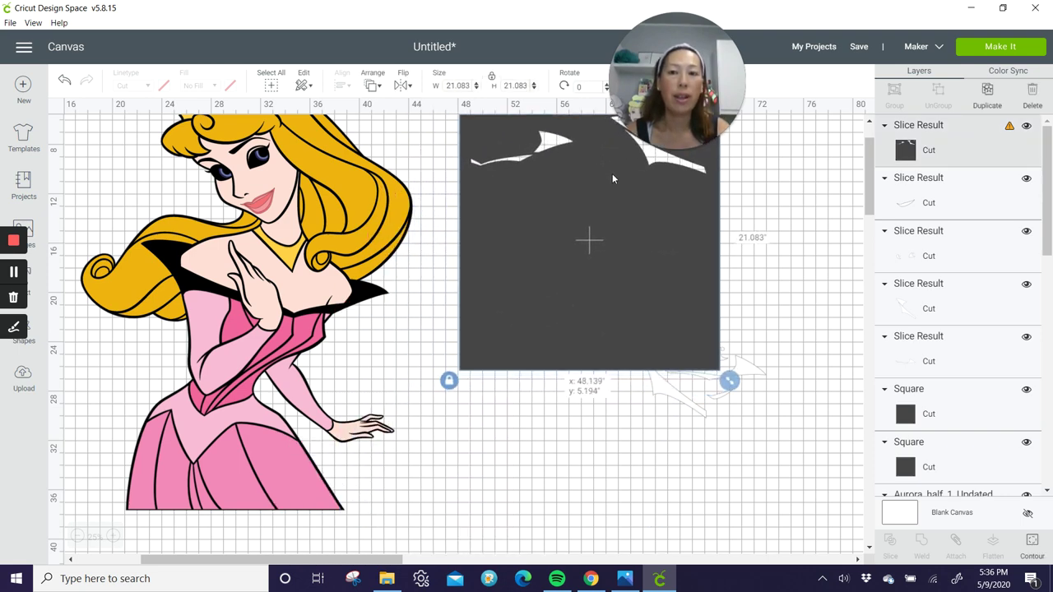
pyautogui.click(311, 278)
pyautogui.moveTo(311, 277); pyautogui.dragTo(626, 478)
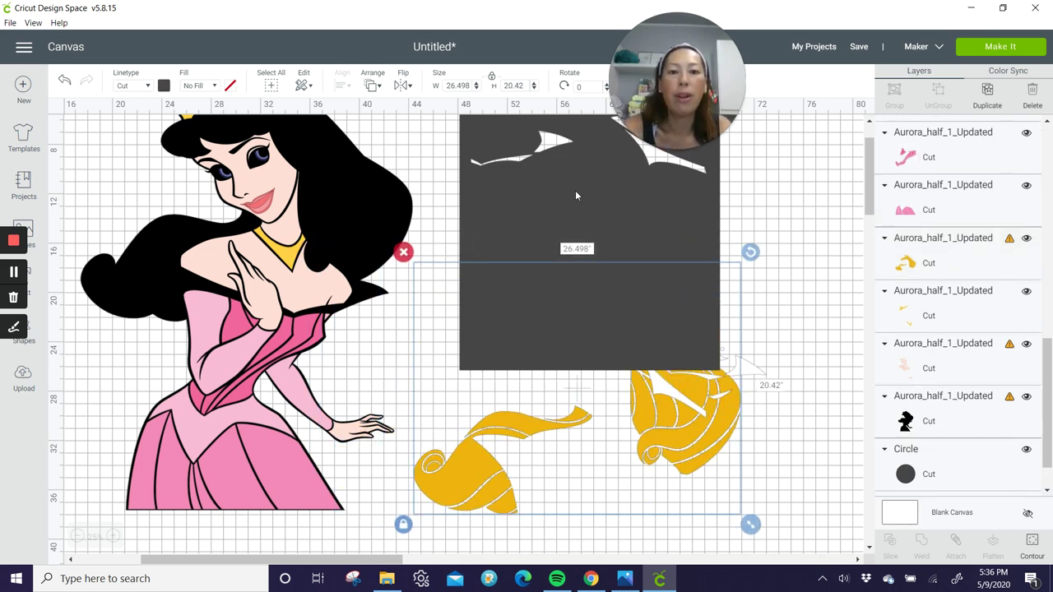
# Rotate the square to about 273°, place it over only the separate back-hair curl, and slice that curl from the hair layer
pyautogui.moveTo(573, 194); pyautogui.dragTo(394, 421)
pyautogui.moveTo(545, 322); pyautogui.dragTo(302, 347)
pyautogui.moveTo(374, 417); pyautogui.dragTo(494, 470)
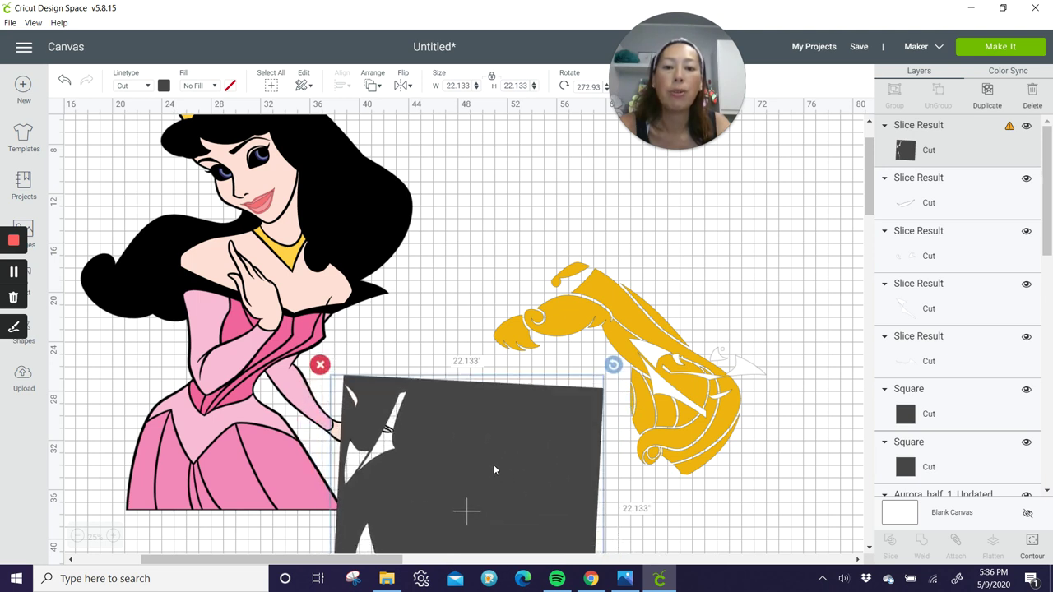
pyautogui.click(517, 242)
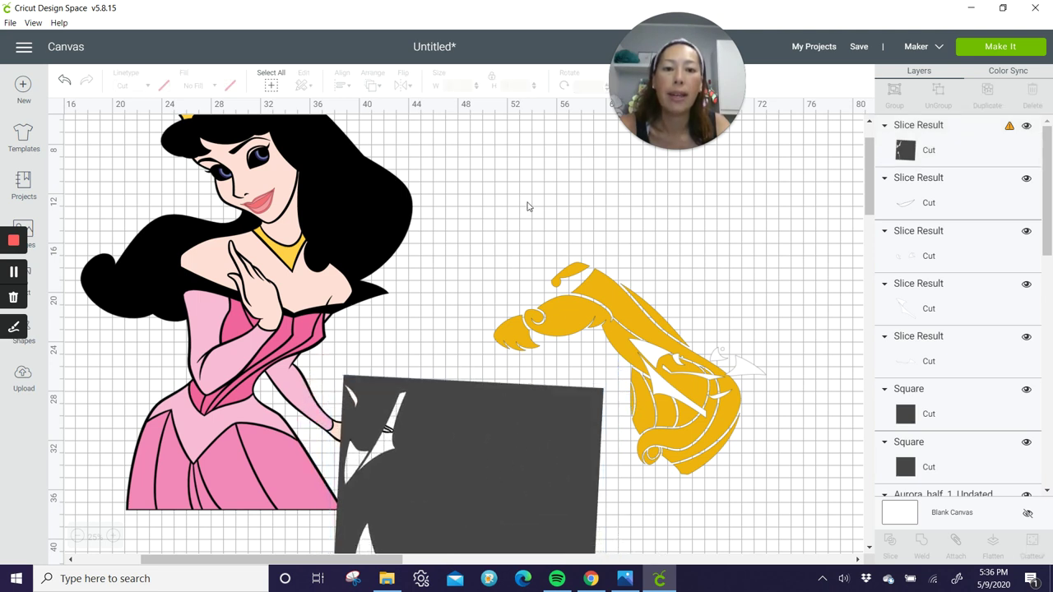
pyautogui.moveTo(527, 201); pyautogui.dragTo(541, 452)
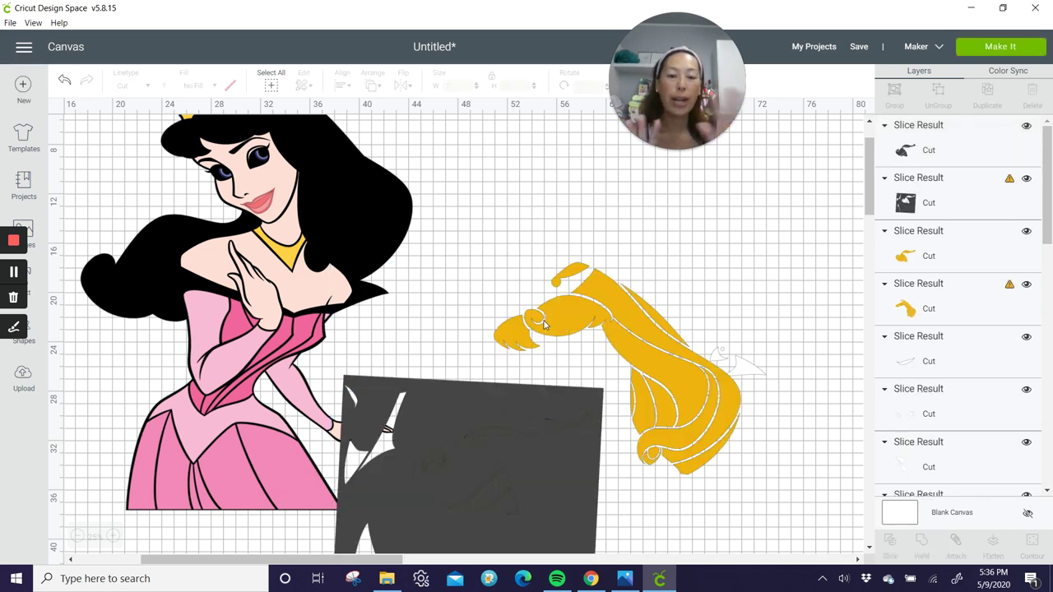
# Delete the dark curl-shaped cut-out, and move the remaining hair and the square clear of the sliced yellow curl
pyautogui.click(525, 432)
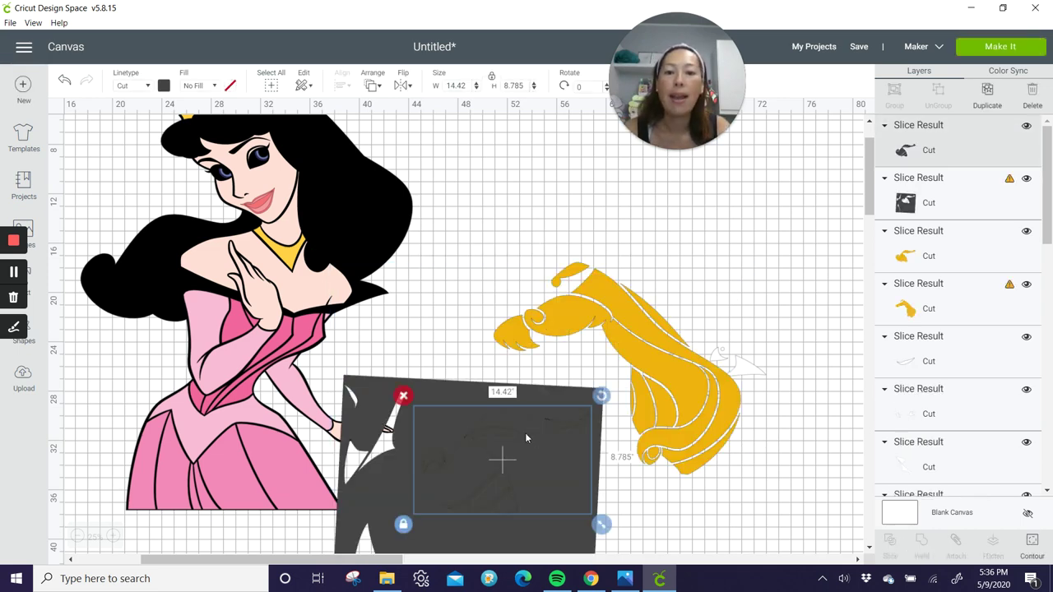
pyautogui.moveTo(524, 433); pyautogui.dragTo(565, 145)
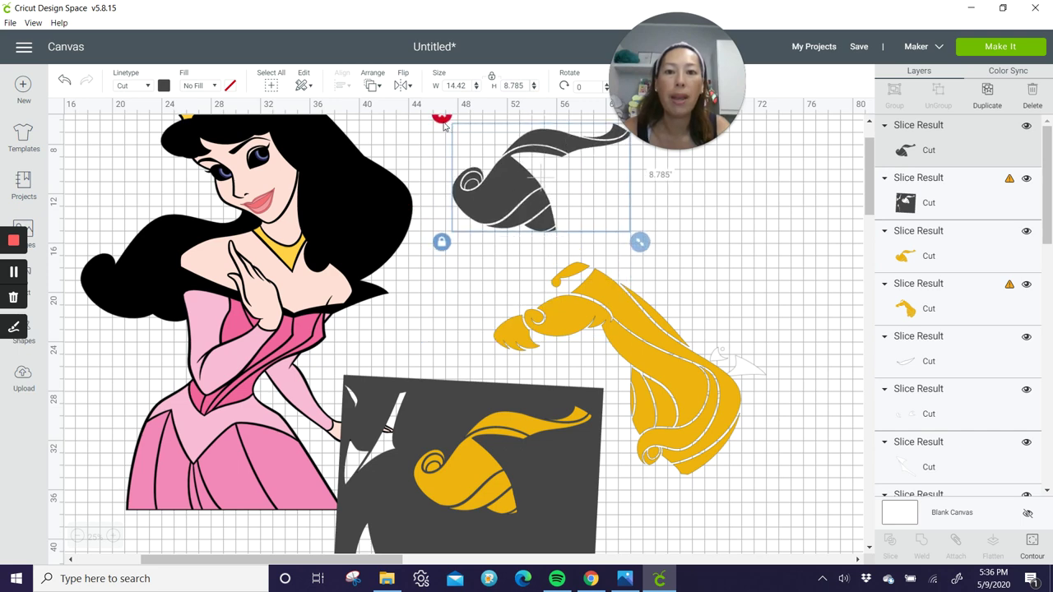
pyautogui.click(442, 125)
pyautogui.click(596, 334)
pyautogui.moveTo(598, 335); pyautogui.dragTo(724, 207)
pyautogui.click(511, 430)
pyautogui.moveTo(511, 430); pyautogui.dragTo(234, 460)
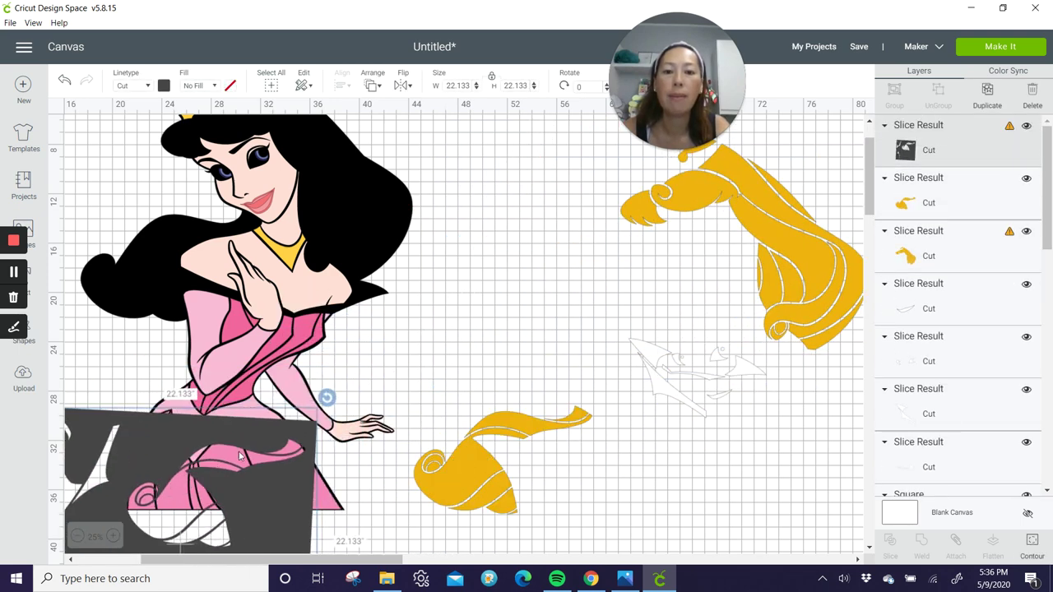
# Move the yellow curl up into the open area, duplicate it, and place the copy below the original
pyautogui.click(488, 462)
pyautogui.moveTo(488, 462); pyautogui.dragTo(499, 326)
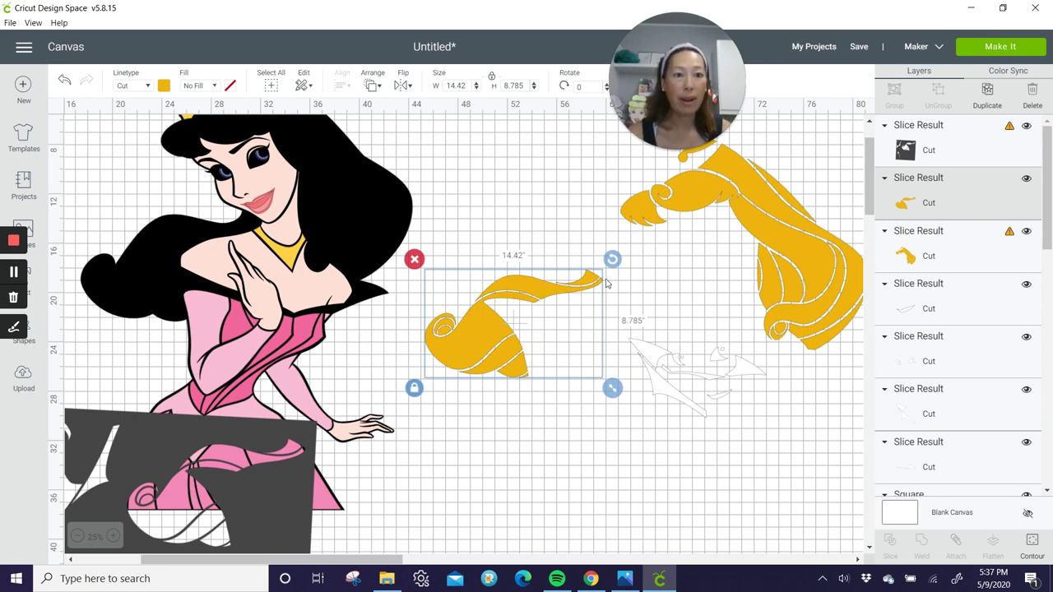
pyautogui.click(987, 95)
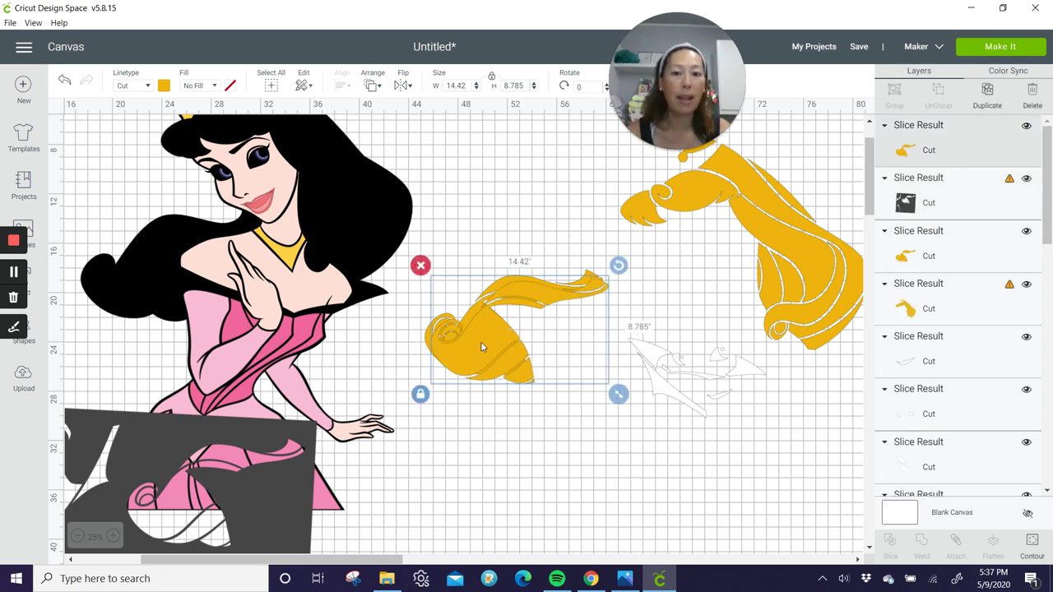
pyautogui.moveTo(480, 342); pyautogui.dragTo(494, 395)
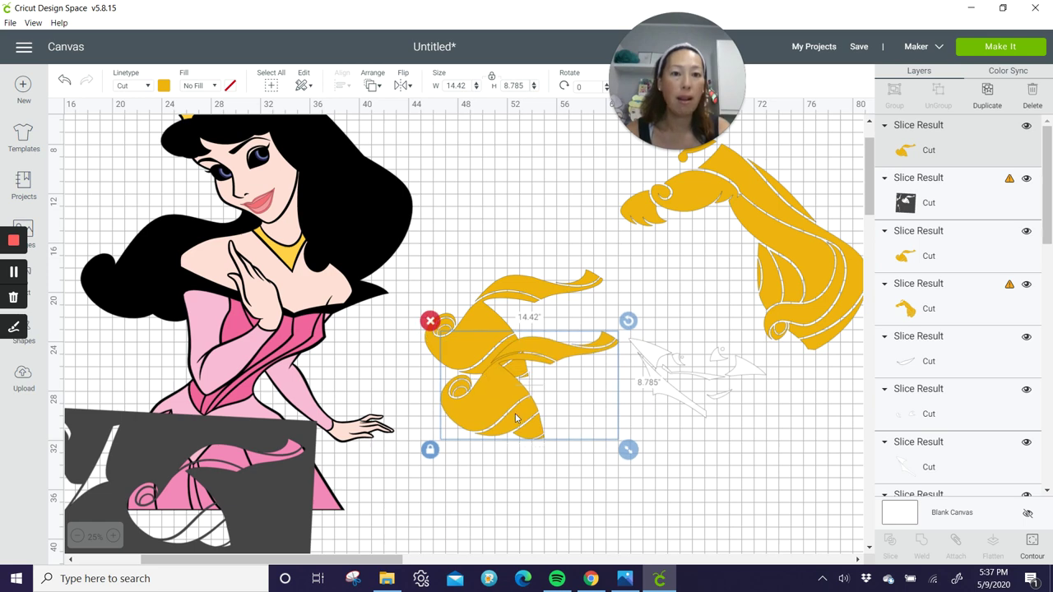
# Hide the contours of the long wavy strand and its small tip piece in the copy, and move the copy farther below the original
pyautogui.click(1026, 545)
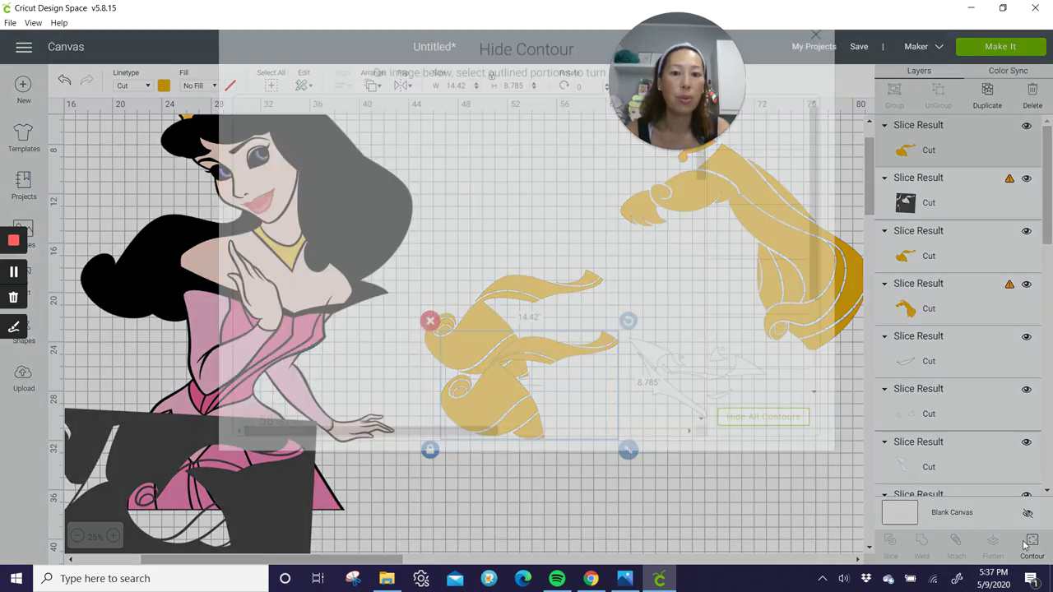
pyautogui.click(456, 160)
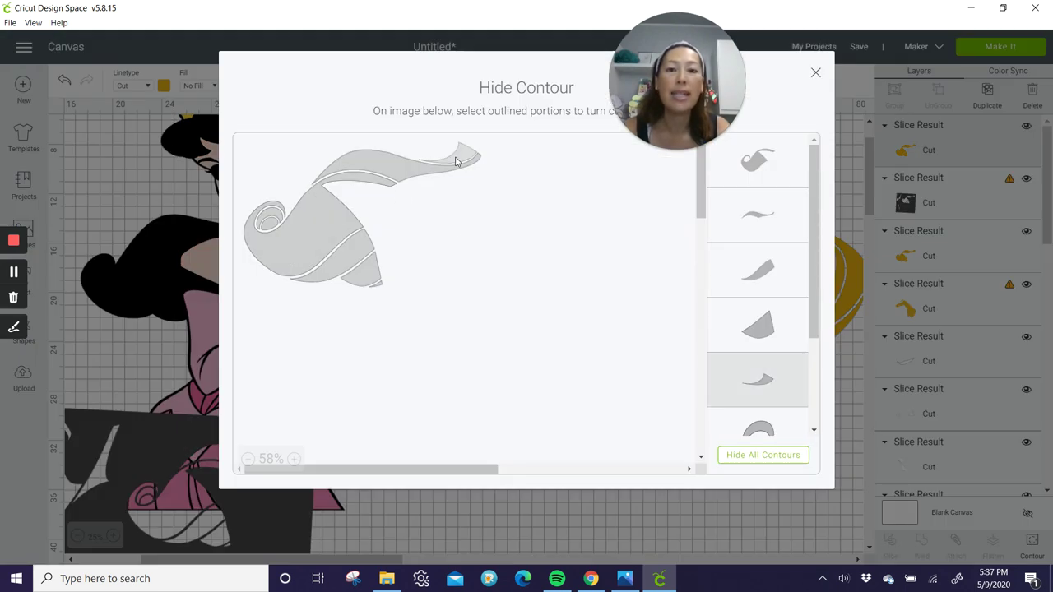
pyautogui.click(418, 174)
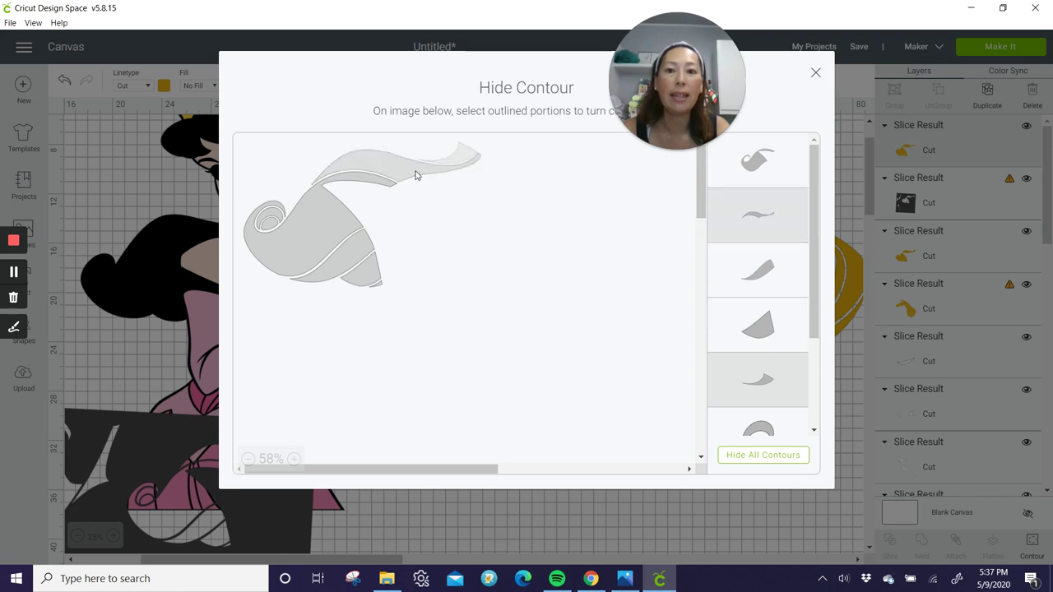
pyautogui.click(815, 74)
pyautogui.moveTo(505, 402); pyautogui.dragTo(555, 479)
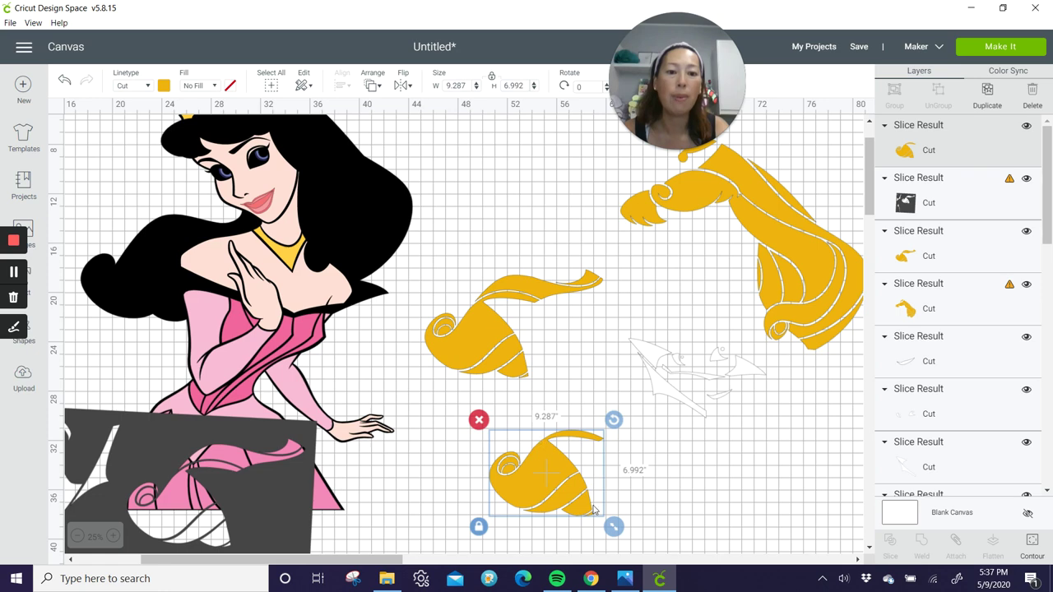
# Hide all contours of the original curl except the long wavy strand and its small tip piece
pyautogui.click(528, 284)
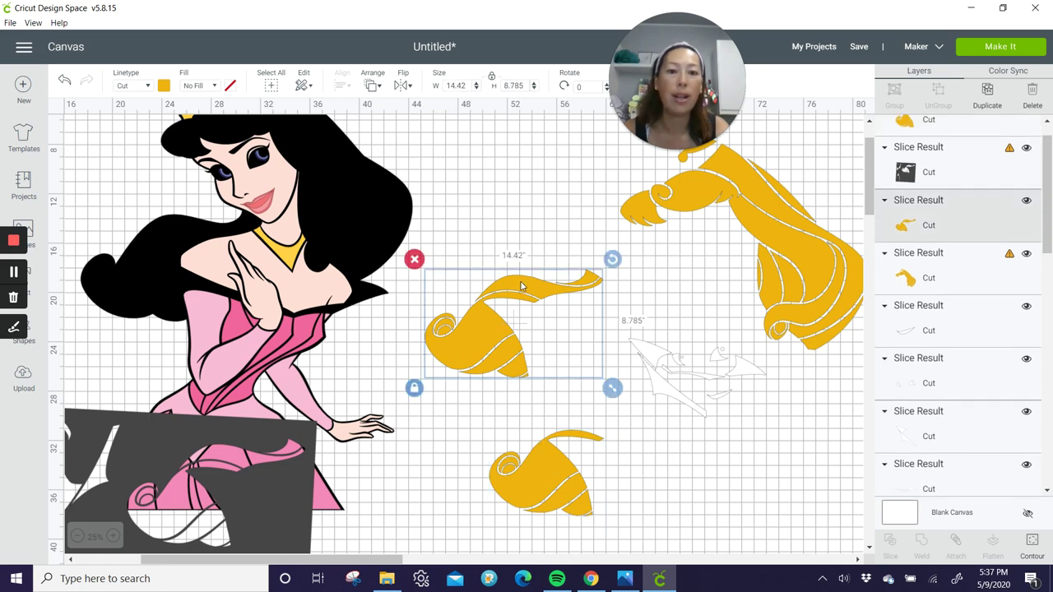
pyautogui.click(1031, 543)
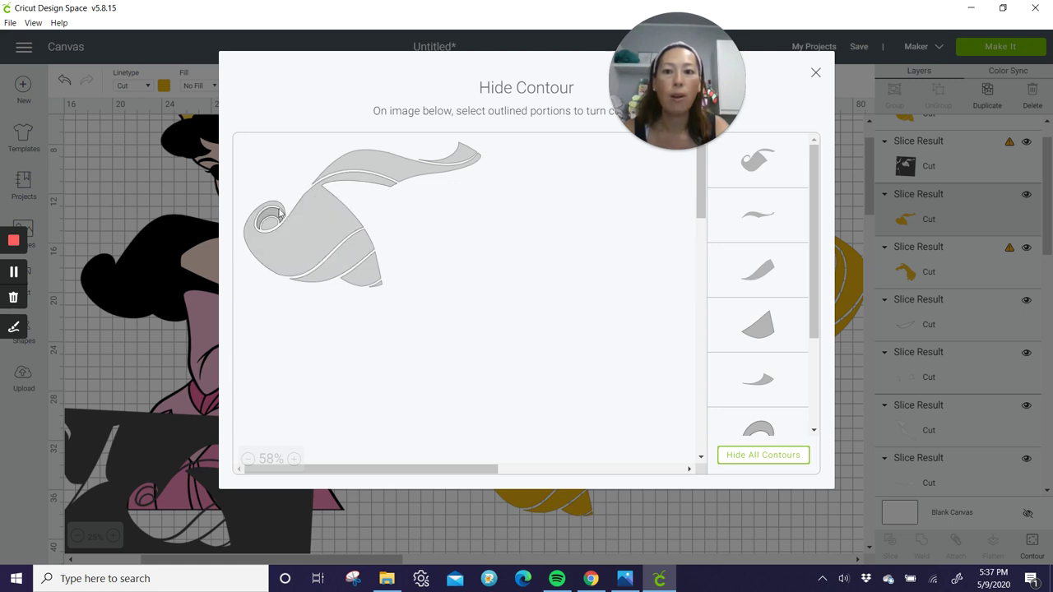
pyautogui.click(279, 216)
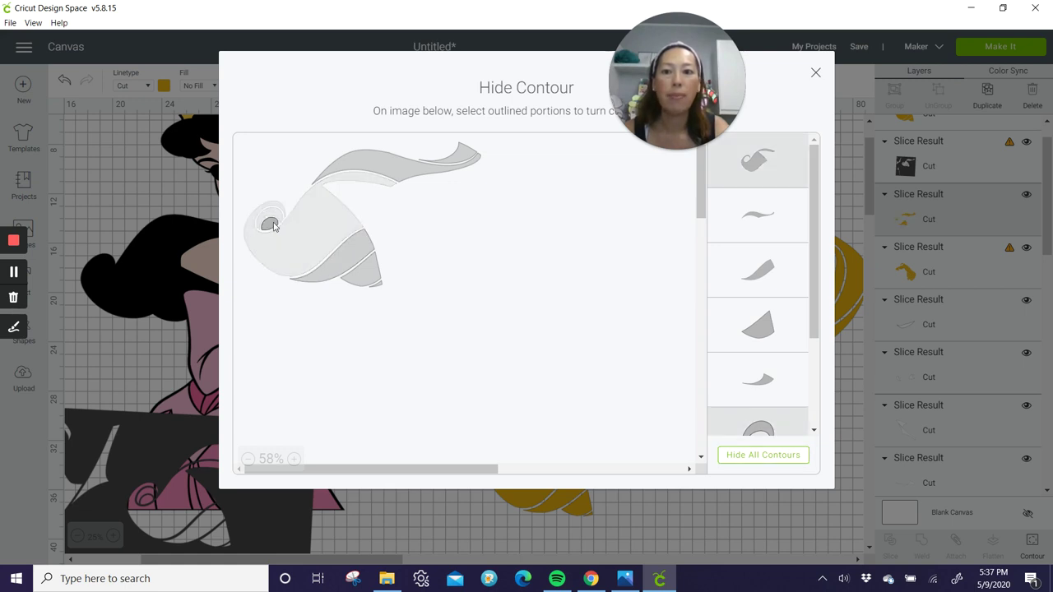
pyautogui.click(274, 226)
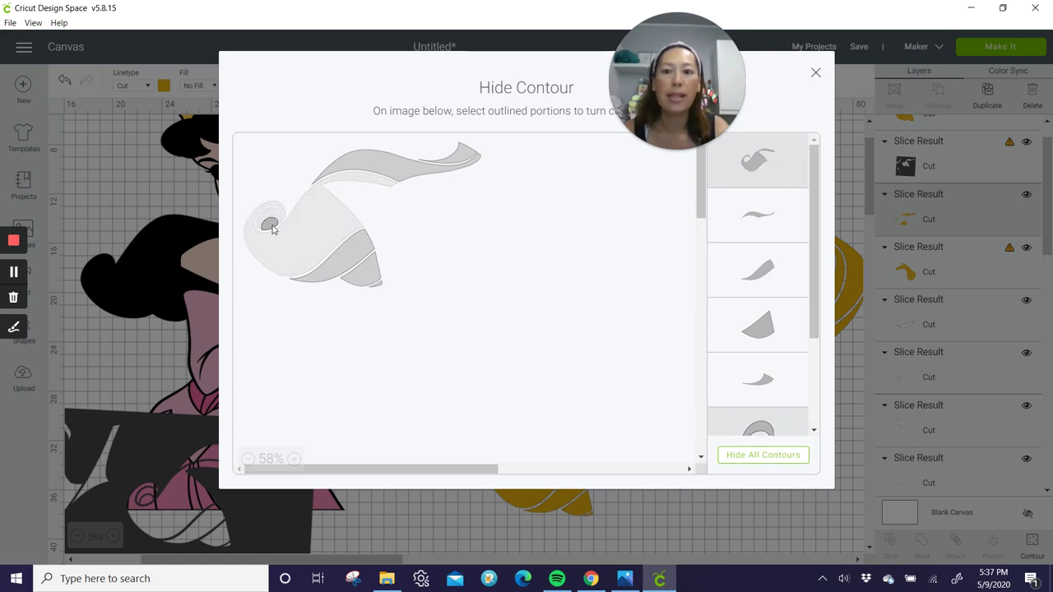
pyautogui.click(379, 280)
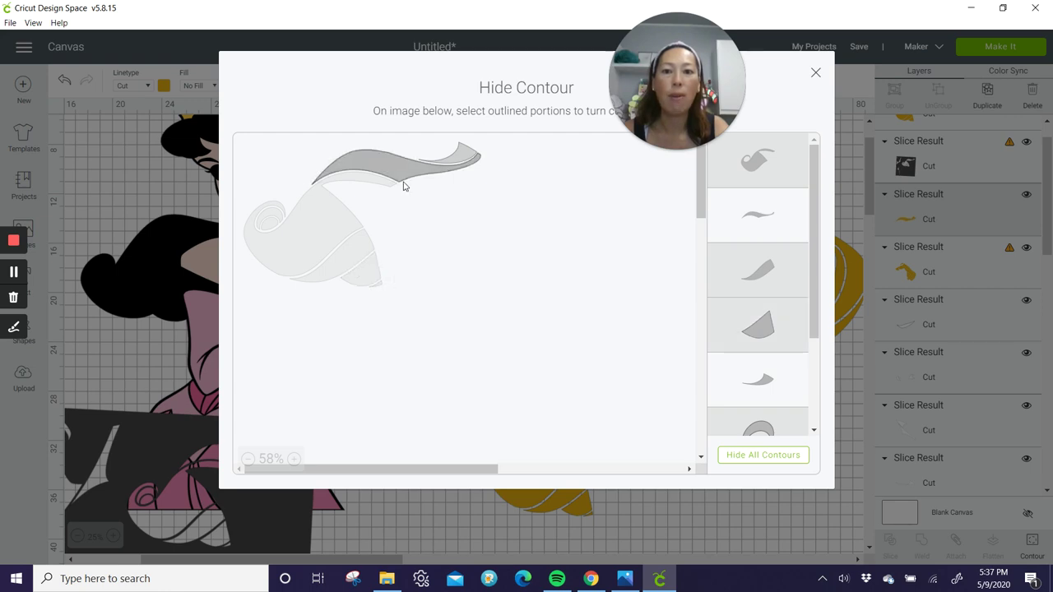
pyautogui.click(816, 74)
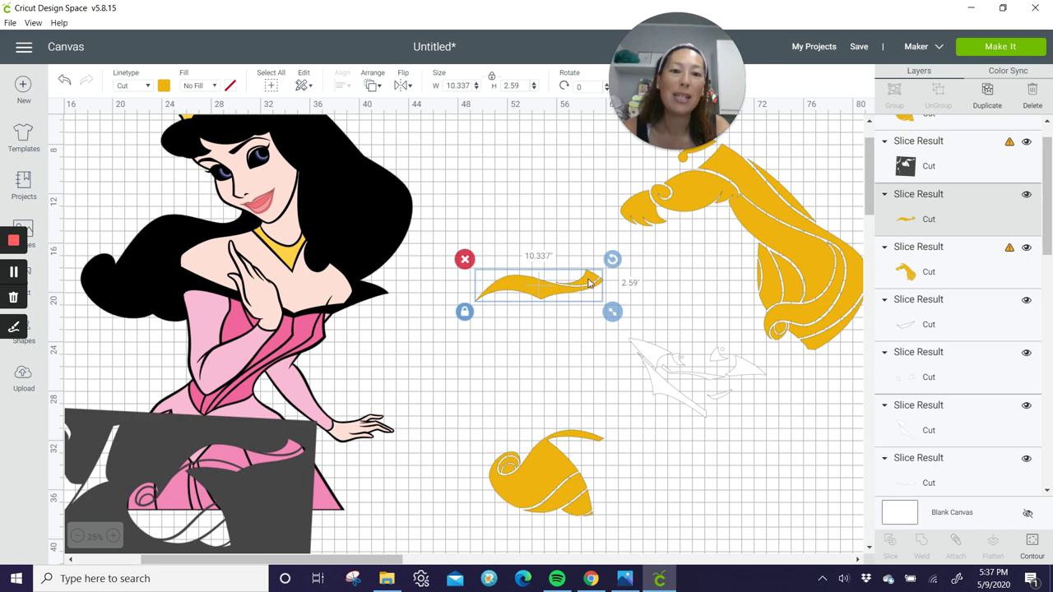
# Bring the small dark circle from the canvas's upper-left corner over to just above the wavy hair strand
pyautogui.scroll(3, 482, 319)
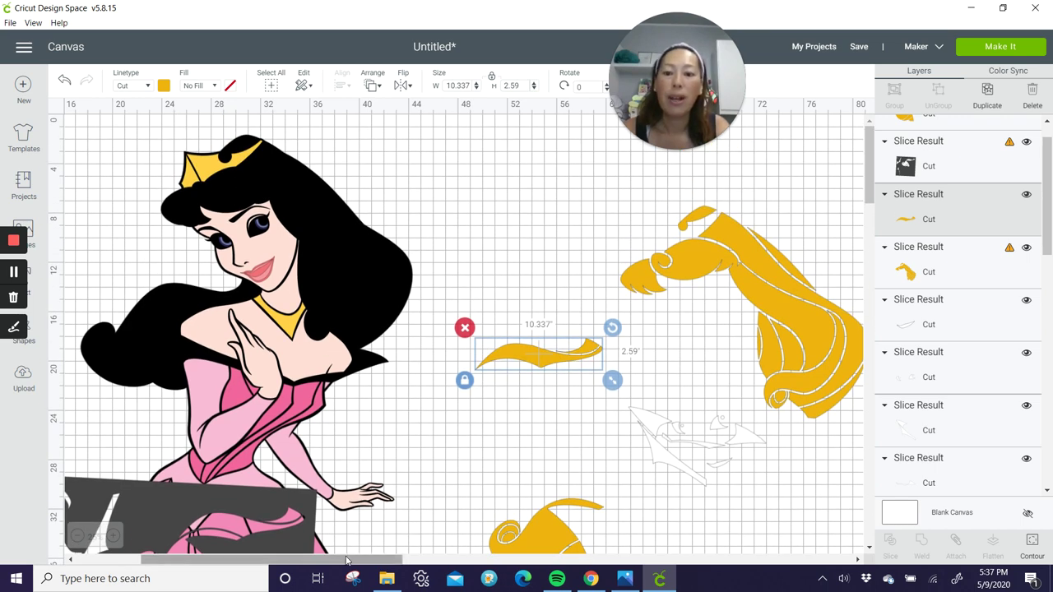
pyautogui.moveTo(378, 555); pyautogui.dragTo(354, 555)
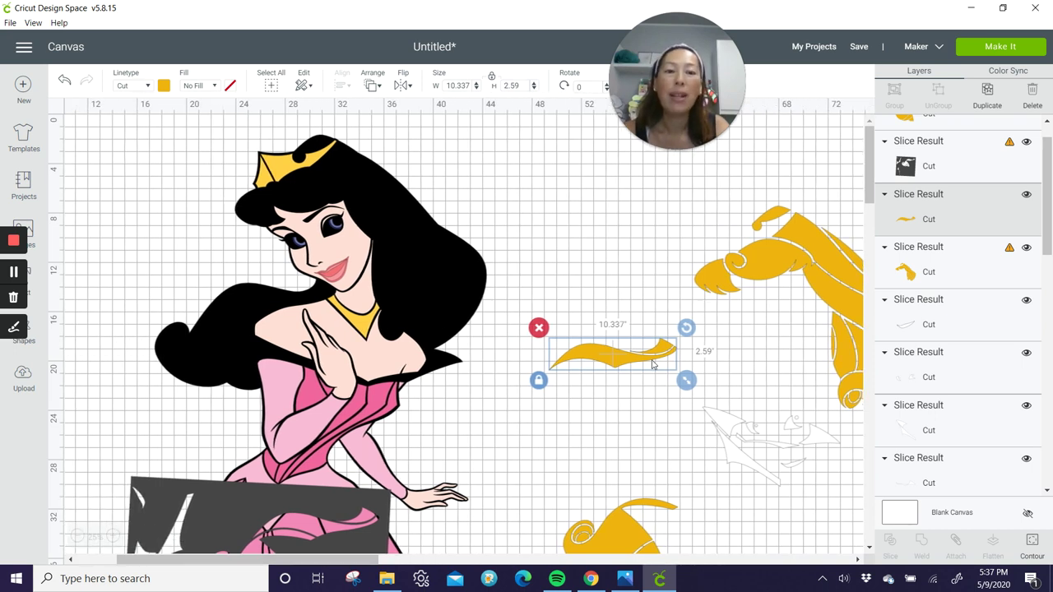
pyautogui.scroll(-5, 324, 319)
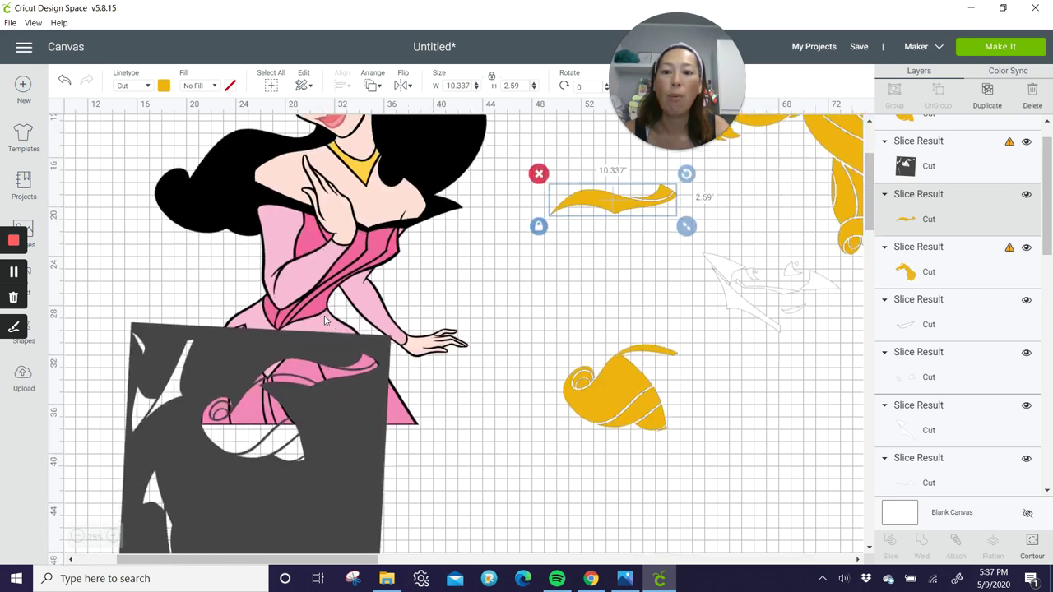
pyautogui.scroll(4, 324, 318)
pyautogui.scroll(1, 308, 349)
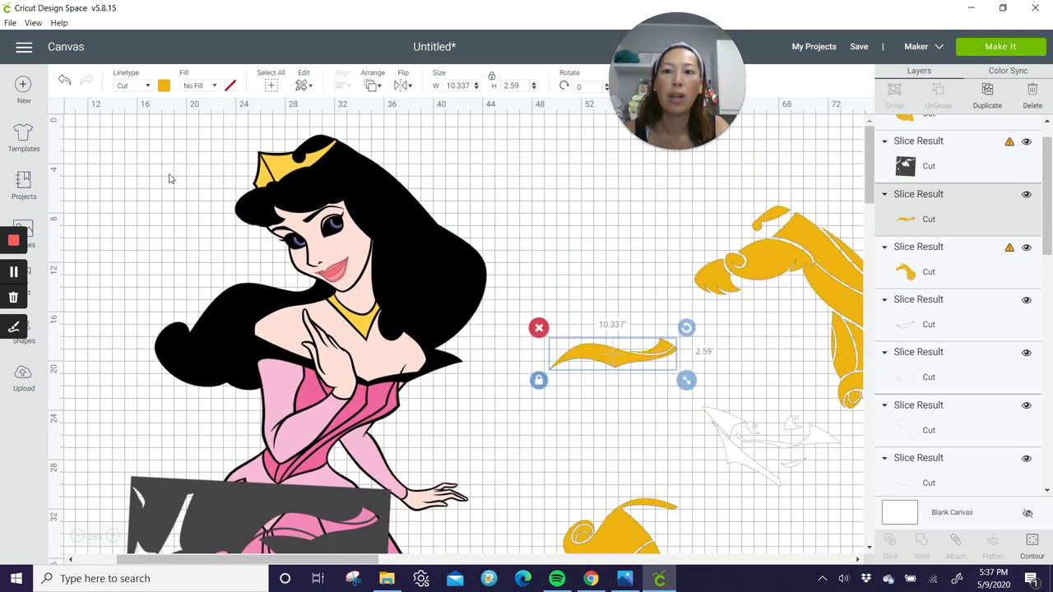
pyautogui.moveTo(208, 557); pyautogui.dragTo(163, 557)
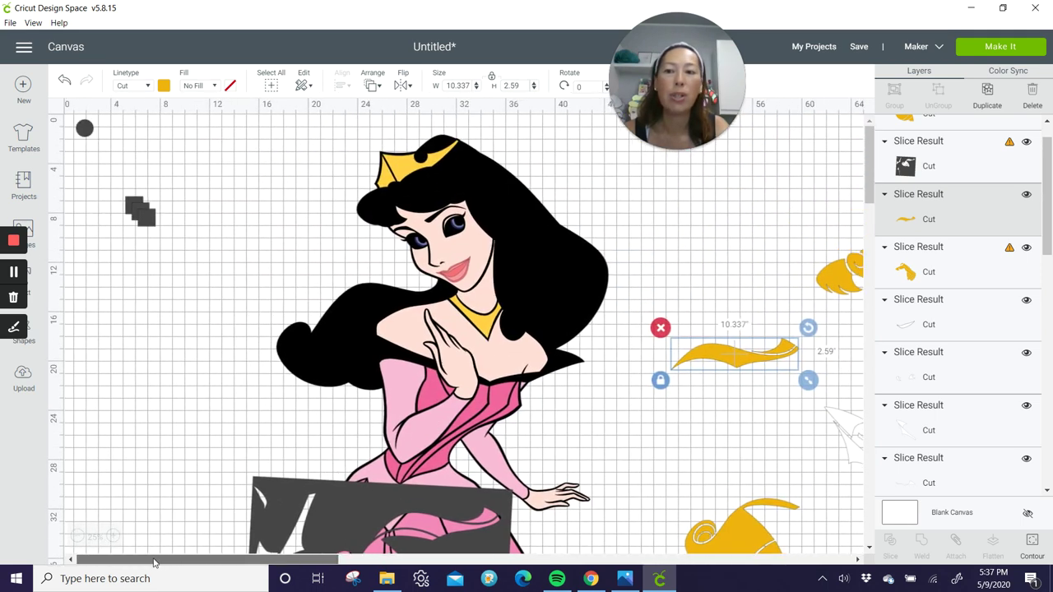
pyautogui.moveTo(86, 131); pyautogui.dragTo(769, 294)
pyautogui.moveTo(269, 559); pyautogui.dragTo(359, 560)
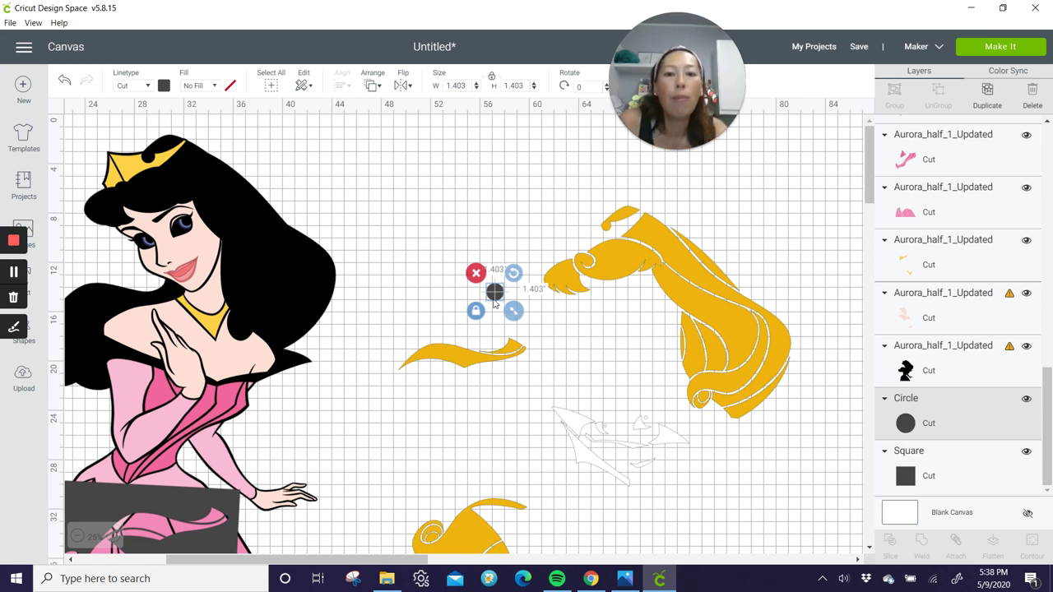
# Shape the circle into a small sliver bridging the gap between the wavy strand and its tip piece, and weld it to the strand
pyautogui.moveTo(494, 302); pyautogui.dragTo(520, 354)
pyautogui.moveTo(520, 354)
pyautogui.mouseDown()
pyautogui.moveTo(547, 387)
pyautogui.moveTo(517, 353)
pyautogui.mouseUp()
pyautogui.click(522, 383)
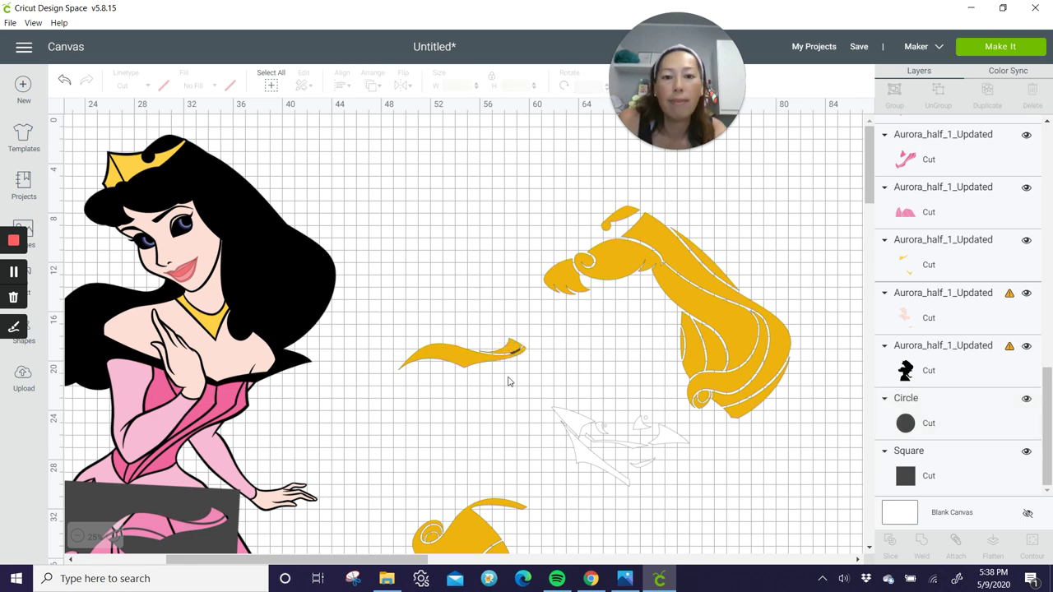
pyautogui.click(508, 350)
pyautogui.click(580, 354)
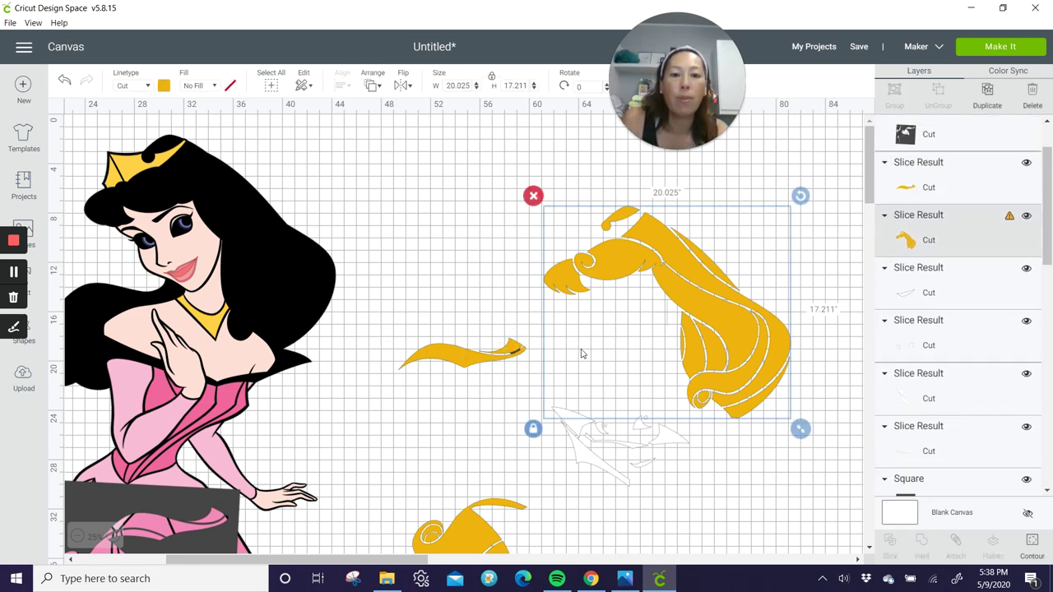
pyautogui.moveTo(487, 303); pyautogui.dragTo(518, 380)
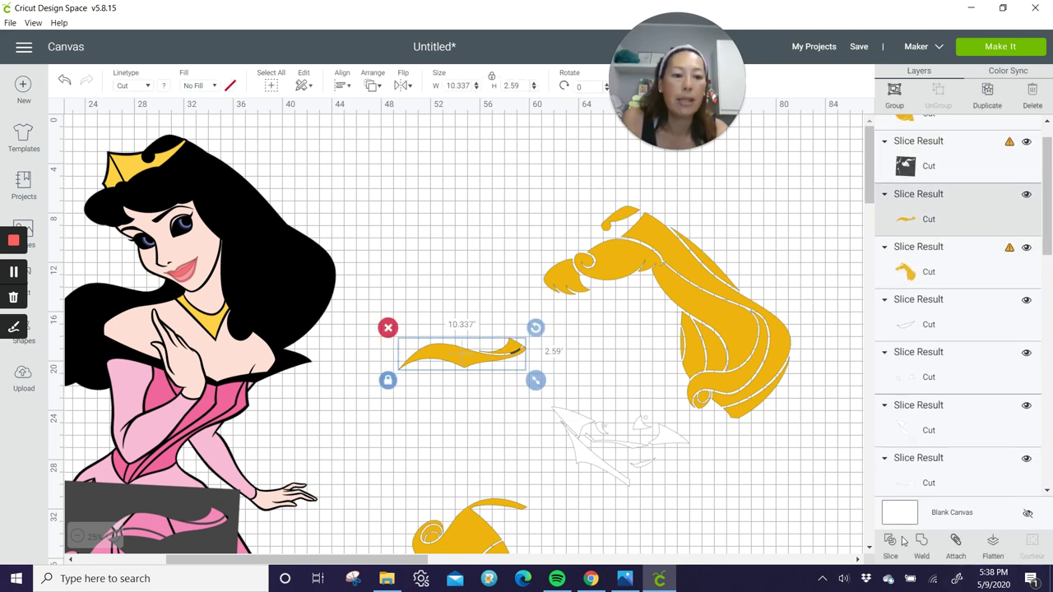
pyautogui.click(921, 541)
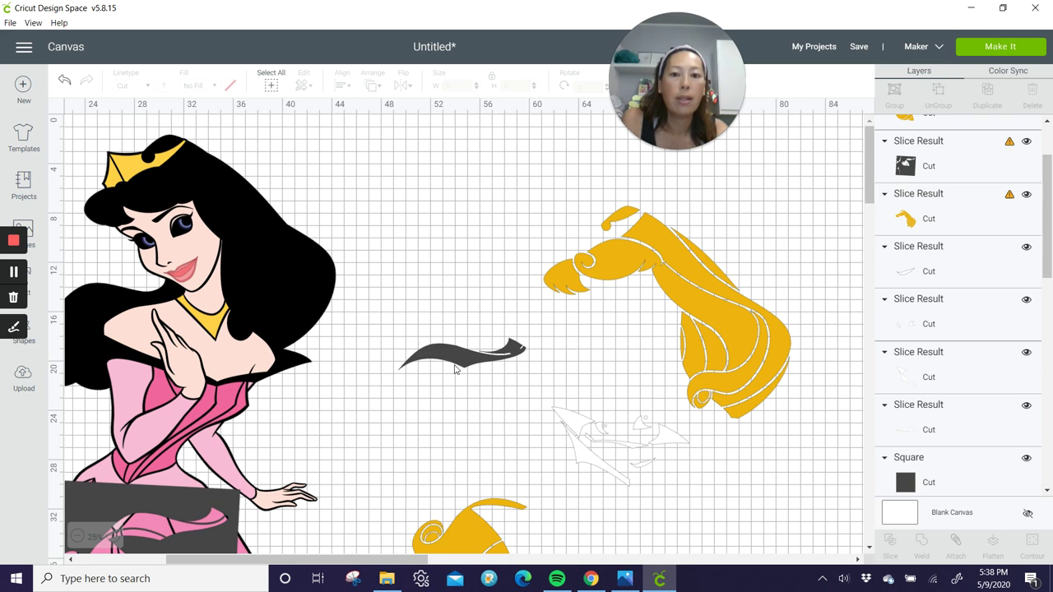
# Recolour the welded wavy strand yellow and move it up to the canvas's upper edge
pyautogui.click(165, 85)
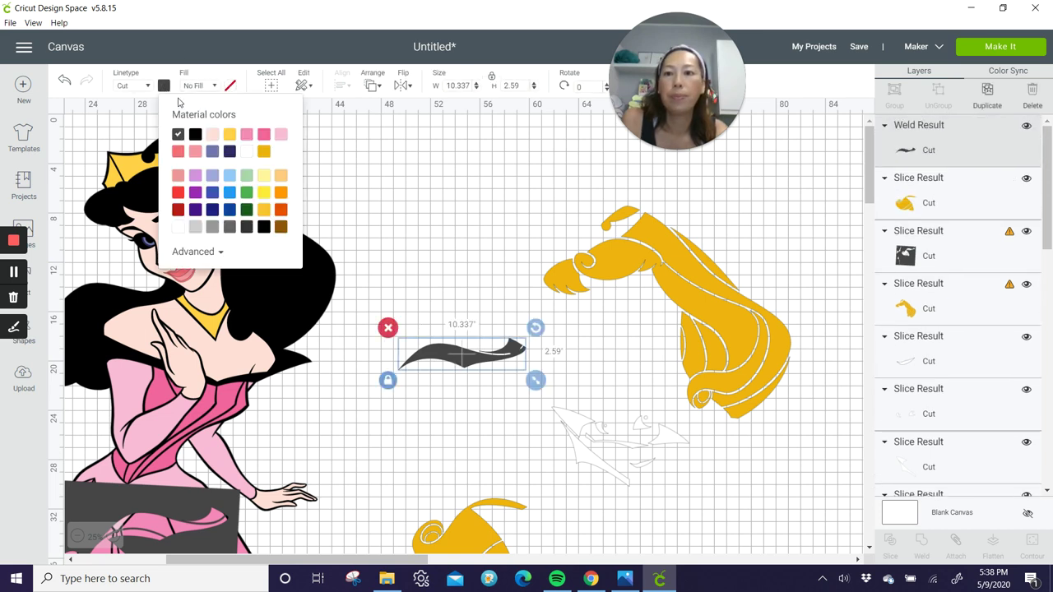
pyautogui.click(230, 134)
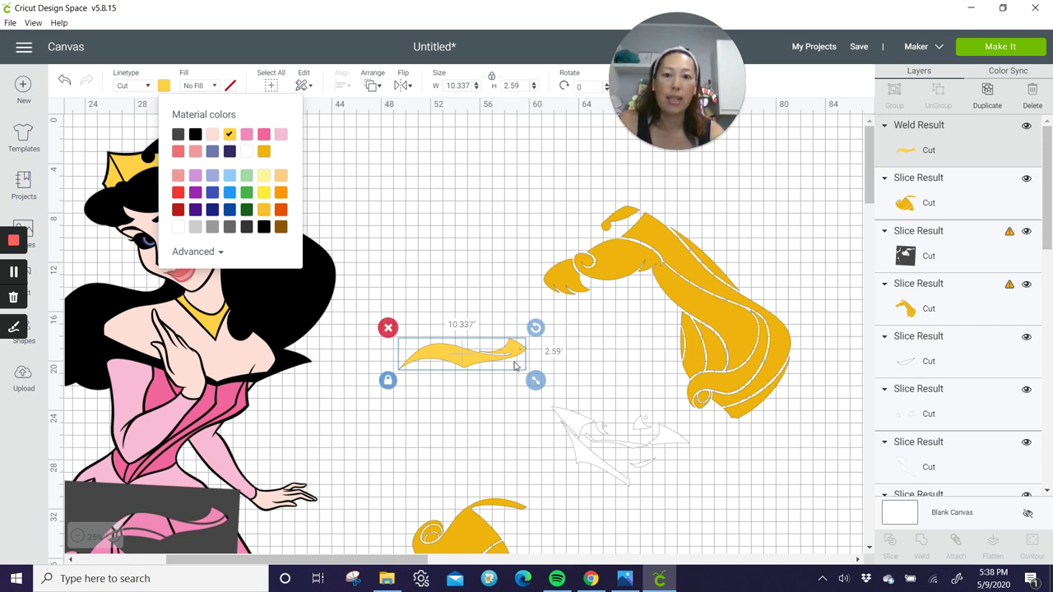
pyautogui.click(482, 365)
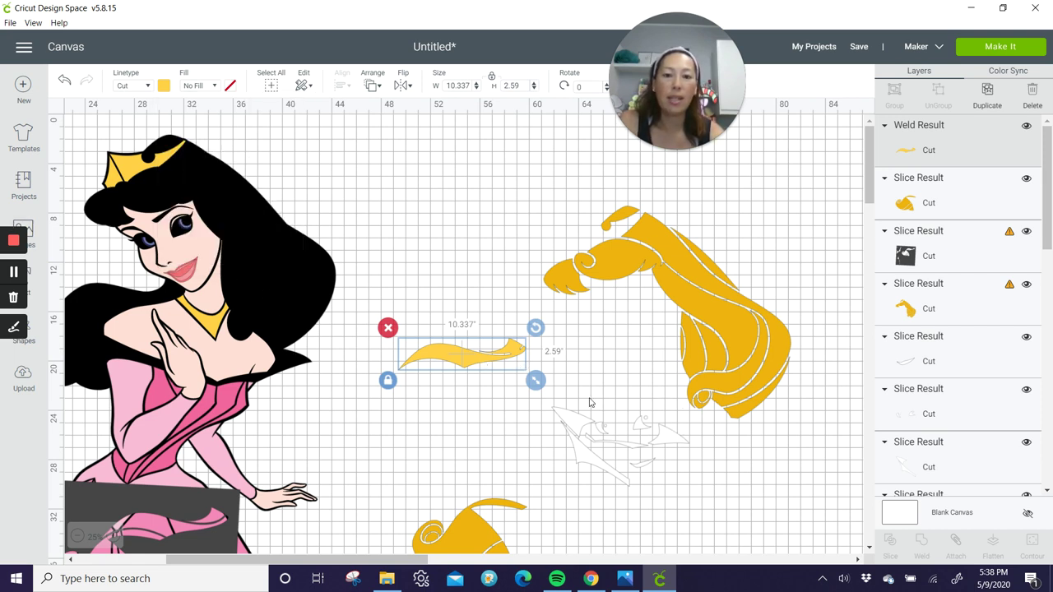
pyautogui.moveTo(477, 365); pyautogui.dragTo(459, 185)
# Insert a circle, place it above the golden curl, and make two duplicates of it
pyautogui.scroll(-3, 463, 255)
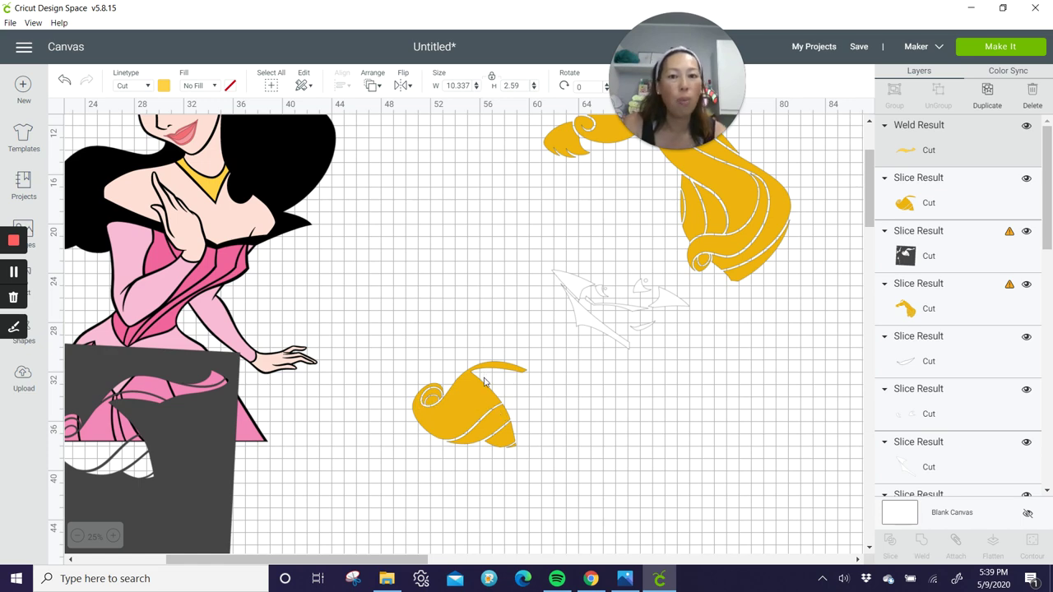
pyautogui.scroll(2, 414, 351)
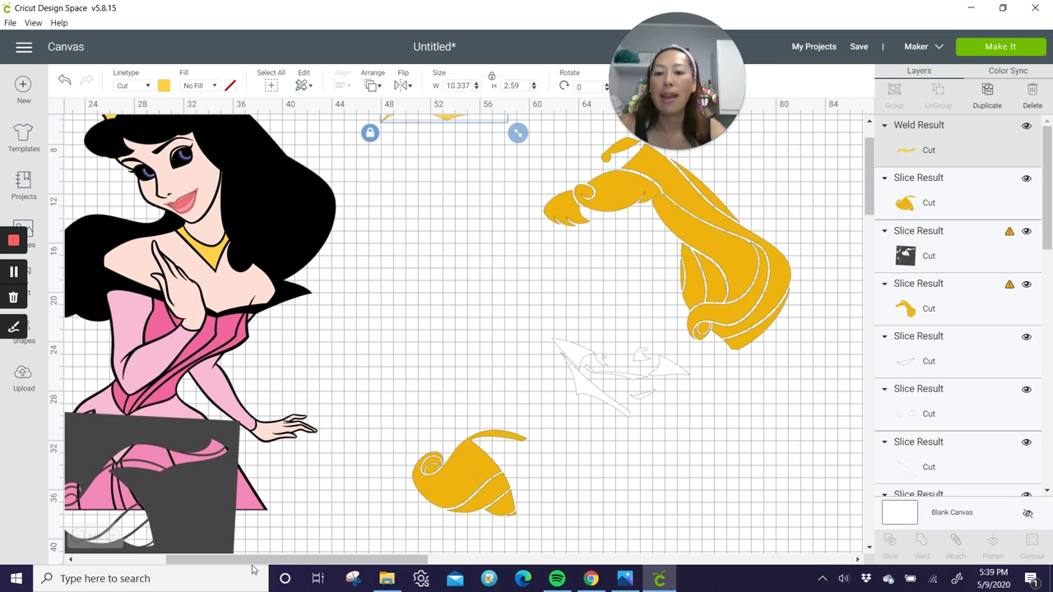
pyautogui.moveTo(235, 560); pyautogui.dragTo(111, 562)
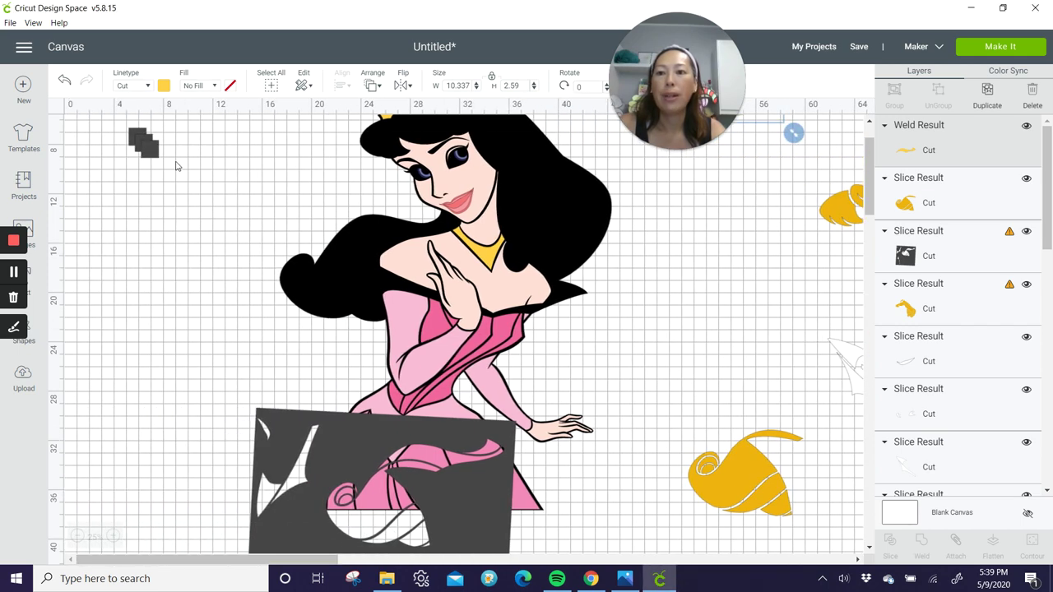
pyautogui.scroll(2, 172, 181)
pyautogui.scroll(-10, 171, 195)
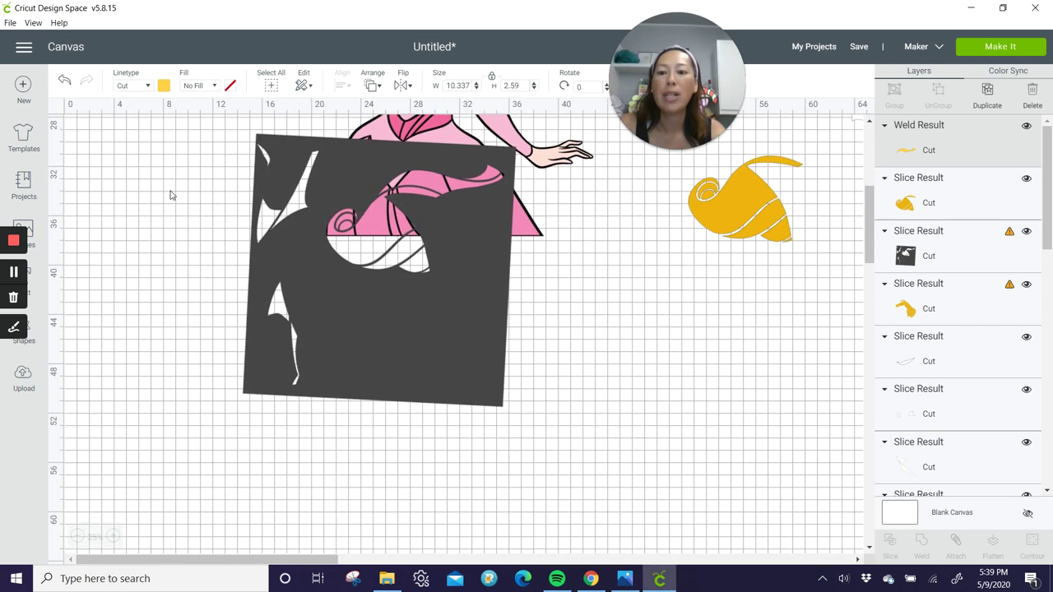
pyautogui.scroll(10, 171, 195)
pyautogui.scroll(-2, 171, 198)
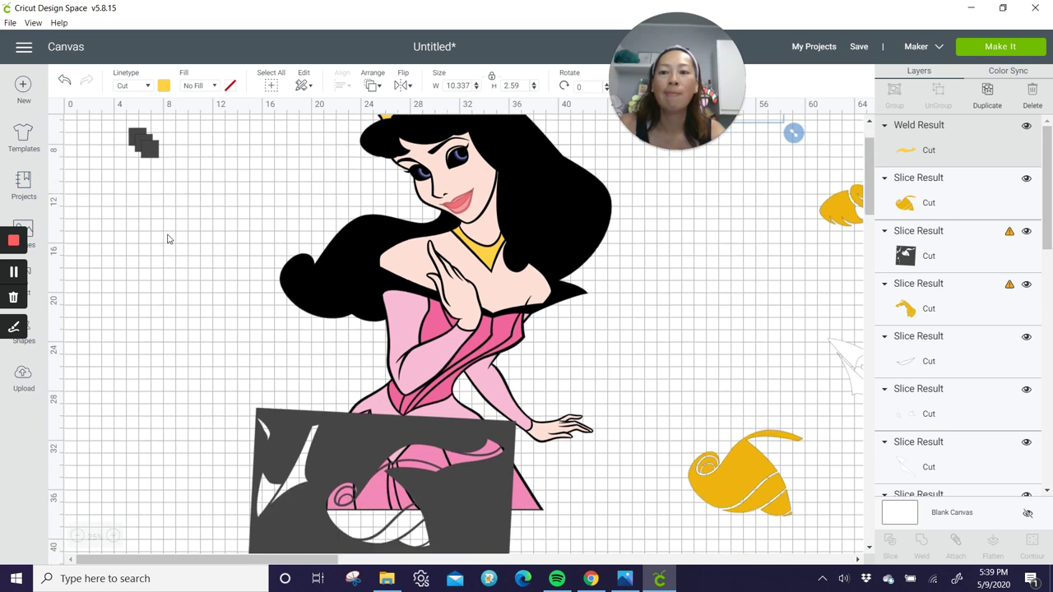
pyautogui.click(42, 345)
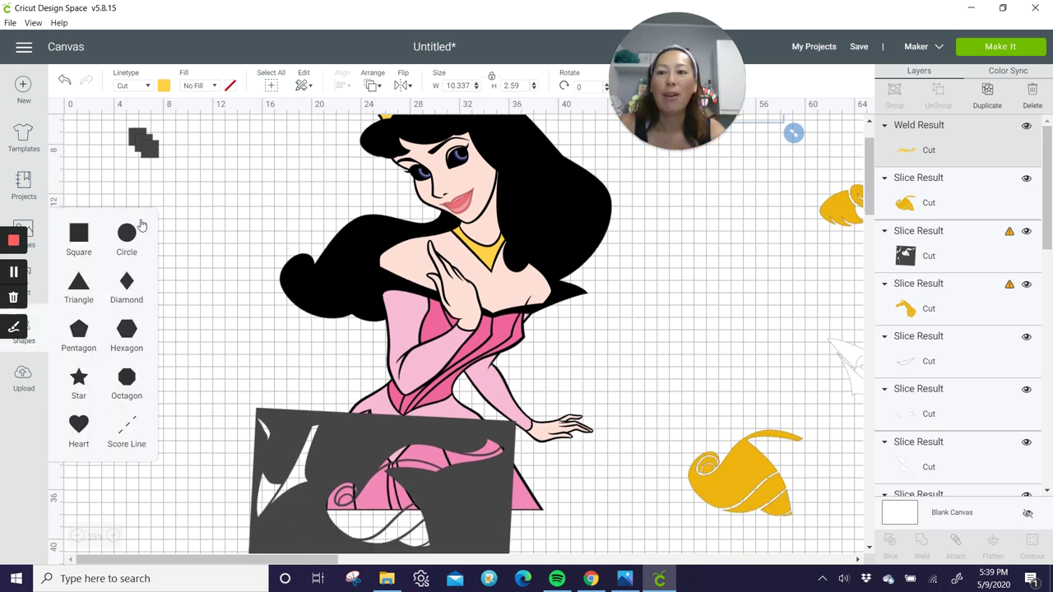
pyautogui.click(122, 244)
pyautogui.moveTo(142, 190); pyautogui.dragTo(676, 358)
pyautogui.click(987, 92)
pyautogui.click(987, 92)
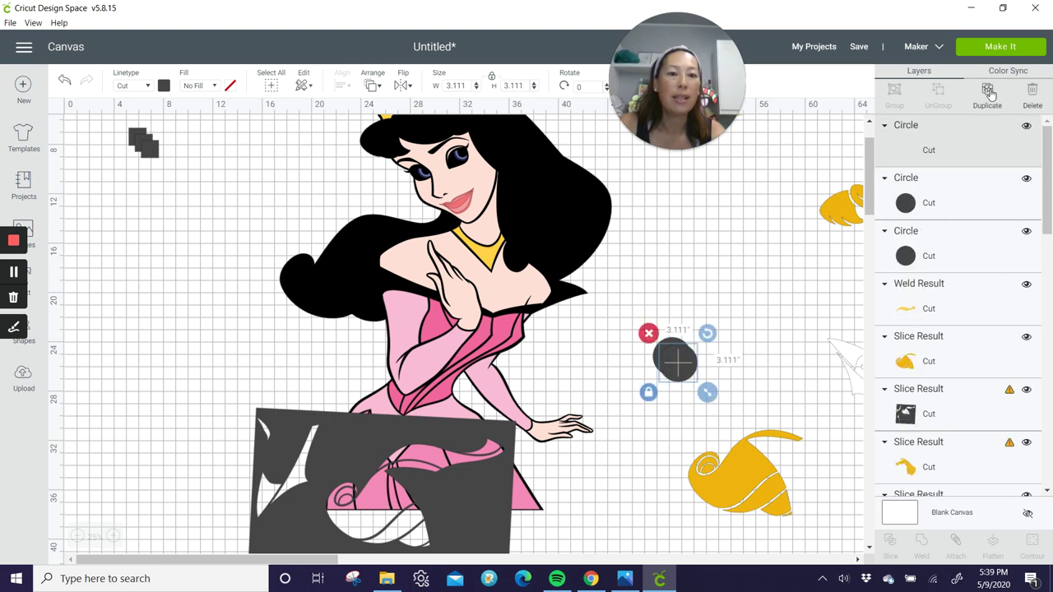
# Shrink one circle to about 1.9 inches, place it over the curl's spiral, and weld it to the curl
pyautogui.hscroll(5, 469, 362)
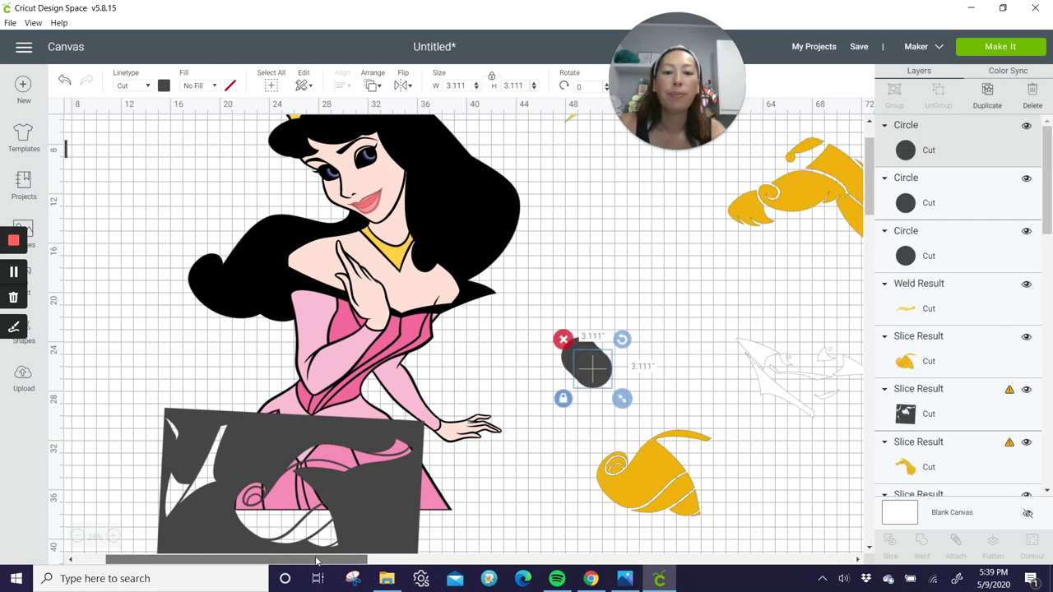
pyautogui.moveTo(468, 362); pyautogui.dragTo(465, 483)
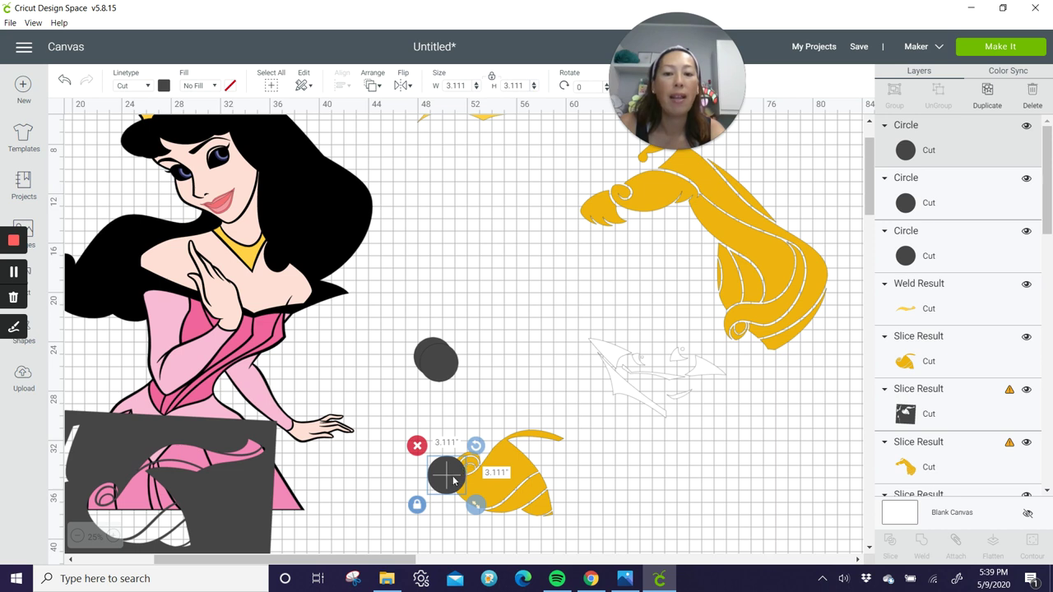
pyautogui.moveTo(475, 503); pyautogui.dragTo(458, 476)
pyautogui.click(495, 404)
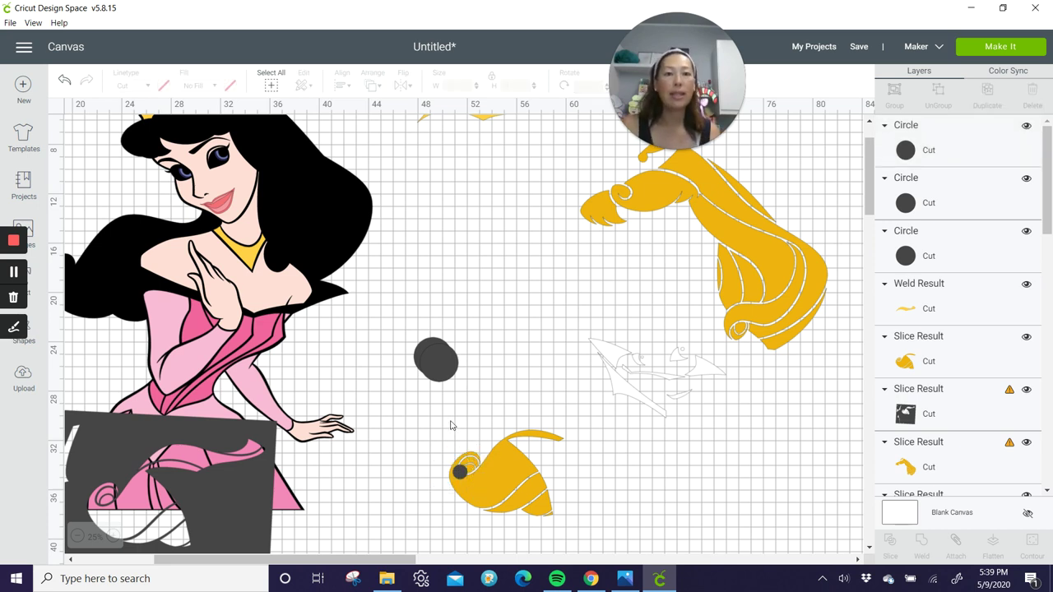
pyautogui.click(461, 472)
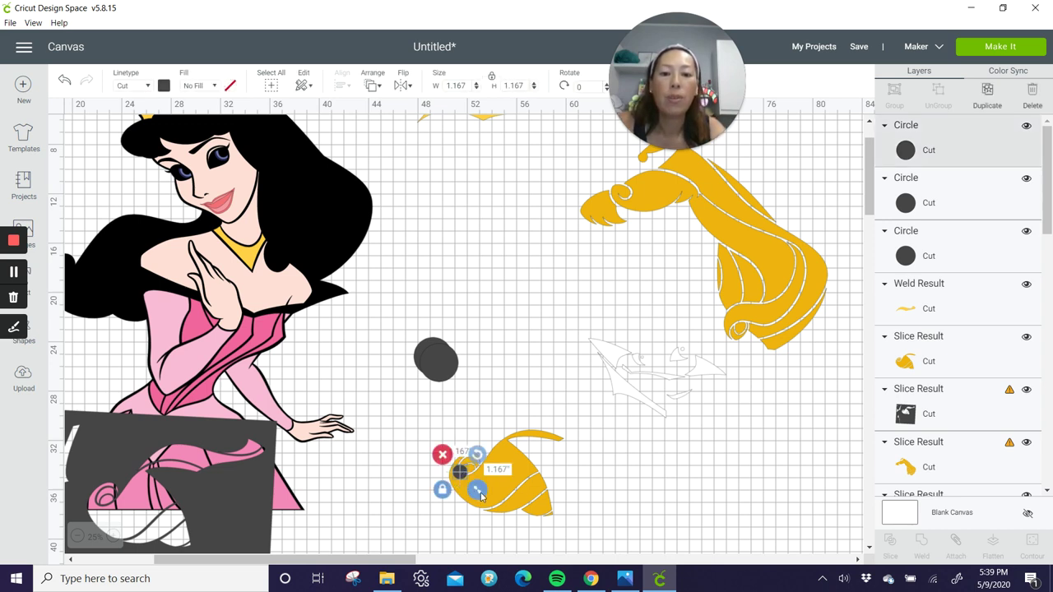
pyautogui.moveTo(481, 493); pyautogui.dragTo(467, 480)
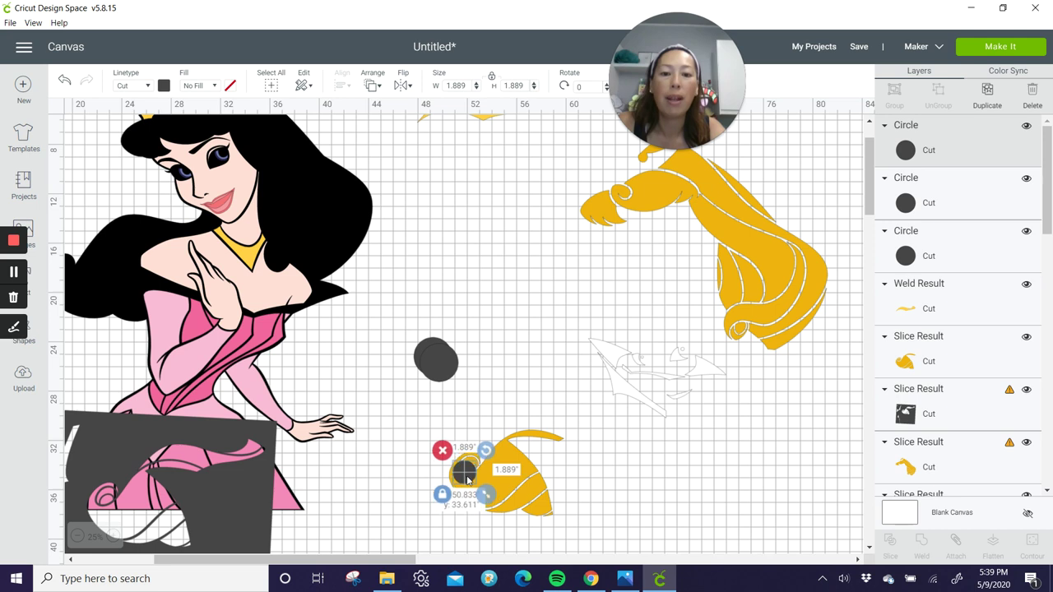
pyautogui.click(413, 459)
pyautogui.moveTo(413, 459); pyautogui.dragTo(689, 538)
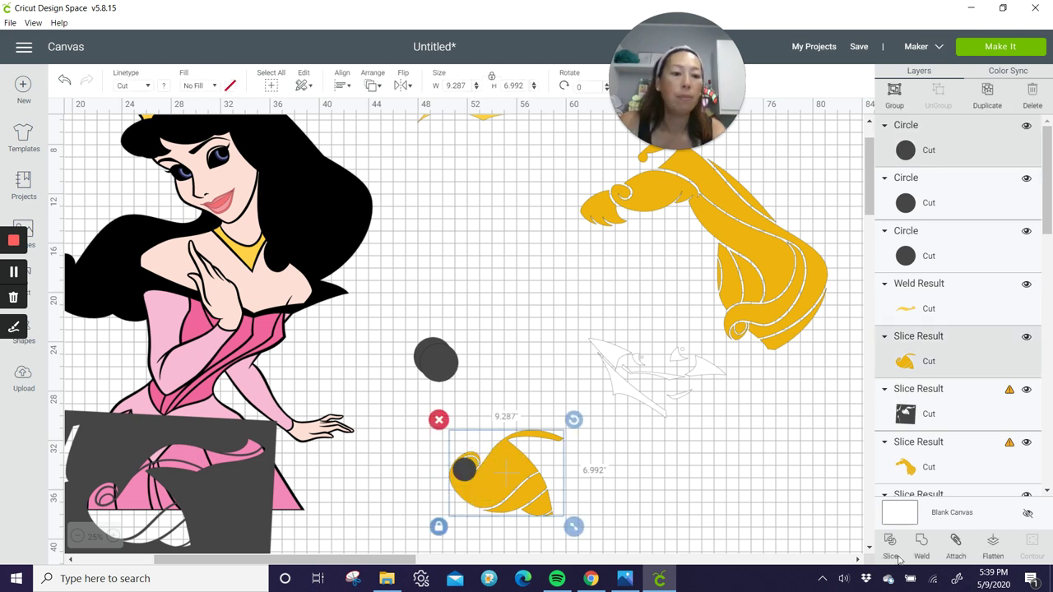
pyautogui.click(921, 544)
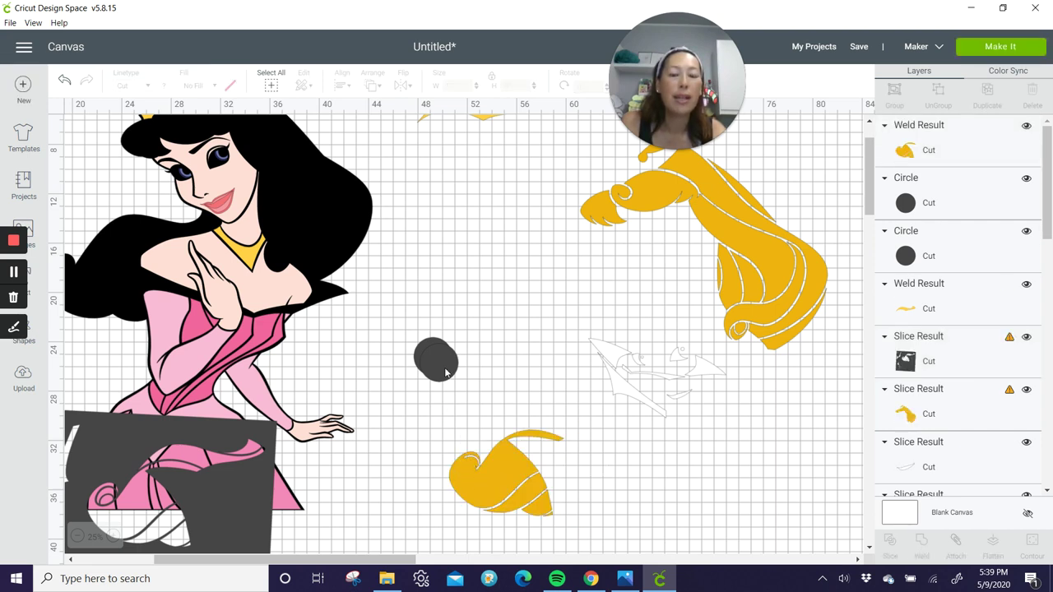
# Reshape another circle into an ellipse about 1.1 by 3.3 inches and rotate it to about 337° over the curl's lower tip
pyautogui.moveTo(445, 372); pyautogui.dragTo(641, 528)
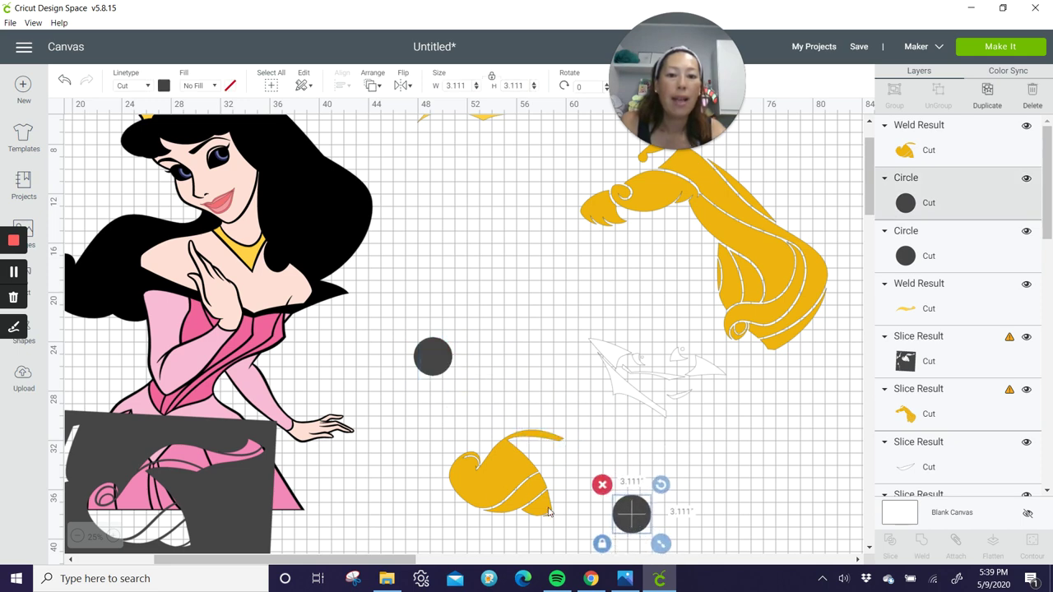
pyautogui.click(603, 544)
pyautogui.scroll(-1, 620, 534)
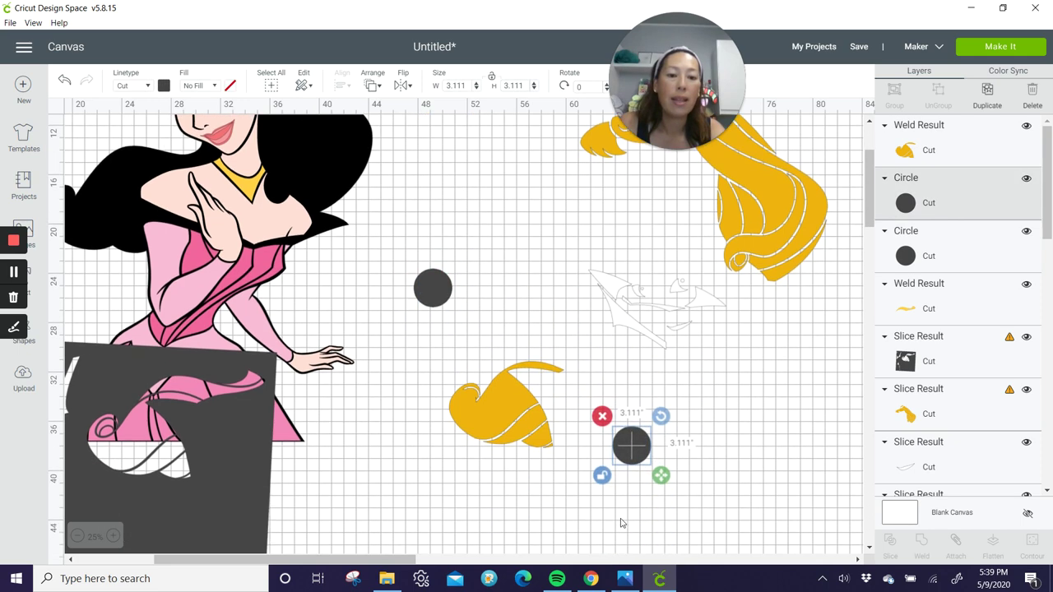
pyautogui.moveTo(660, 477); pyautogui.dragTo(545, 447)
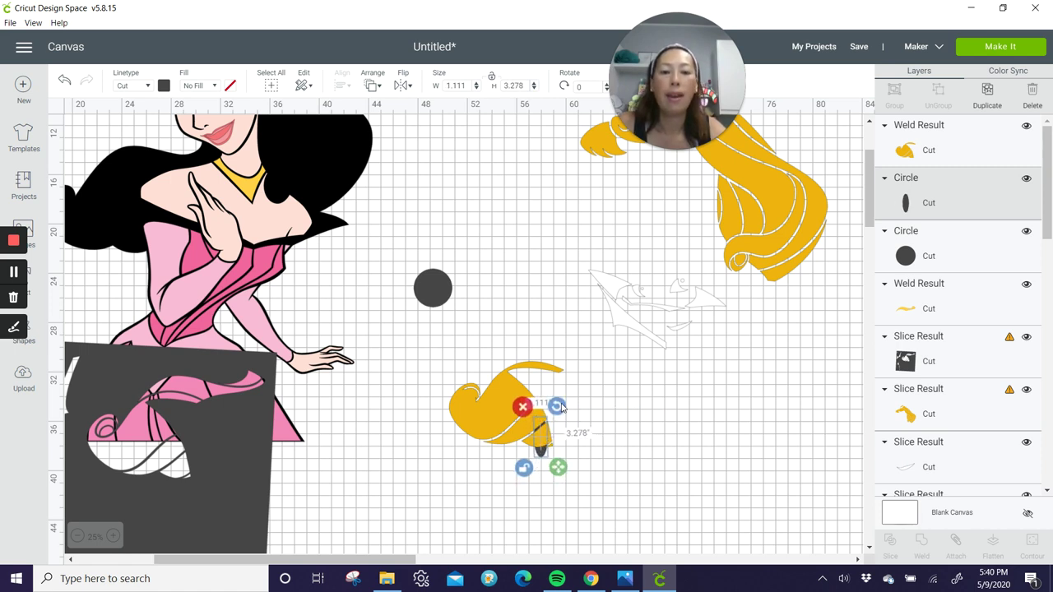
pyautogui.moveTo(557, 406)
pyautogui.mouseDown()
pyautogui.moveTo(545, 406)
pyautogui.moveTo(557, 404)
pyautogui.mouseUp()
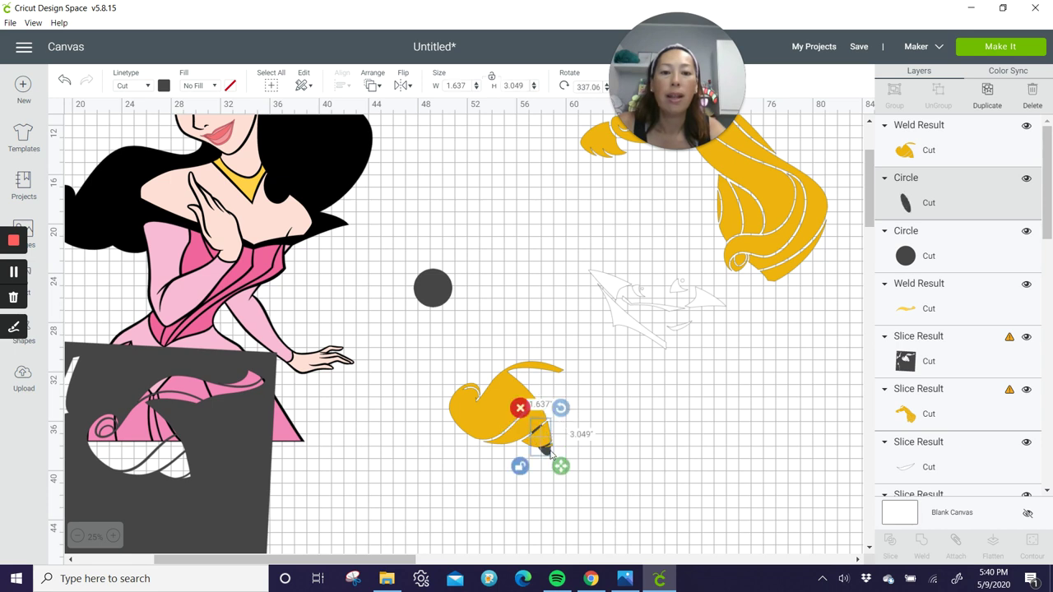
# Move the curl clear of the dark ellipse and send the curl to the back
pyautogui.click(549, 448)
pyautogui.moveTo(548, 448)
pyautogui.mouseDown()
pyautogui.moveTo(557, 458)
pyautogui.moveTo(542, 439)
pyautogui.mouseUp()
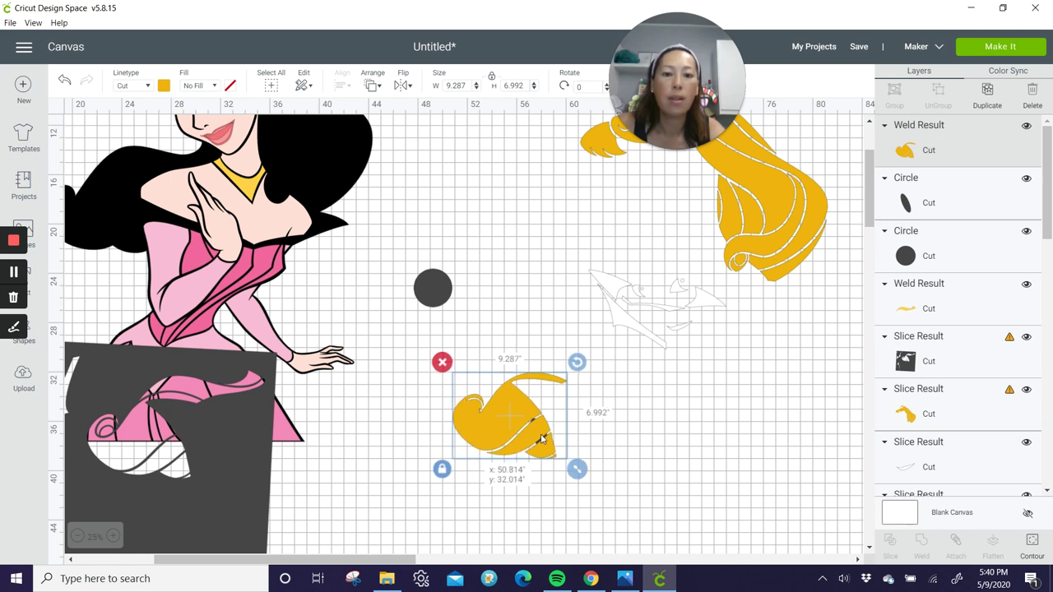
pyautogui.hotkey('ctrl', 'z')
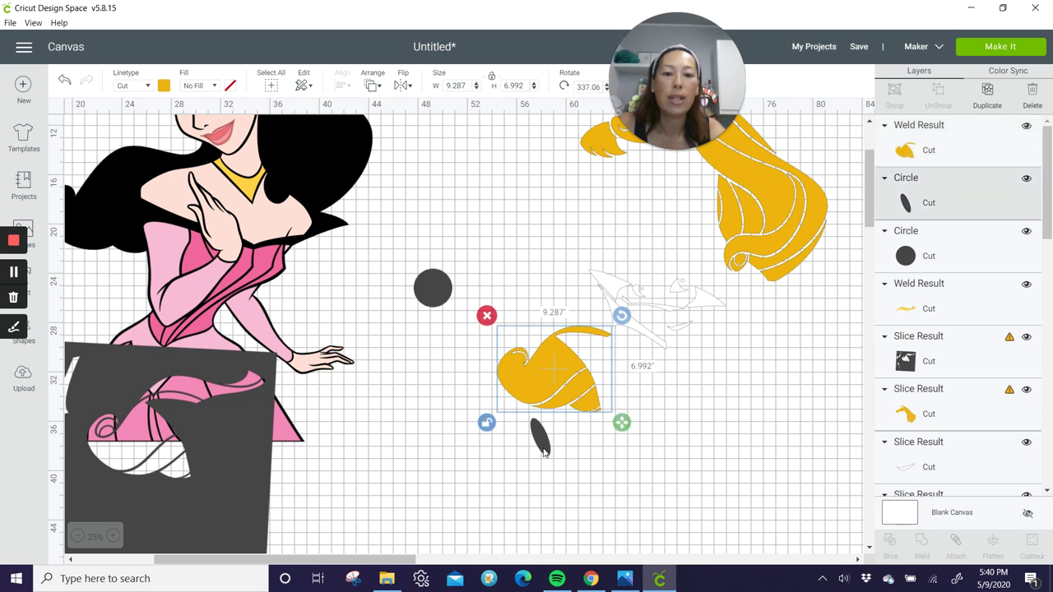
pyautogui.click(540, 440)
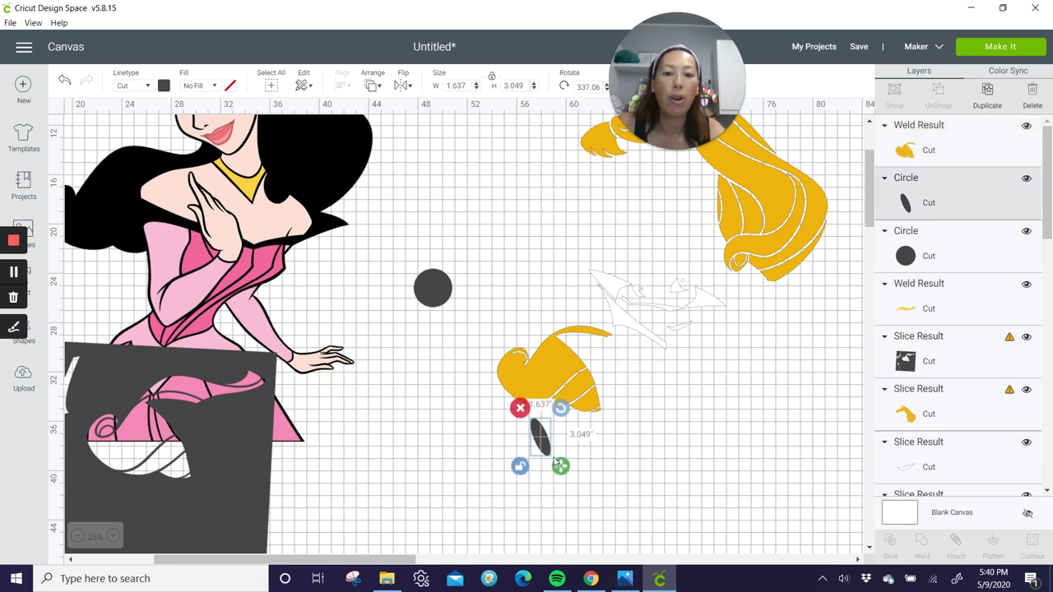
pyautogui.click(573, 380)
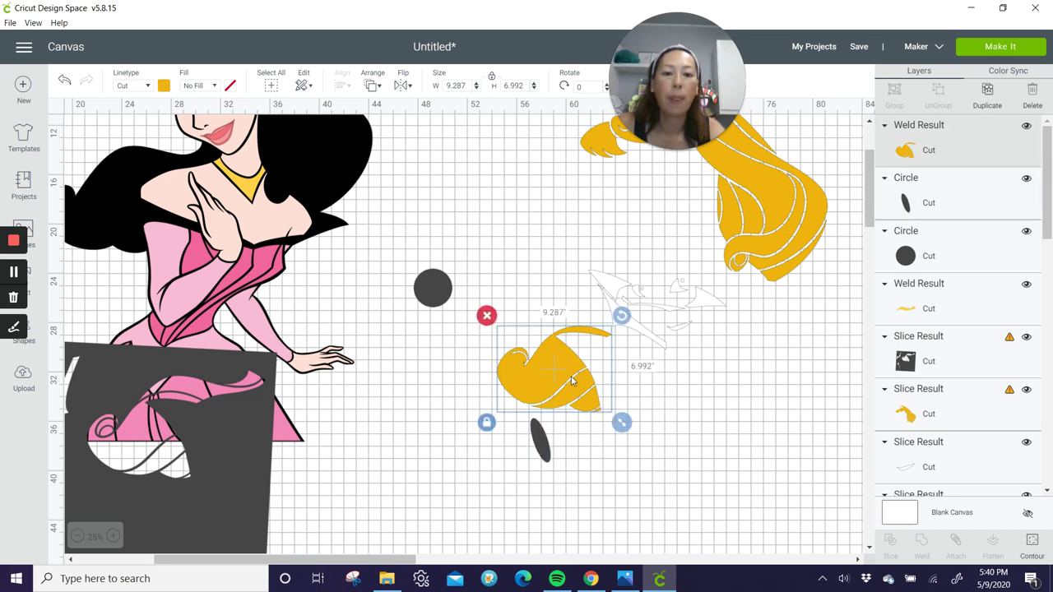
pyautogui.click(370, 85)
pyautogui.click(408, 110)
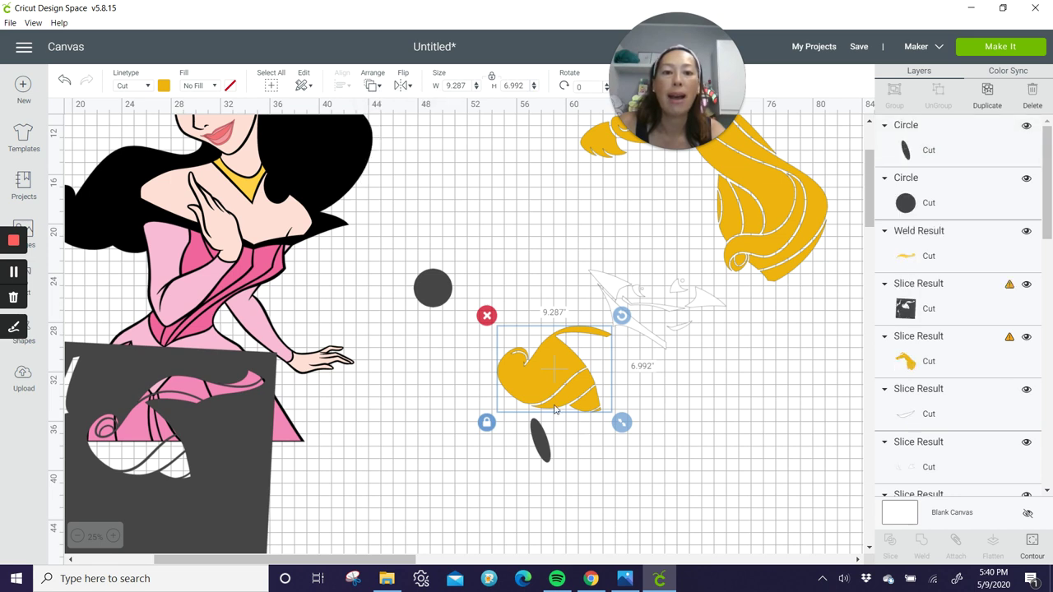
# Fit the ellipse, about 1.6 by 3.6 inches and rotated to about 340°, across the gap at the curl's tip and weld both
pyautogui.moveTo(540, 456); pyautogui.dragTo(589, 401)
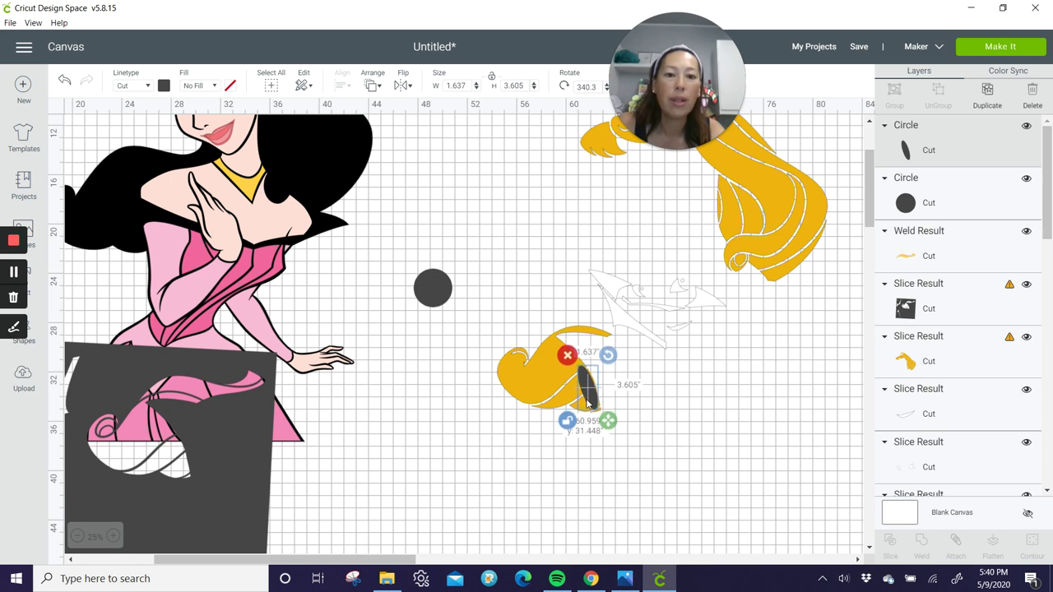
pyautogui.click(587, 466)
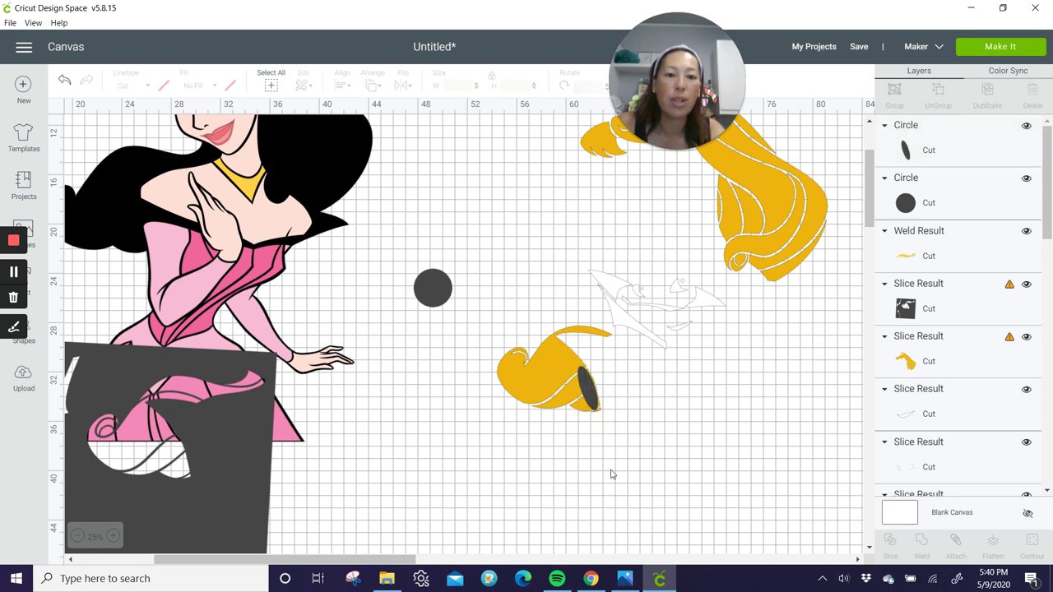
pyautogui.moveTo(613, 468); pyautogui.dragTo(559, 352)
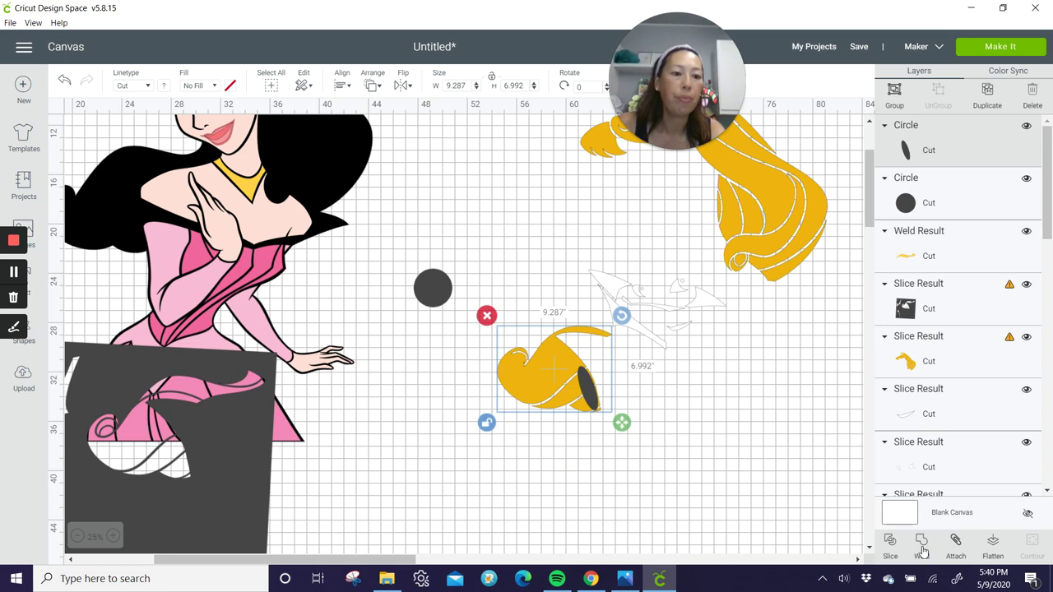
pyautogui.click(921, 545)
# Move the welded curl up the canvas to just beneath the yellow wavy strand
pyautogui.moveTo(584, 402); pyautogui.dragTo(504, 379)
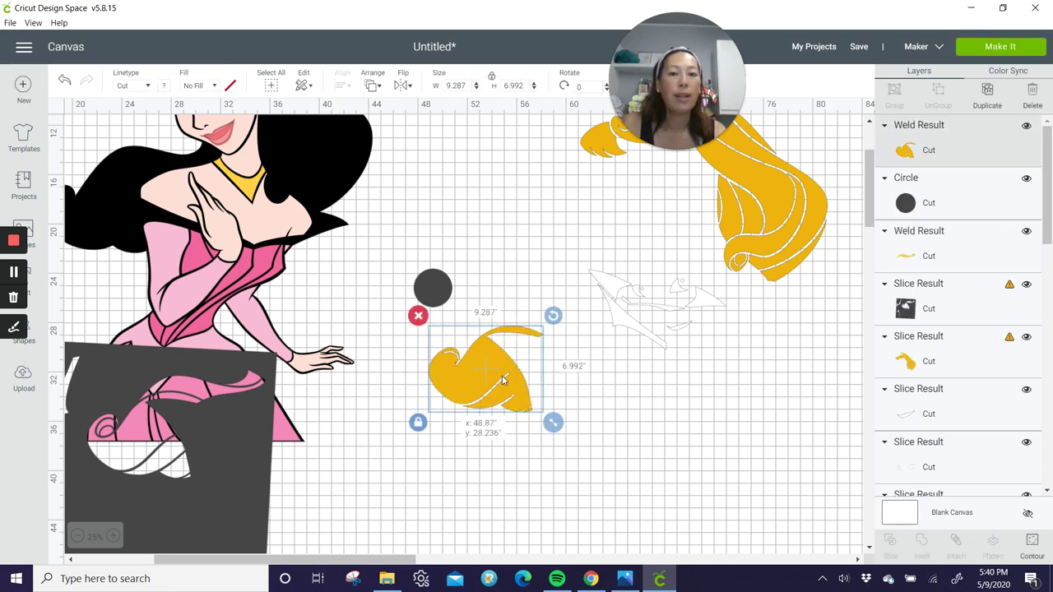
pyautogui.scroll(3, 503, 411)
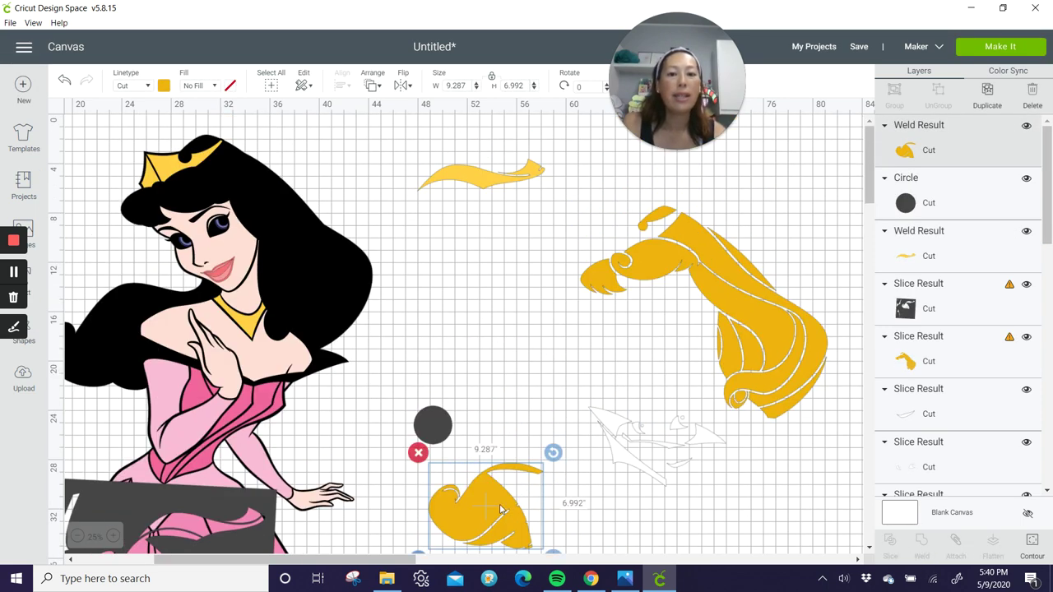
pyautogui.moveTo(493, 523); pyautogui.dragTo(491, 241)
pyautogui.press('Down')
pyautogui.press('Down')
pyautogui.press('Down')
pyautogui.press('Down')
pyautogui.press('Down')
pyautogui.press('Down')
pyautogui.press('Down')
pyautogui.press('Down')
pyautogui.press('Down')
pyautogui.press('Down')
pyautogui.press('Down')
pyautogui.press('Down')
pyautogui.press('Down')
pyautogui.press('Down')
pyautogui.press('Down')
pyautogui.press('Down')
pyautogui.press('Down')
pyautogui.press('Down')
pyautogui.press('Down')
pyautogui.press('Down')
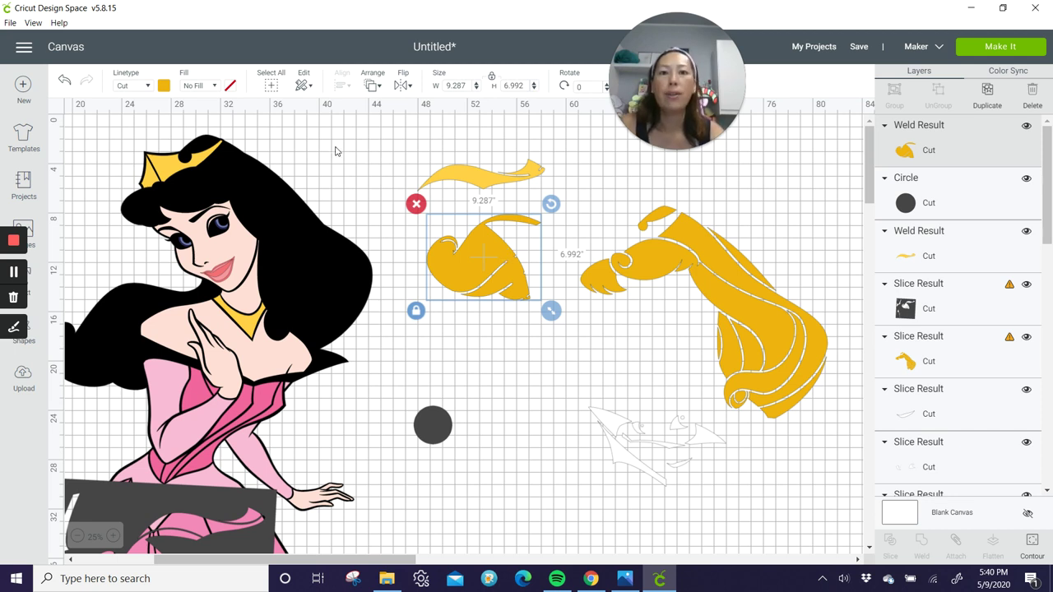
# Sync the colour of the darker gold hair pieces to the lighter yellow of the crown layer and wavy strand
pyautogui.click(165, 88)
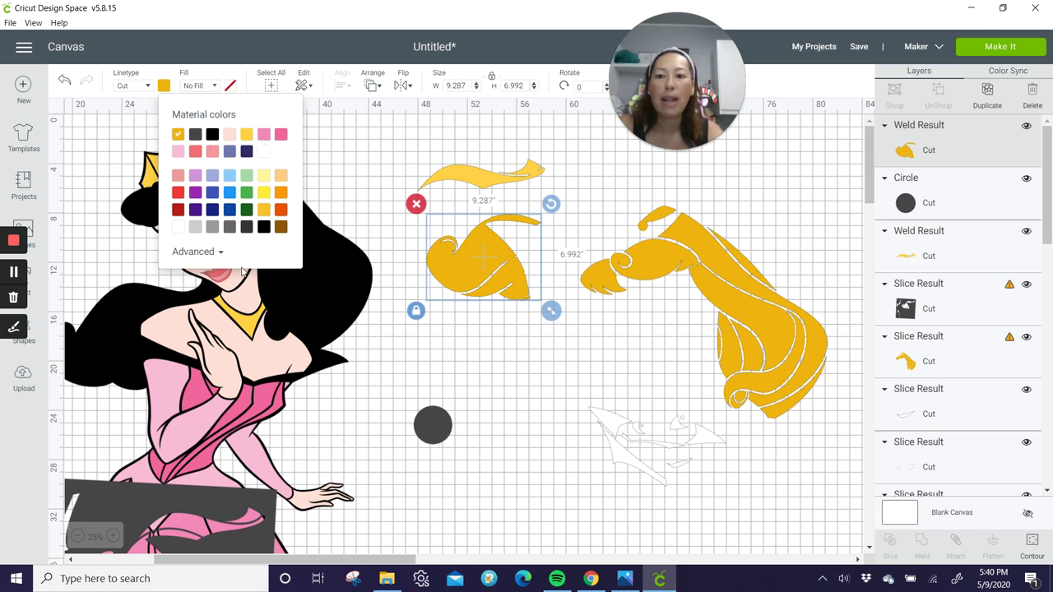
pyautogui.click(395, 459)
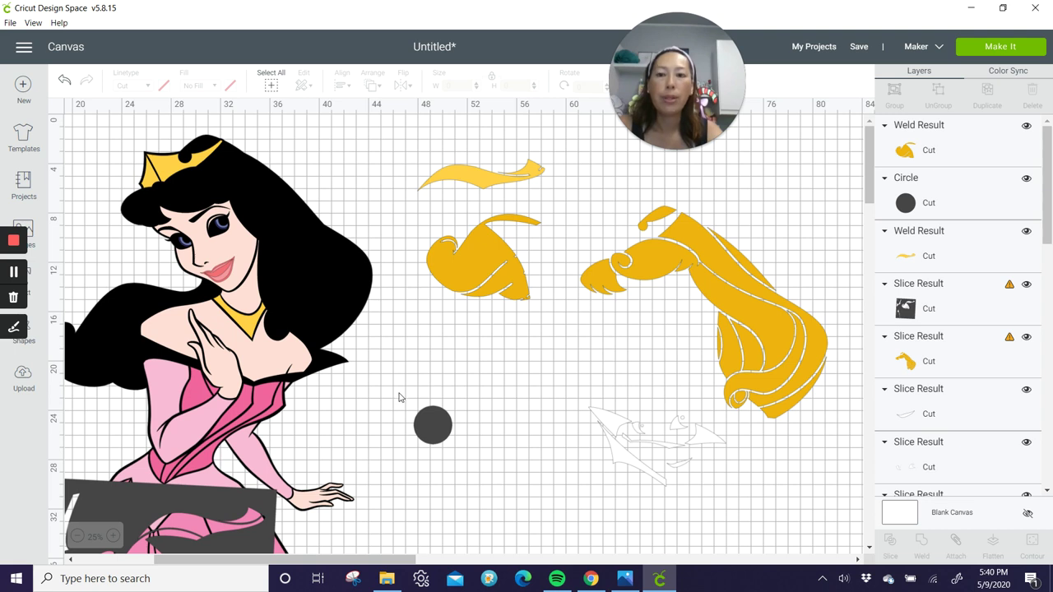
pyautogui.click(999, 73)
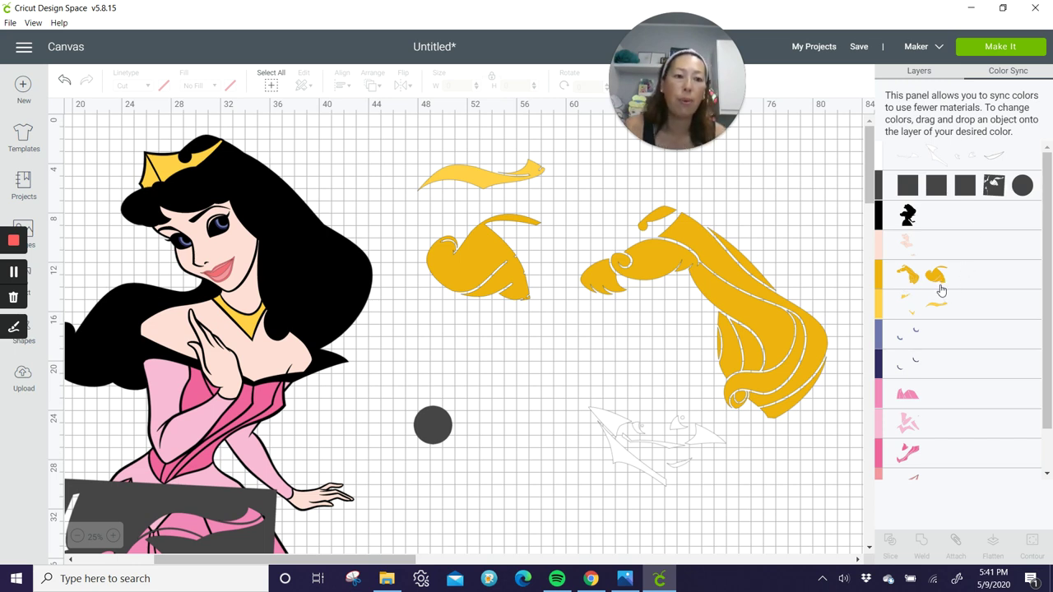
pyautogui.moveTo(936, 280); pyautogui.dragTo(923, 302)
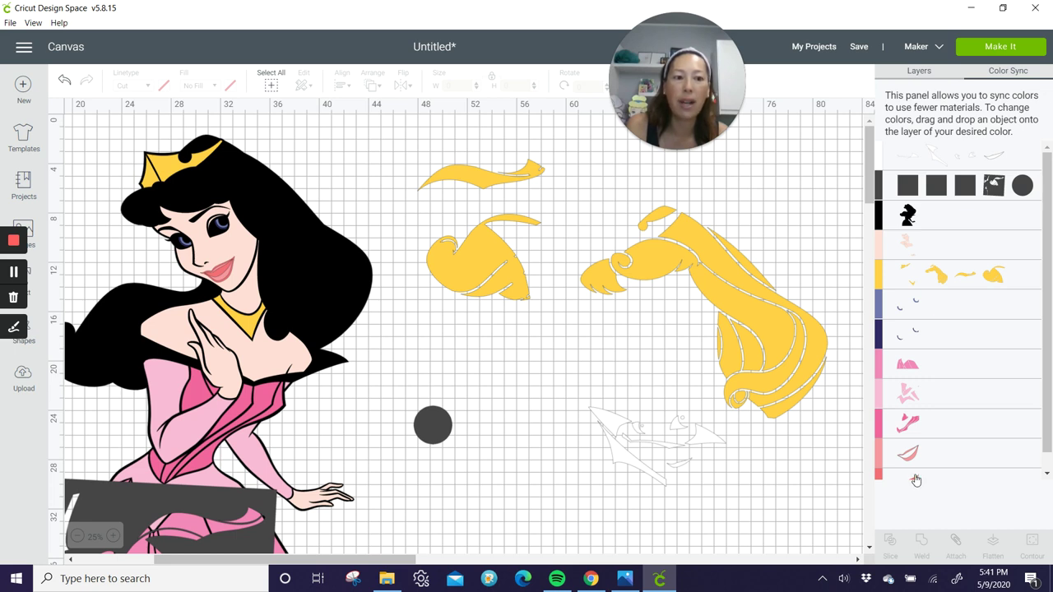
# Sync the red lip layer to the lighter salmon colour of the other lip layer
pyautogui.moveTo(915, 479)
pyautogui.mouseDown()
pyautogui.moveTo(922, 436)
pyautogui.moveTo(916, 483)
pyautogui.mouseUp()
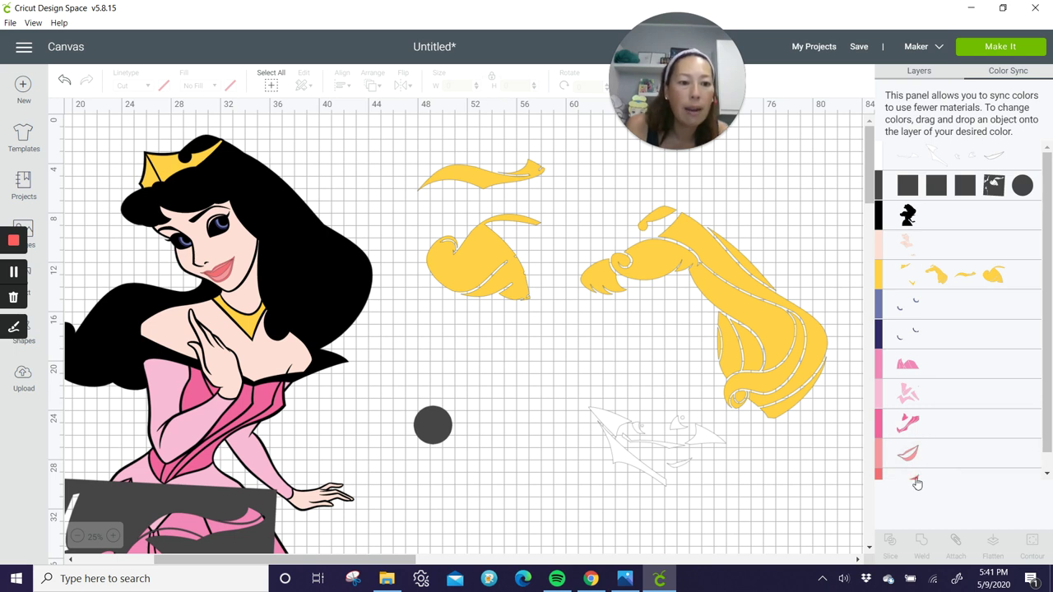
pyautogui.moveTo(918, 482); pyautogui.dragTo(943, 451)
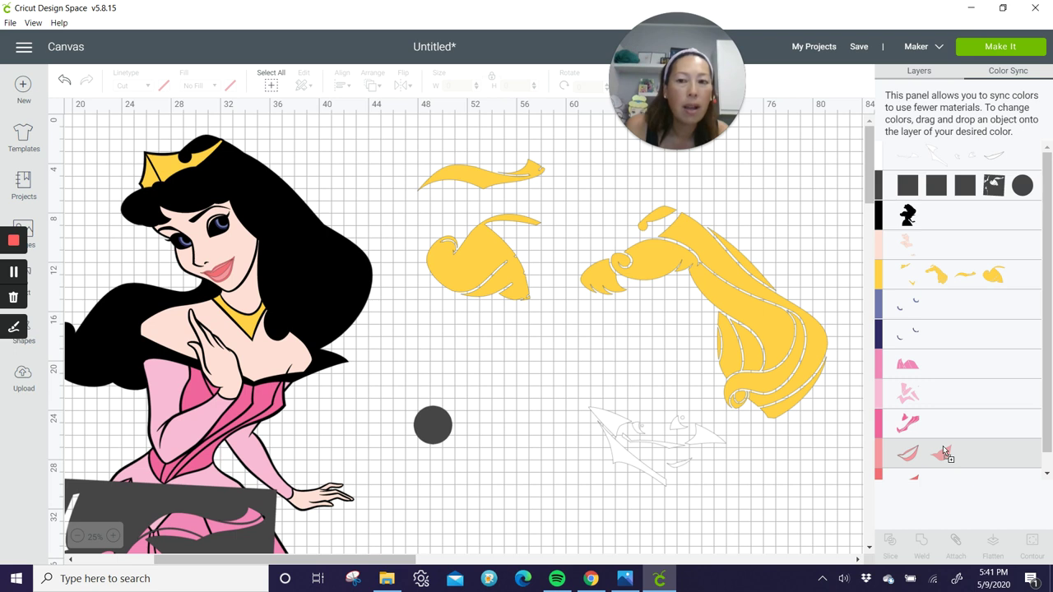
pyautogui.moveTo(942, 445); pyautogui.dragTo(943, 448)
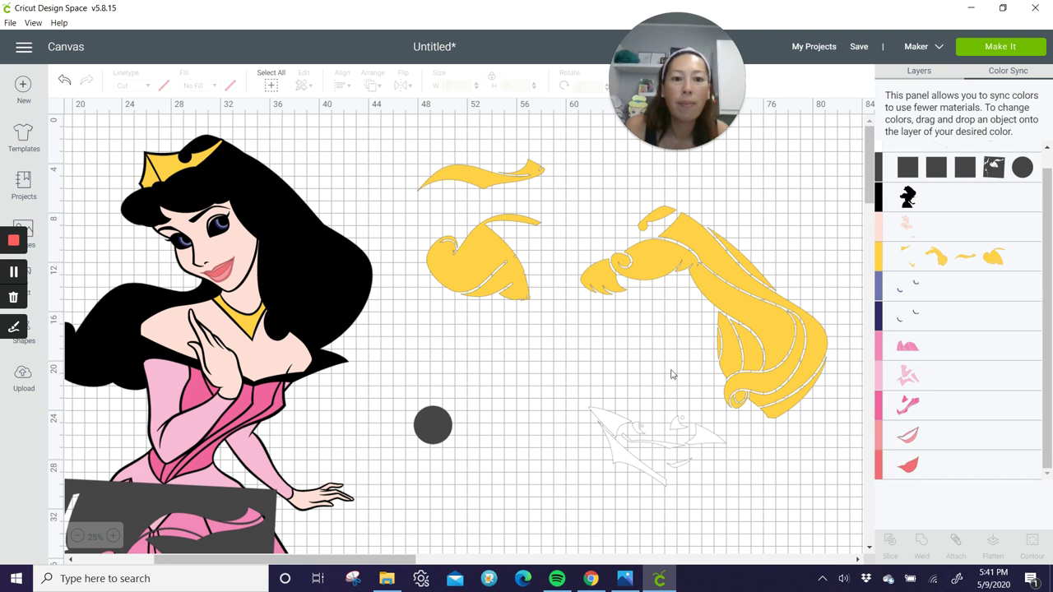
pyautogui.moveTo(686, 469); pyautogui.dragTo(244, 253)
pyautogui.click(463, 340)
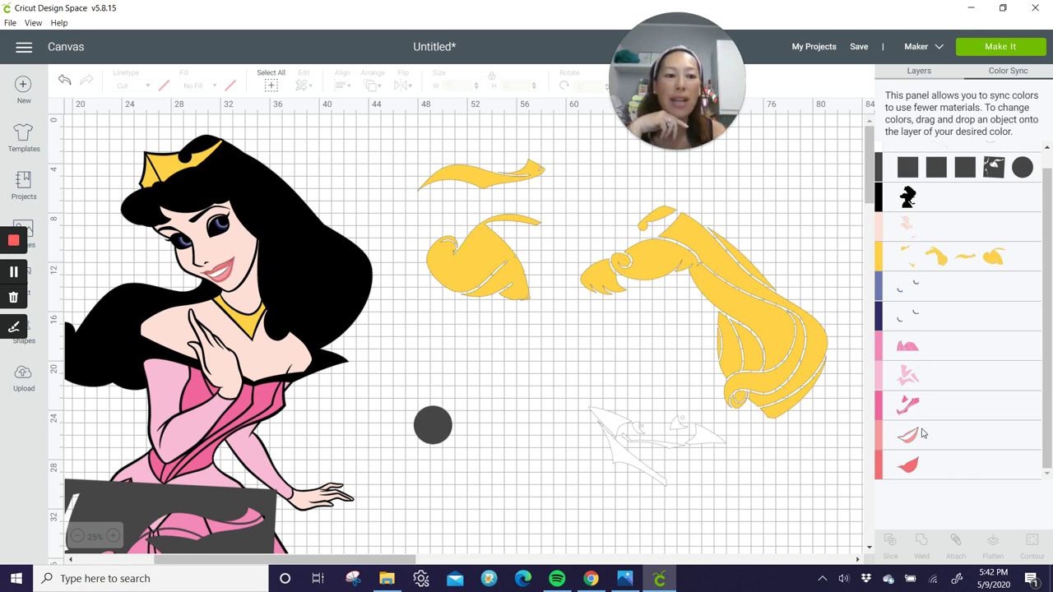
pyautogui.moveTo(908, 465); pyautogui.dragTo(919, 440)
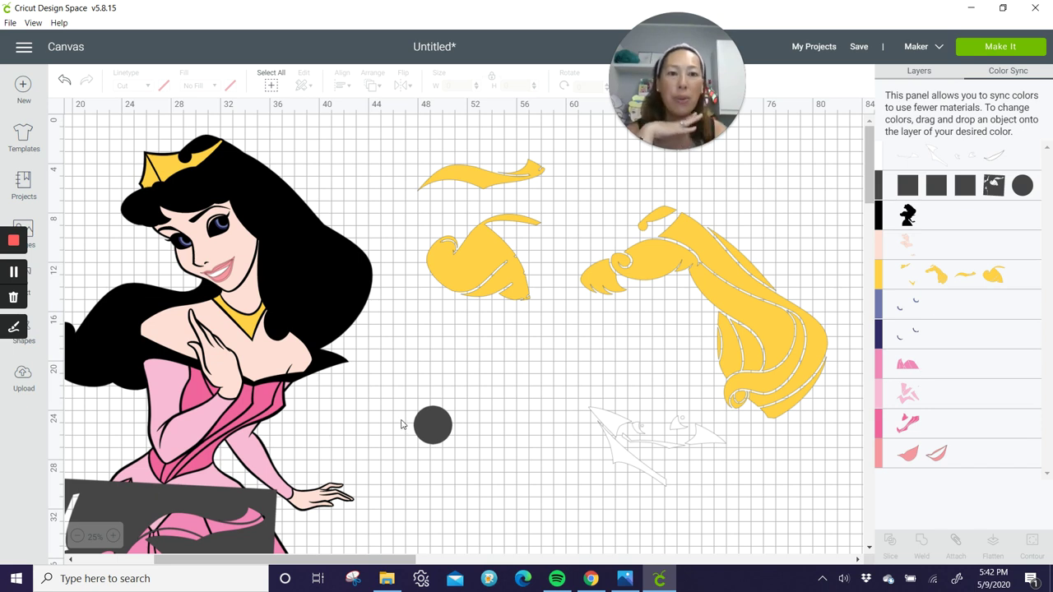
# Sync the medium-pink skirt layer to the dark pink of the bodice, and both lip layers to the light pink dress colour
pyautogui.scroll(-3, 402, 424)
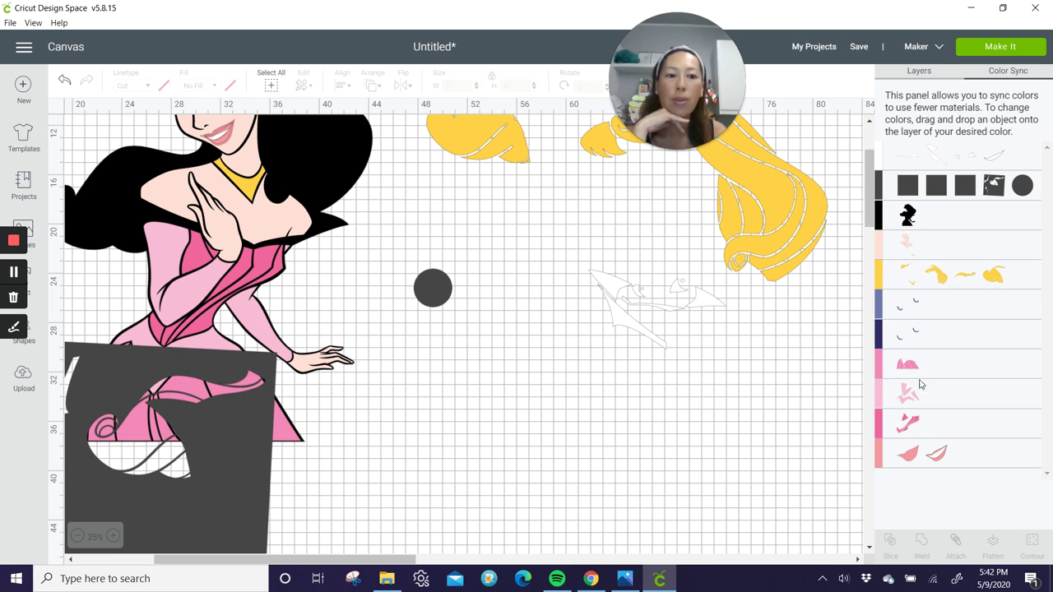
pyautogui.moveTo(909, 365); pyautogui.dragTo(934, 427)
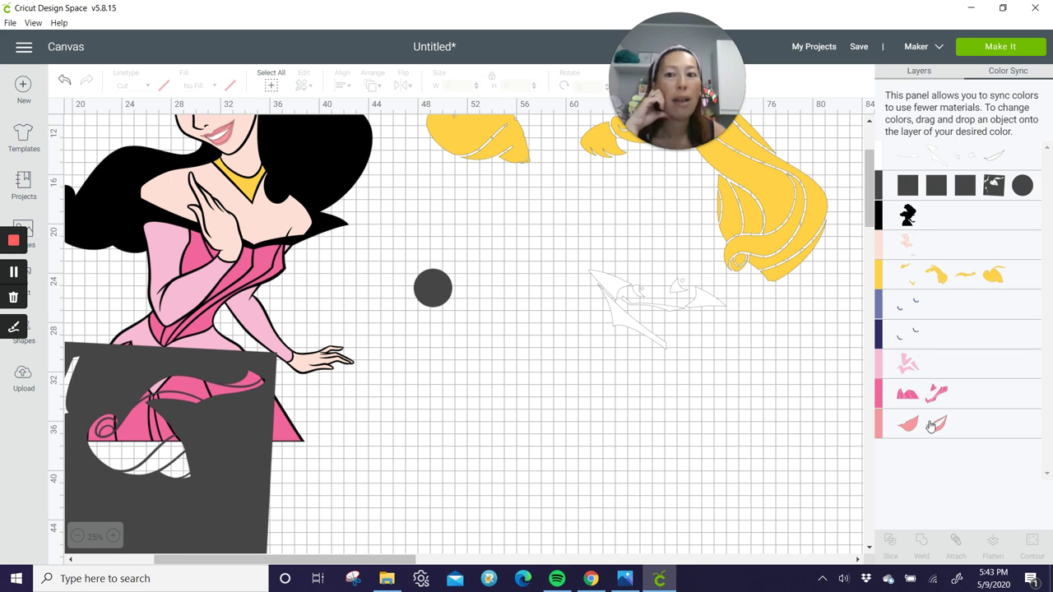
pyautogui.moveTo(931, 426); pyautogui.dragTo(953, 367)
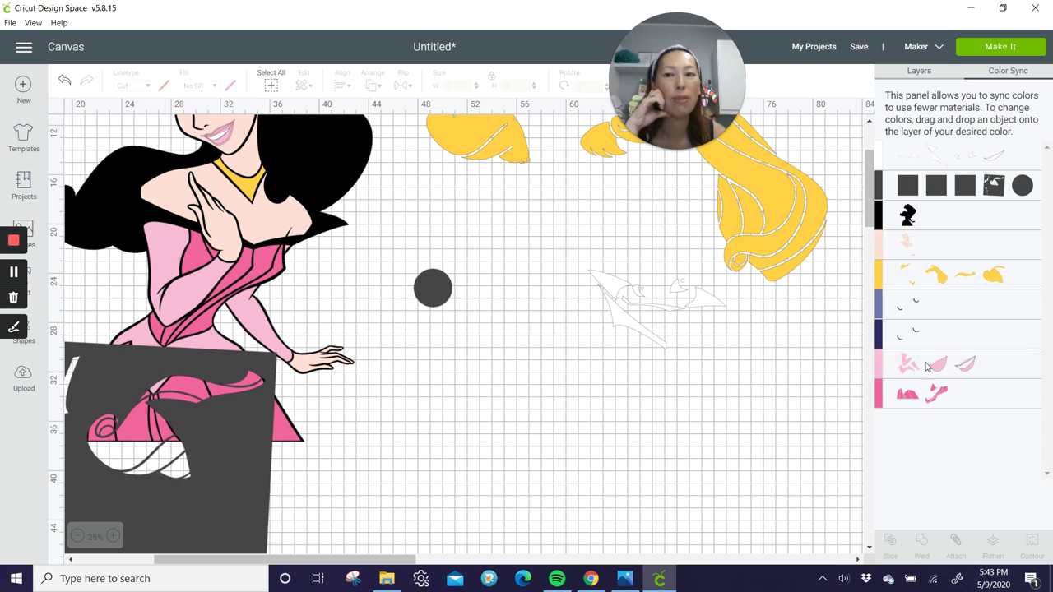
# Move the yellow crown-and-collar layer, the skin layer and the white teeth piece off the black silhouette to the open canvas beside it
pyautogui.scroll(2, 298, 206)
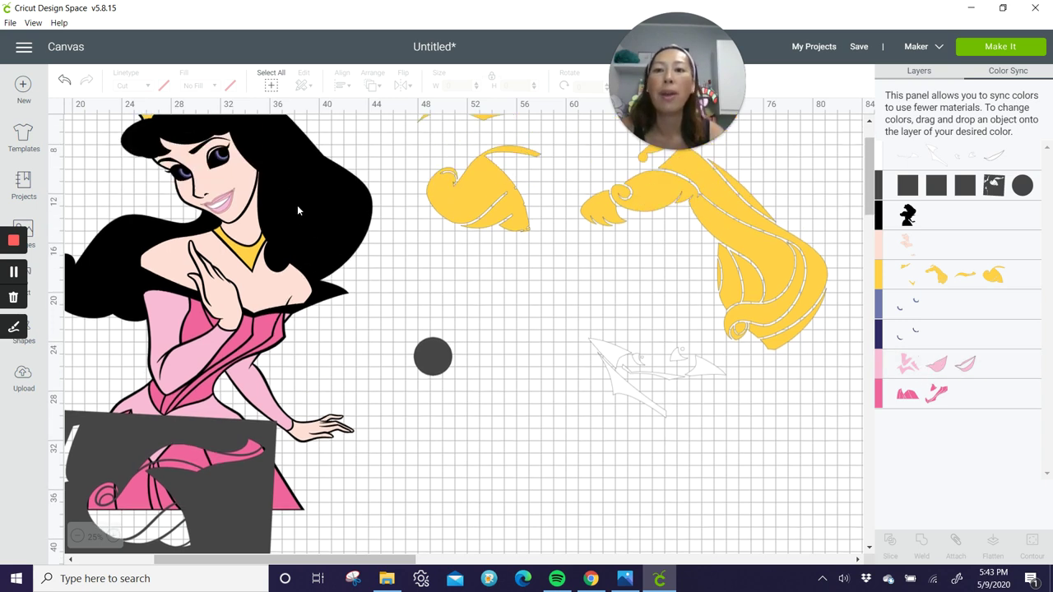
pyautogui.click(229, 209)
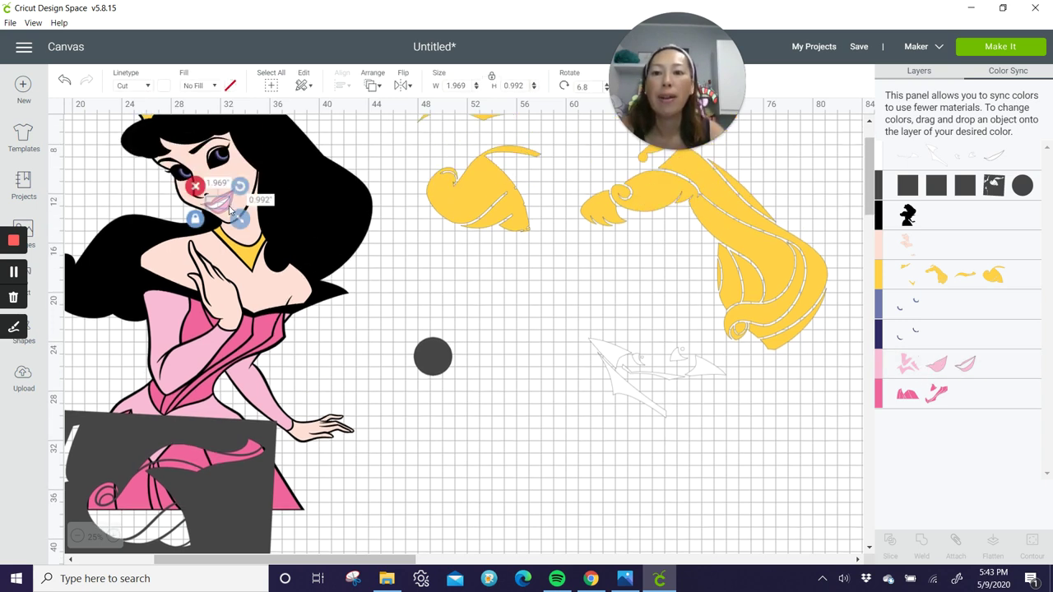
pyautogui.click(252, 182)
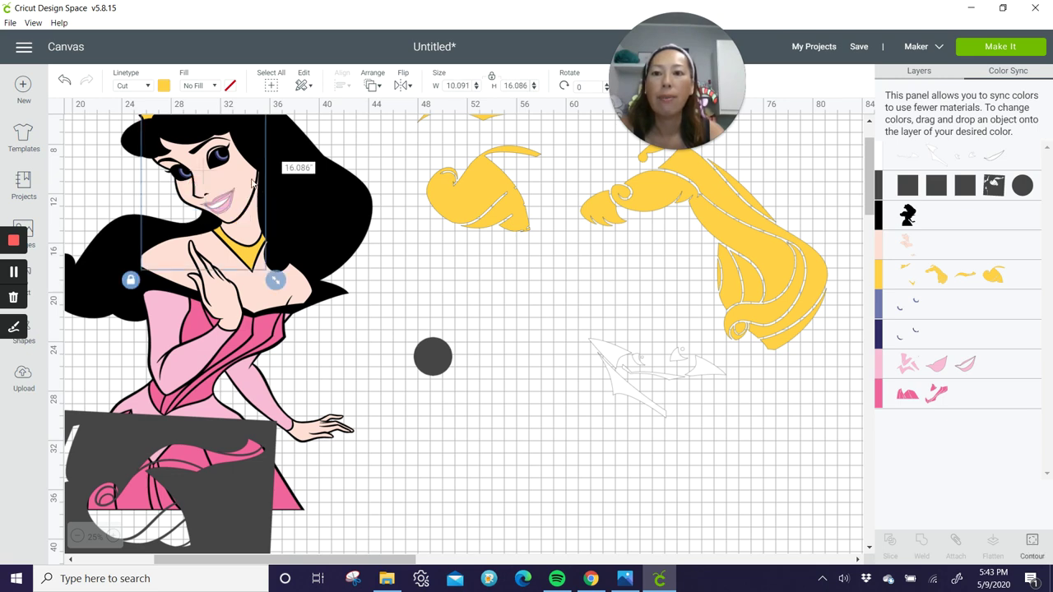
pyautogui.moveTo(246, 181); pyautogui.dragTo(654, 213)
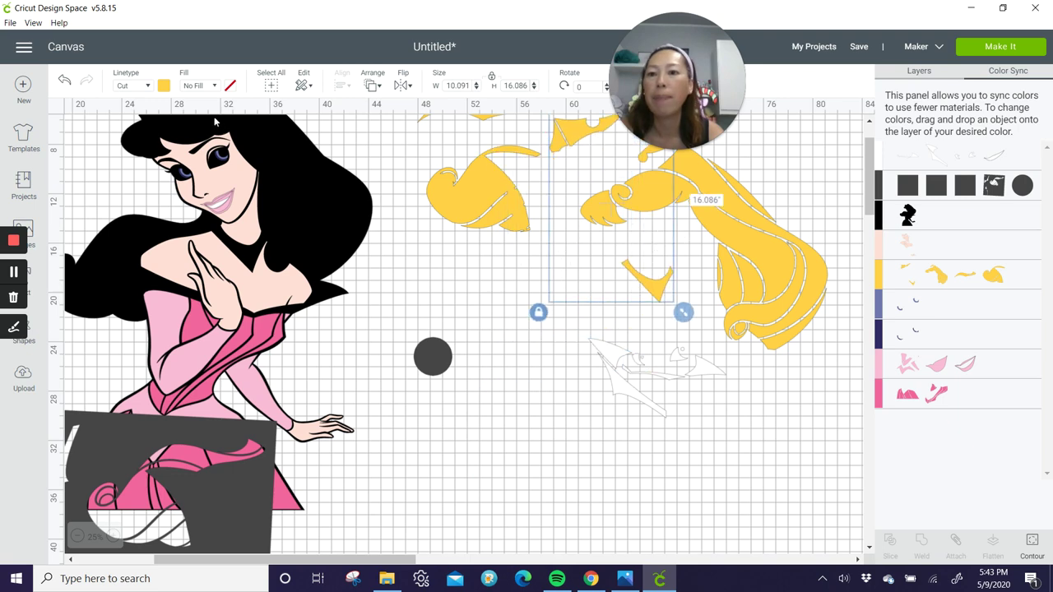
pyautogui.moveTo(244, 175); pyautogui.dragTo(708, 260)
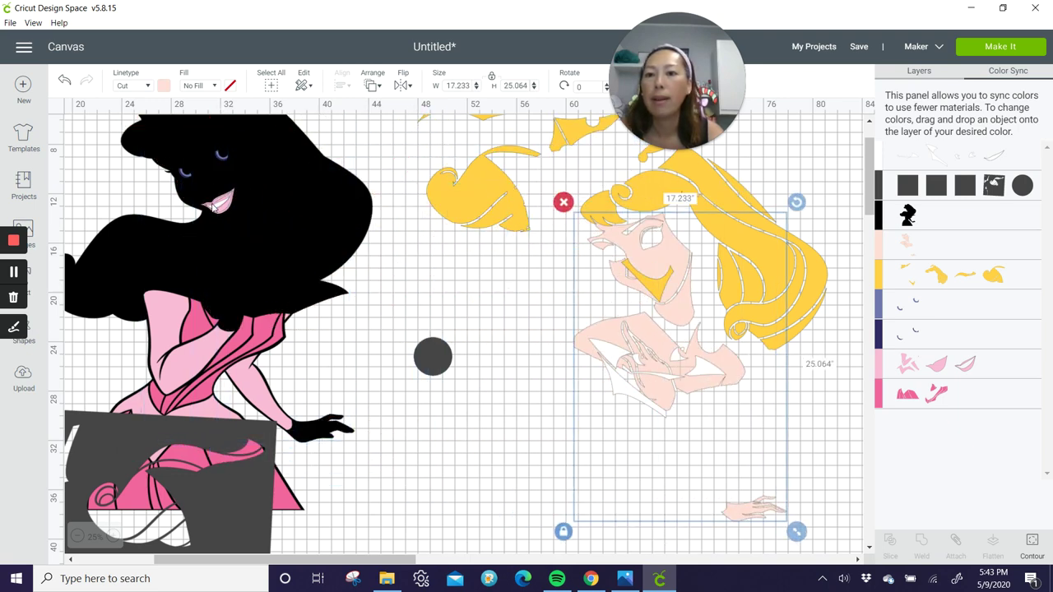
pyautogui.moveTo(212, 212); pyautogui.dragTo(527, 241)
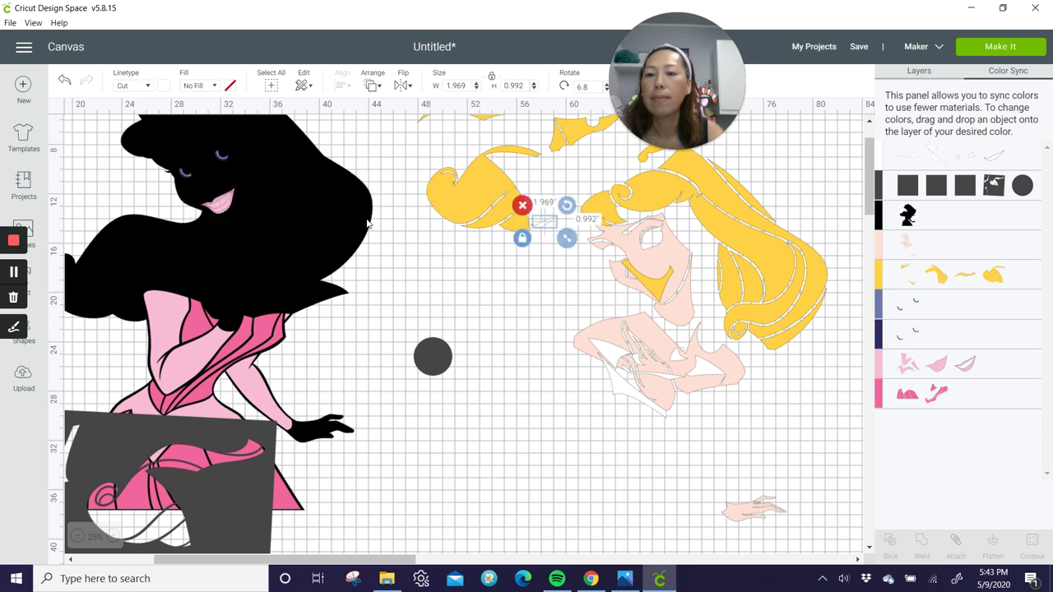
# Select the two light pink lip layers and weld them into one shape
pyautogui.click(219, 205)
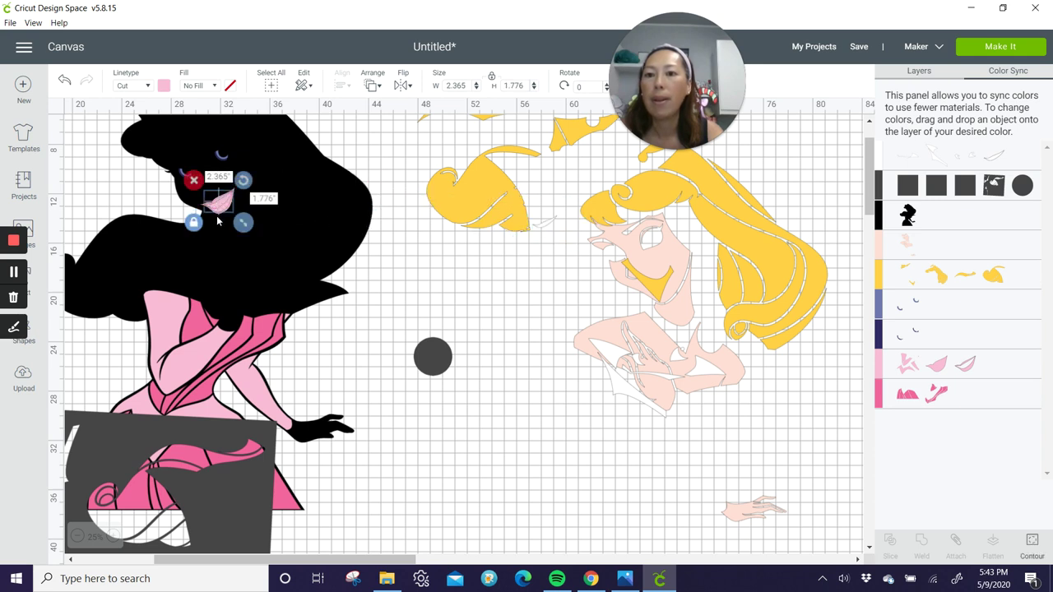
pyautogui.click(920, 72)
pyautogui.scroll(-10, 987, 300)
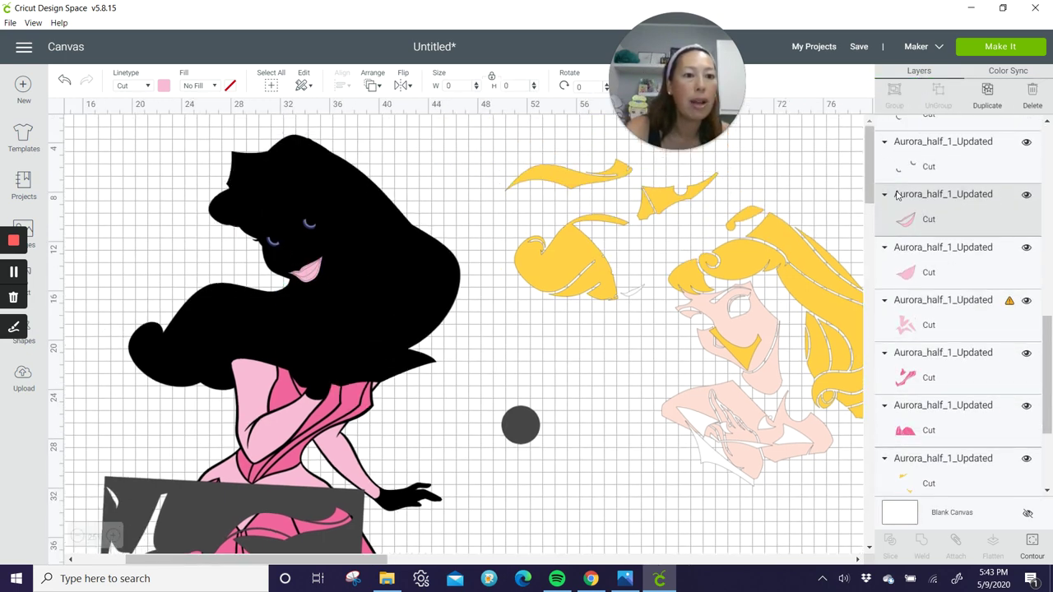
pyautogui.keyDown('shift'); pyautogui.click(910, 272); pyautogui.keyUp('shift')
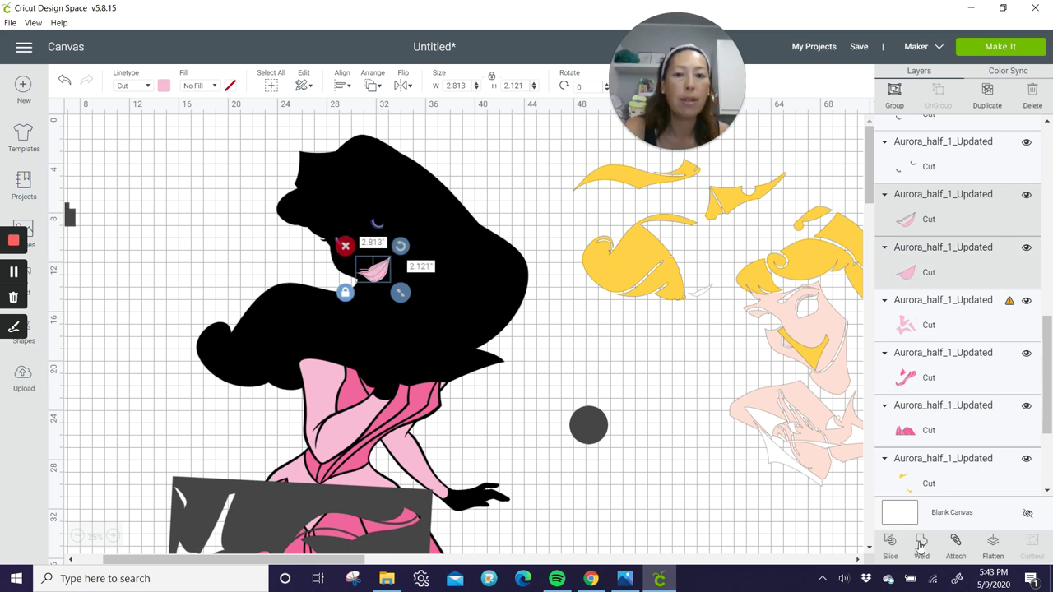
pyautogui.click(921, 543)
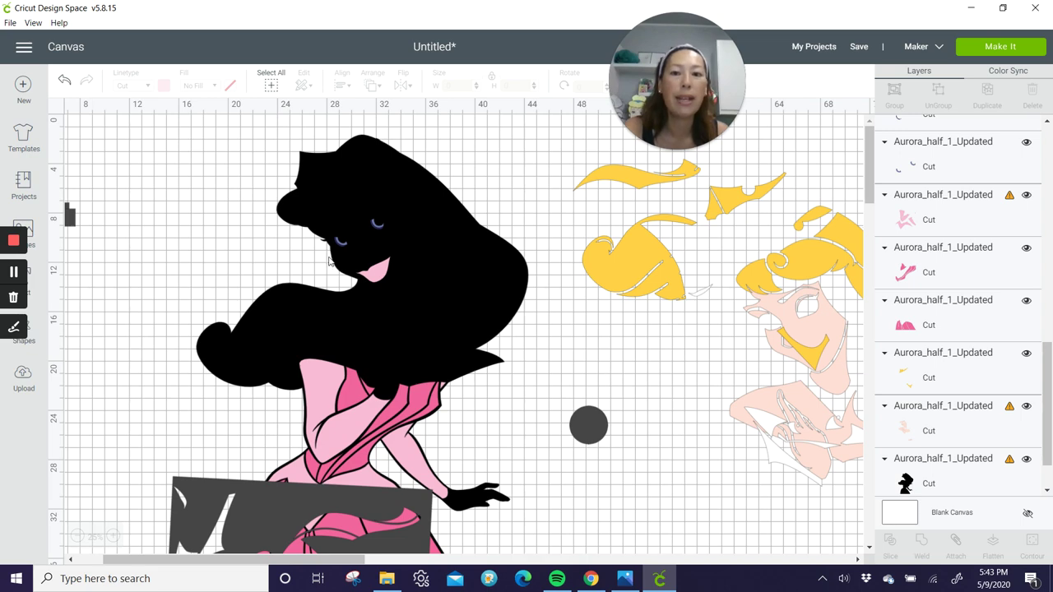
# Move the welded lips off the silhouette, place the white teeth piece over them and send the teeth to the front
pyautogui.moveTo(372, 273); pyautogui.dragTo(646, 367)
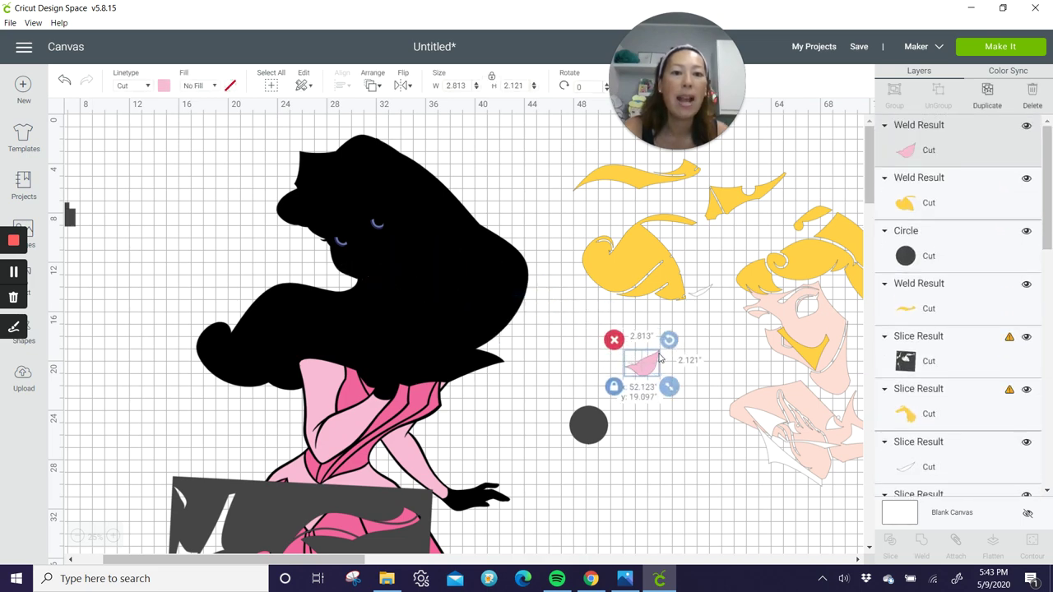
pyautogui.click(697, 298)
pyautogui.moveTo(699, 299); pyautogui.dragTo(644, 385)
pyautogui.click(375, 85)
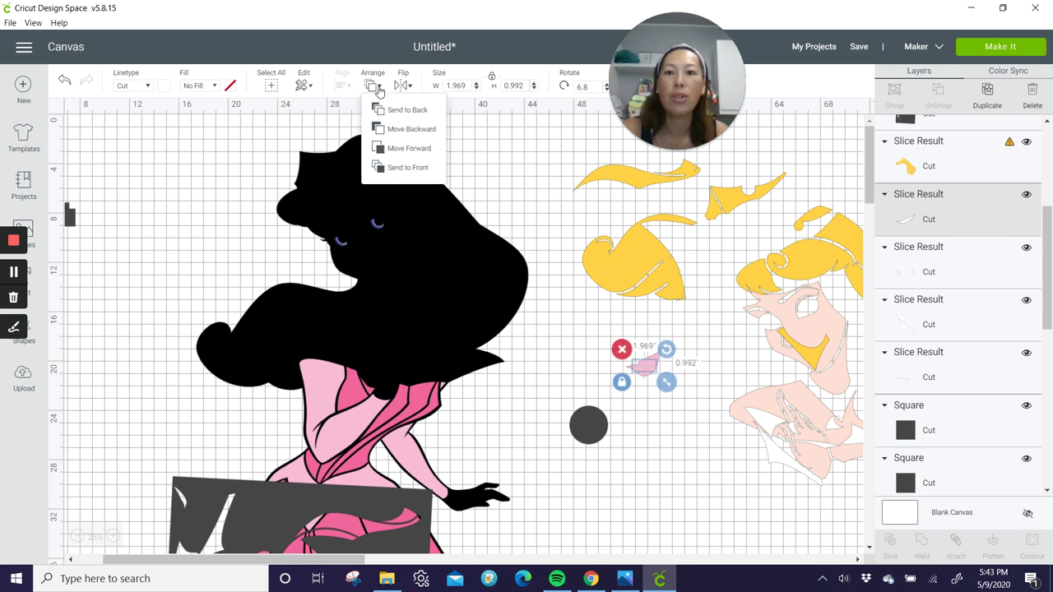
pyautogui.click(403, 167)
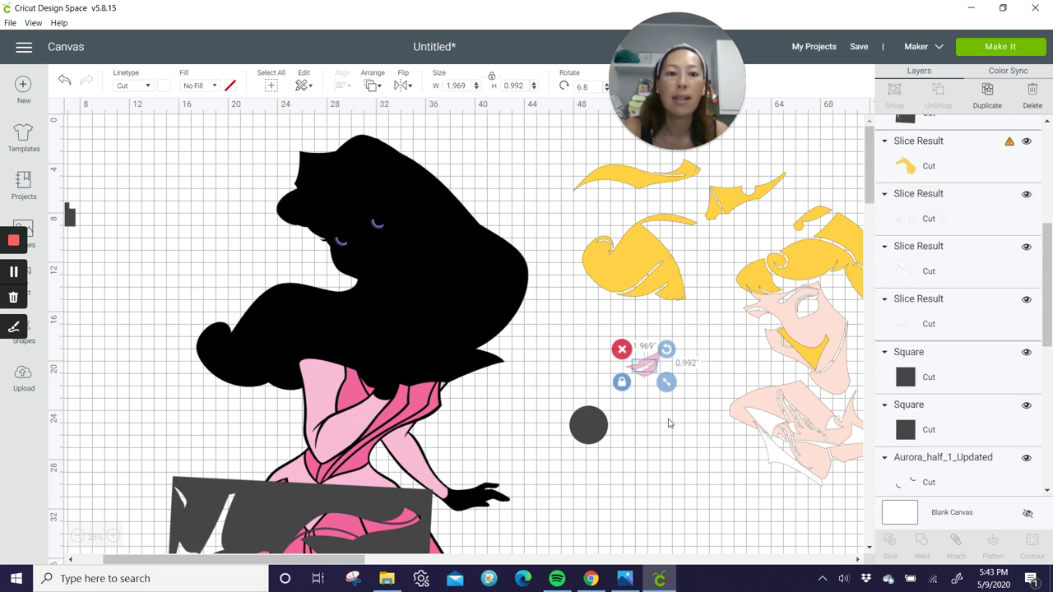
pyautogui.click(668, 423)
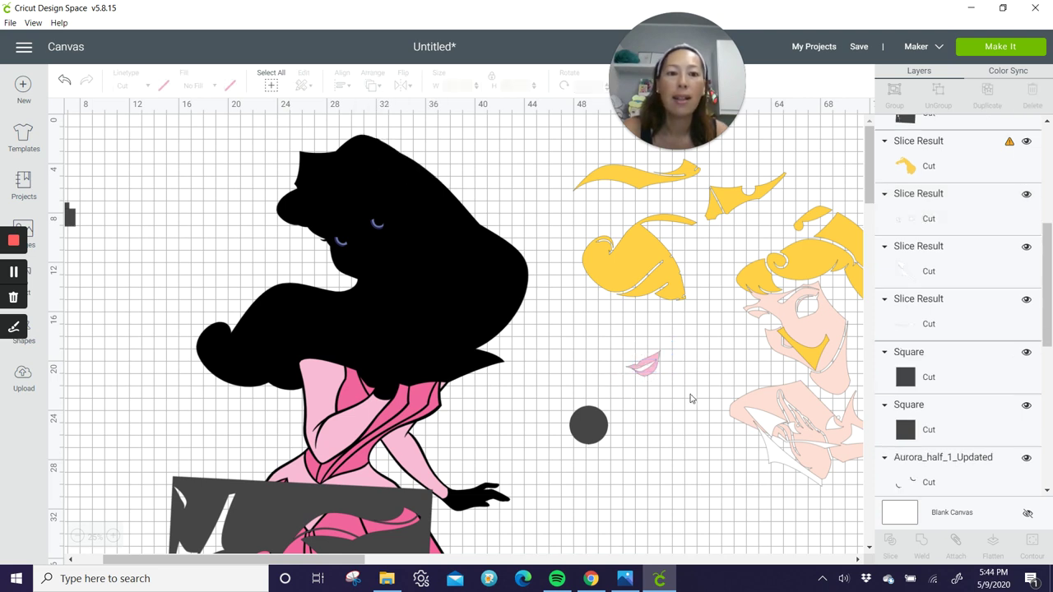
pyautogui.click(648, 371)
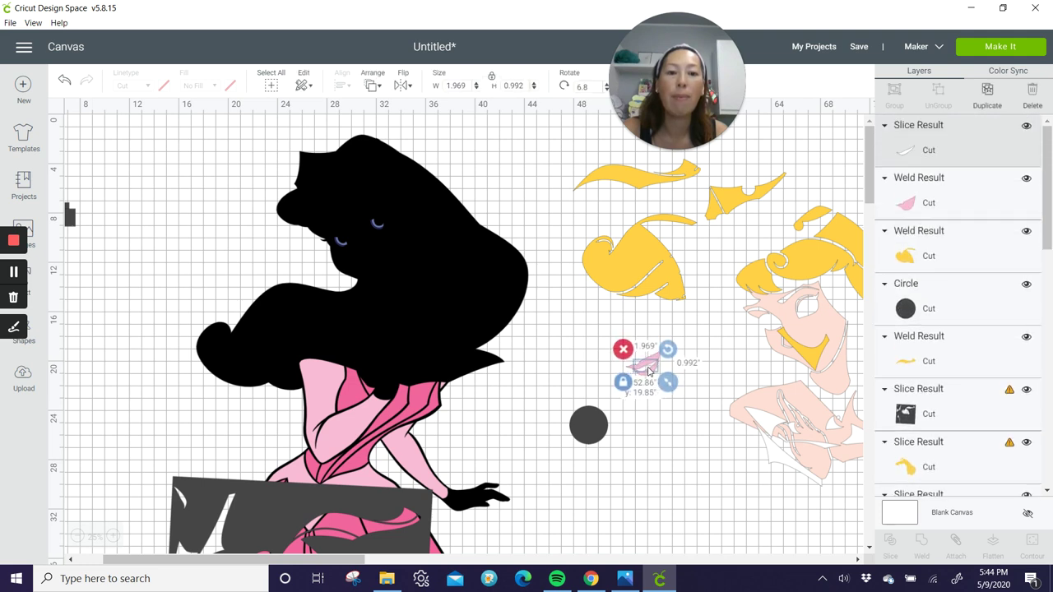
pyautogui.click(637, 409)
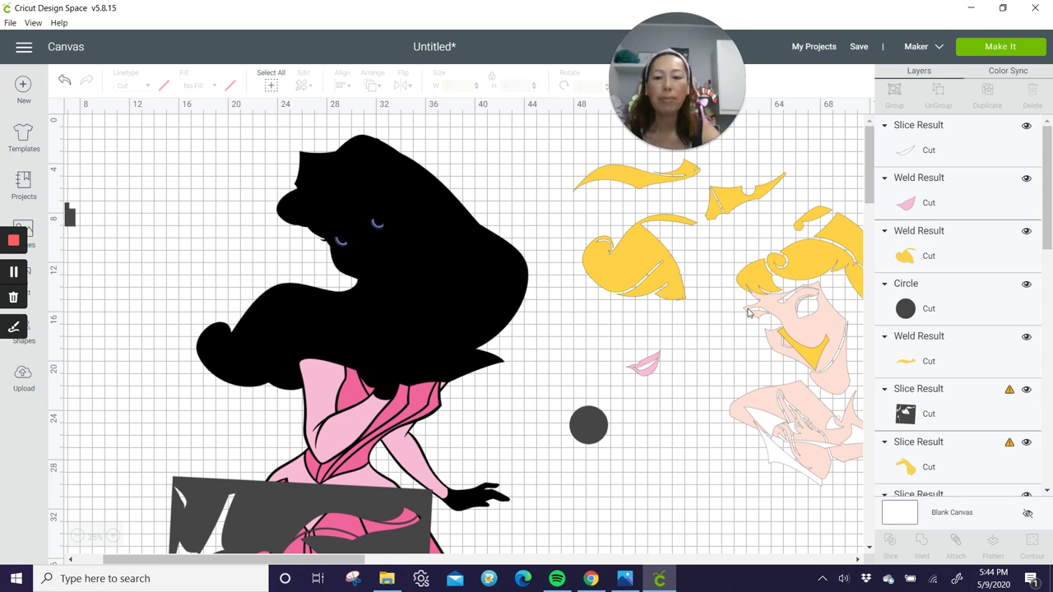
# Delete the dark navy eye layer and move the lighter blue eye layer off the silhouette to the open canvas
pyautogui.click(381, 227)
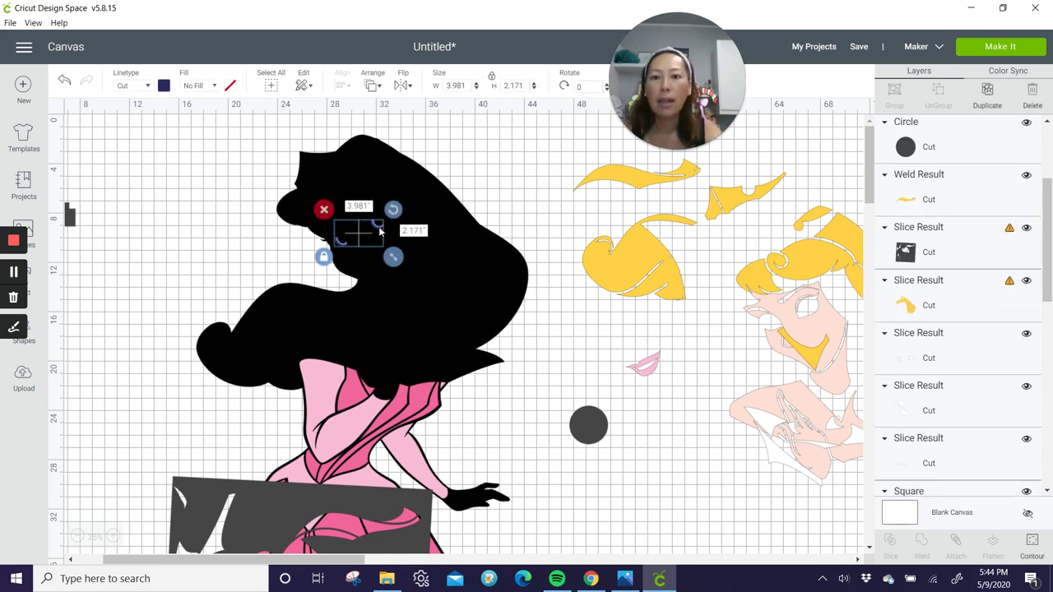
pyautogui.moveTo(382, 227); pyautogui.dragTo(522, 185)
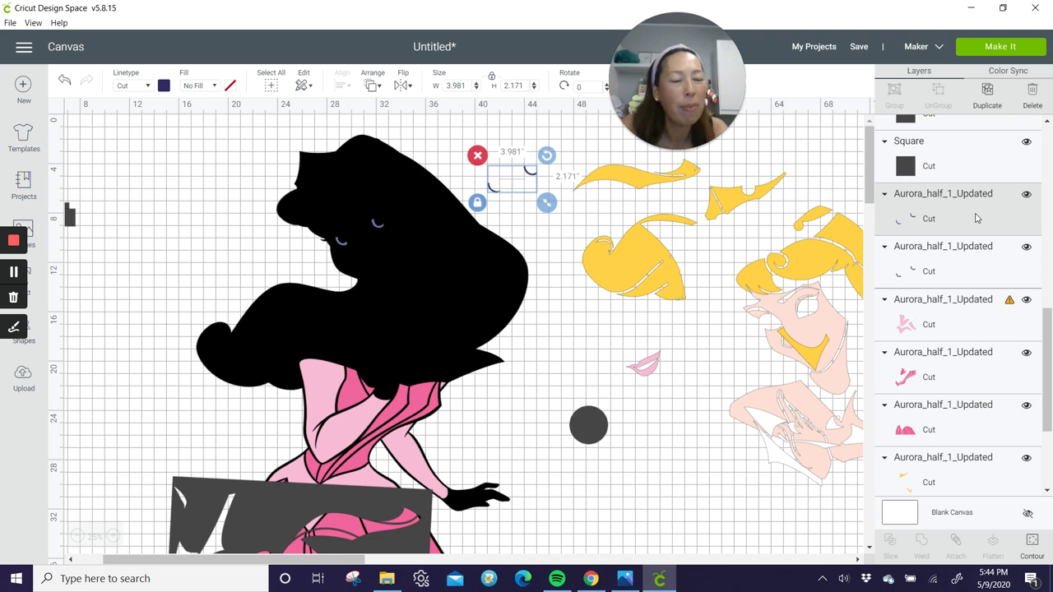
pyautogui.press('Delete')
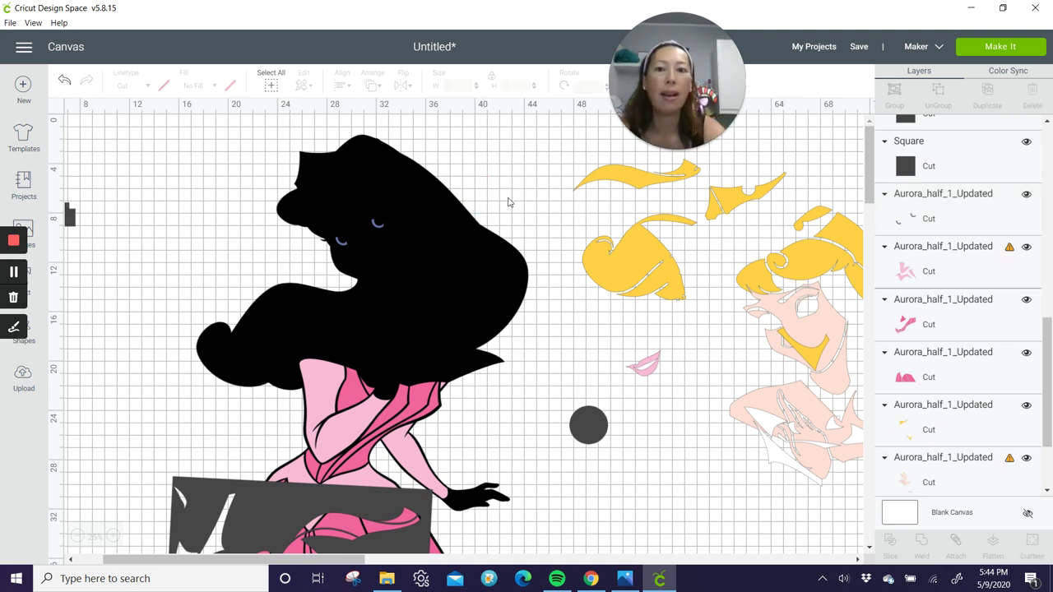
pyautogui.moveTo(384, 233); pyautogui.dragTo(526, 160)
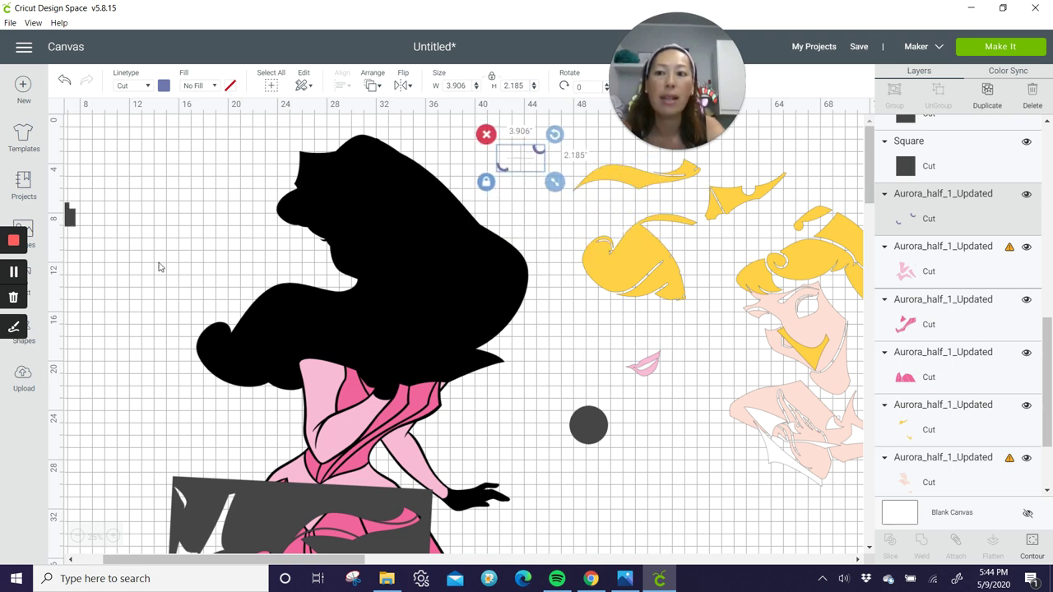
# Move the large dark grey sliced square up over the black silhouette and shift the blue eye layer down to the square's upper edge
pyautogui.moveTo(276, 520); pyautogui.dragTo(327, 240)
pyautogui.moveTo(439, 345); pyautogui.dragTo(506, 330)
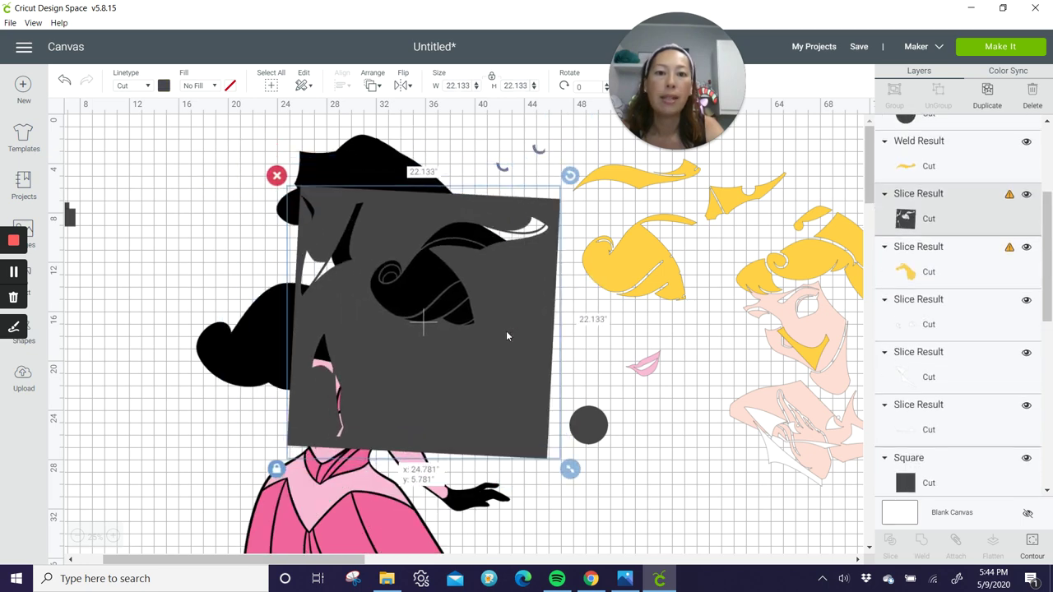
pyautogui.moveTo(539, 153); pyautogui.dragTo(542, 141)
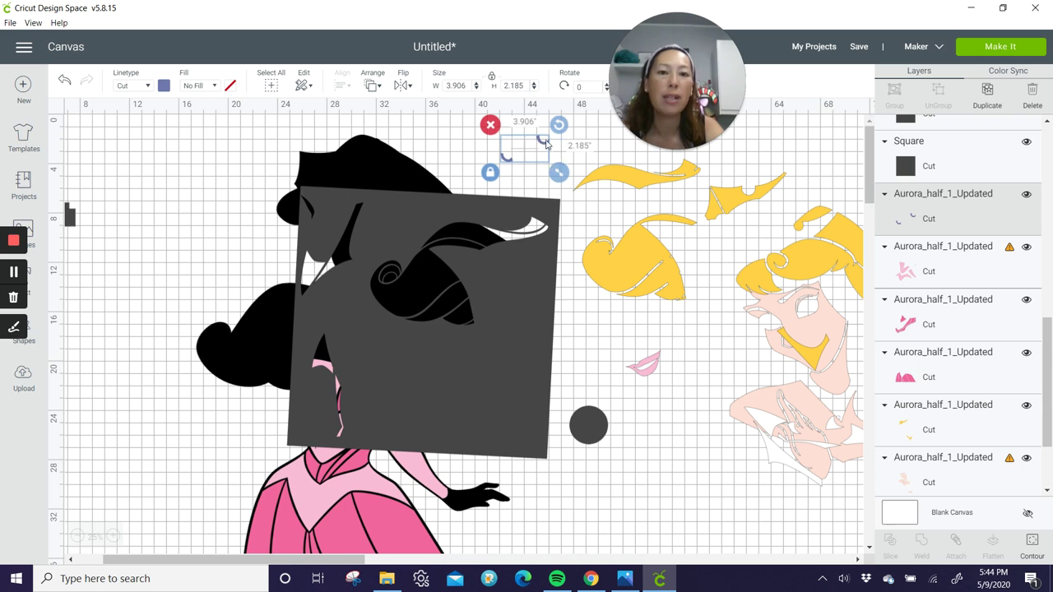
pyautogui.press('Down')
pyautogui.press('Down')
pyautogui.press('Down')
pyautogui.press('Down')
pyautogui.press('Down')
pyautogui.press('Down')
pyautogui.press('Down')
pyautogui.press('Down')
pyautogui.press('Down')
pyautogui.press('Down')
pyautogui.press('Down')
pyautogui.press('Down')
pyautogui.click(491, 149)
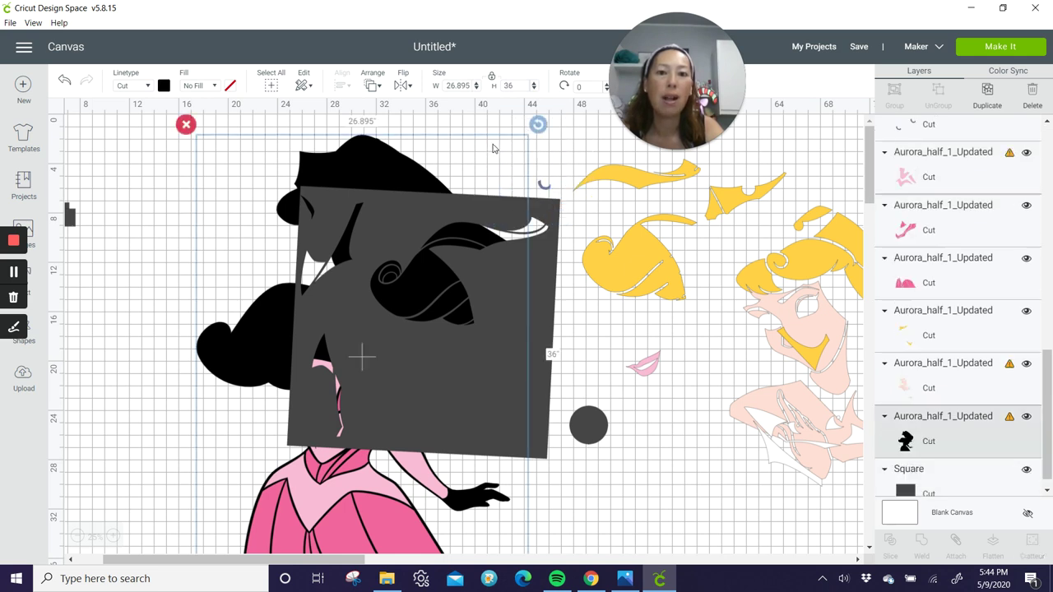
# Slice the blue eye layer with the dark grey square and move the square down away from the blue pieces
pyautogui.click(543, 164)
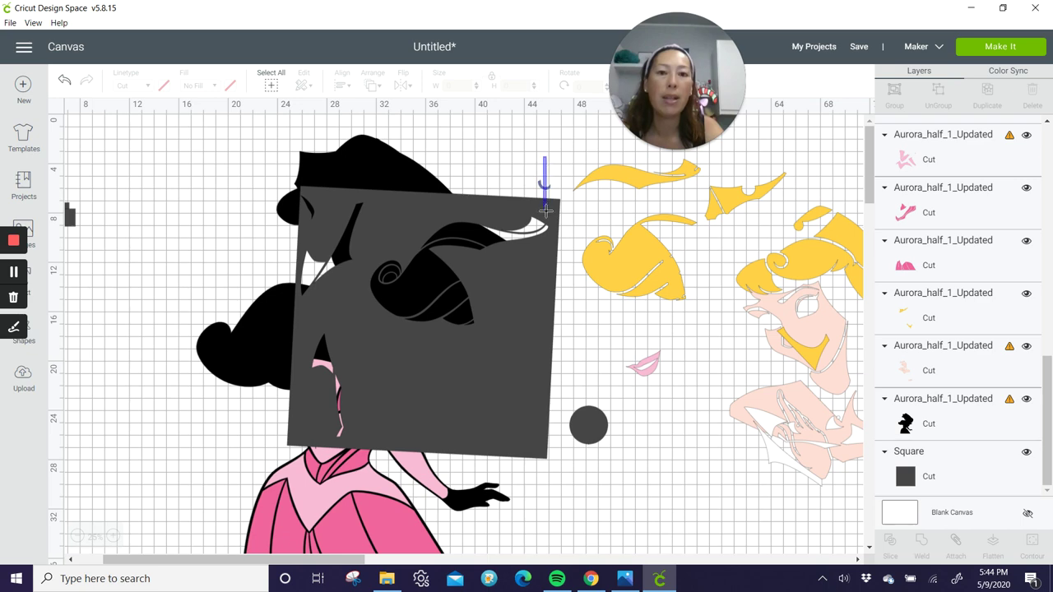
pyautogui.click(888, 539)
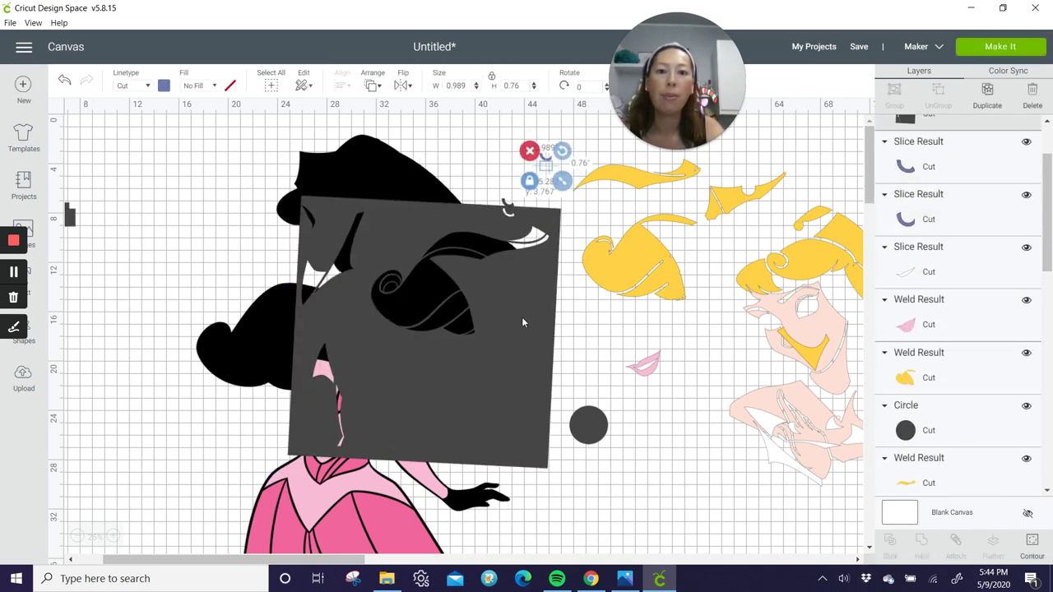
pyautogui.moveTo(521, 317); pyautogui.dragTo(545, 399)
# Place the two blue eye pieces together, move the black silhouette down and to the left, and select both blue pieces
pyautogui.click(508, 216)
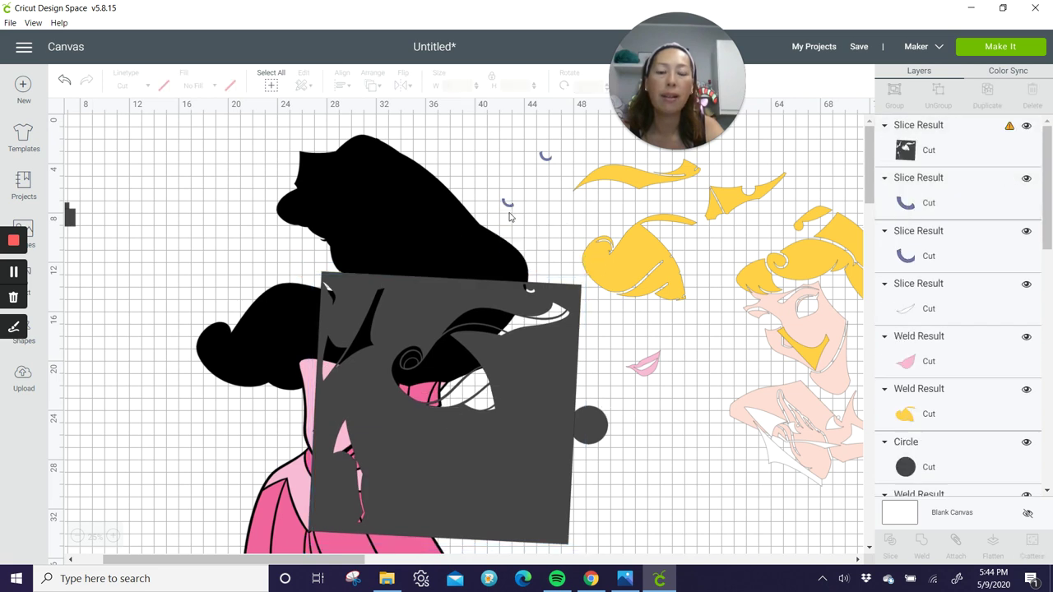
pyautogui.click(507, 202)
pyautogui.moveTo(506, 202); pyautogui.dragTo(533, 167)
pyautogui.hotkey('ctrl', 'z')
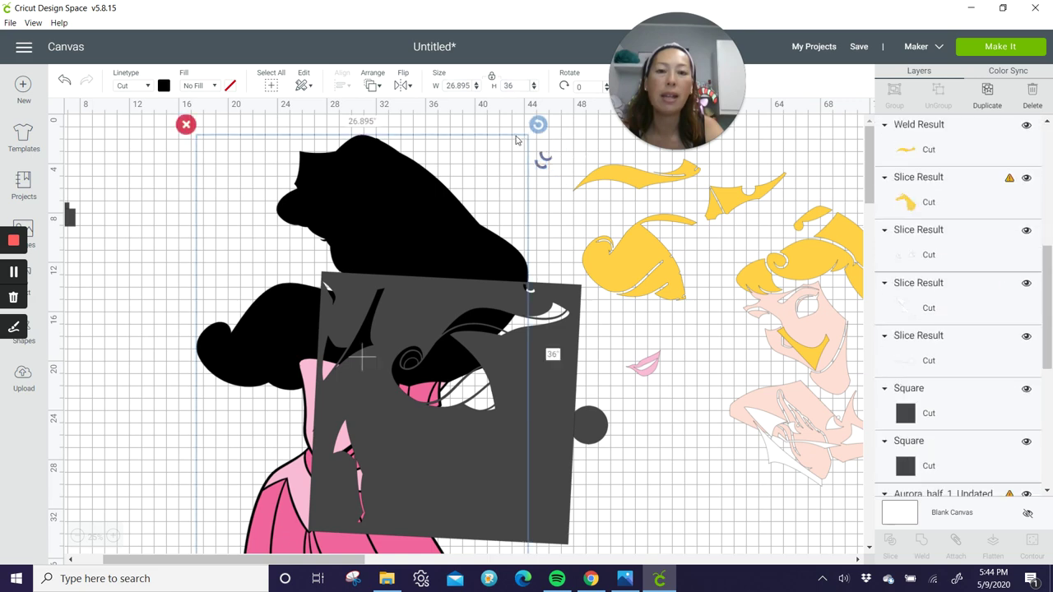
pyautogui.click(589, 163)
pyautogui.moveTo(490, 194); pyautogui.dragTo(448, 333)
pyautogui.click(526, 206)
pyautogui.click(540, 158)
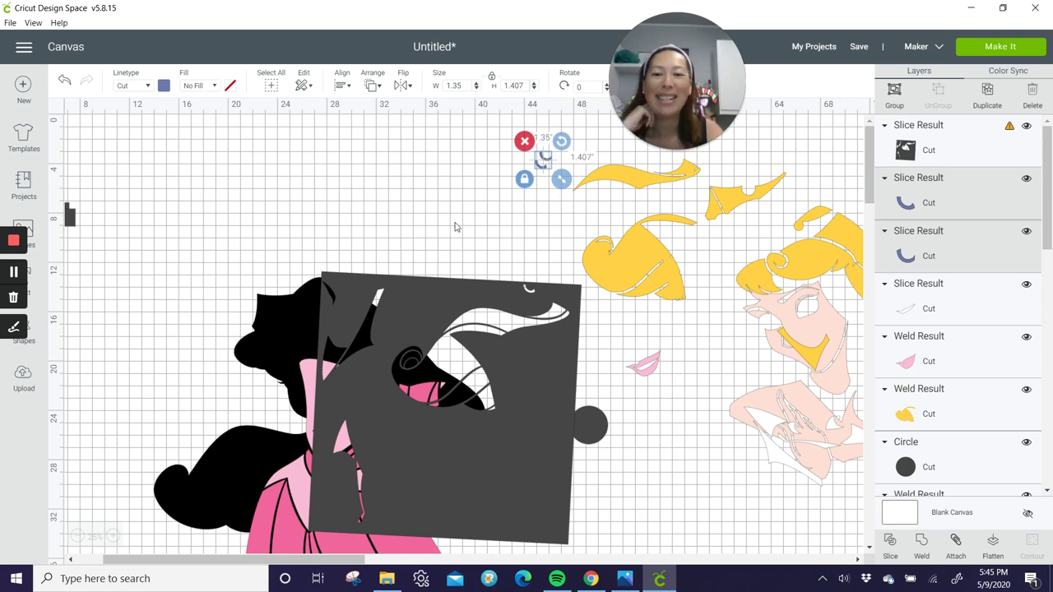
# Move the dark grey square up and pull the dark pink skirt and light pink dress layers off the silhouette
pyautogui.moveTo(414, 276); pyautogui.dragTo(388, 109)
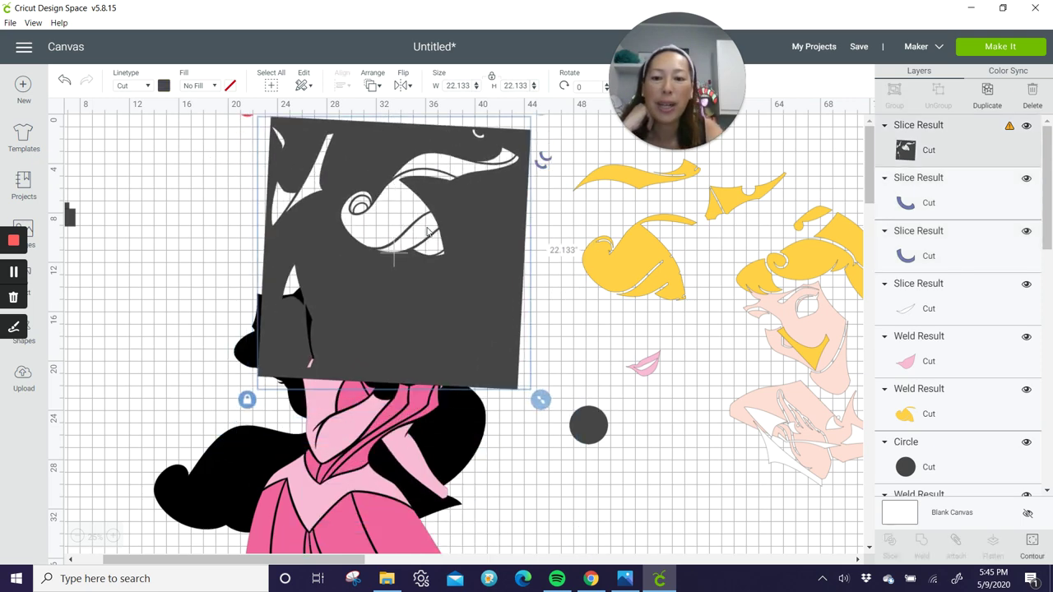
pyautogui.scroll(-5, 426, 238)
pyautogui.moveTo(316, 333); pyautogui.dragTo(684, 407)
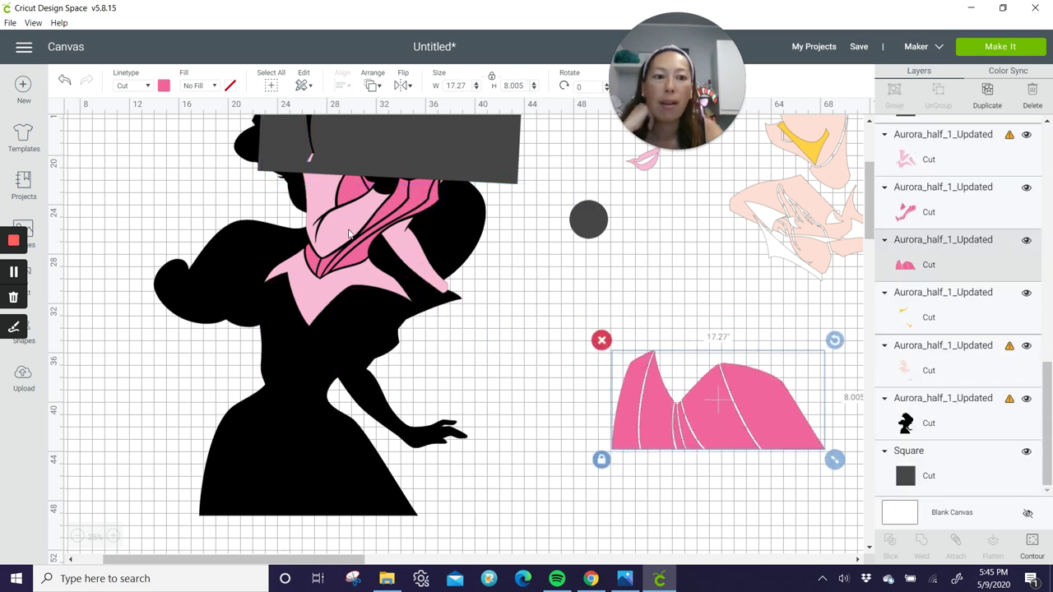
pyautogui.moveTo(349, 234); pyautogui.dragTo(577, 332)
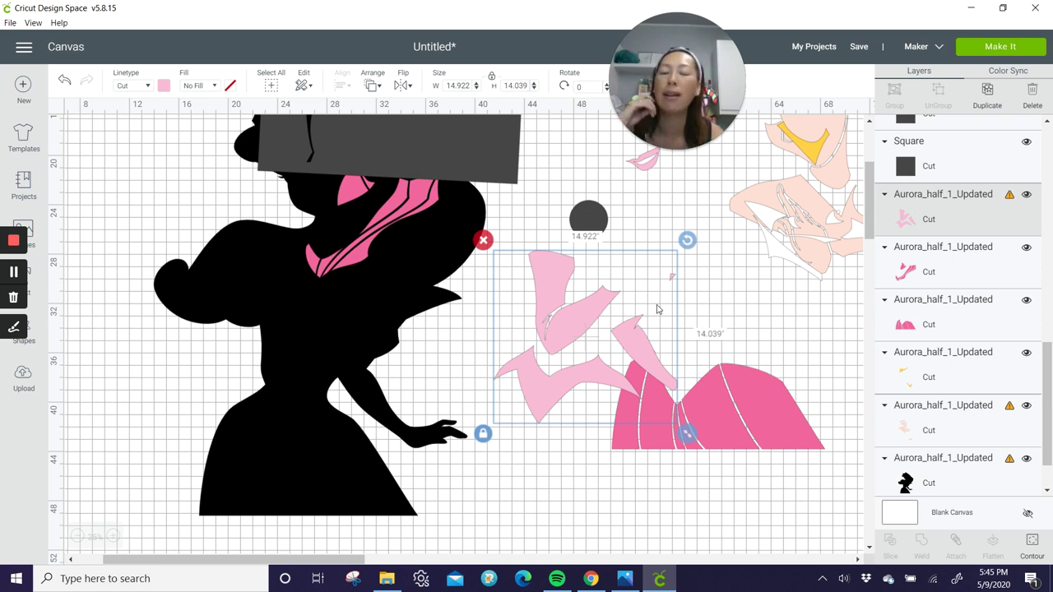
# Shift the dark grey square to the left of the silhouette and move the dark pink bodice layer over to the skin-coloured pieces
pyautogui.scroll(3, 602, 197)
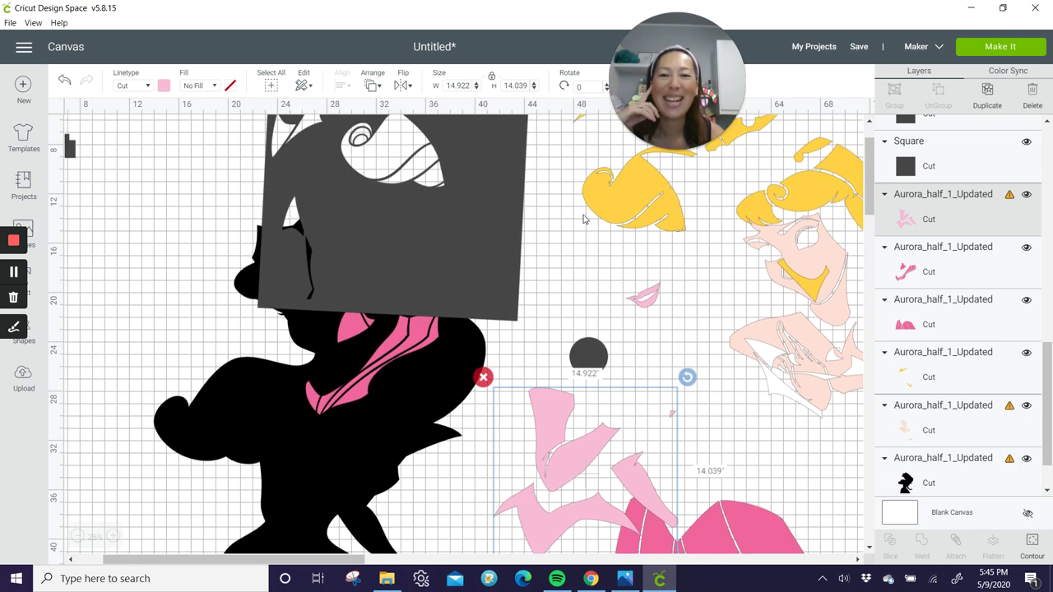
pyautogui.moveTo(480, 213); pyautogui.dragTo(169, 296)
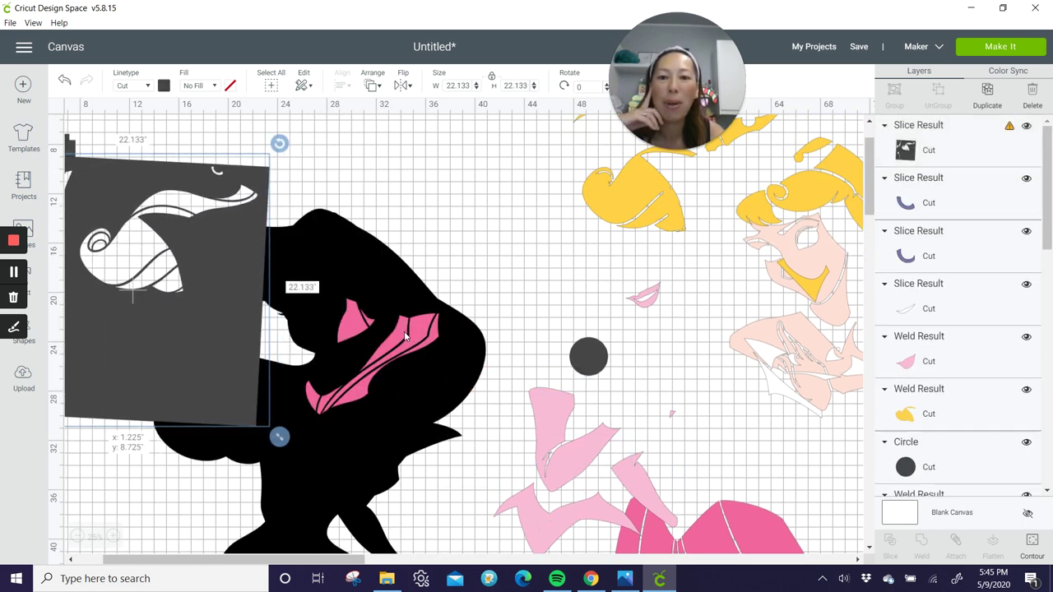
pyautogui.click(390, 292)
pyautogui.moveTo(391, 291); pyautogui.dragTo(802, 286)
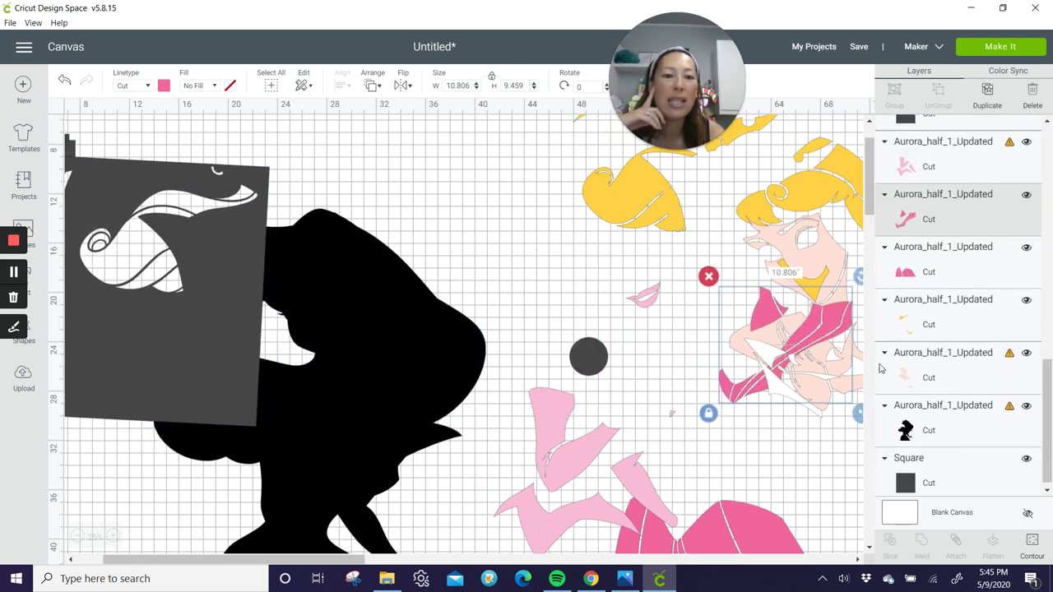
# Move the dark pink skirt below the light pink pieces, duplicate it and place the copy directly underneath
pyautogui.scroll(-3, 761, 420)
pyautogui.moveTo(760, 417); pyautogui.dragTo(859, 362)
pyautogui.scroll(-8, 756, 375)
pyautogui.scroll(7, 756, 375)
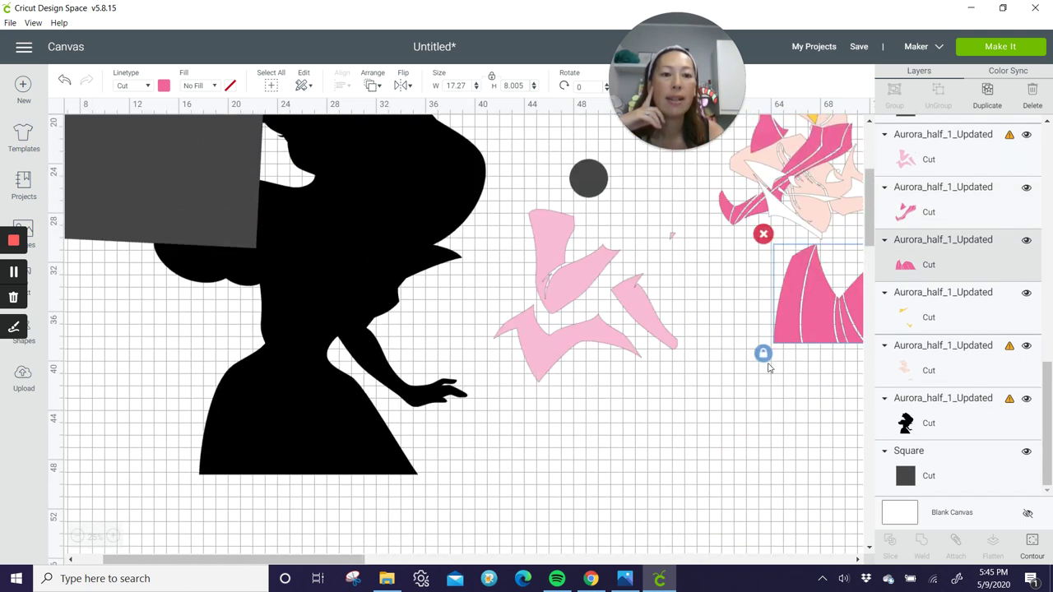
pyautogui.moveTo(820, 329); pyautogui.dragTo(612, 509)
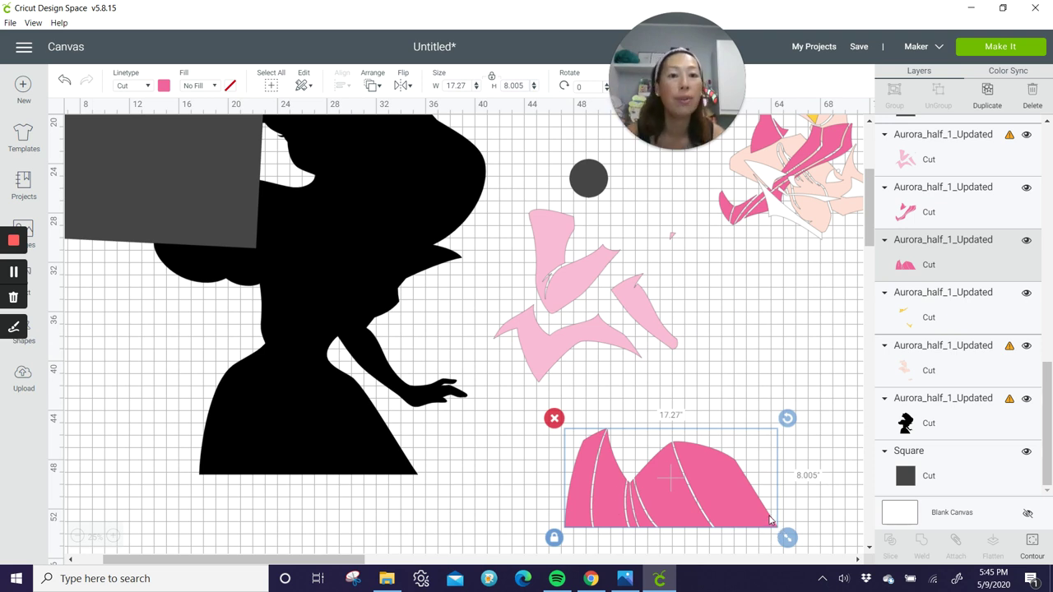
pyautogui.scroll(-1, 771, 518)
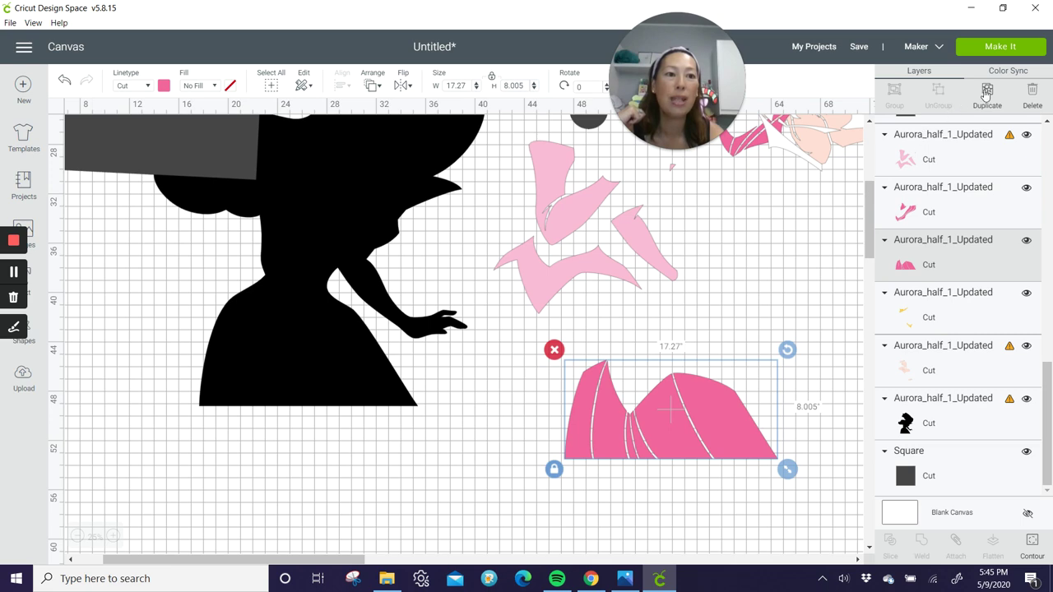
pyautogui.moveTo(683, 445); pyautogui.dragTo(690, 534)
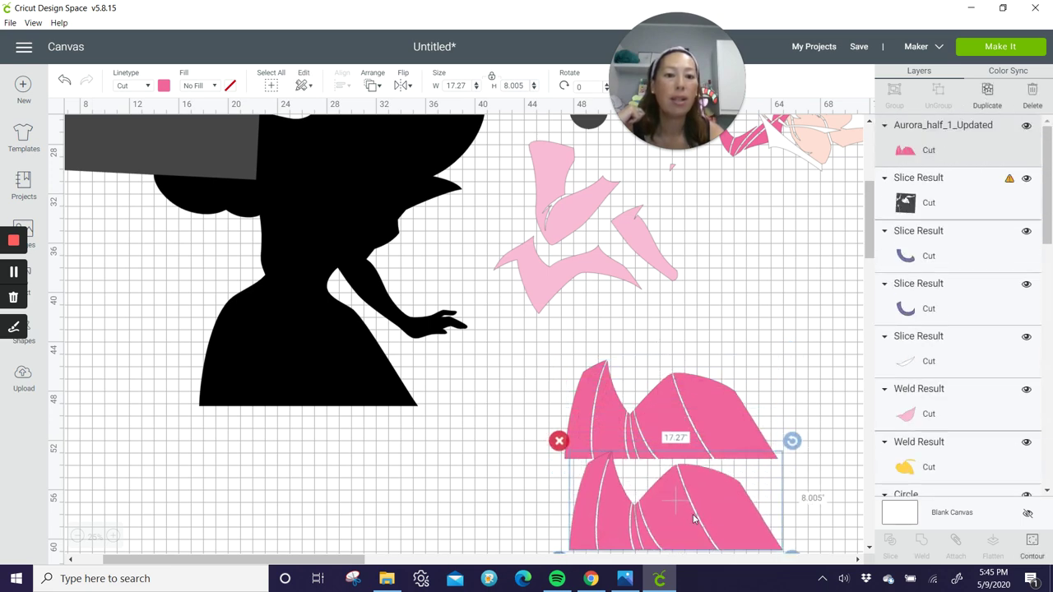
# Hide the contours of the two large right-hand panels and the adjoining narrow panel in the skirt copy
pyautogui.click(1033, 550)
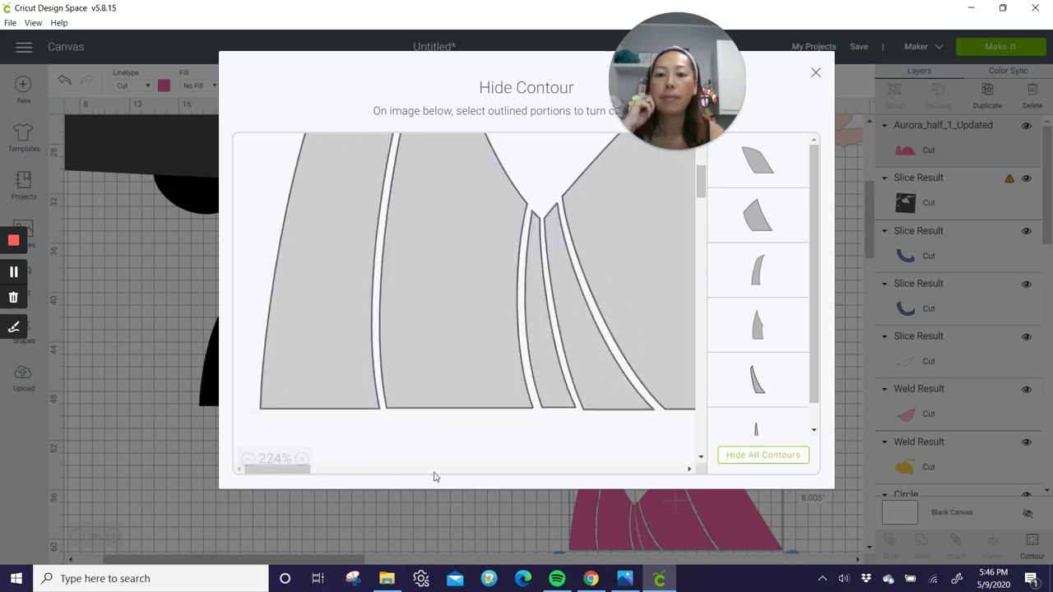
pyautogui.hscroll(2, 435, 476)
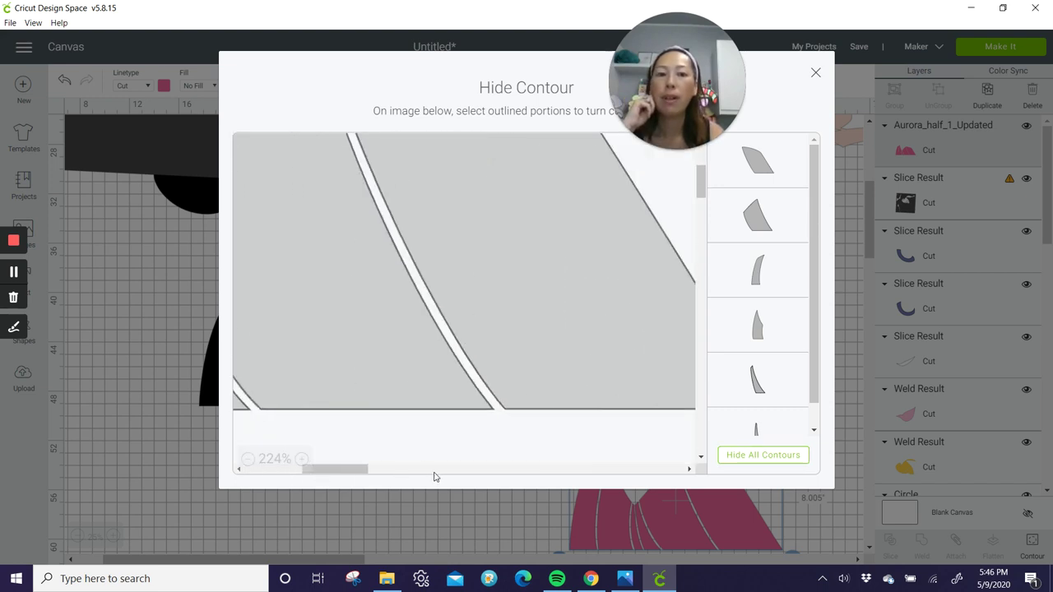
pyautogui.click(247, 458)
pyautogui.hscroll(-3, 346, 462)
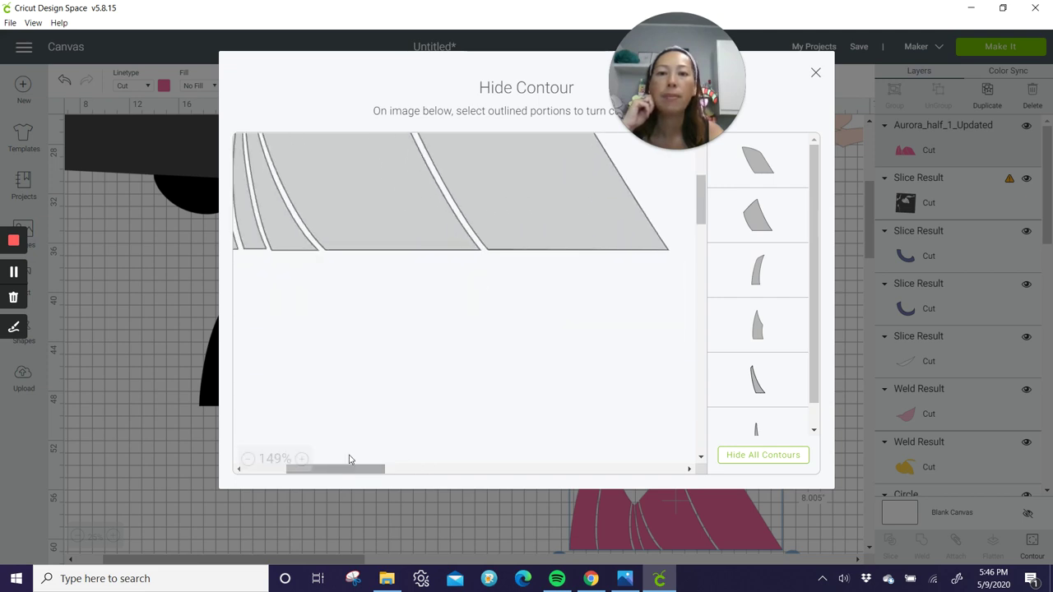
pyautogui.scroll(3, 418, 422)
pyautogui.click(555, 358)
pyautogui.click(395, 370)
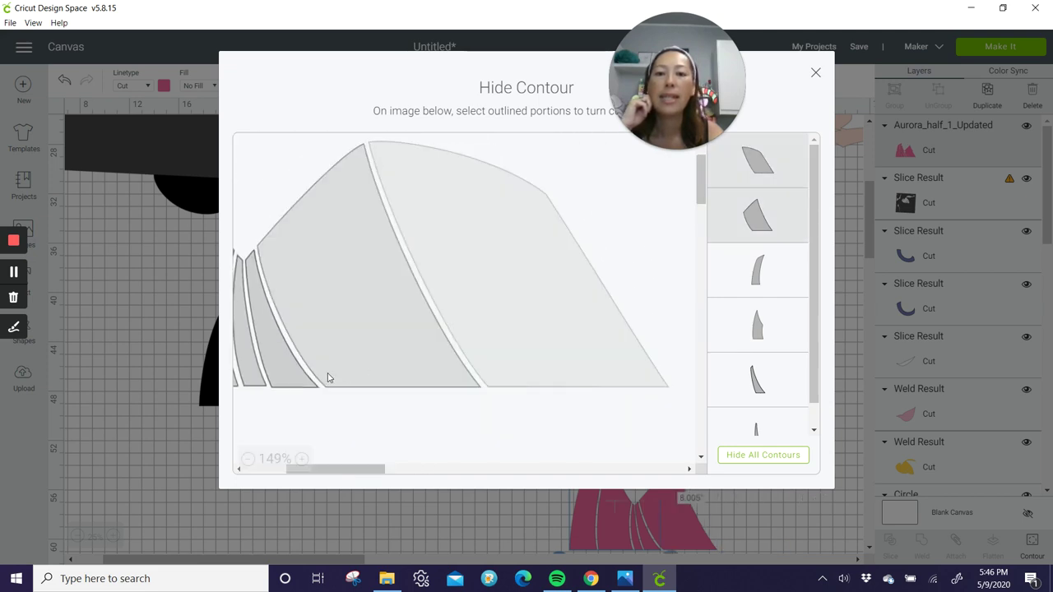
pyautogui.click(287, 362)
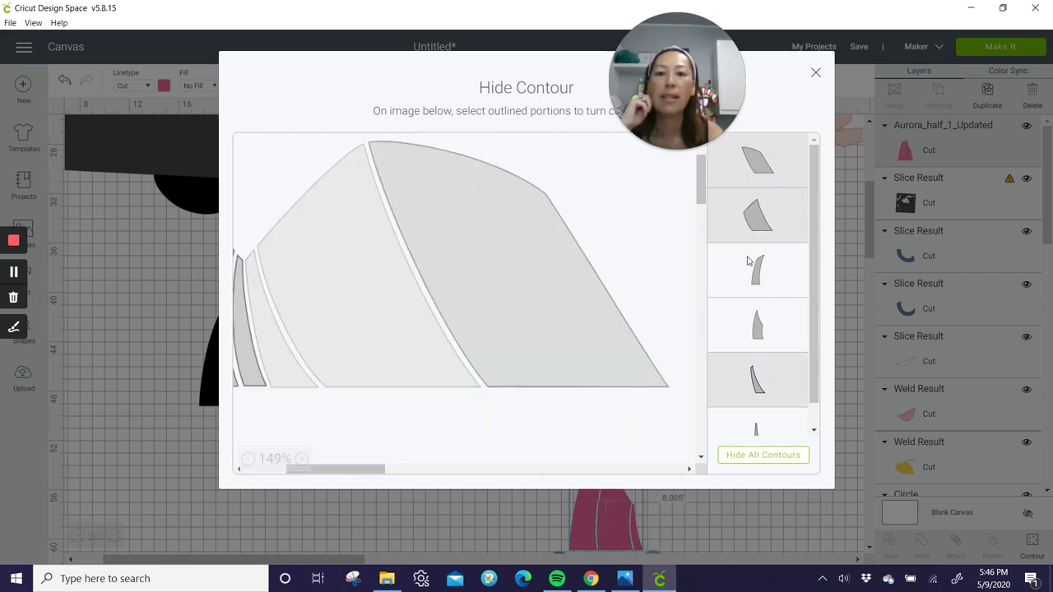
pyautogui.click(814, 77)
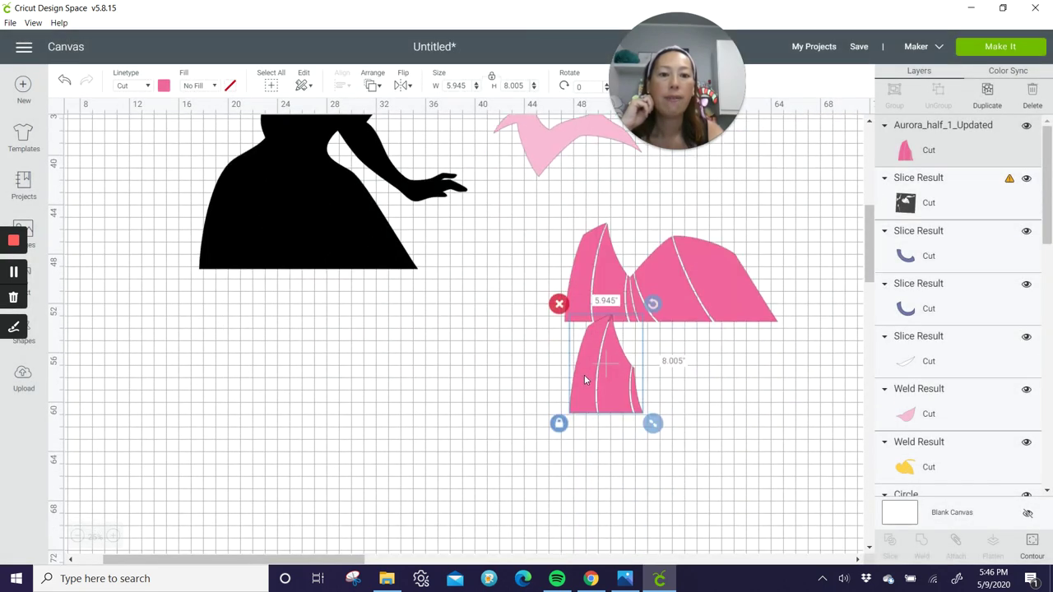
# Hide the contours of the two left-hand panels and the smallest sliver in the original skirt
pyautogui.click(689, 270)
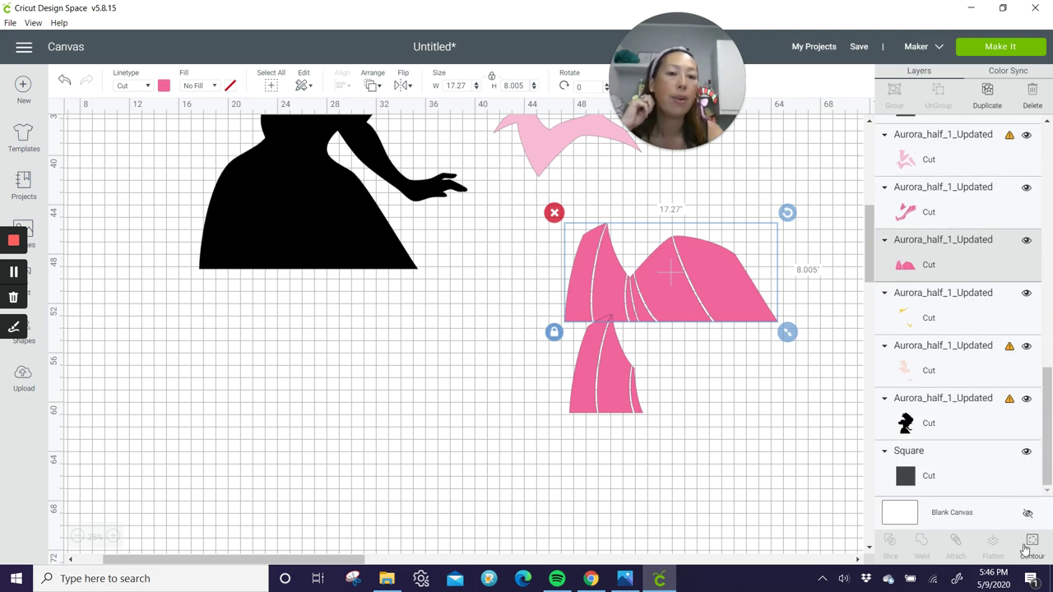
pyautogui.click(1028, 545)
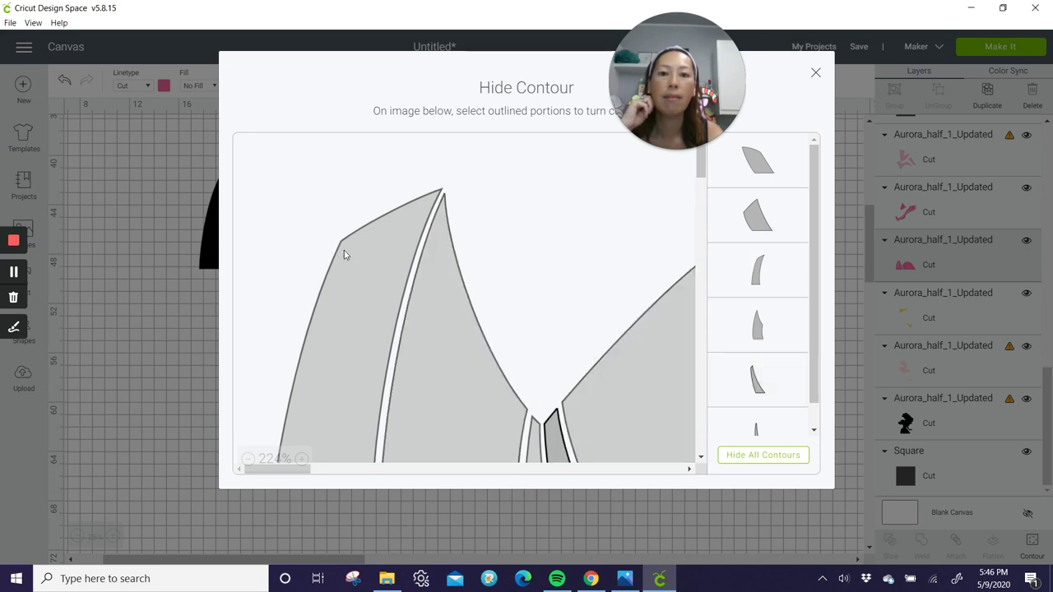
pyautogui.click(433, 332)
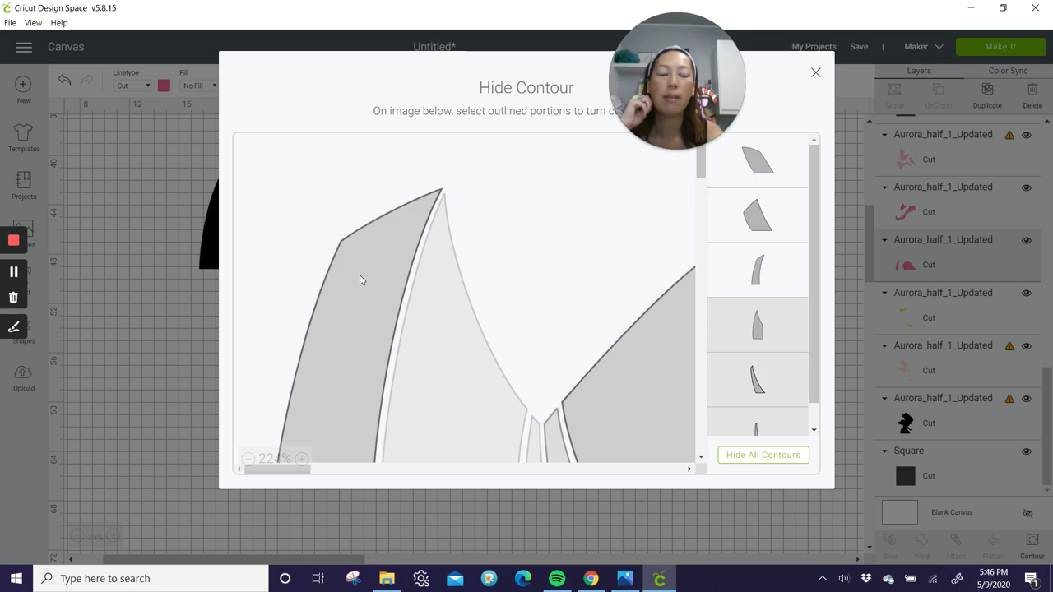
pyautogui.click(766, 282)
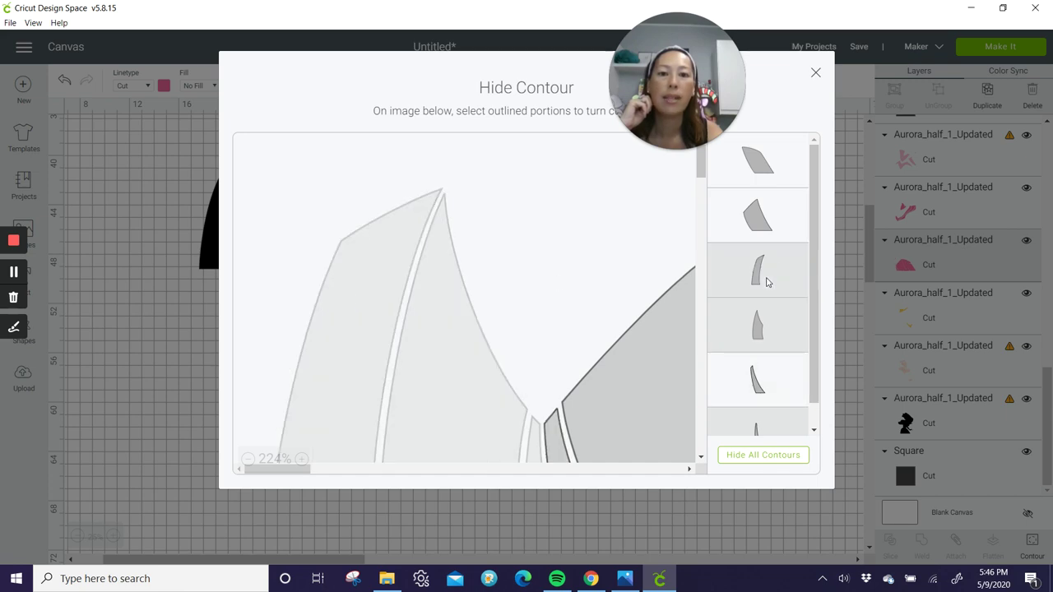
pyautogui.click(815, 73)
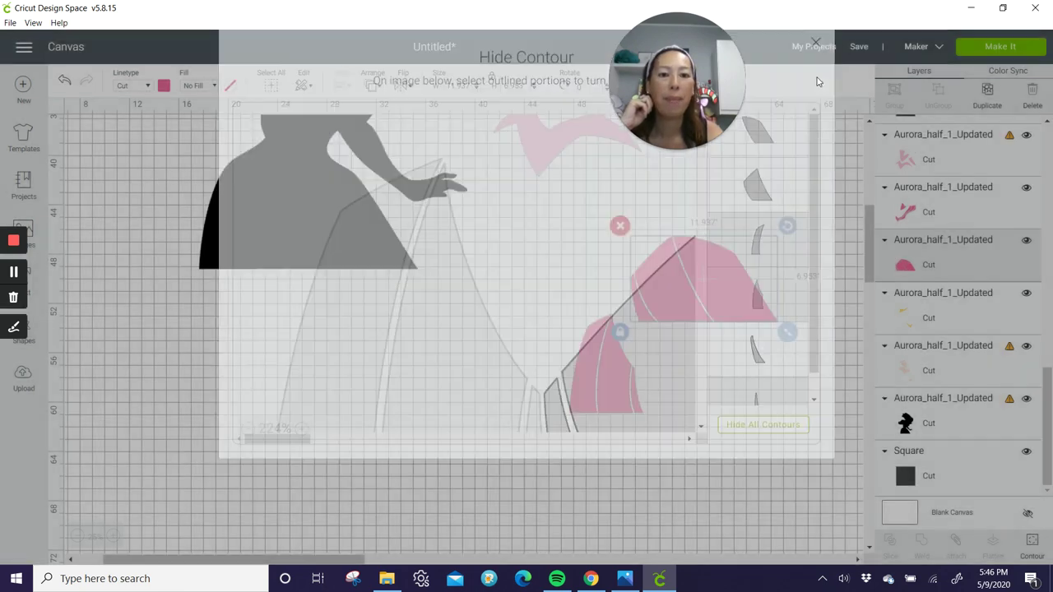
# Move the right-hand skirt piece down beside the left-hand piece and rotate it to about 20 degrees clockwise
pyautogui.moveTo(710, 283); pyautogui.dragTo(725, 309)
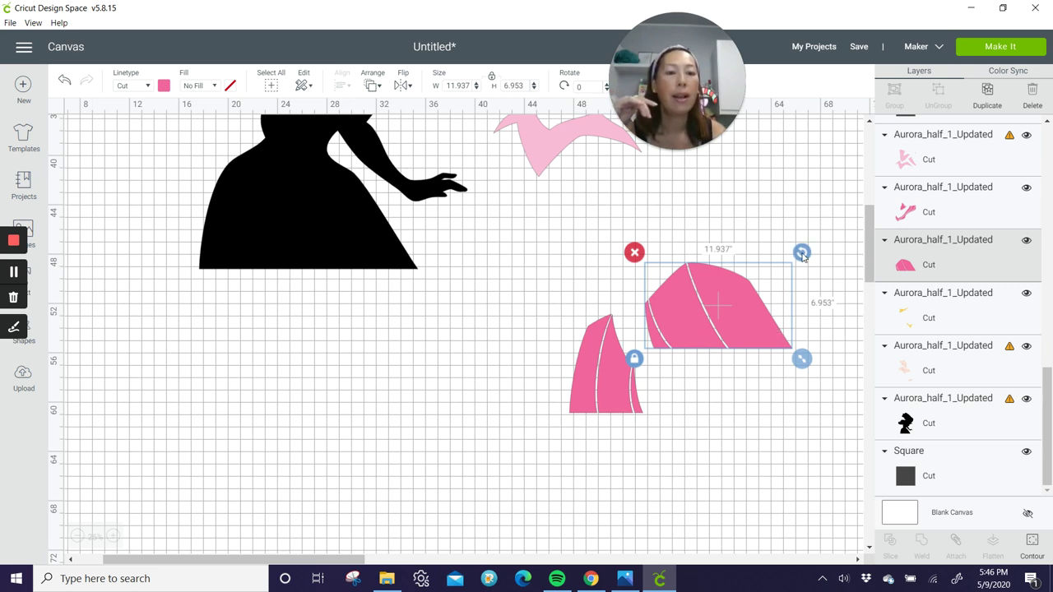
pyautogui.moveTo(803, 257); pyautogui.dragTo(803, 274)
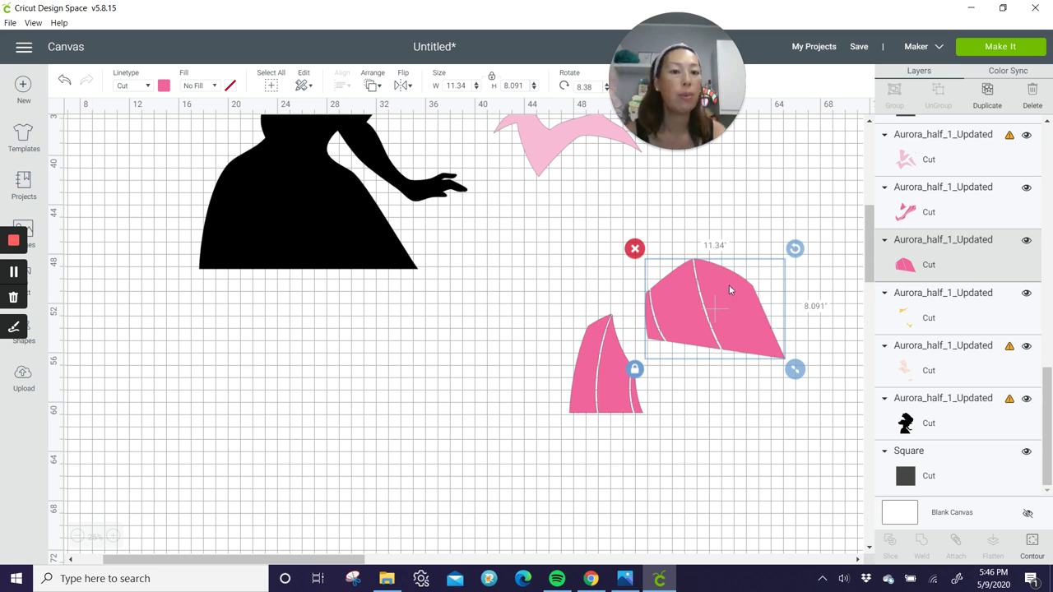
pyautogui.moveTo(728, 288); pyautogui.dragTo(722, 360)
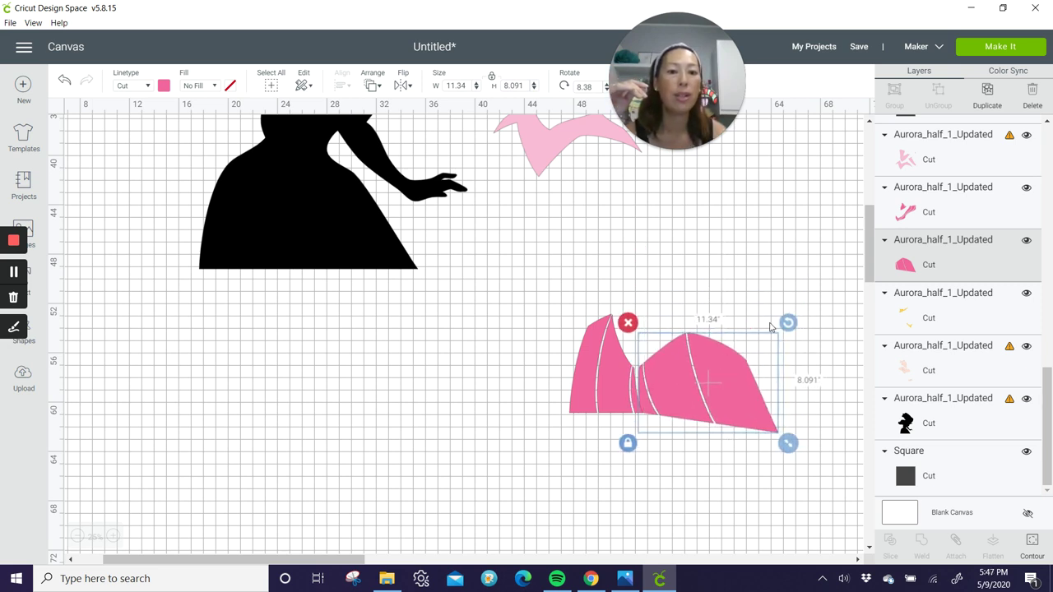
pyautogui.moveTo(787, 321); pyautogui.dragTo(798, 343)
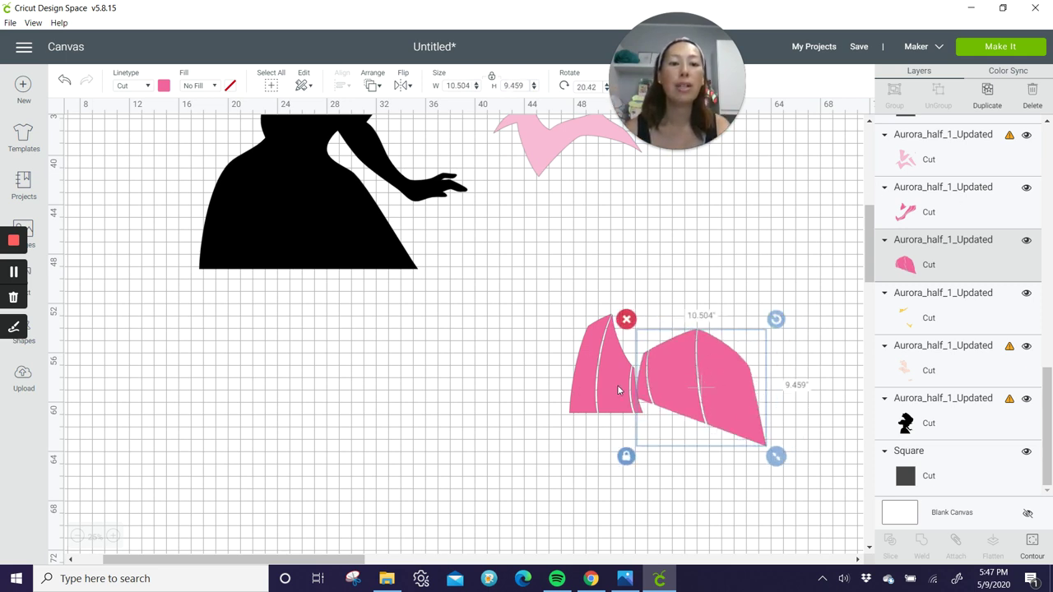
# Move the light pink dress layer slightly down and to the right, and make several duplicates of it
pyautogui.scroll(3, 625, 362)
pyautogui.click(590, 273)
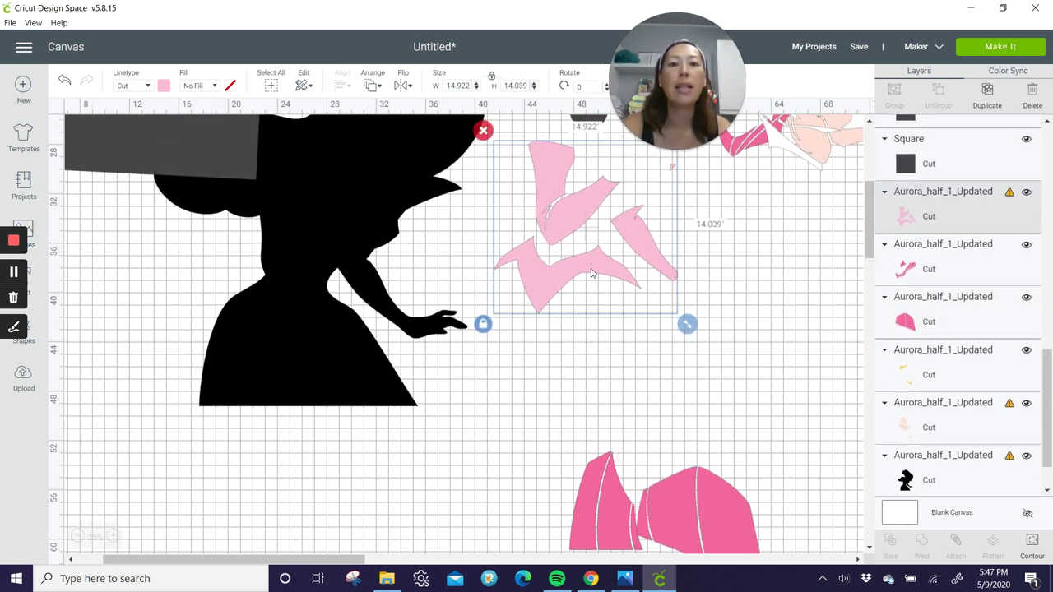
pyautogui.moveTo(591, 273); pyautogui.dragTo(627, 342)
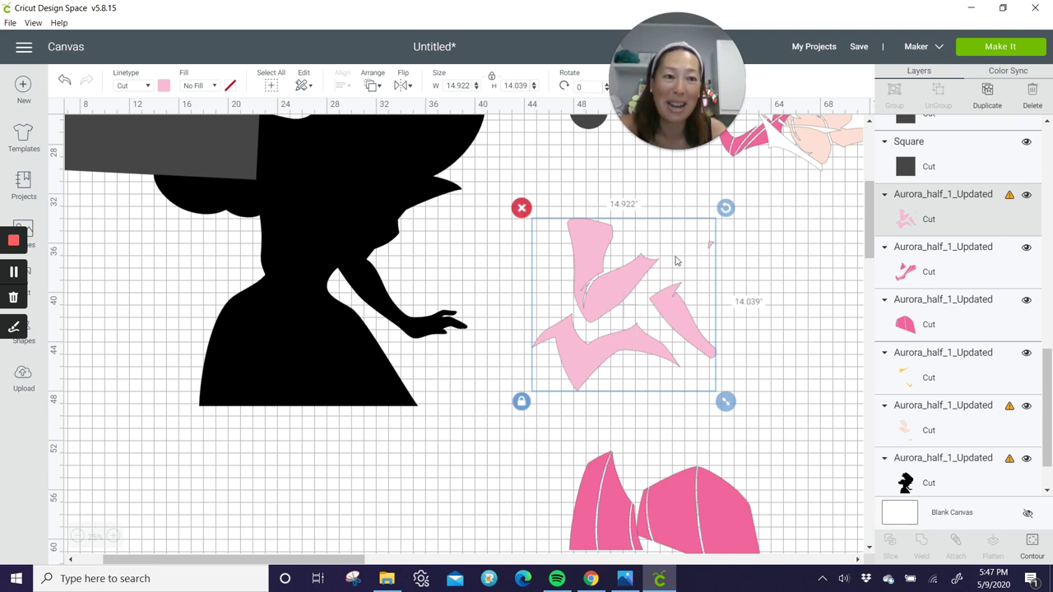
pyautogui.moveTo(614, 285); pyautogui.dragTo(593, 270)
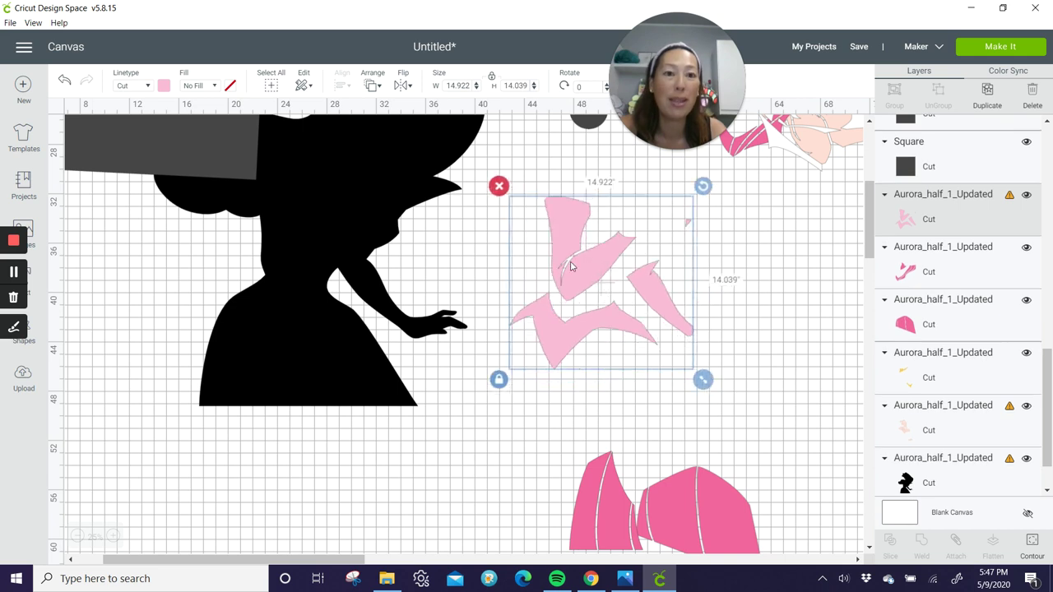
pyautogui.click(986, 92)
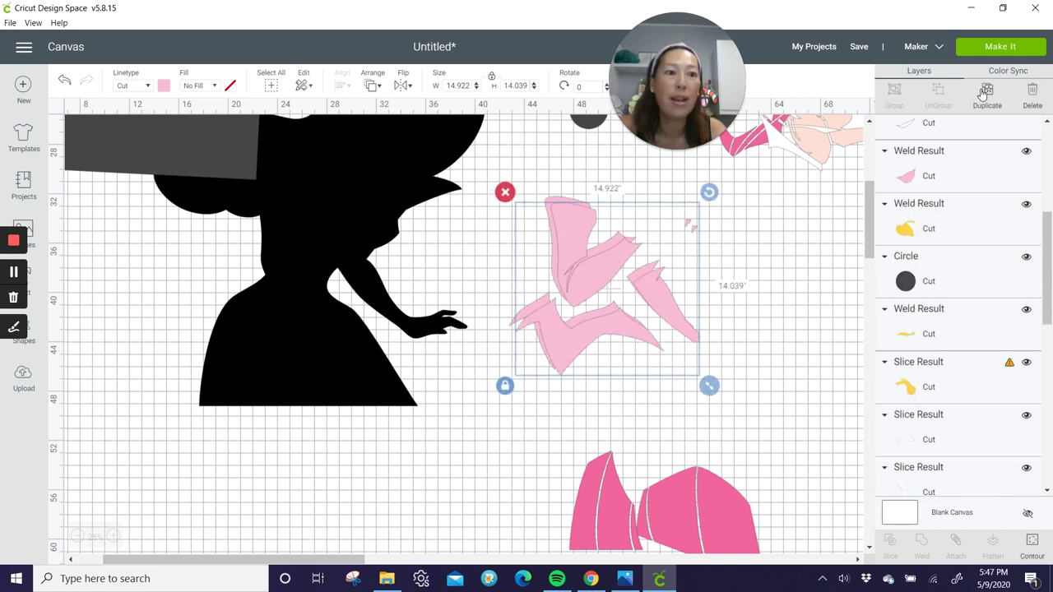
pyautogui.click(986, 92)
pyautogui.click(986, 92)
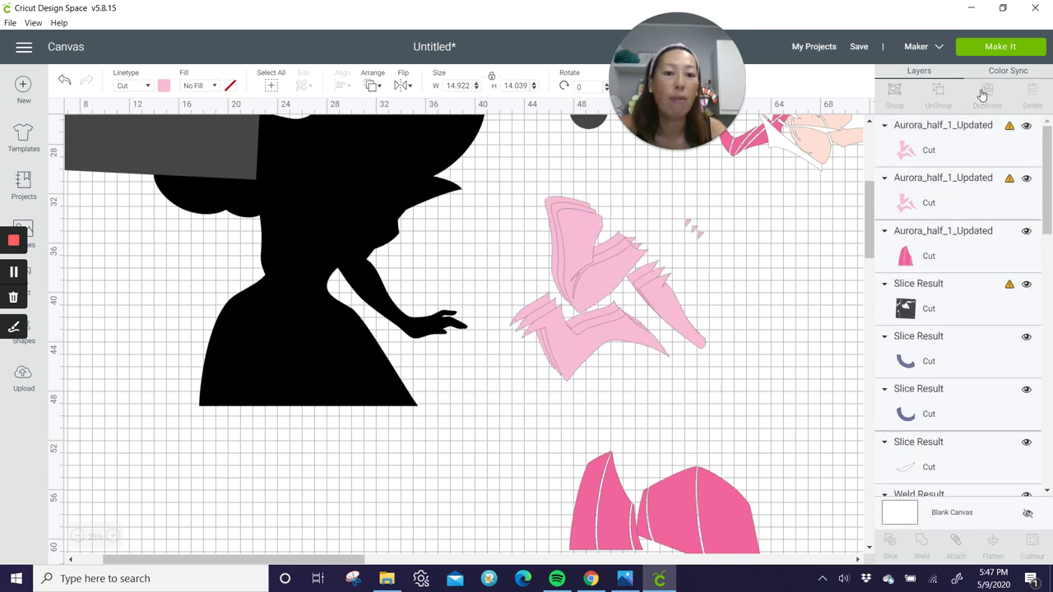
# Hide every contour of the top light pink dress copy except its wide, wing-shaped piece
pyautogui.click(1028, 544)
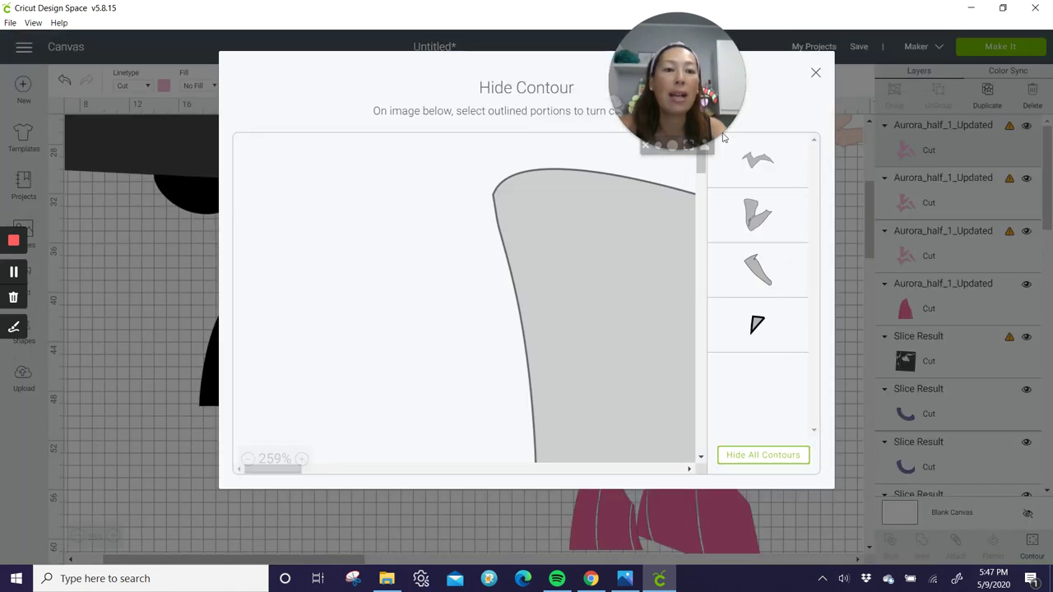
pyautogui.click(770, 461)
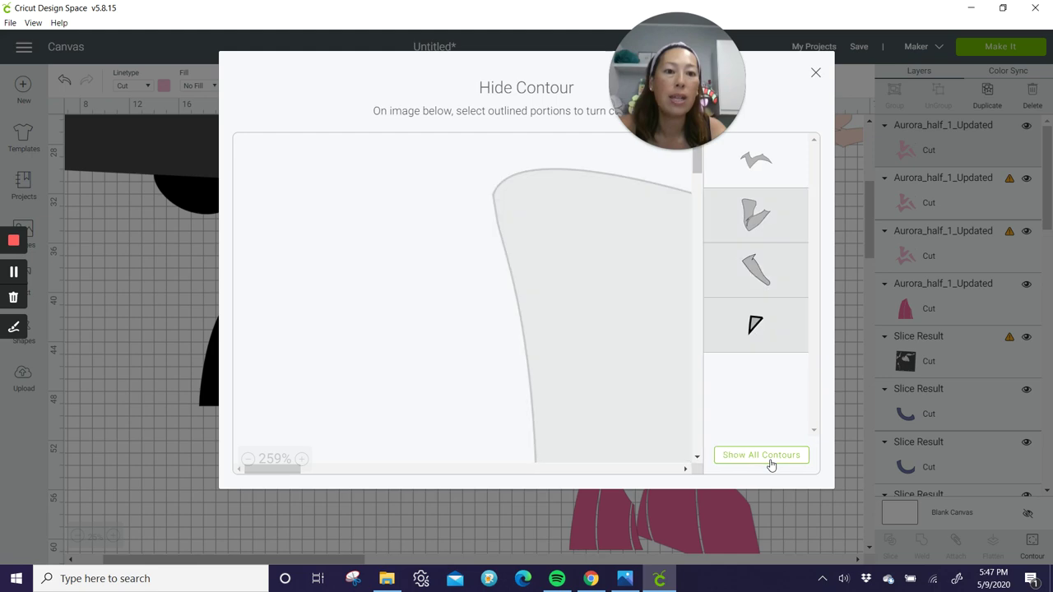
pyautogui.click(815, 72)
# Rotate the wing-shaped pink piece to about 26.64 degrees and move it far to the right, clear of the dress copies
pyautogui.moveTo(551, 330); pyautogui.dragTo(662, 407)
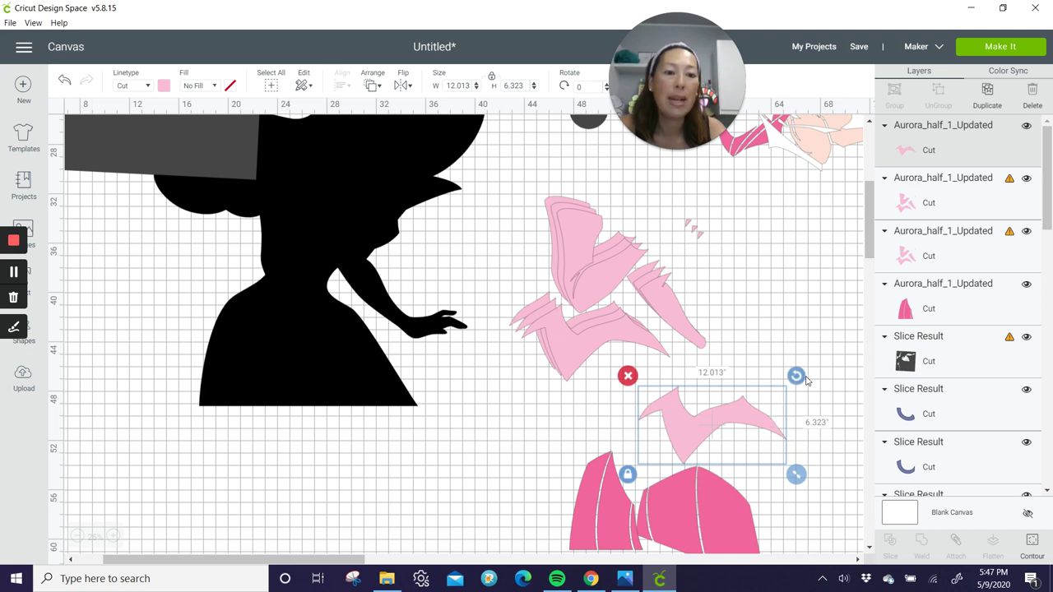
pyautogui.moveTo(795, 375); pyautogui.dragTo(817, 428)
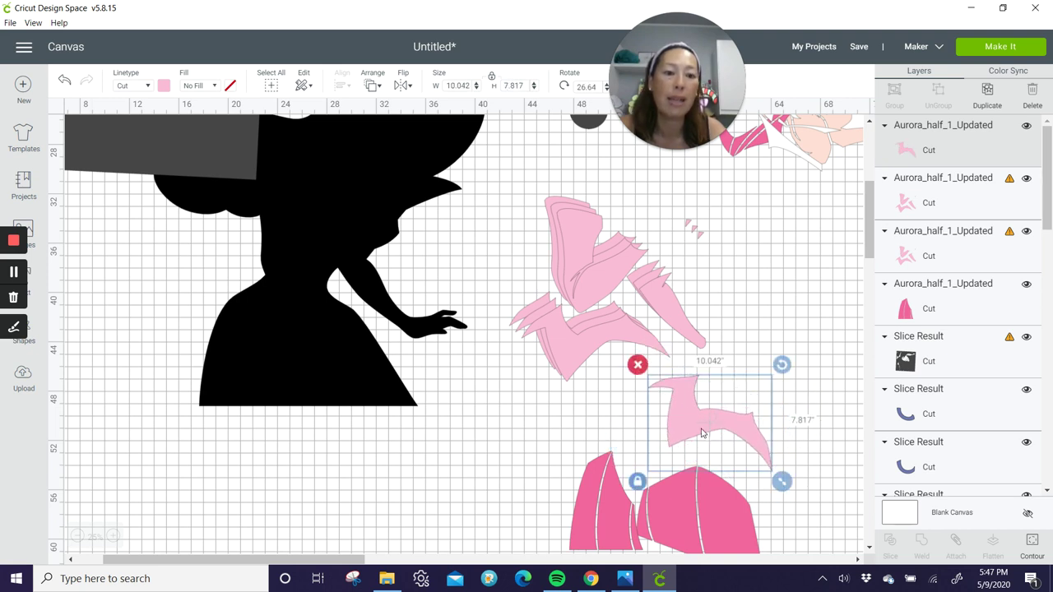
pyautogui.moveTo(702, 433); pyautogui.dragTo(856, 436)
# Reduce the next pink dress copy to its V-shaped piece by hiding the other contours, and move it over to the wing-shaped piece
pyautogui.click(574, 285)
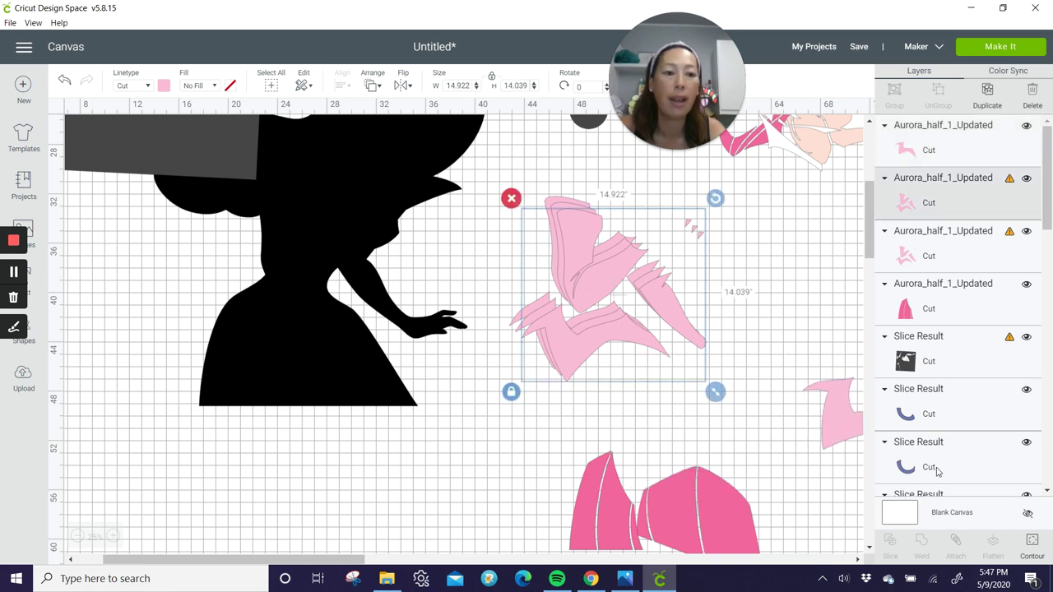
pyautogui.click(1023, 545)
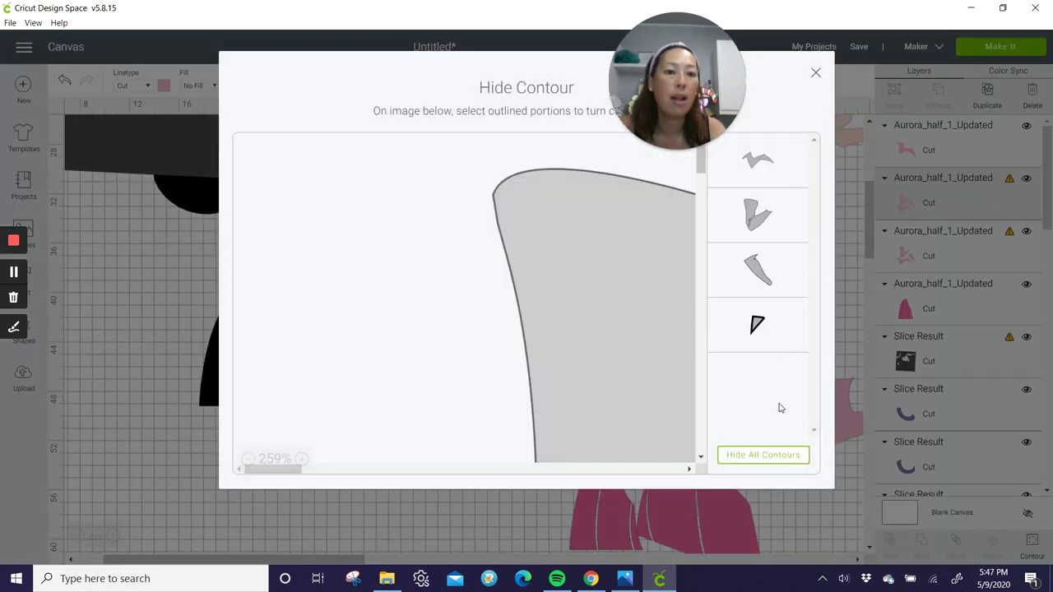
pyautogui.click(778, 462)
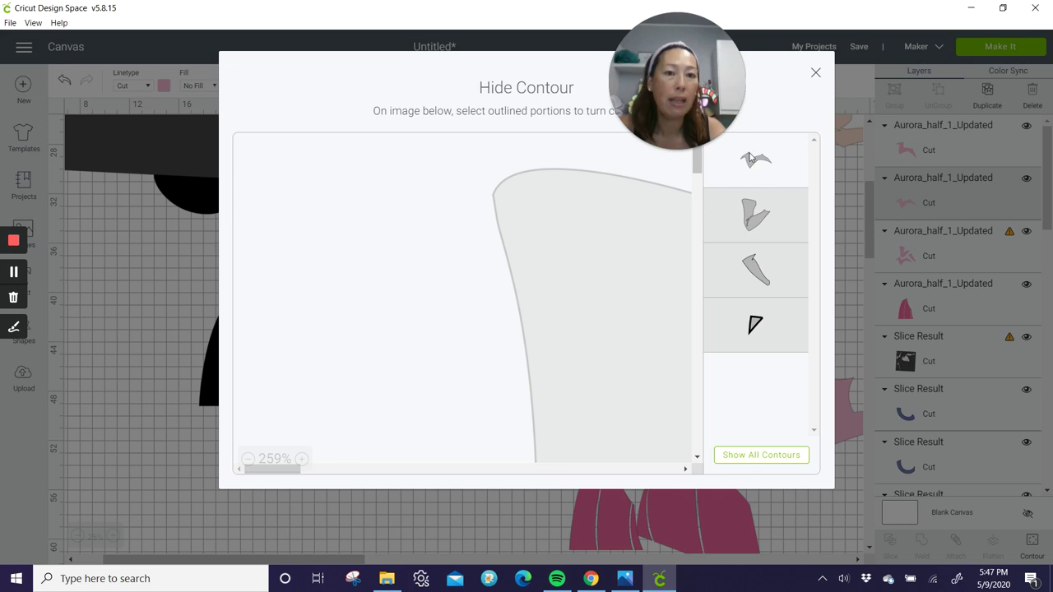
pyautogui.click(786, 228)
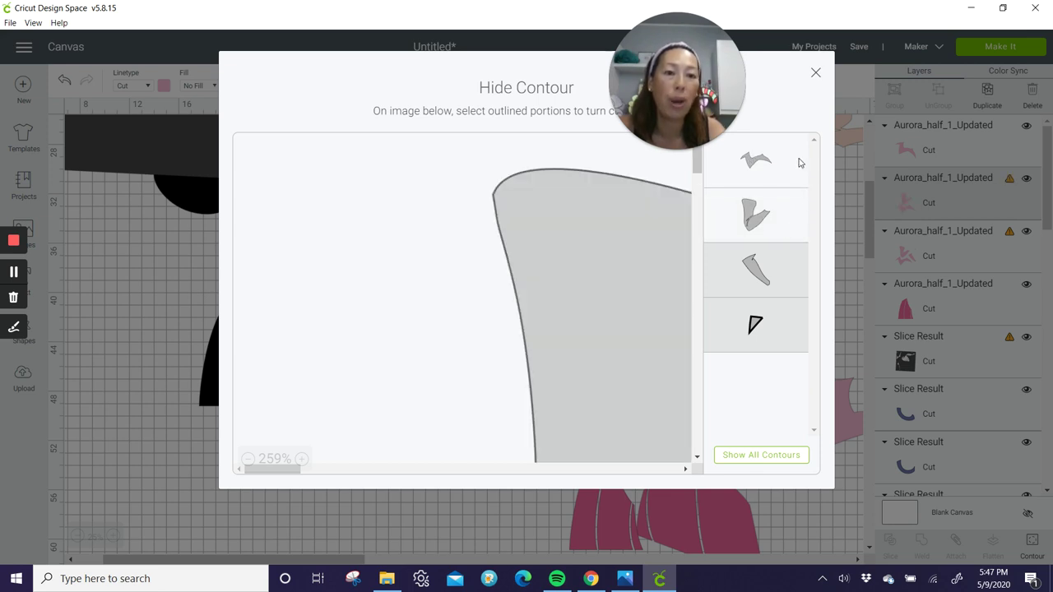
pyautogui.click(814, 73)
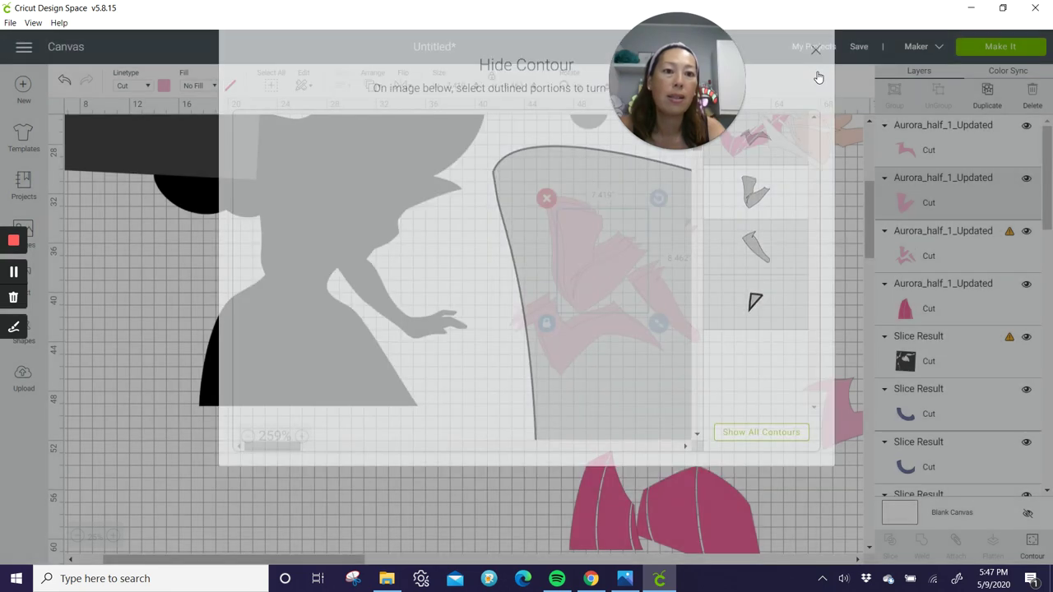
pyautogui.moveTo(580, 332); pyautogui.dragTo(840, 480)
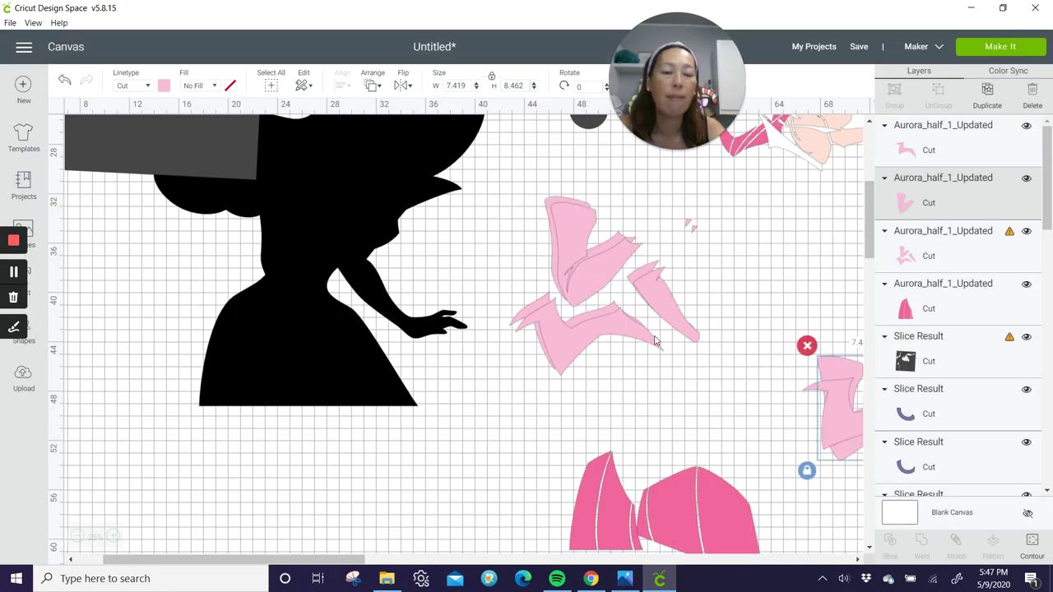
# Move the wing-shaped pink piece onto the hot pink skirt pieces and the V-shaped piece just right of the skirt
pyautogui.click(688, 223)
pyautogui.click(839, 423)
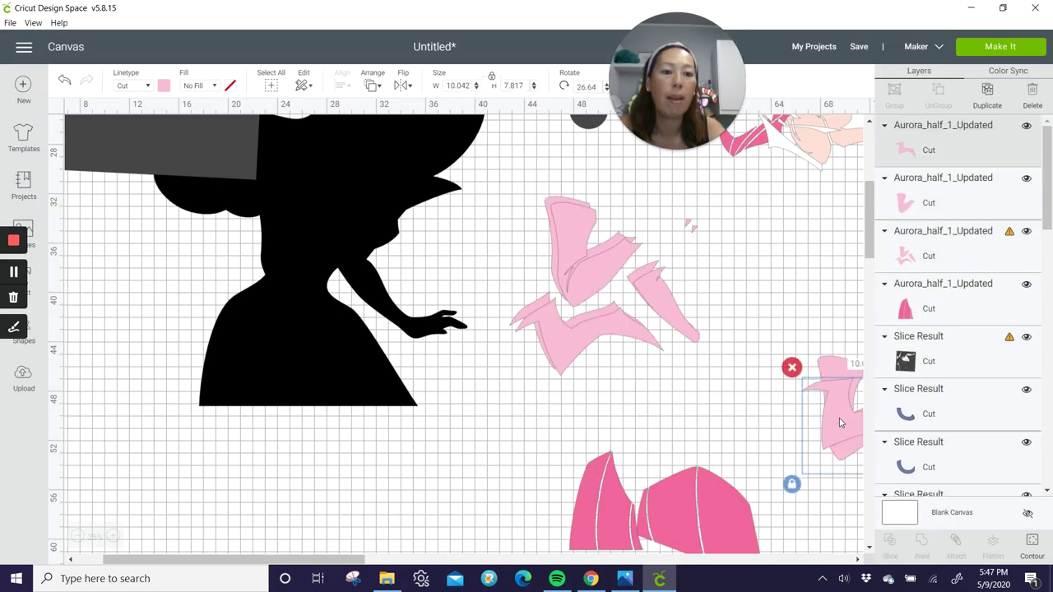
pyautogui.moveTo(839, 423); pyautogui.dragTo(638, 477)
pyautogui.click(852, 387)
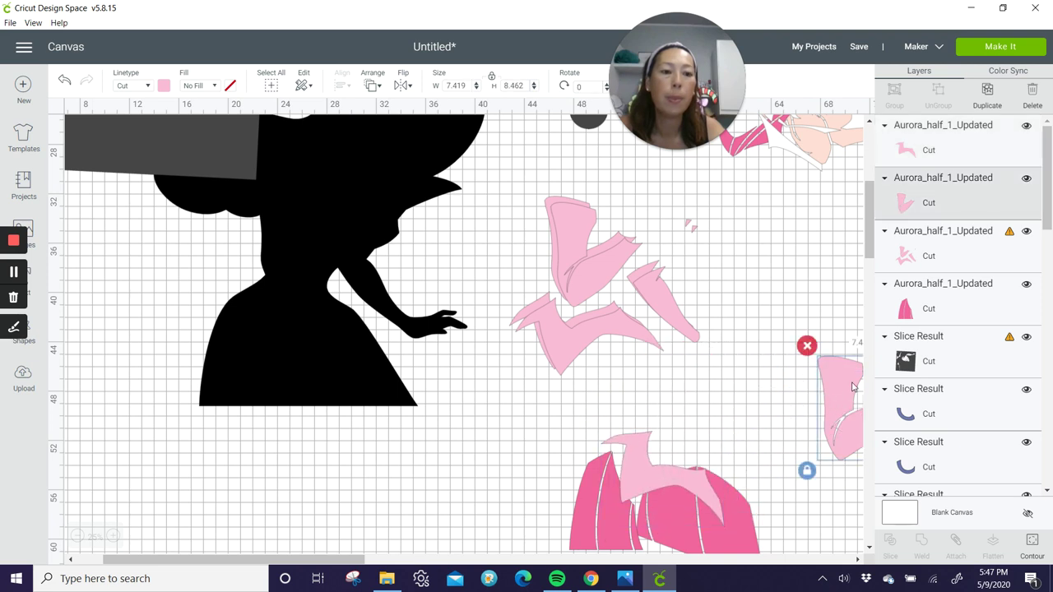
pyautogui.moveTo(852, 386); pyautogui.dragTo(777, 481)
# Reduce the next pink dress copy to its long, narrow tapered piece by hiding the other contours, and move it down beside the V-shaped piece
pyautogui.click(597, 263)
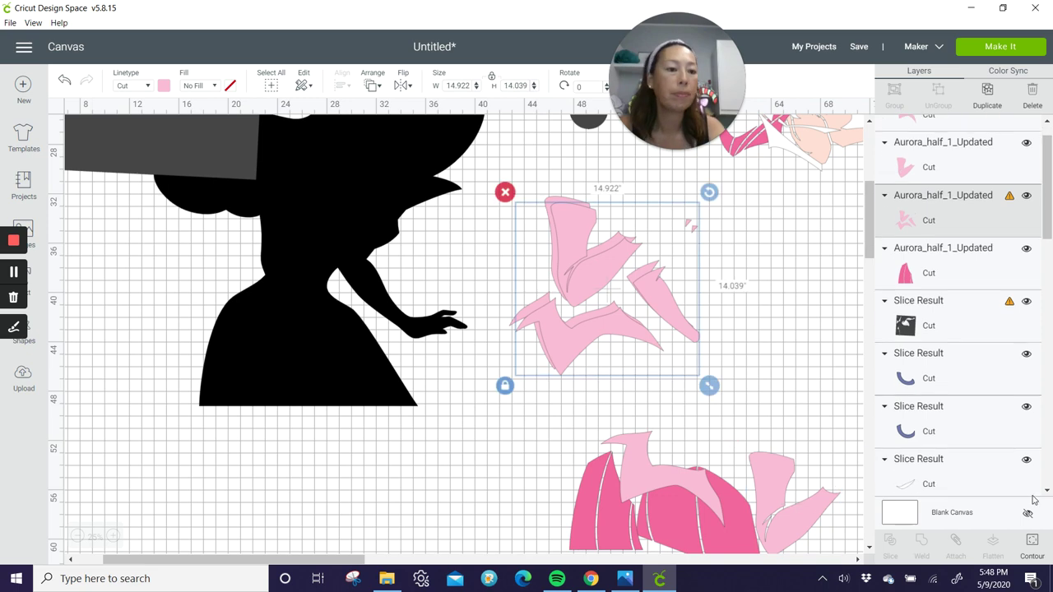
pyautogui.click(1031, 544)
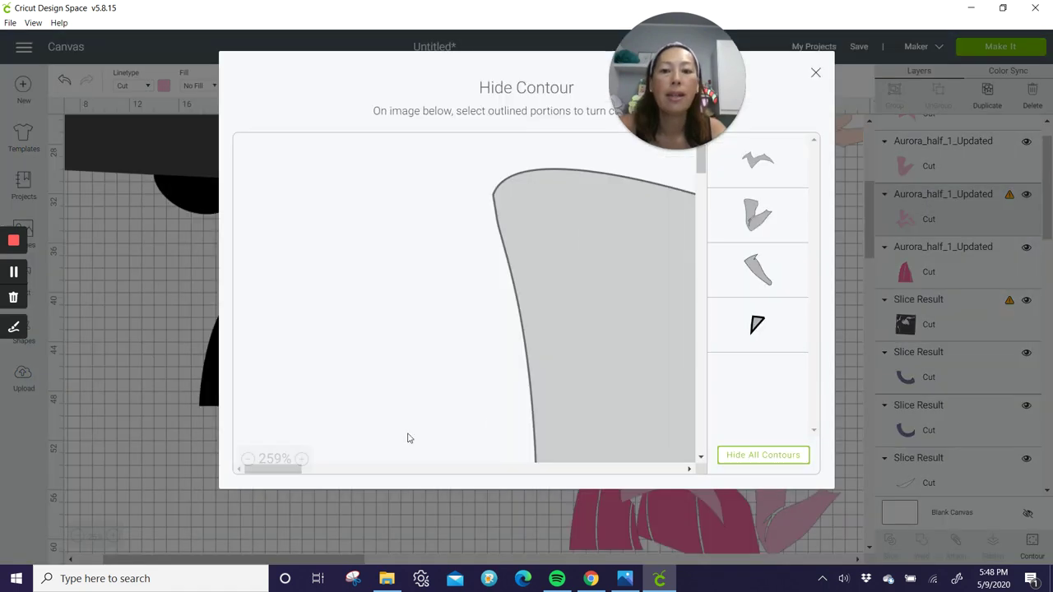
pyautogui.click(787, 452)
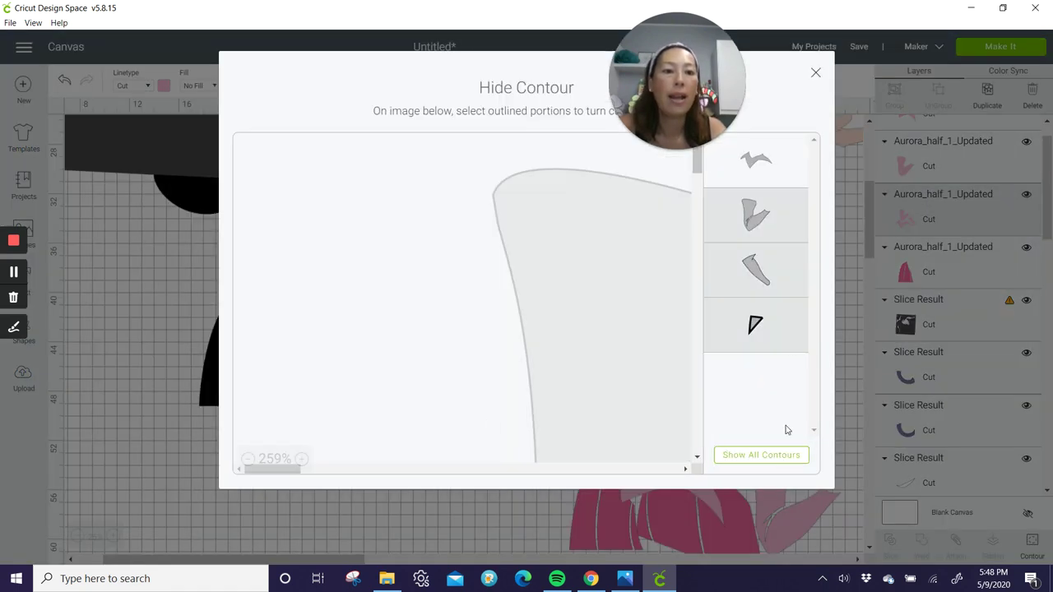
pyautogui.click(791, 273)
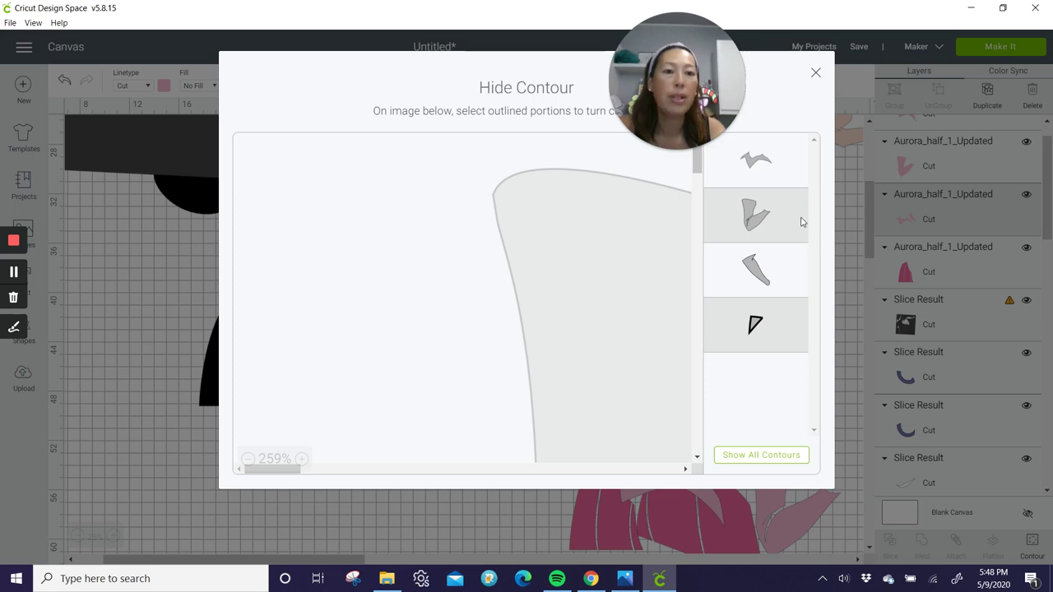
pyautogui.click(802, 176)
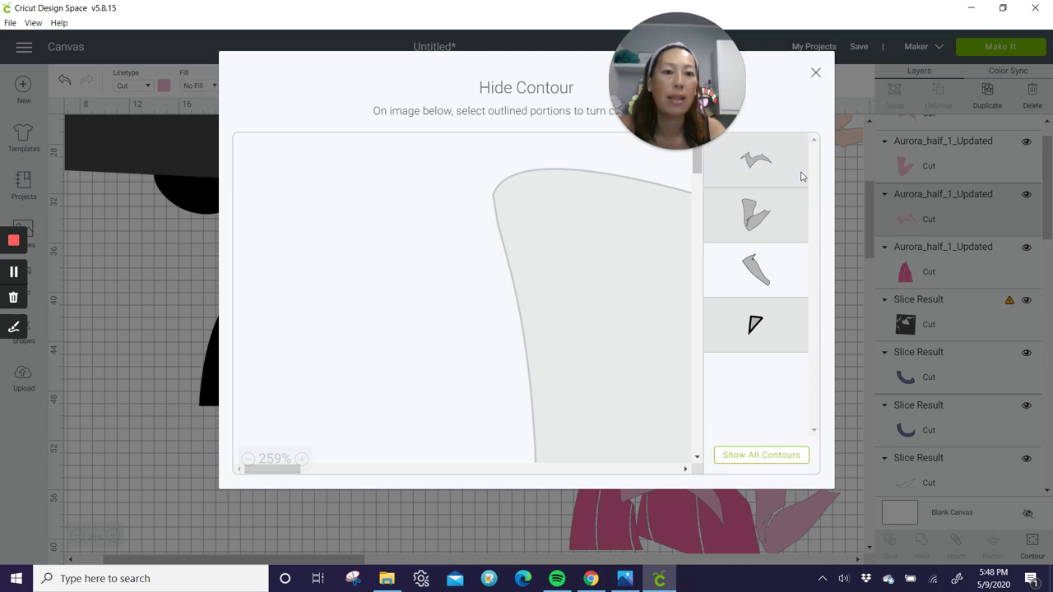
pyautogui.click(815, 73)
pyautogui.moveTo(688, 306); pyautogui.dragTo(796, 498)
# Hide all contours of the original pink dress layer except the tiny triangle, and move the triangle down beside the other dress pieces
pyautogui.click(616, 268)
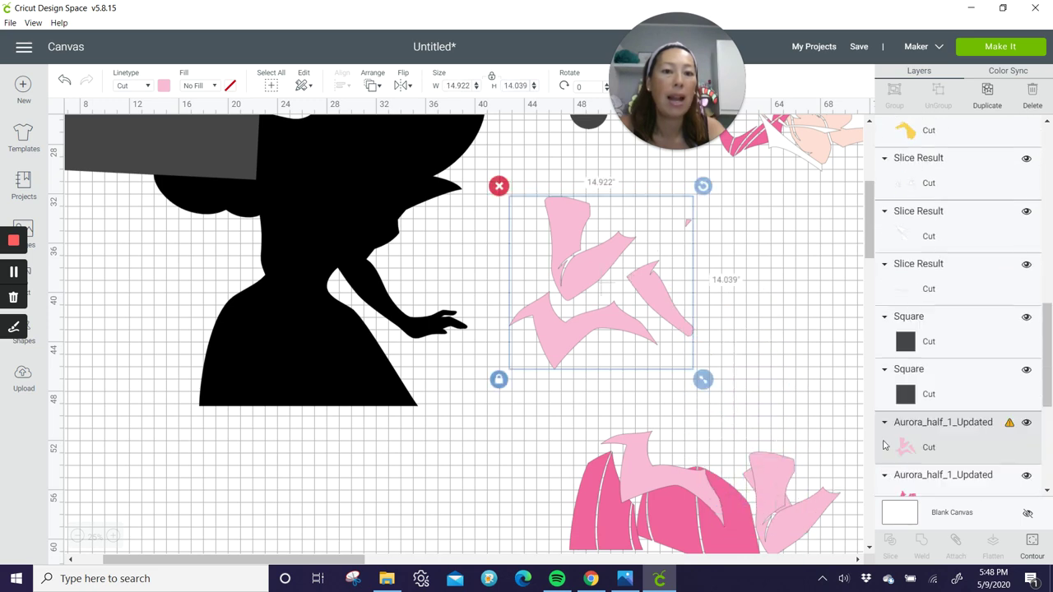
pyautogui.click(1030, 547)
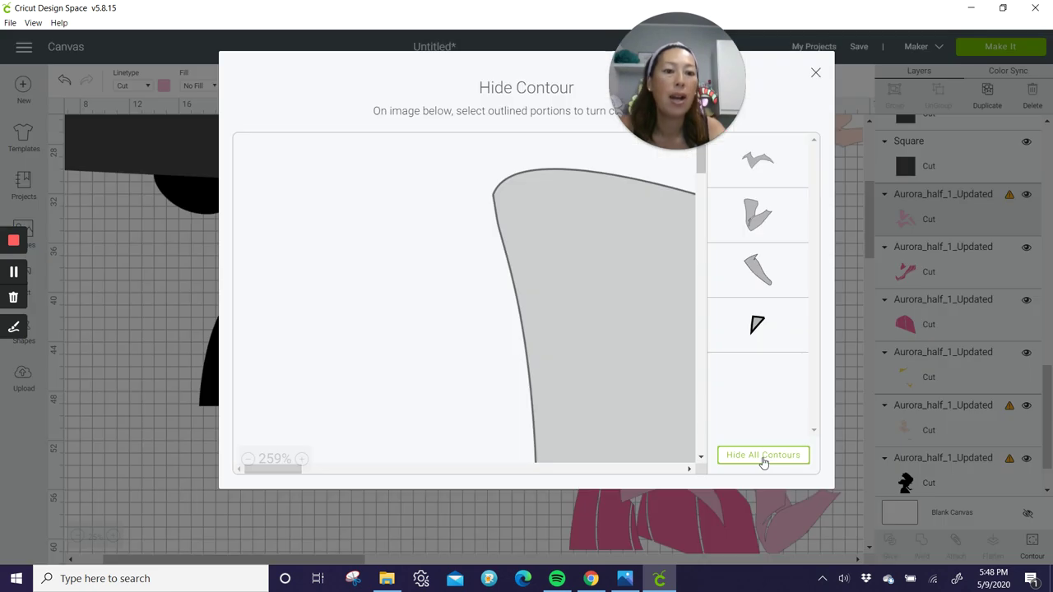
pyautogui.click(769, 329)
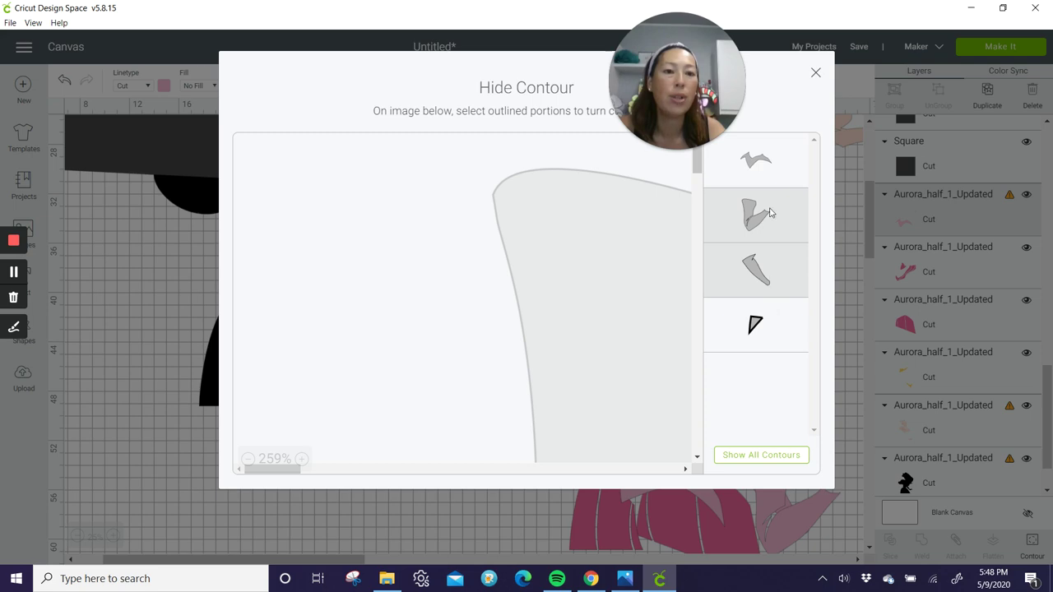
pyautogui.click(769, 165)
pyautogui.click(816, 74)
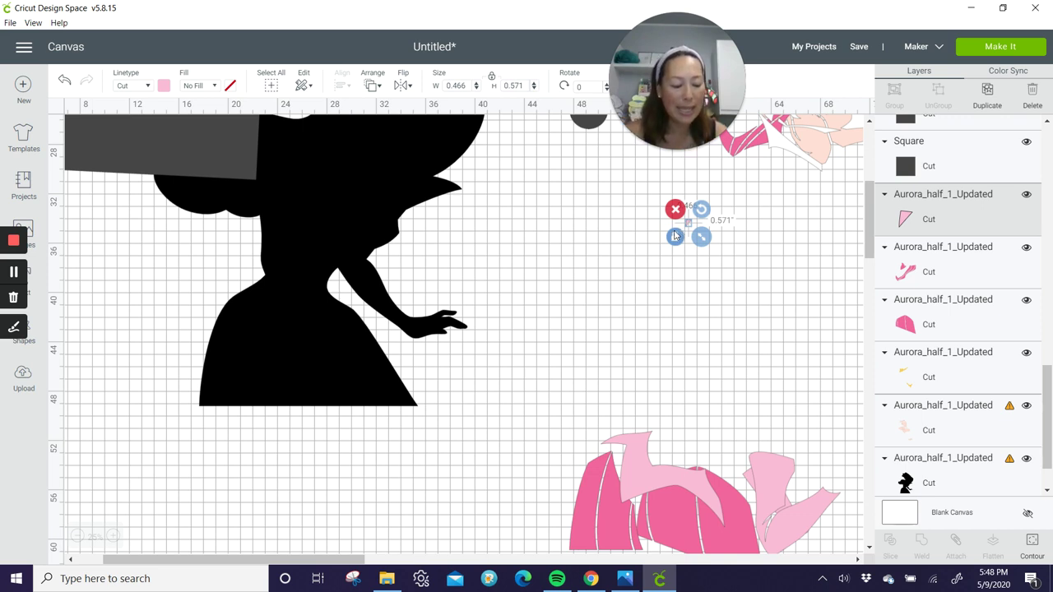
pyautogui.moveTo(687, 227); pyautogui.dragTo(699, 459)
# Move the long yellow hair layer off the face into the empty area below the dark grey circle
pyautogui.scroll(3, 665, 391)
pyautogui.scroll(5, 664, 392)
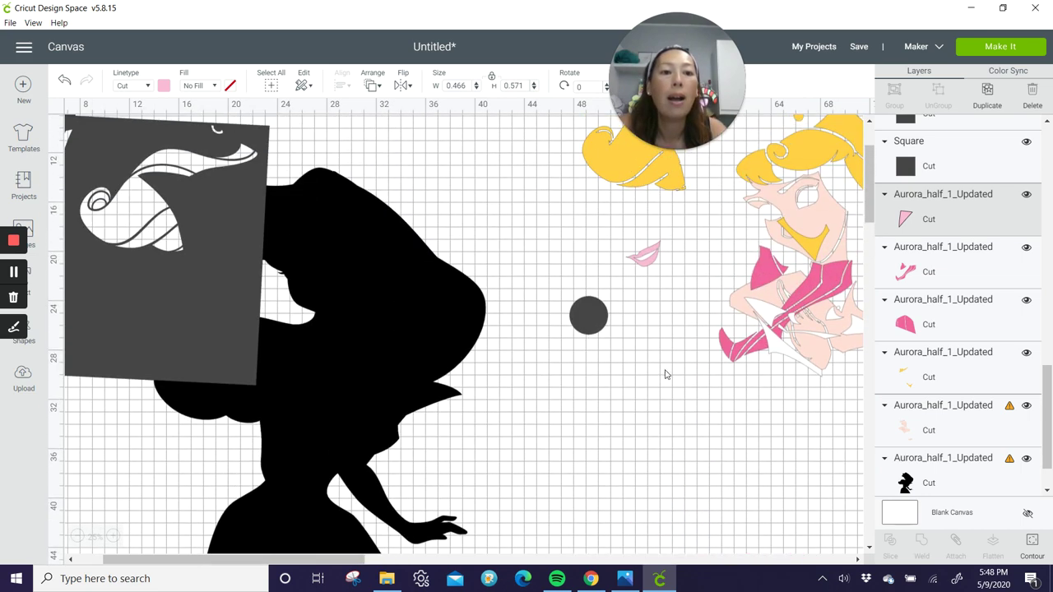
pyautogui.moveTo(809, 298); pyautogui.dragTo(580, 516)
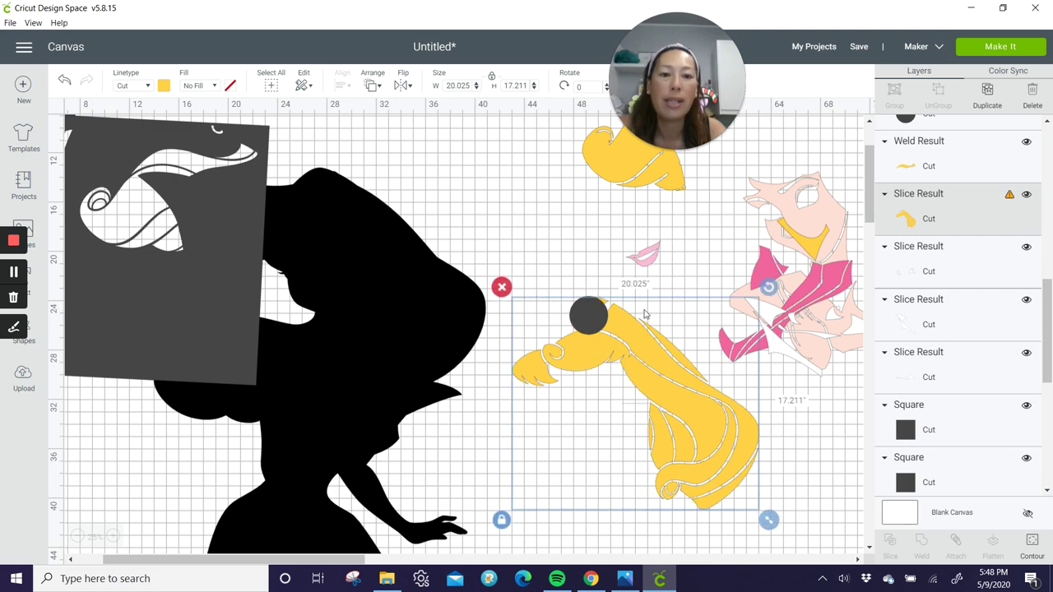
pyautogui.moveTo(670, 386); pyautogui.dragTo(670, 440)
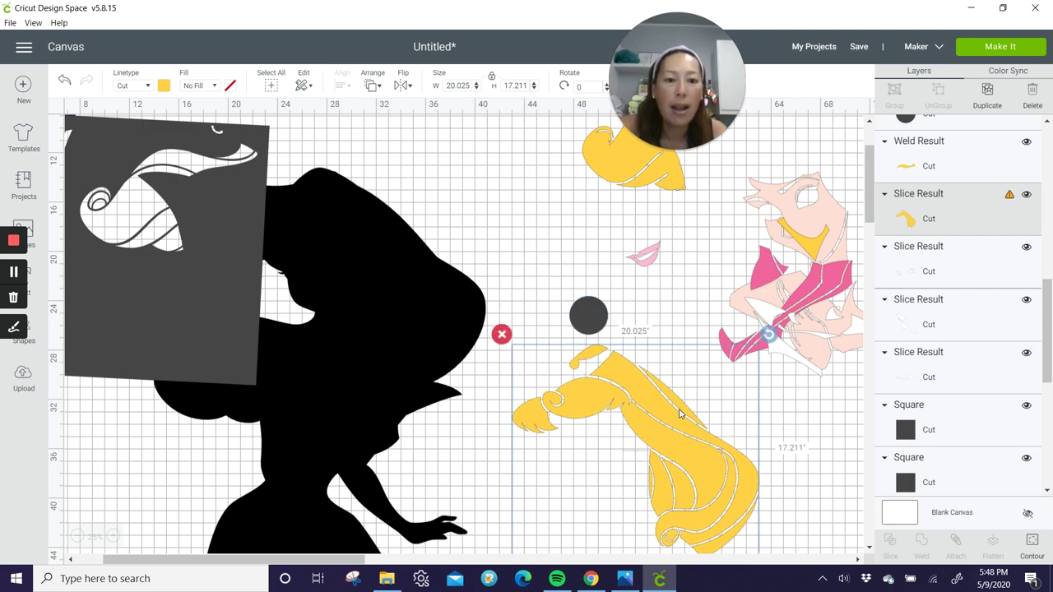
# Make seven duplicates of the long yellow hair layer
pyautogui.scroll(-3, 683, 414)
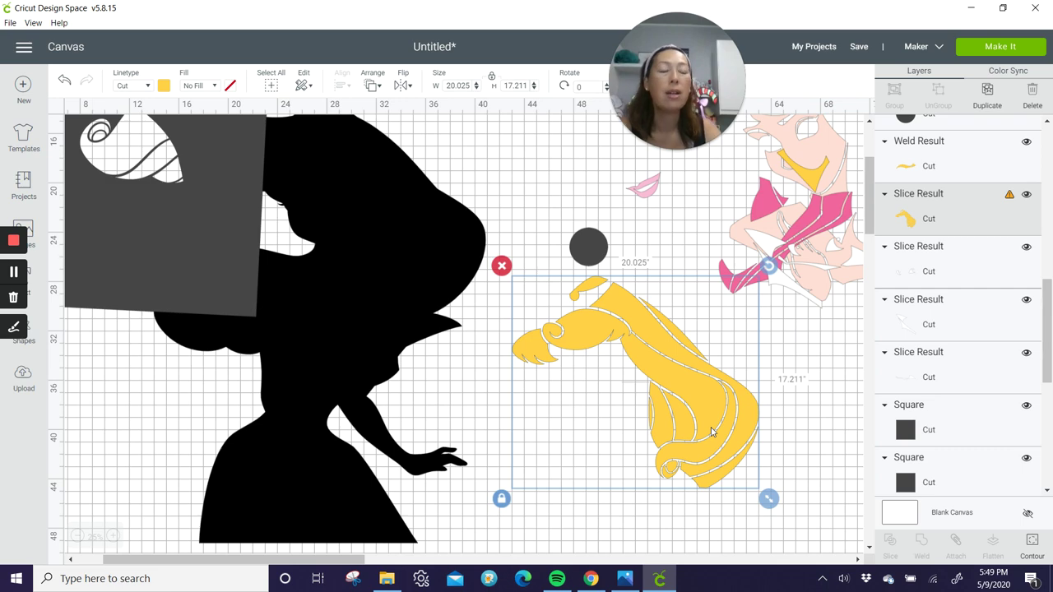
pyautogui.click(987, 91)
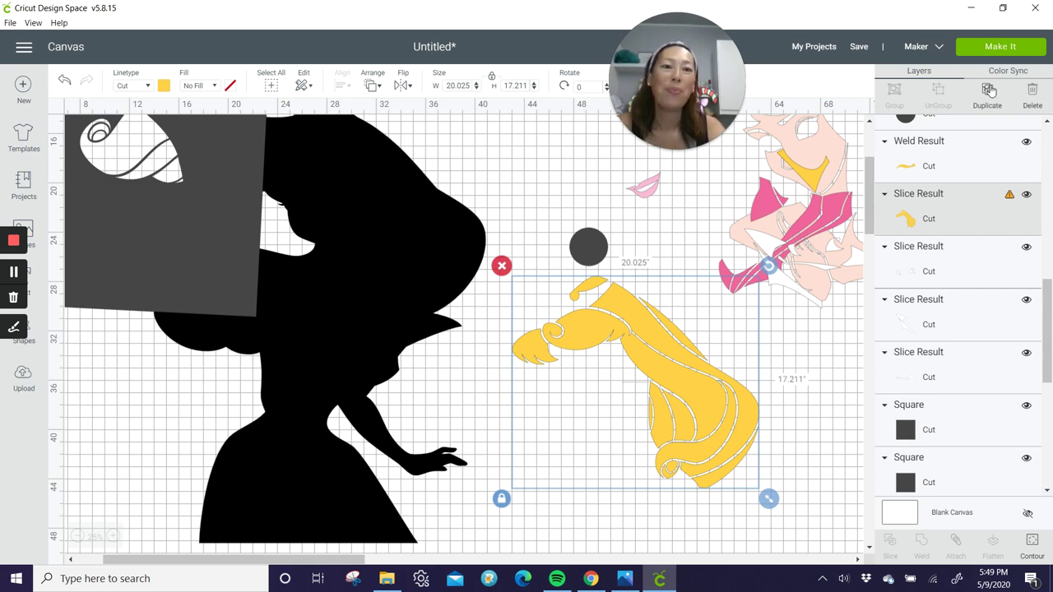
pyautogui.click(987, 90)
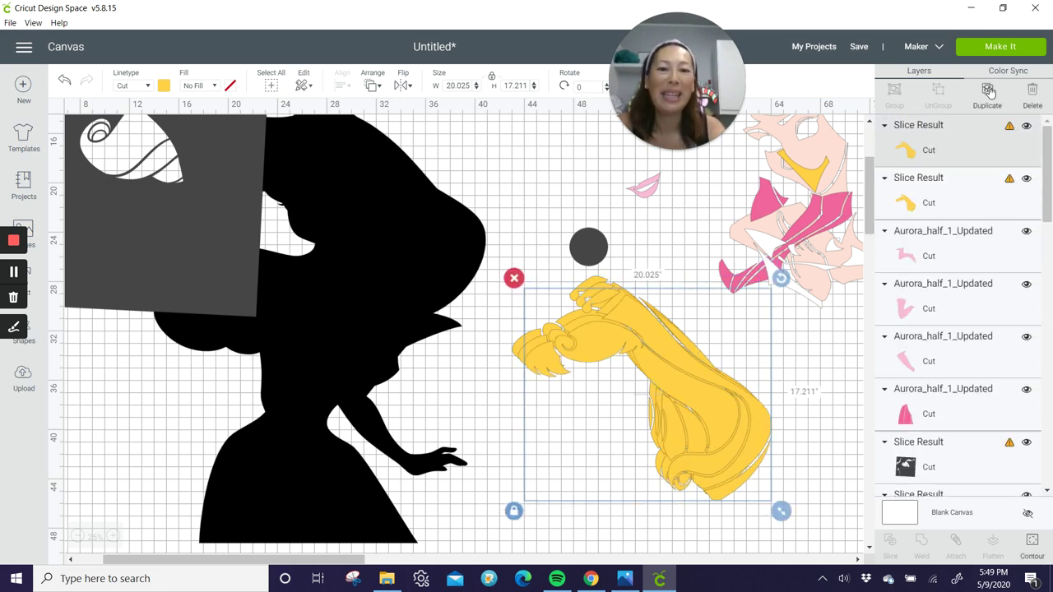
pyautogui.click(987, 90)
pyautogui.click(987, 91)
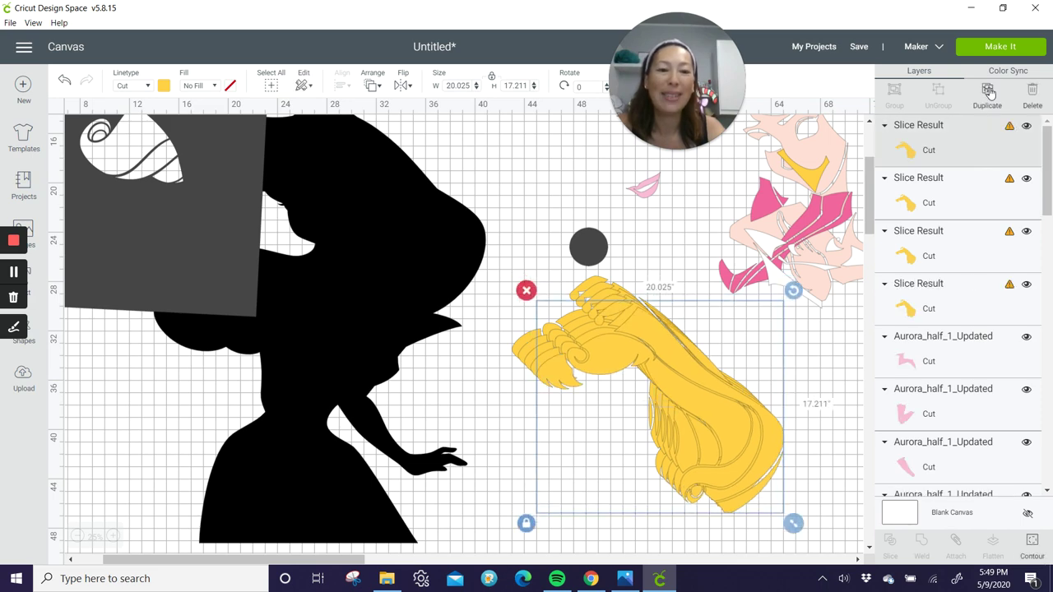
pyautogui.click(986, 91)
pyautogui.click(988, 91)
pyautogui.click(988, 91)
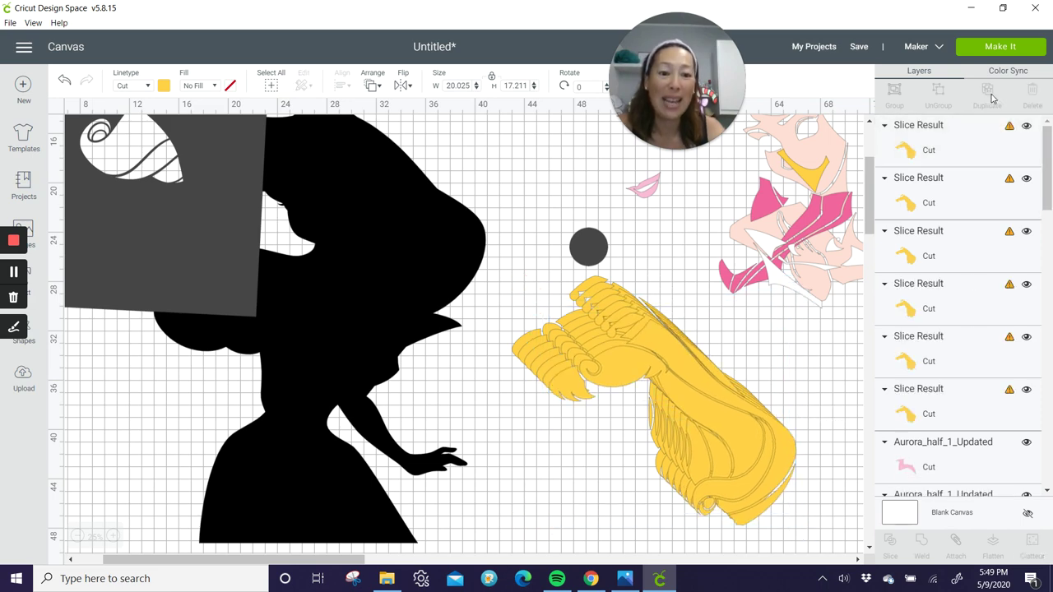
# Hide all contours of the top hair copy except the long outer strand, and move that strand right of the hair stack
pyautogui.click(1031, 542)
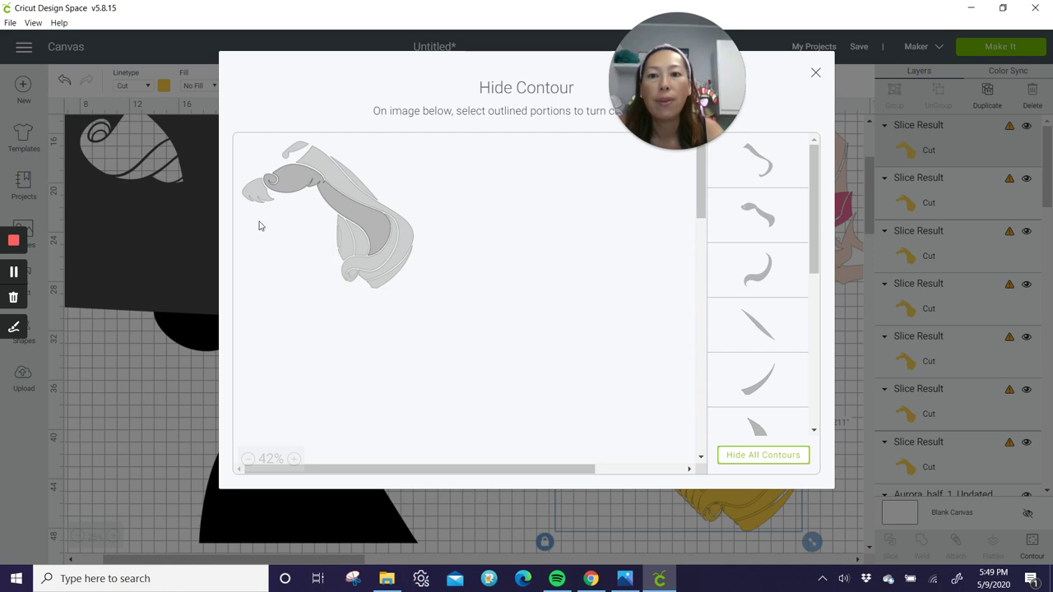
pyautogui.click(761, 454)
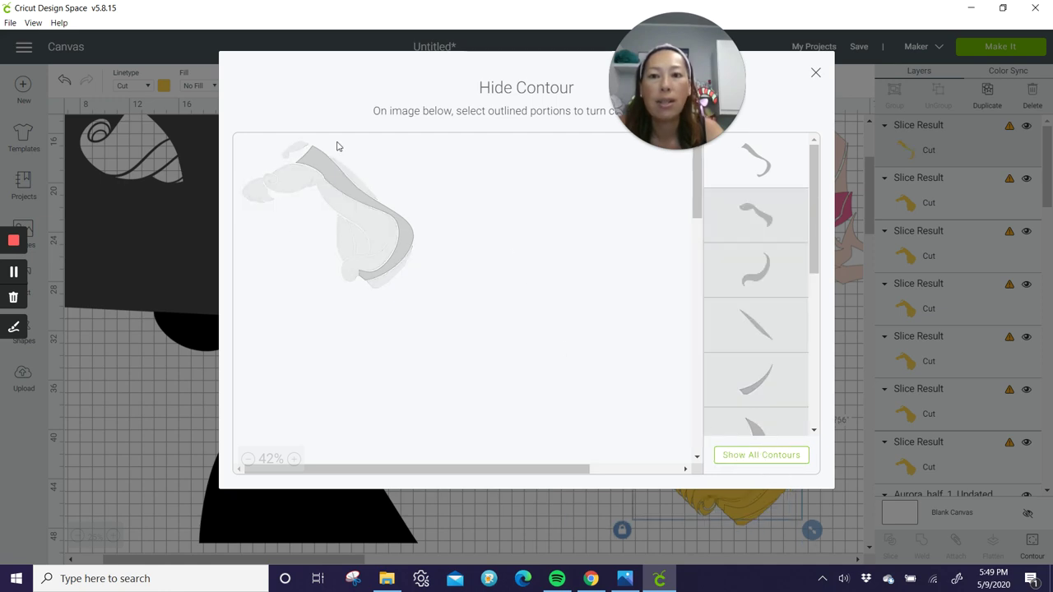
pyautogui.click(815, 73)
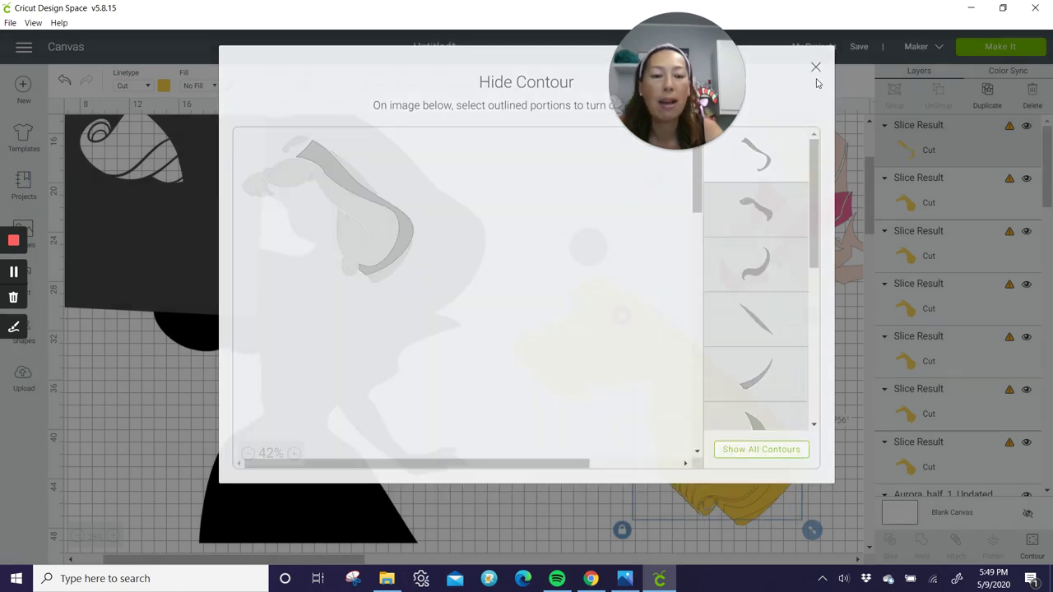
pyautogui.moveTo(668, 365); pyautogui.dragTo(635, 239)
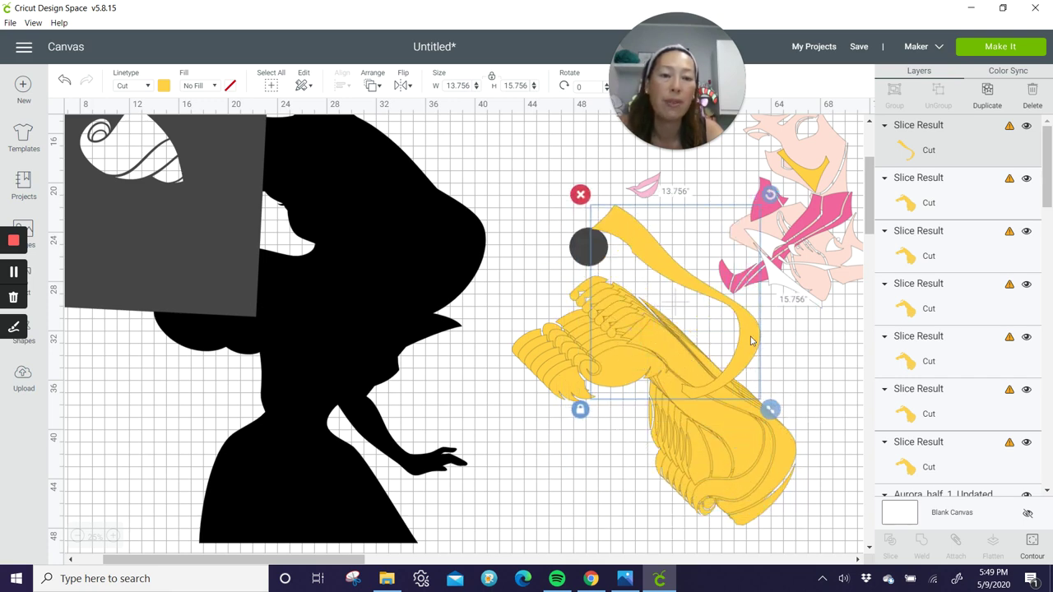
pyautogui.moveTo(660, 264); pyautogui.dragTo(859, 358)
# Hide all contours of the next hair copy except the small pointed end tuft, and move the tuft below the silhouette's hand
pyautogui.click(687, 386)
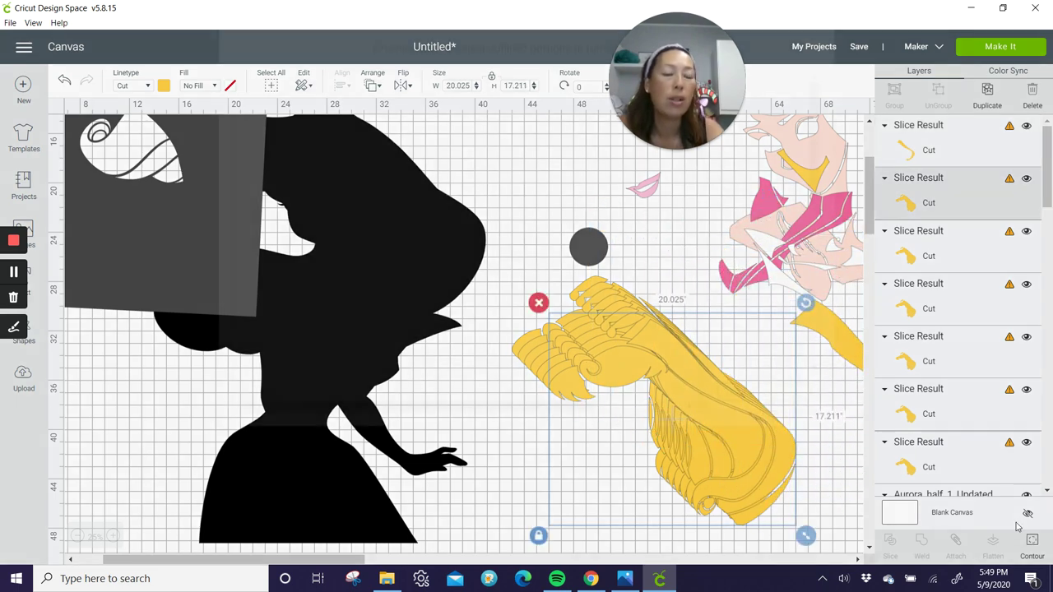
pyautogui.click(1031, 543)
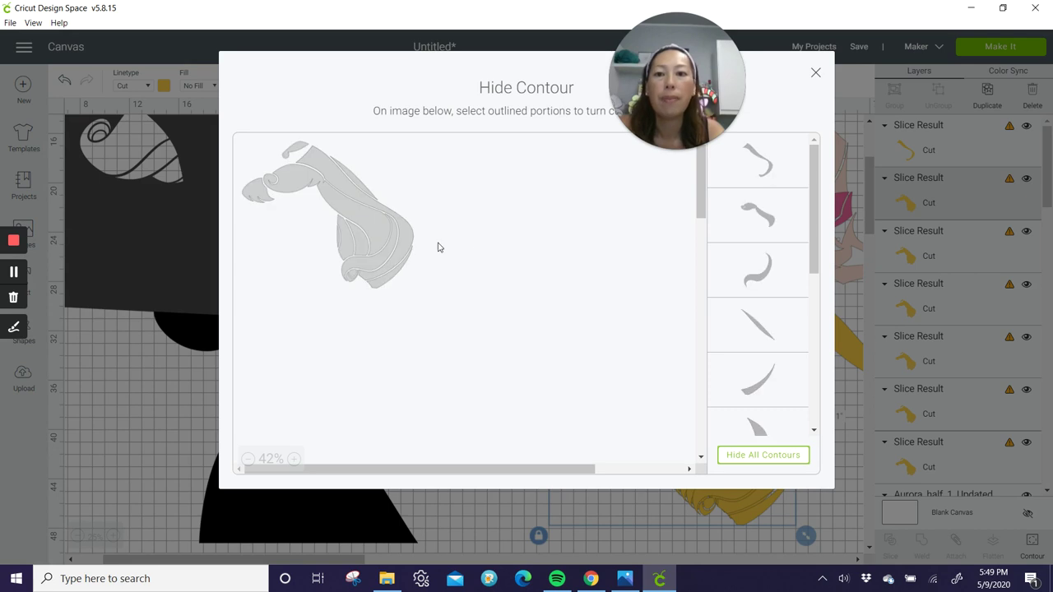
pyautogui.click(771, 455)
pyautogui.click(256, 203)
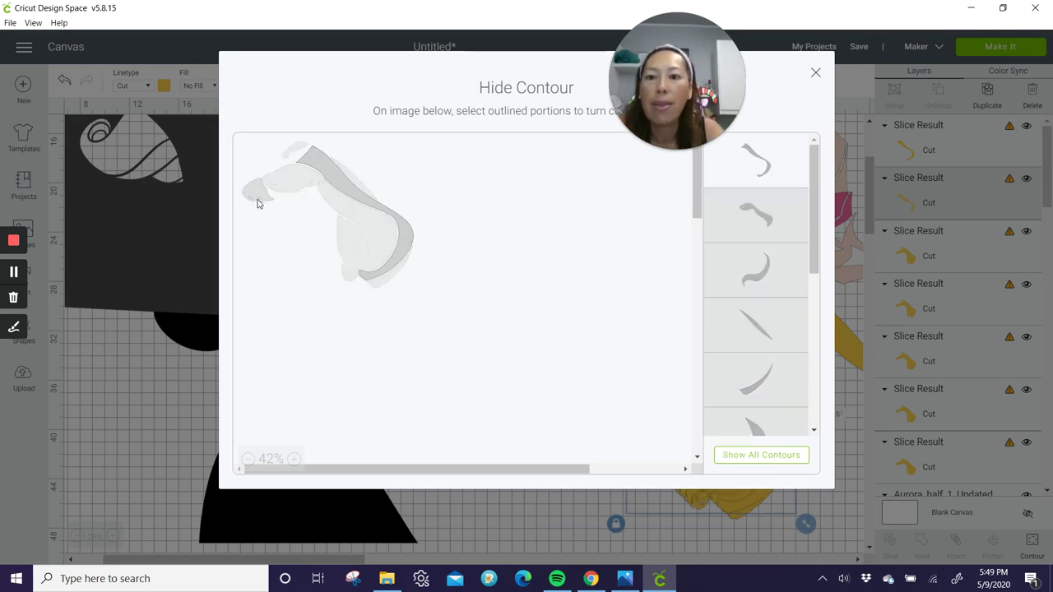
pyautogui.click(261, 199)
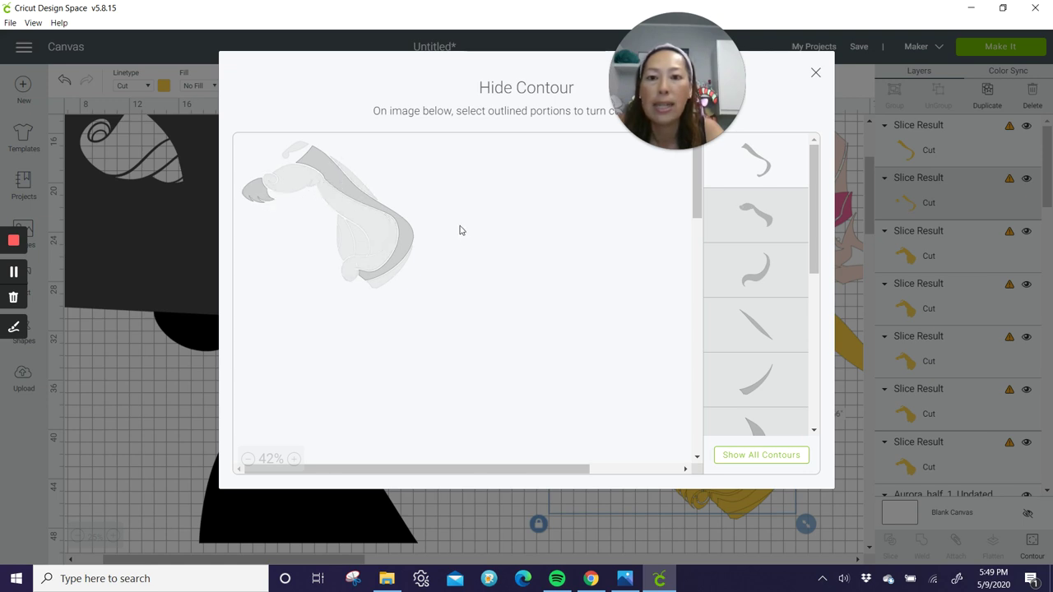
pyautogui.click(403, 241)
pyautogui.click(403, 242)
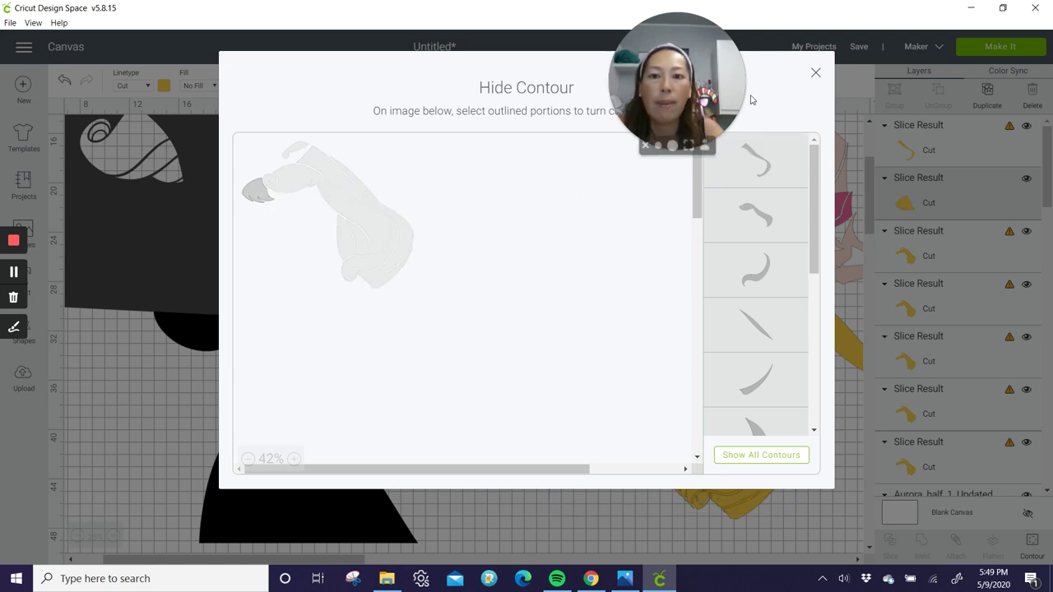
pyautogui.click(813, 78)
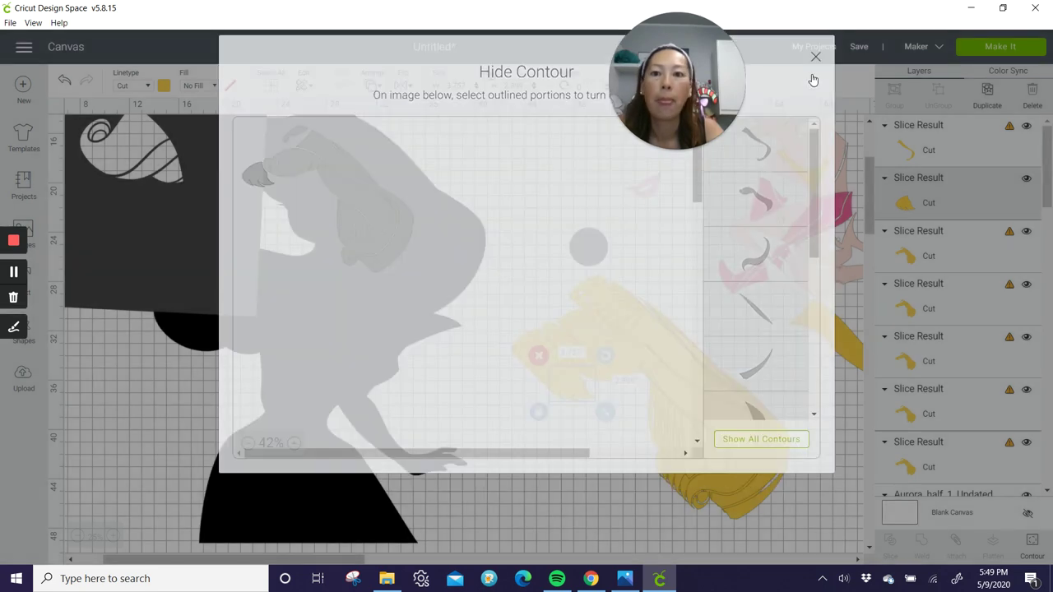
pyautogui.moveTo(565, 407); pyautogui.dragTo(496, 503)
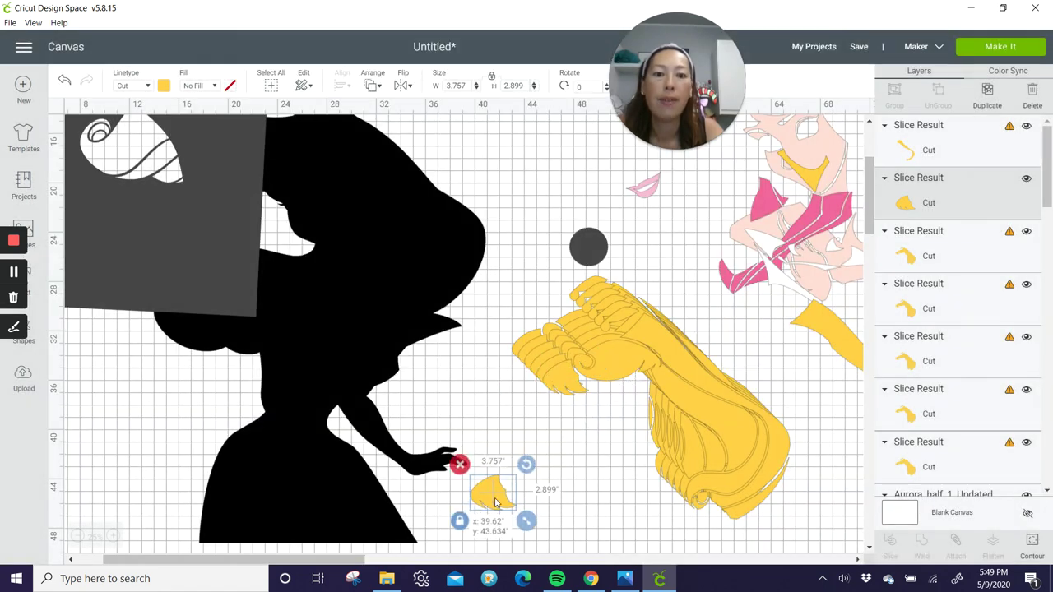
# Hide all contours of the next hair copy in the stack except the curled middle strand
pyautogui.click(695, 366)
pyautogui.click(1030, 539)
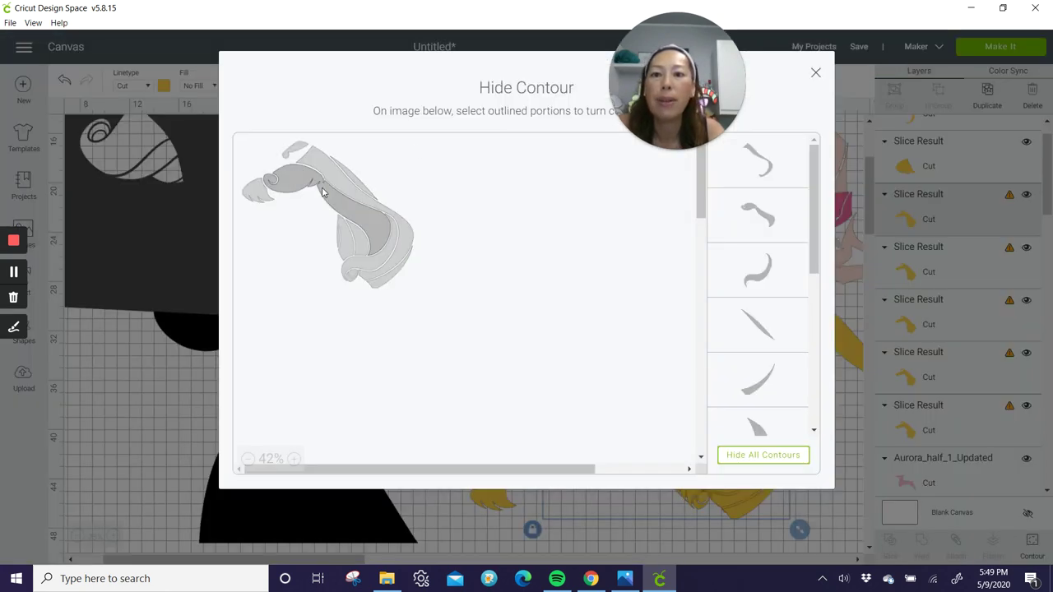
pyautogui.click(779, 459)
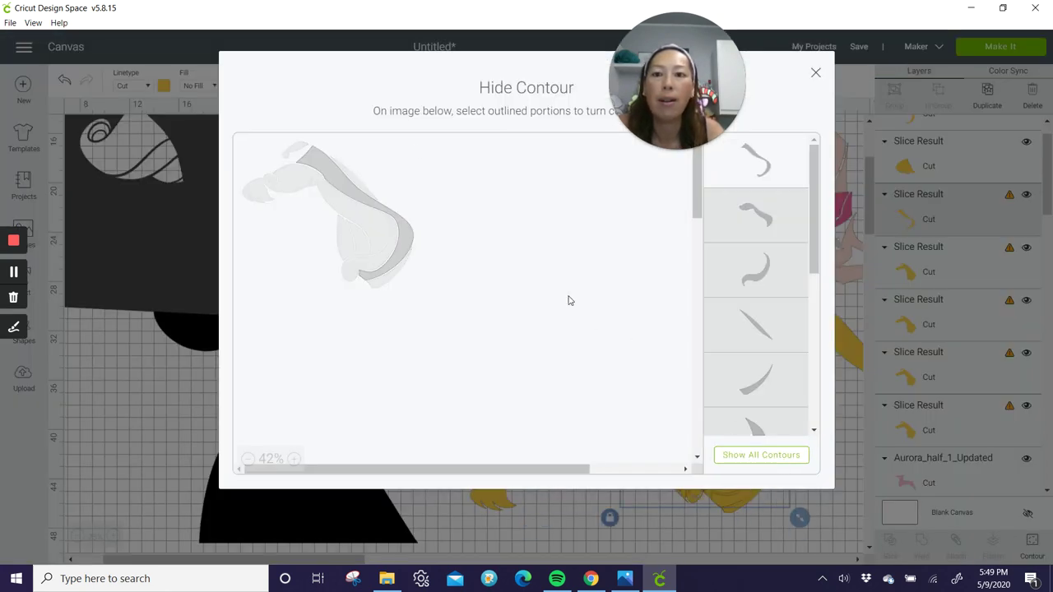
pyautogui.click(322, 198)
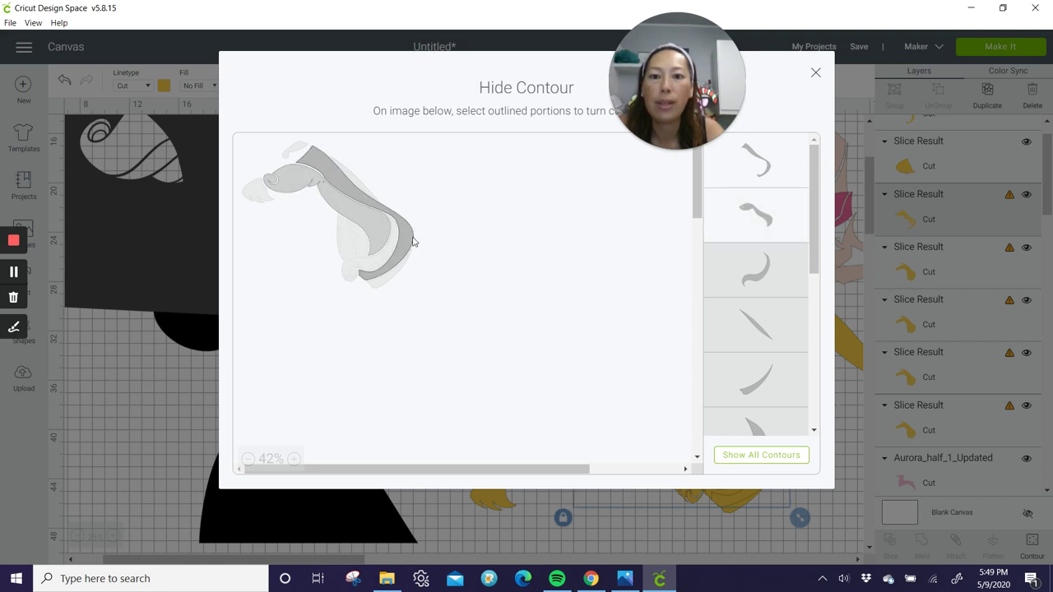
pyautogui.click(815, 74)
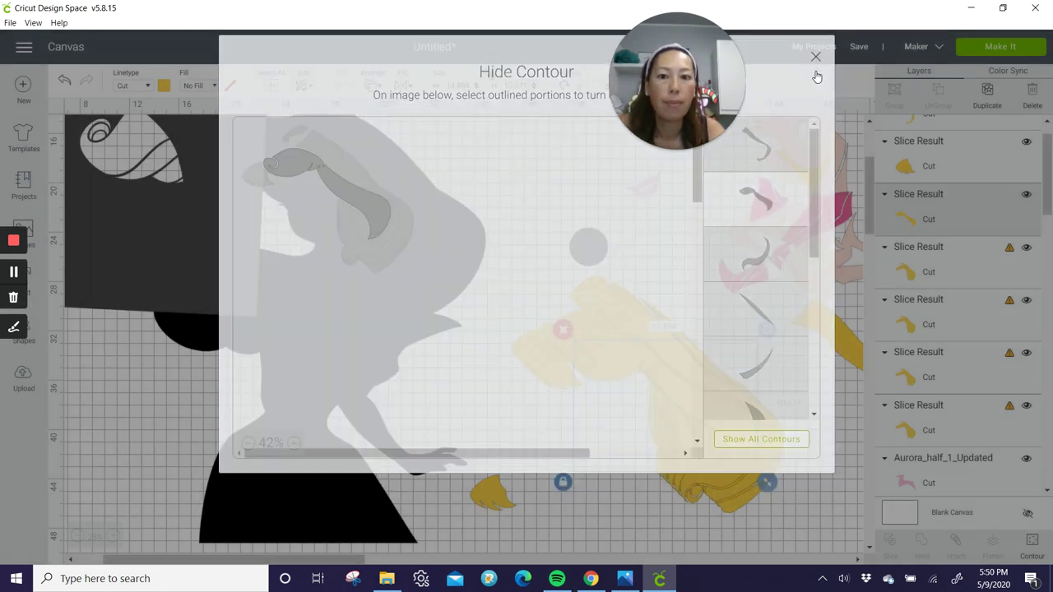
# Pull the curled strand off the stack, rotate it to about 354.72°, and place it right of the hair stack
pyautogui.moveTo(678, 407); pyautogui.dragTo(536, 408)
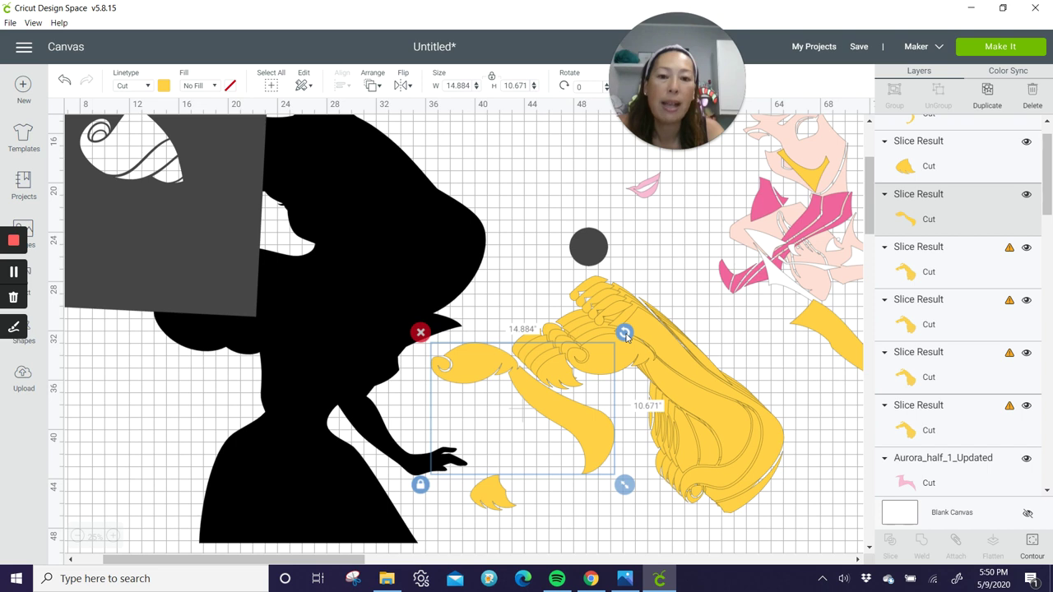
pyautogui.moveTo(625, 332); pyautogui.dragTo(640, 365)
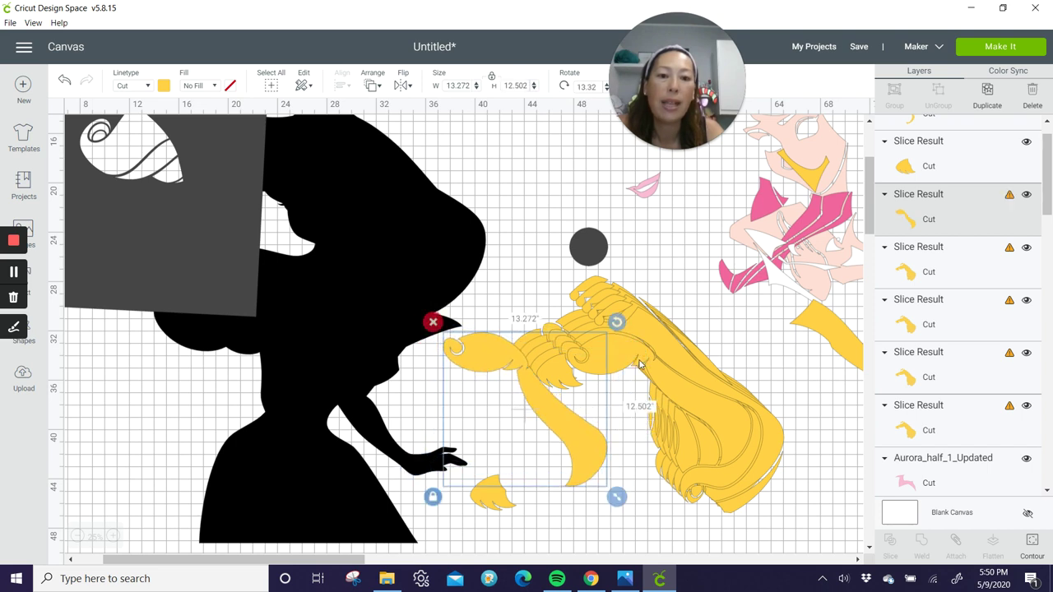
pyautogui.moveTo(616, 321); pyautogui.dragTo(575, 297)
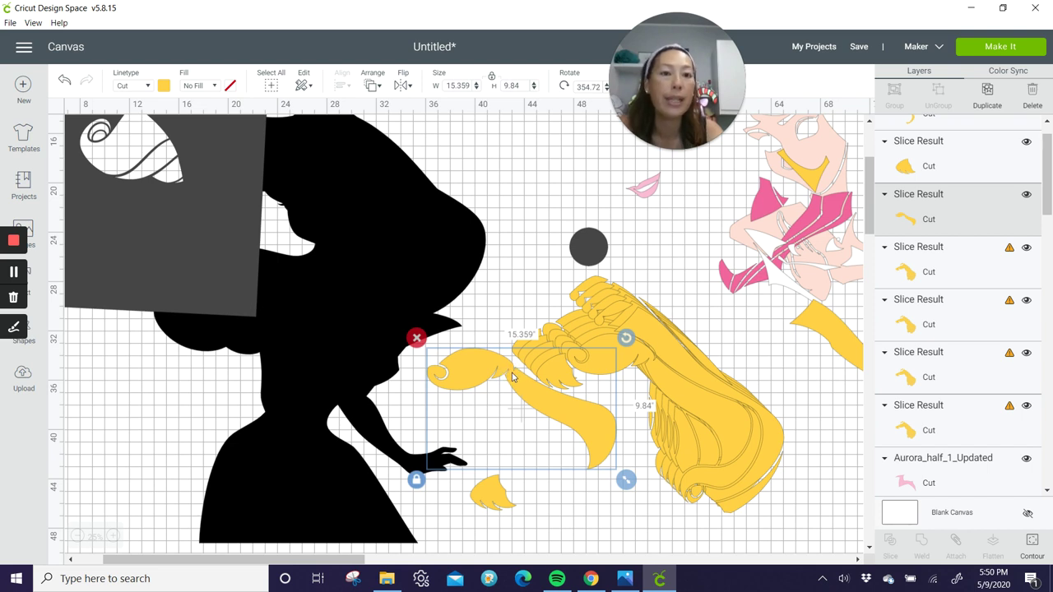
pyautogui.moveTo(512, 376); pyautogui.dragTo(845, 230)
# Hide all contours of the next hair copy except the two short inner strands, and move them above the small end tuft
pyautogui.click(639, 386)
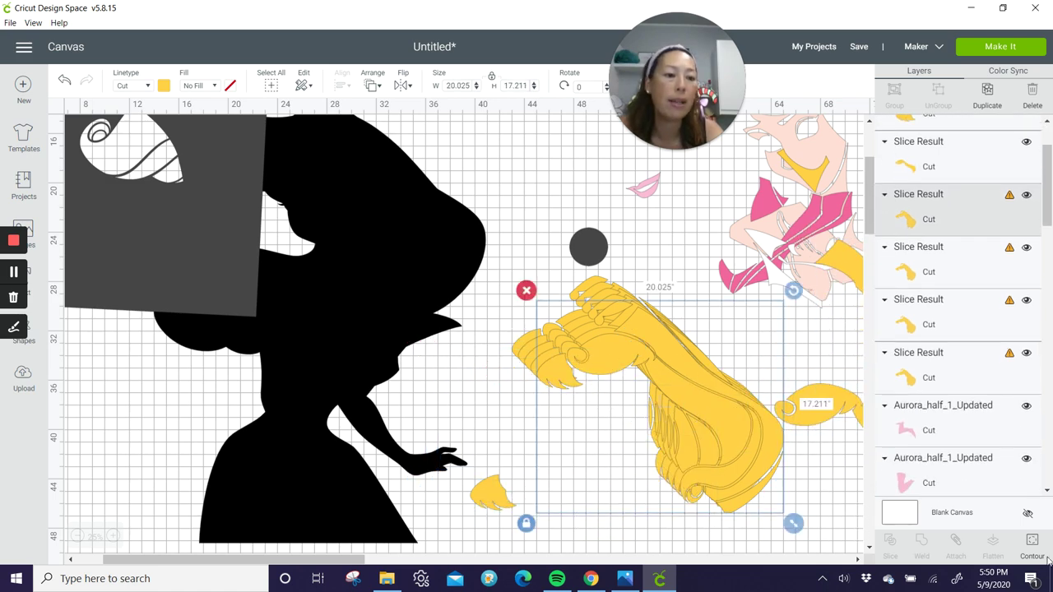
pyautogui.click(1028, 541)
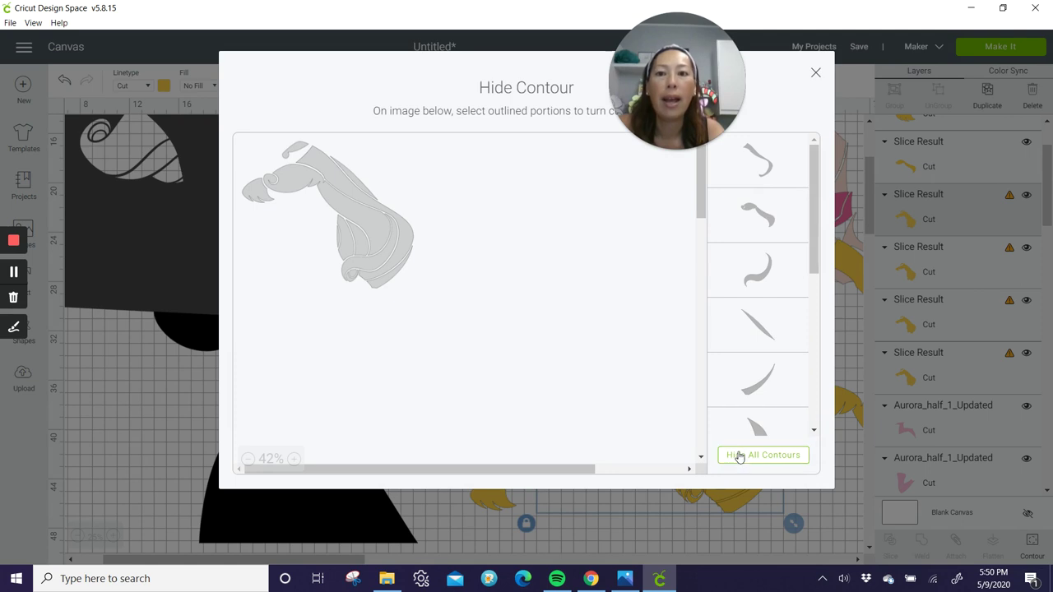
pyautogui.click(738, 457)
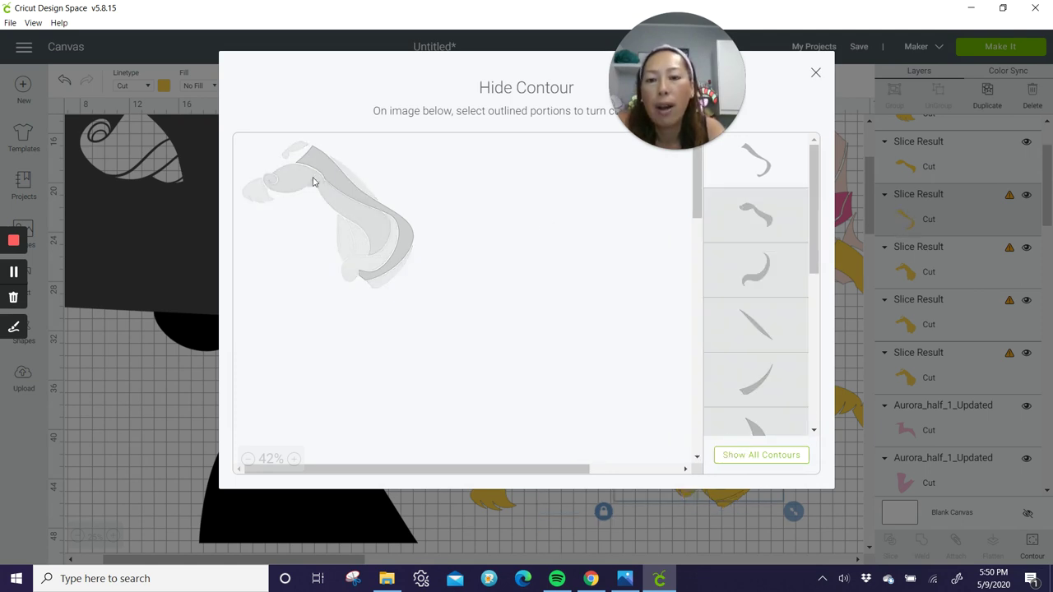
pyautogui.click(358, 242)
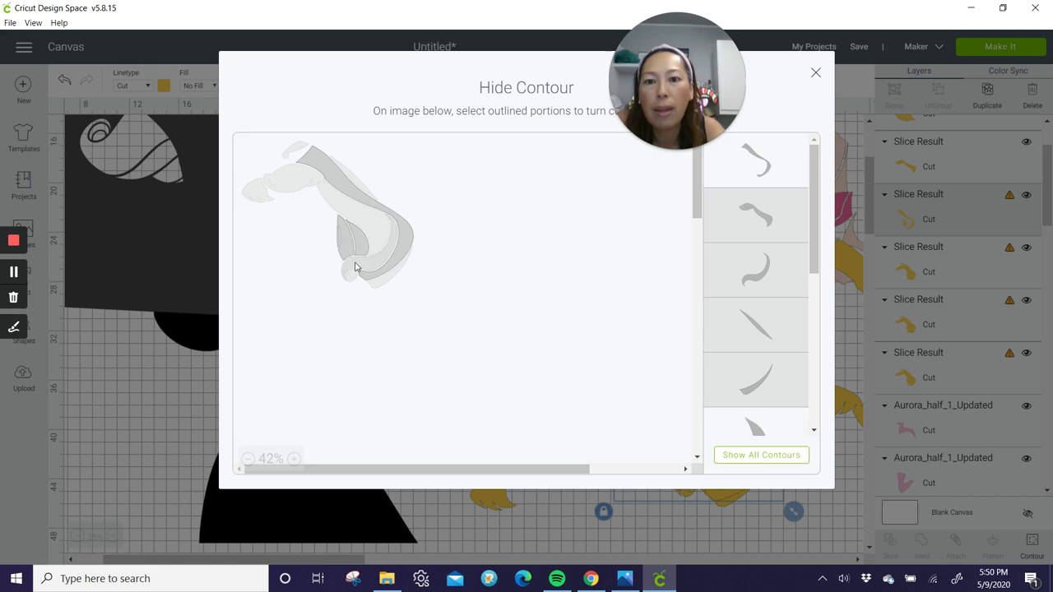
pyautogui.click(409, 236)
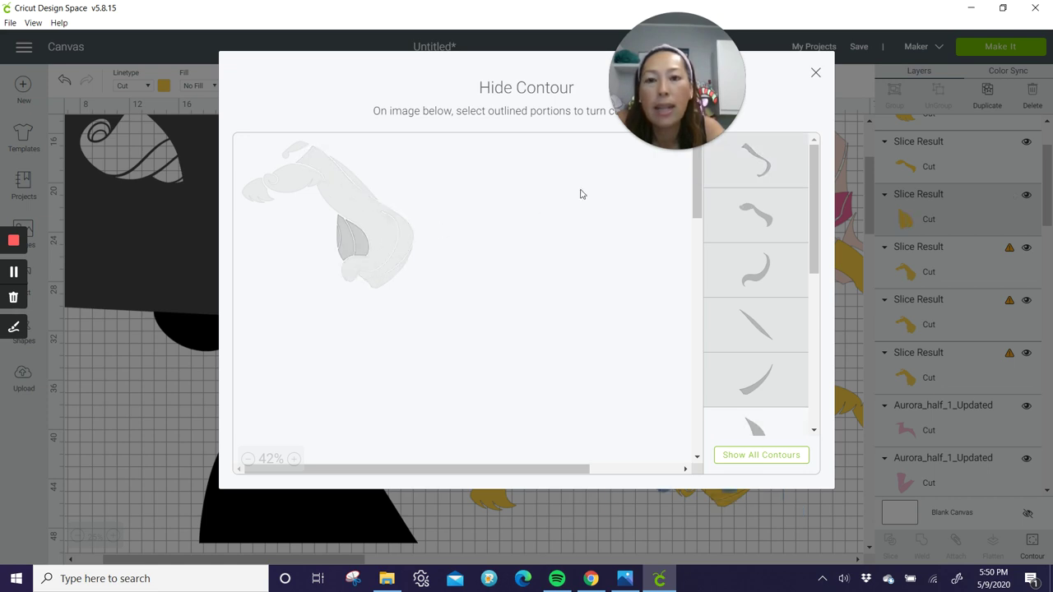
pyautogui.click(815, 74)
pyautogui.moveTo(676, 433); pyautogui.dragTo(480, 422)
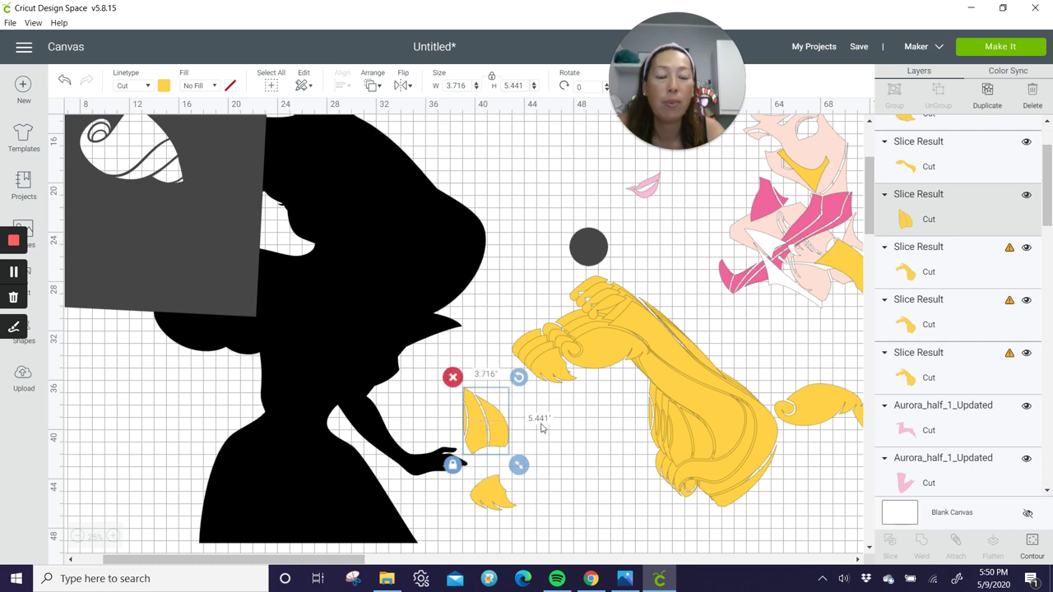
# Hide all contours of the following hair copy so that only its long outer strand is left
pyautogui.click(690, 403)
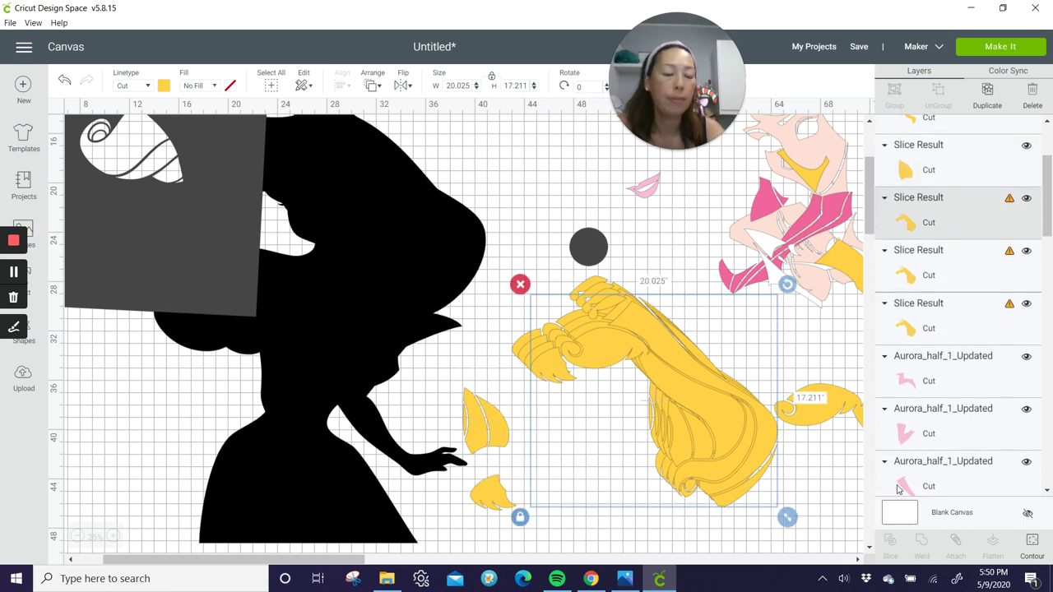
pyautogui.click(1032, 544)
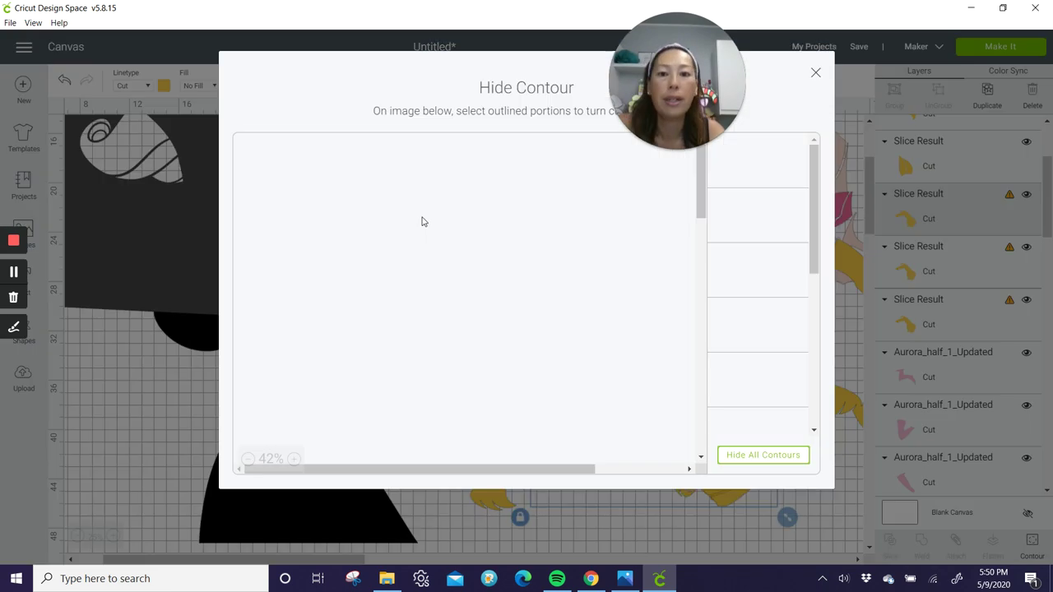
pyautogui.click(792, 457)
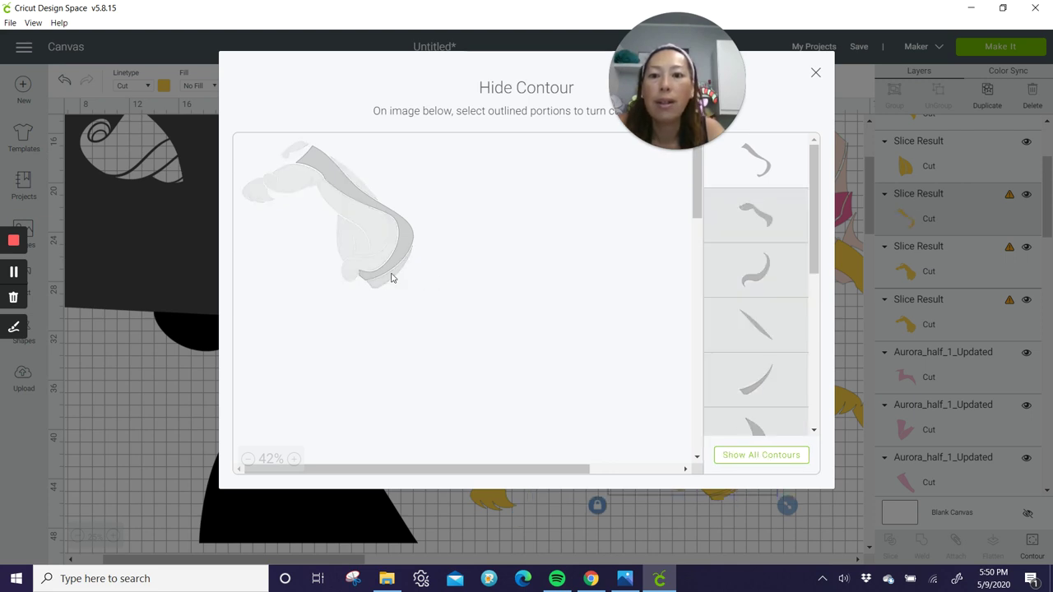
# Isolate the S-shaped lower curl in the hair copy by hiding its other contours, and move it beside the small tuft near the silhouette's skirt
pyautogui.click(366, 272)
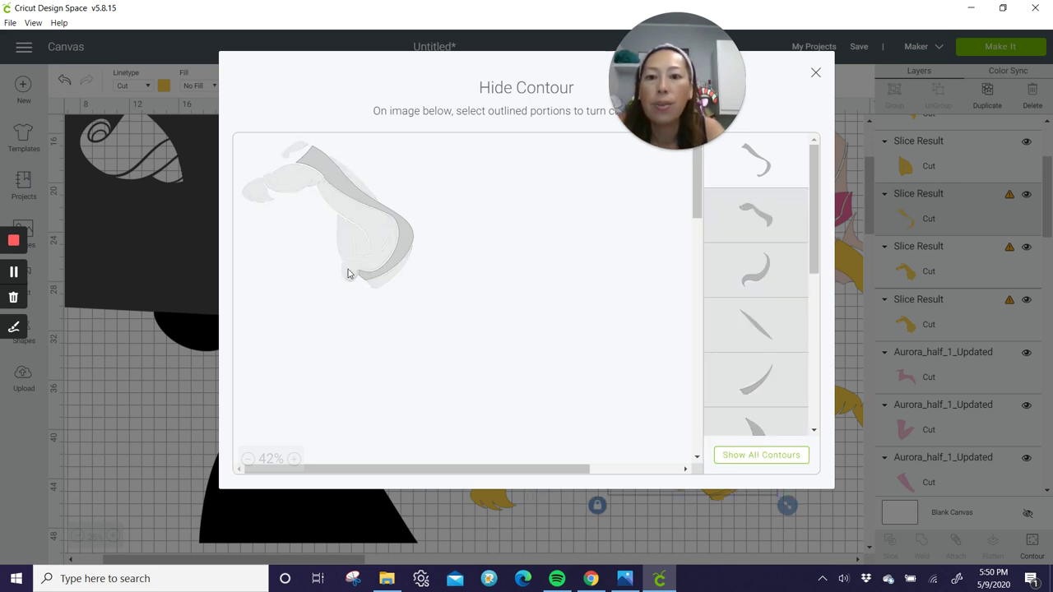
pyautogui.click(354, 278)
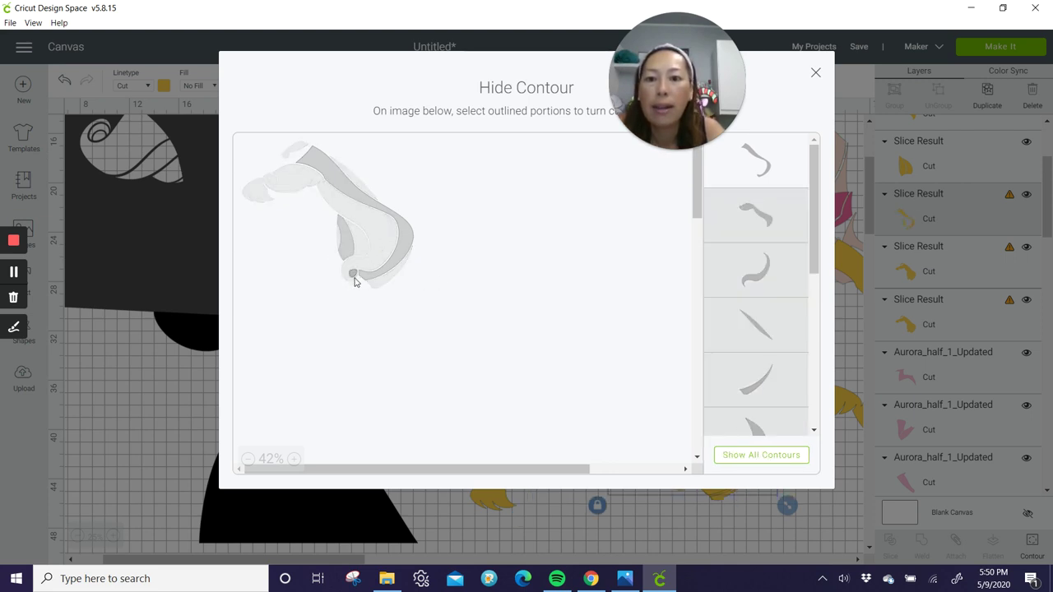
pyautogui.click(380, 273)
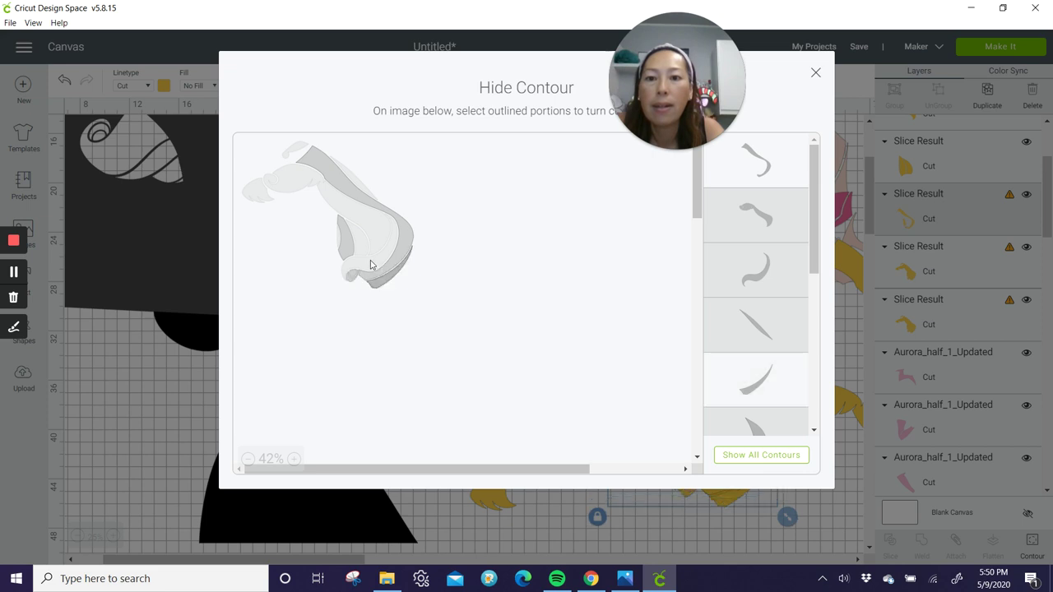
pyautogui.click(348, 271)
pyautogui.click(347, 271)
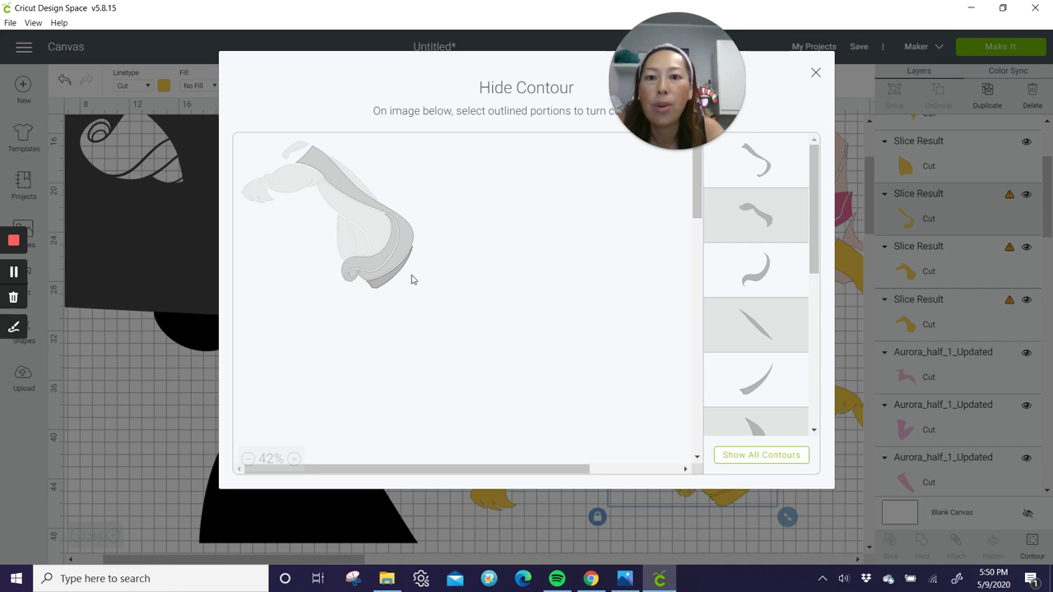
pyautogui.click(411, 237)
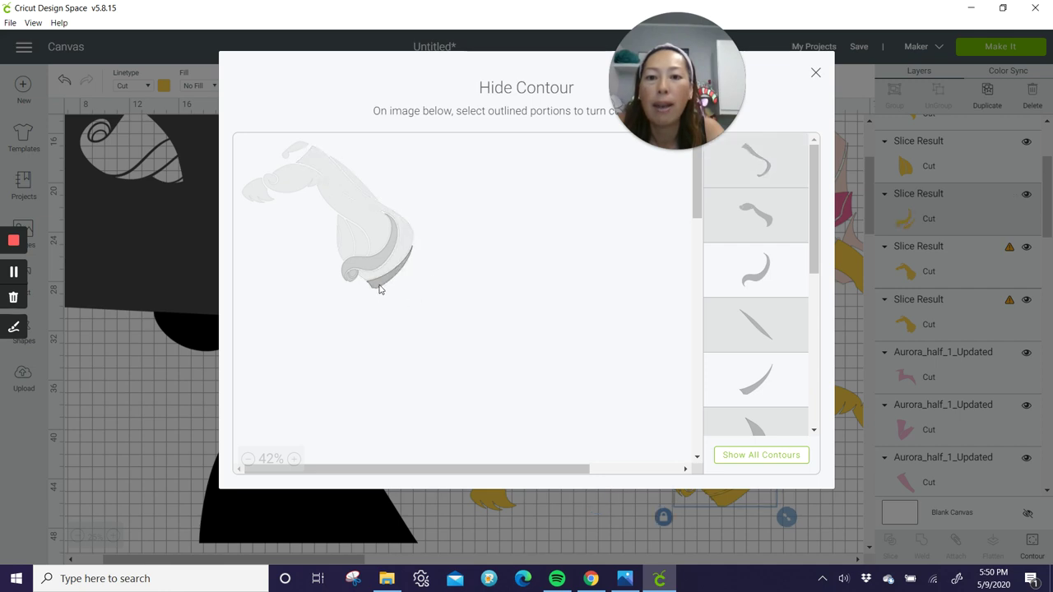
pyautogui.click(380, 288)
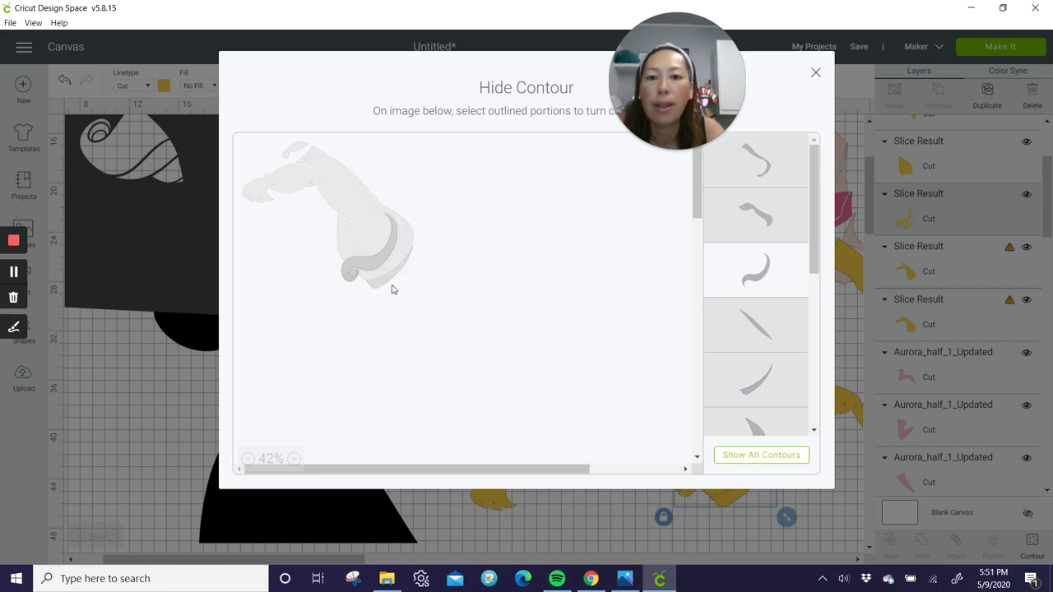
pyautogui.click(815, 73)
pyautogui.moveTo(722, 467); pyautogui.dragTo(568, 507)
# Isolate the narrow curved strip at the bottom edge of the next hair copy and move it away from the hair
pyautogui.click(698, 392)
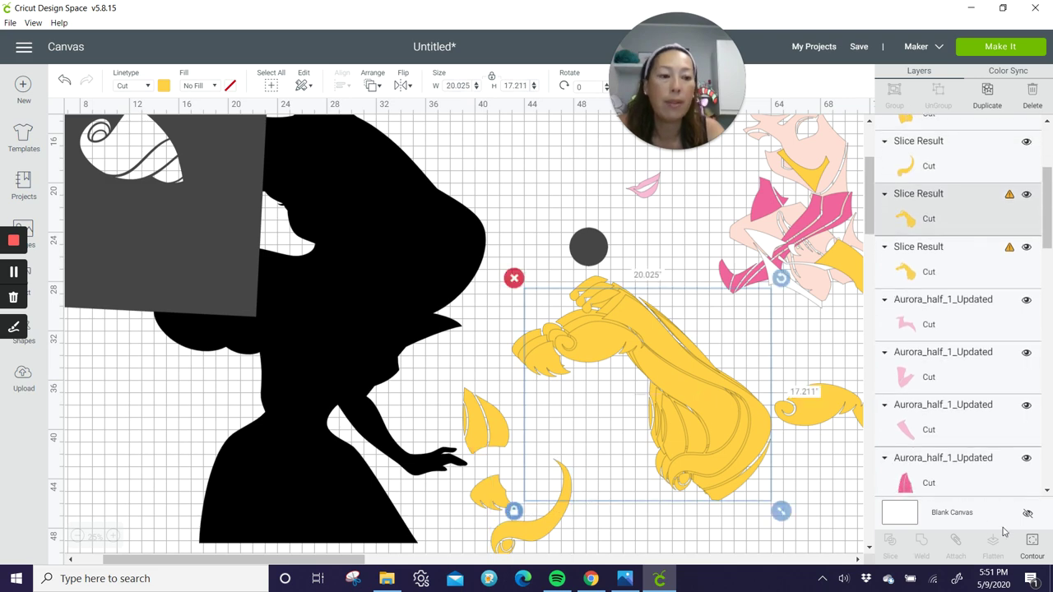
pyautogui.click(1029, 545)
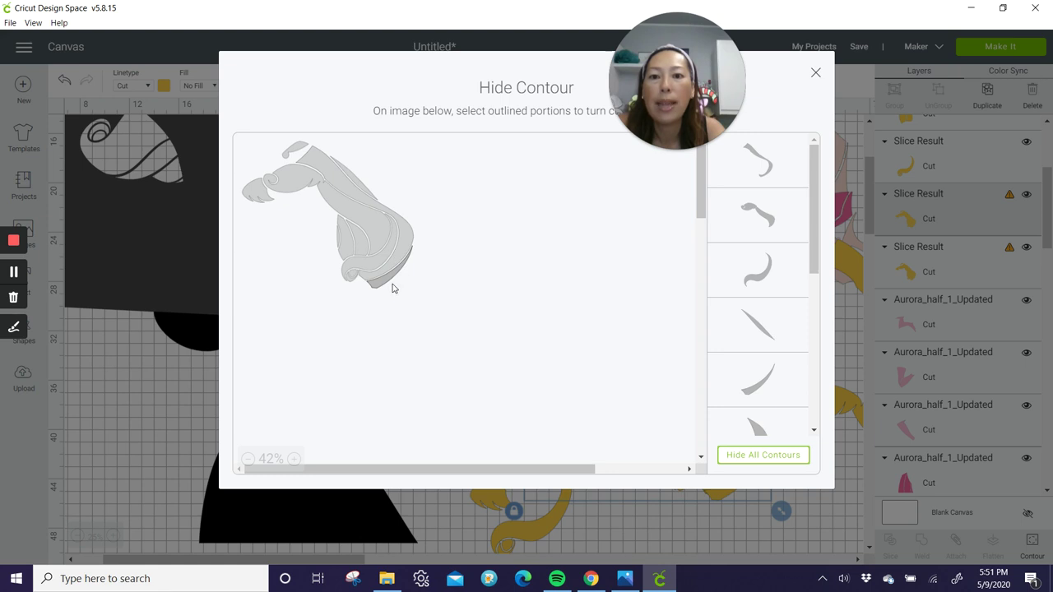
pyautogui.click(745, 458)
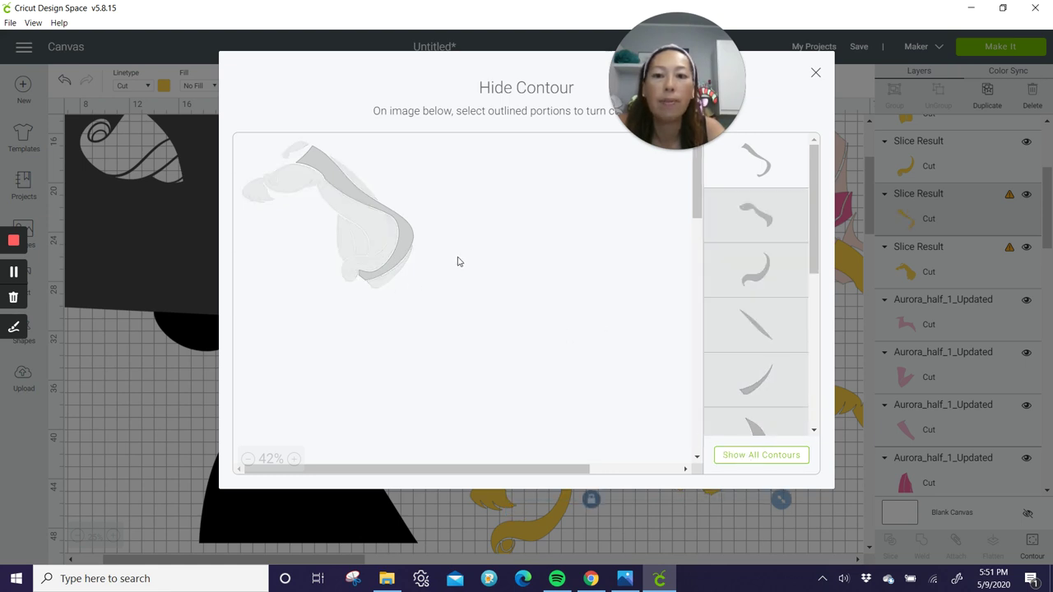
pyautogui.click(391, 283)
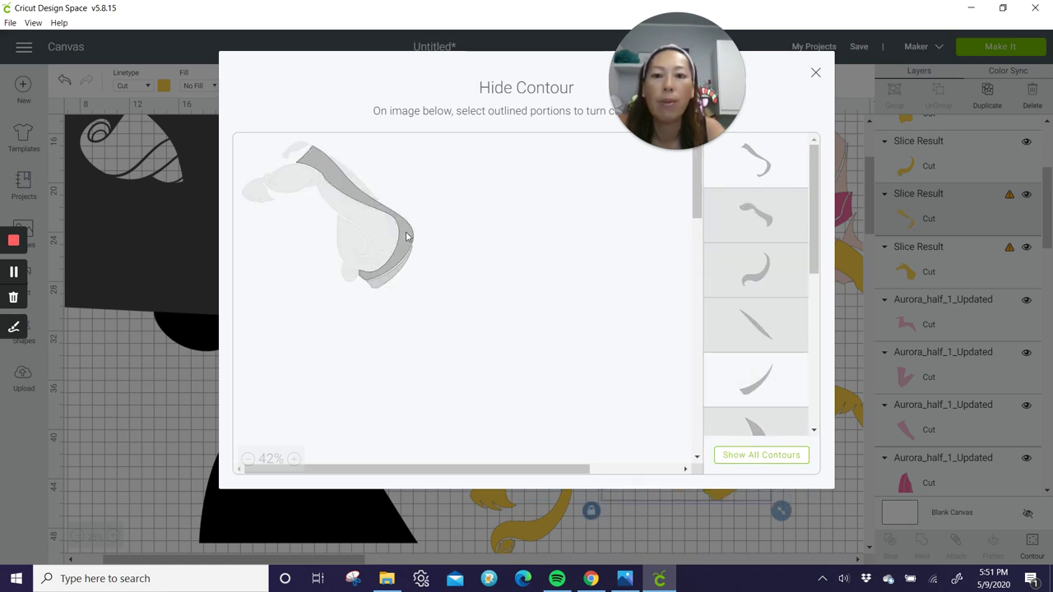
pyautogui.click(407, 236)
pyautogui.click(815, 73)
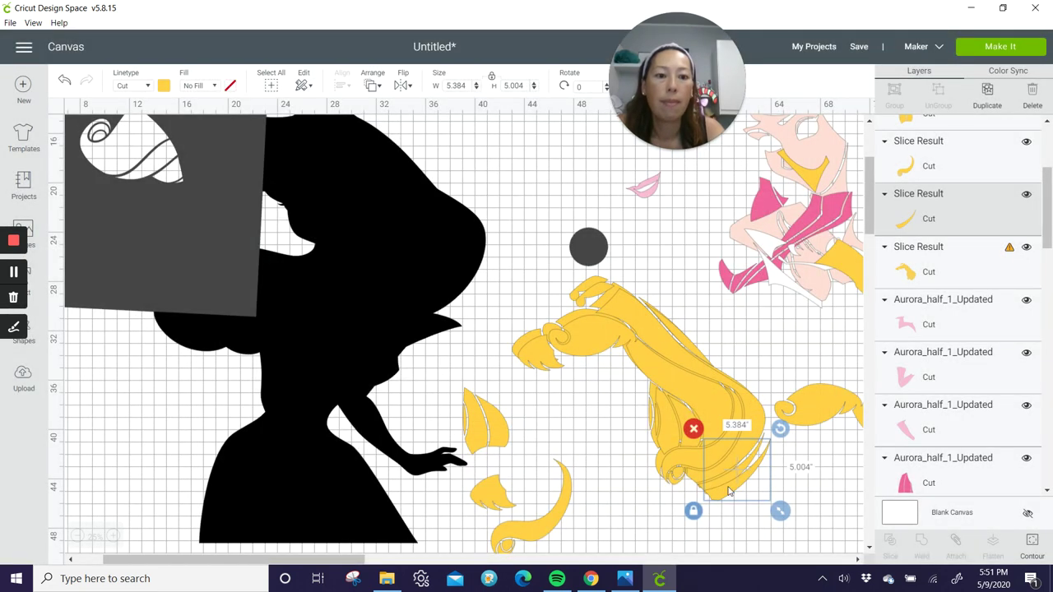
pyautogui.moveTo(728, 491); pyautogui.dragTo(846, 497)
# Isolate the small curl at the top of the next hair copy and move it beside the fan-shaped hair piece
pyautogui.click(945, 252)
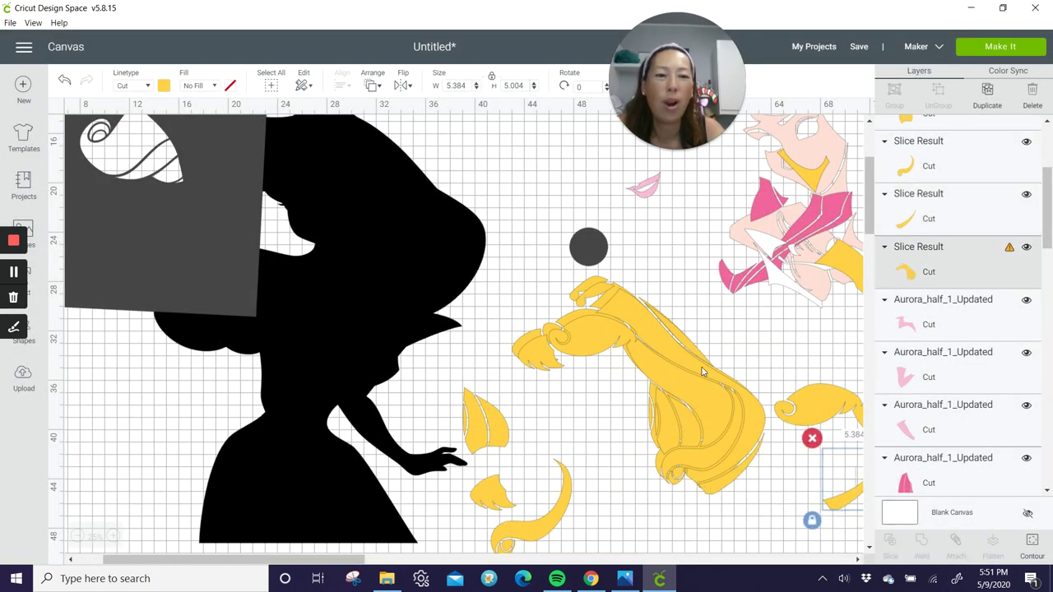
pyautogui.click(1031, 543)
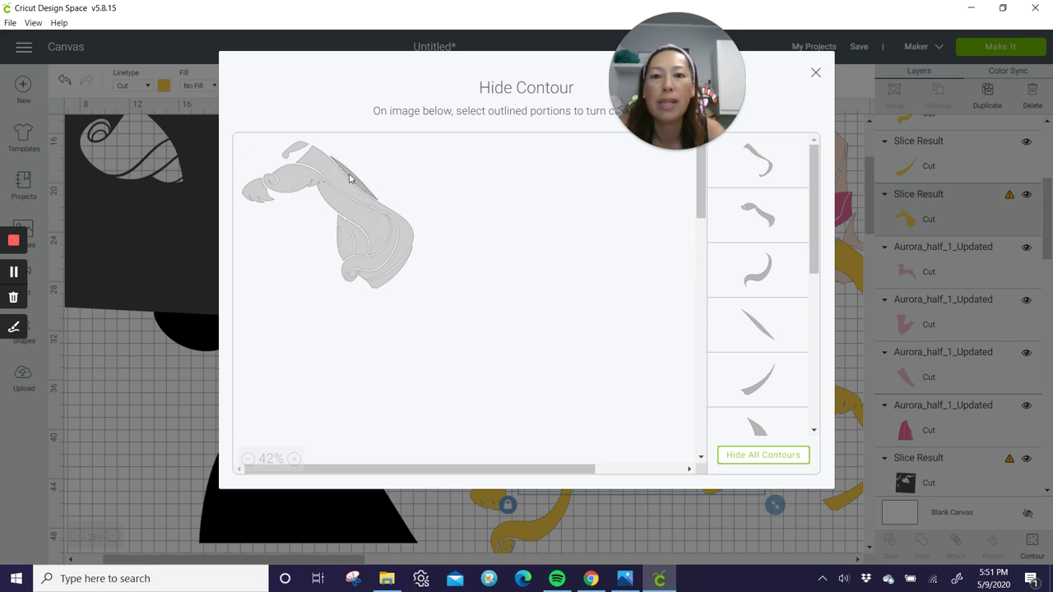
pyautogui.click(754, 457)
pyautogui.click(294, 149)
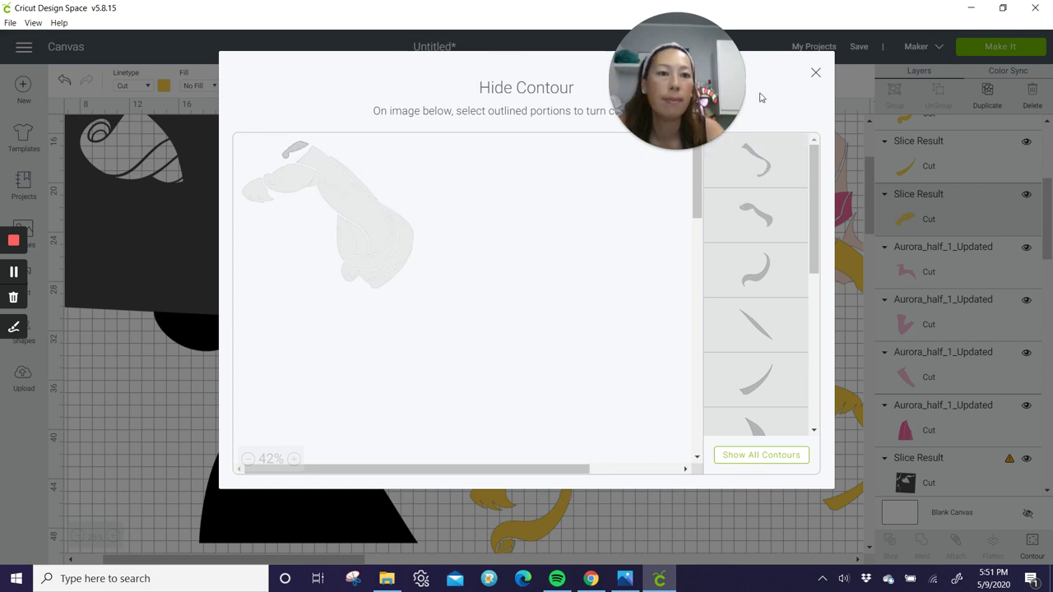
pyautogui.click(815, 76)
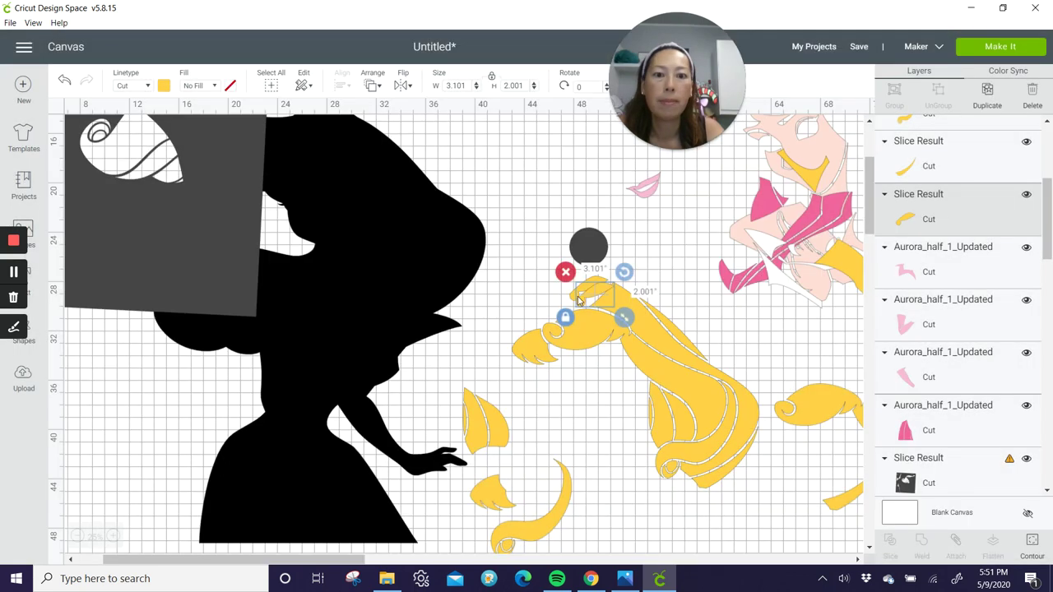
pyautogui.moveTo(580, 303); pyautogui.dragTo(501, 455)
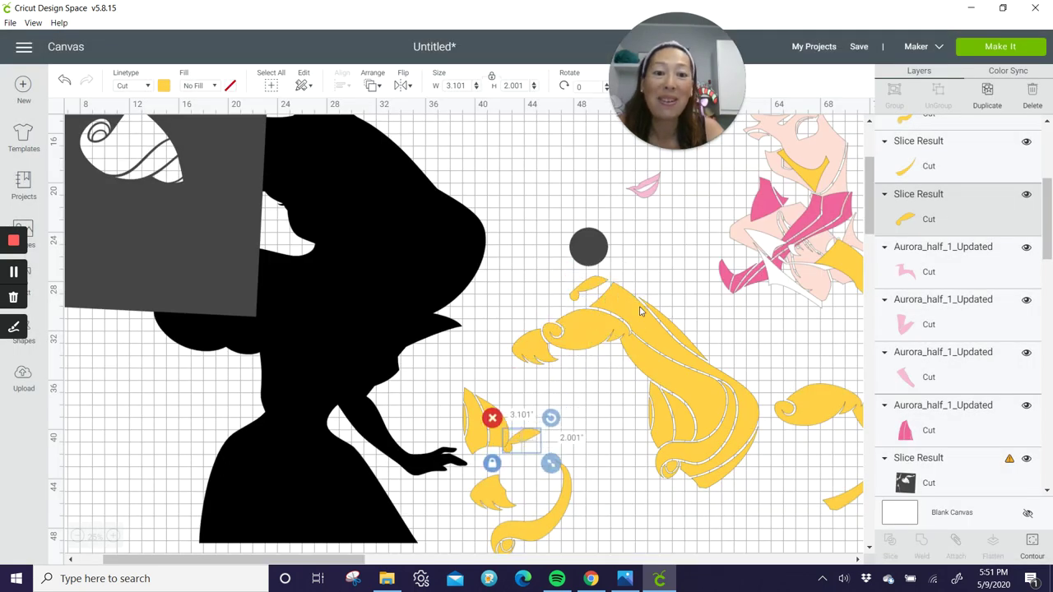
# Isolate the thin straight strand along the hair's upper outer edge and move it next to the separated S-shaped curl
pyautogui.click(654, 362)
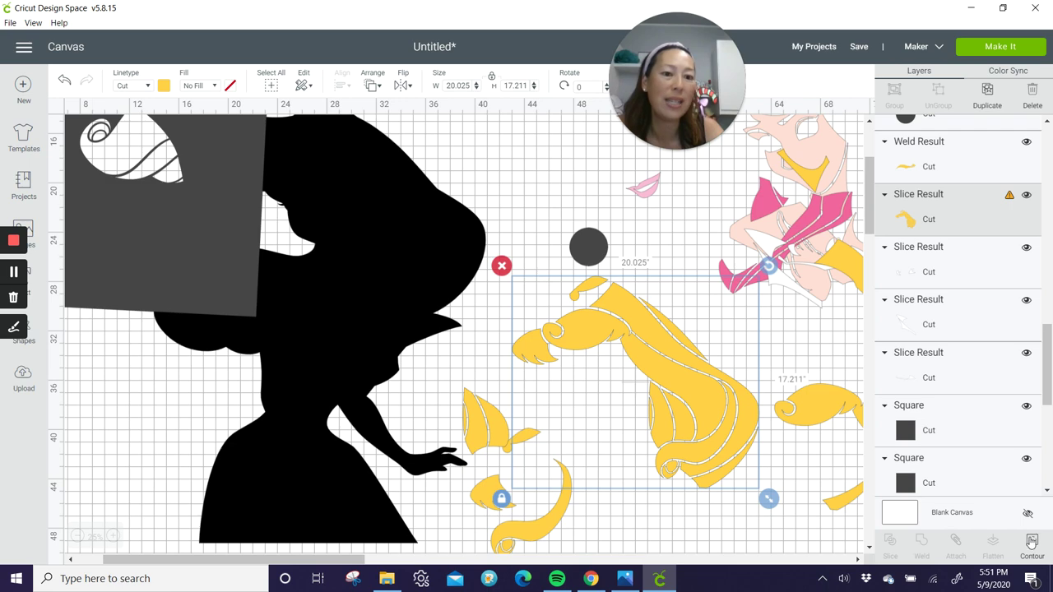
pyautogui.click(1031, 543)
pyautogui.click(754, 455)
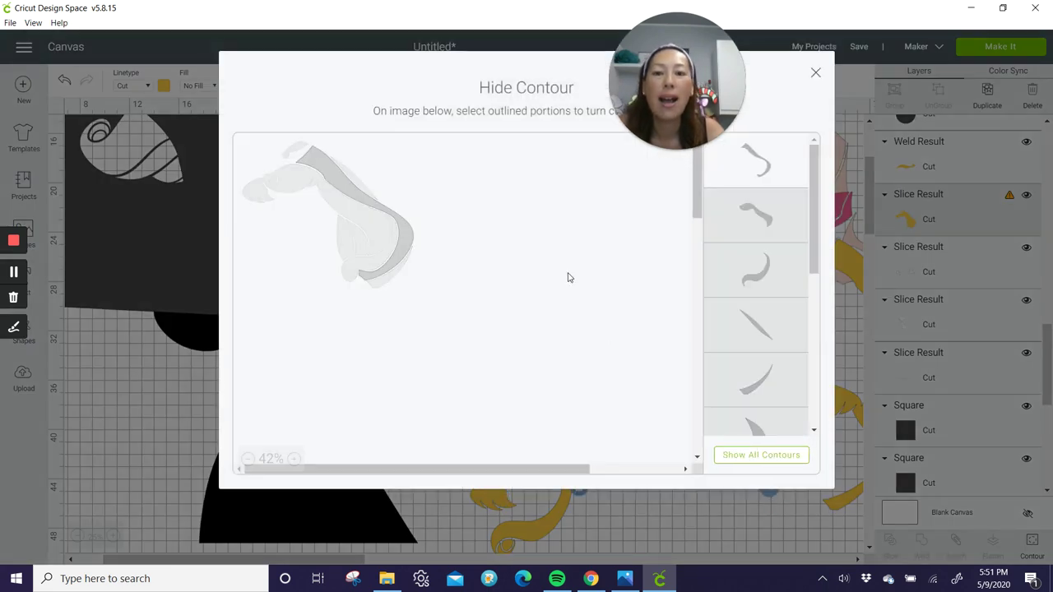
pyautogui.click(379, 197)
pyautogui.click(412, 244)
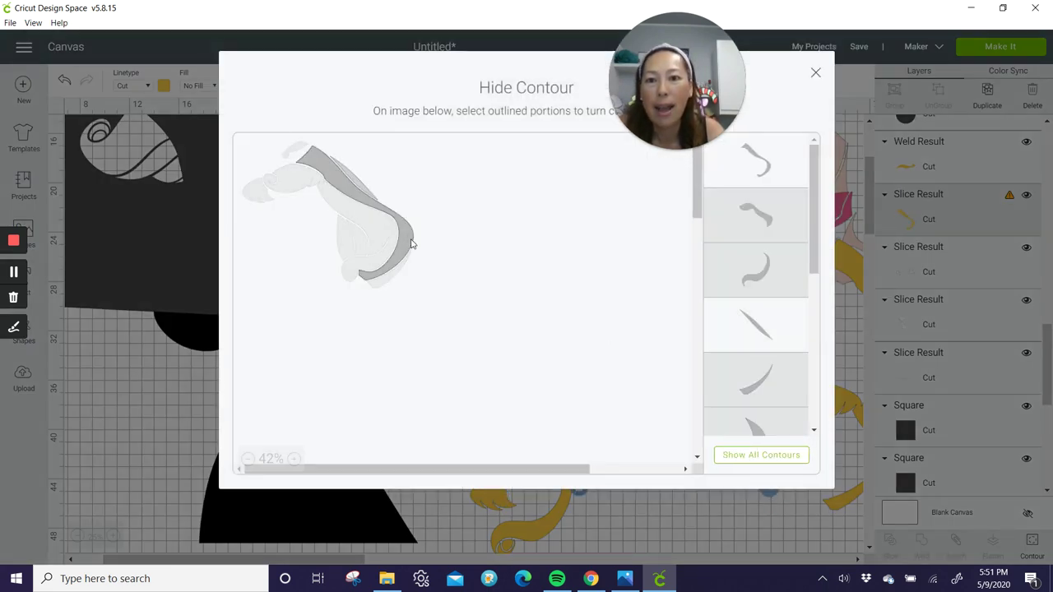
pyautogui.click(815, 72)
pyautogui.moveTo(670, 333); pyautogui.dragTo(534, 549)
# Move the fan-shaped hair piece below the gray circle and lay a duplicate circle, flattened to about 2.72 by 0.72 inches, across its gaps
pyautogui.click(487, 419)
pyautogui.moveTo(487, 420); pyautogui.dragTo(574, 303)
pyautogui.click(588, 247)
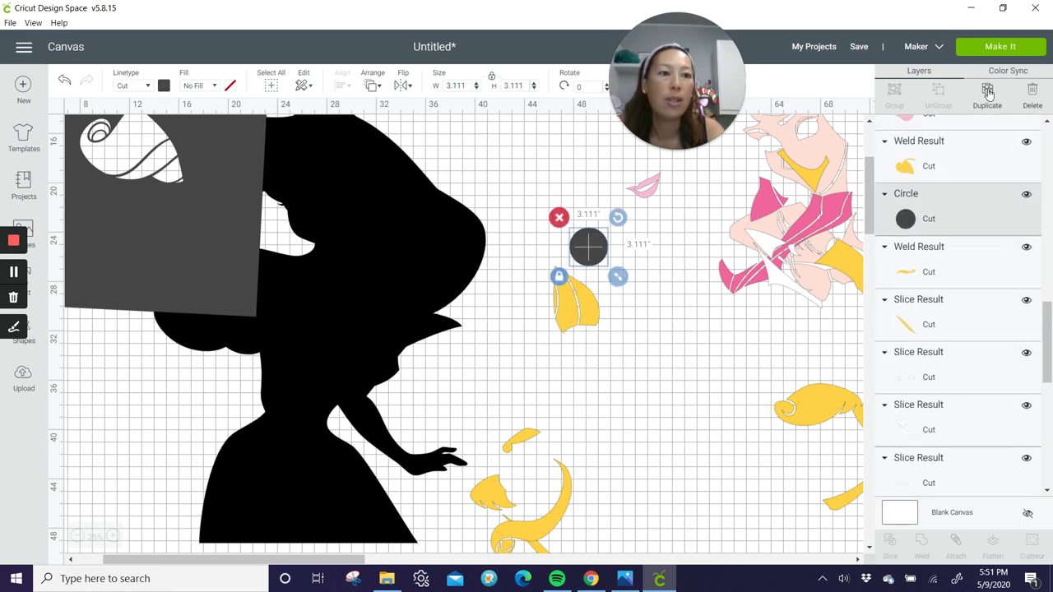
pyautogui.moveTo(588, 247); pyautogui.dragTo(603, 268)
pyautogui.moveTo(637, 341); pyautogui.dragTo(572, 295)
pyautogui.click(605, 379)
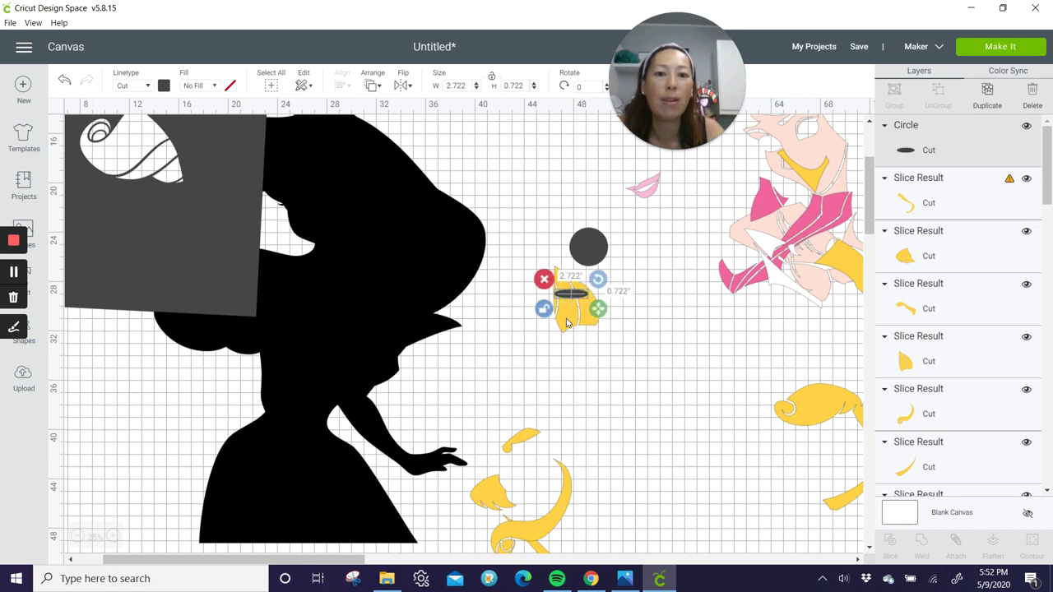
# Weld the flattened circle to the fan-shaped hair piece and move the welded piece closer to the silhouette
pyautogui.click(597, 355)
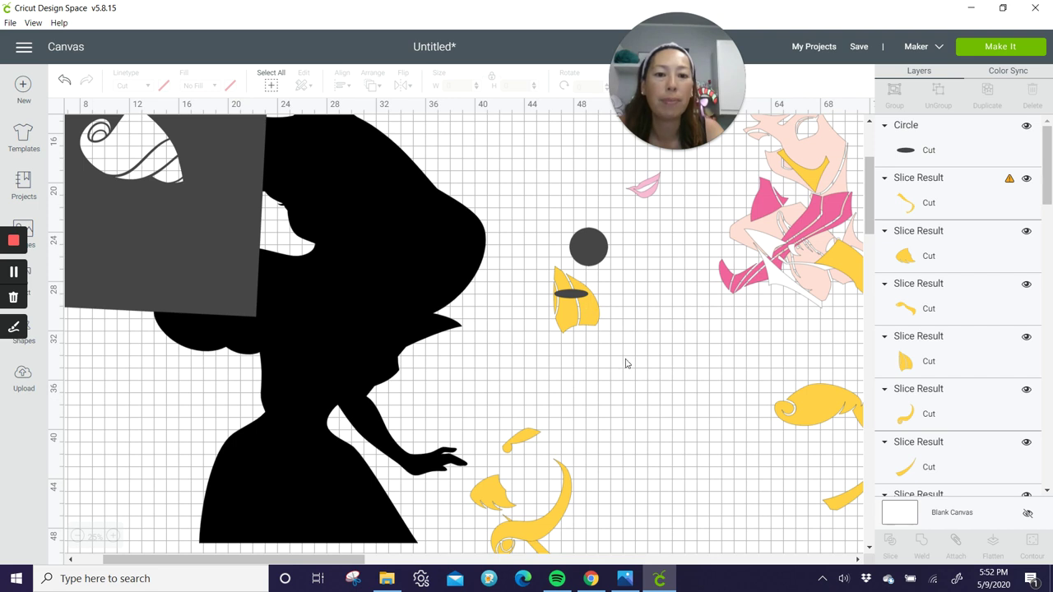
pyautogui.moveTo(625, 362); pyautogui.dragTo(550, 286)
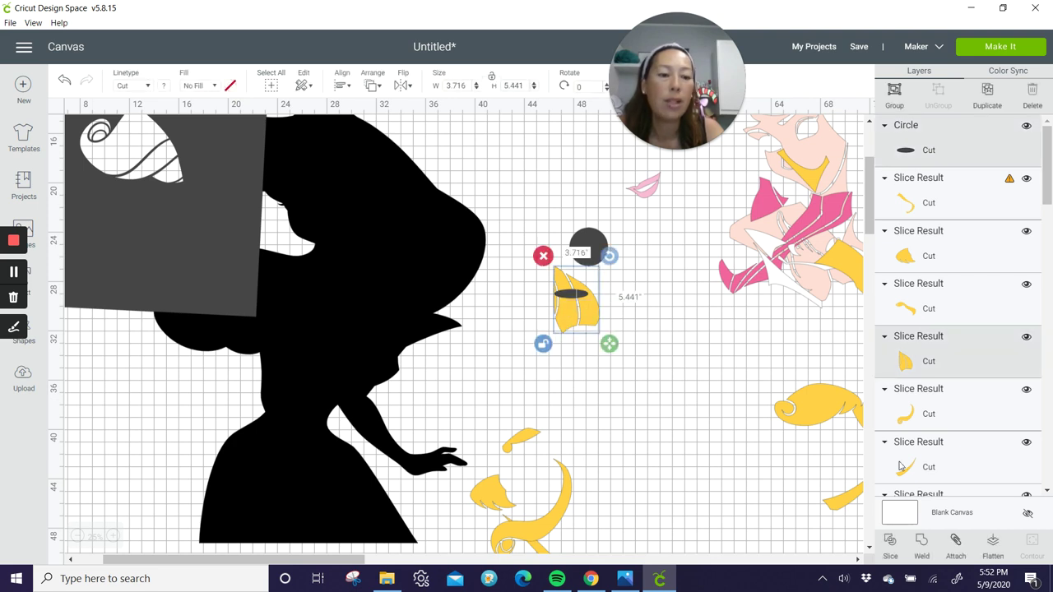
pyautogui.click(921, 545)
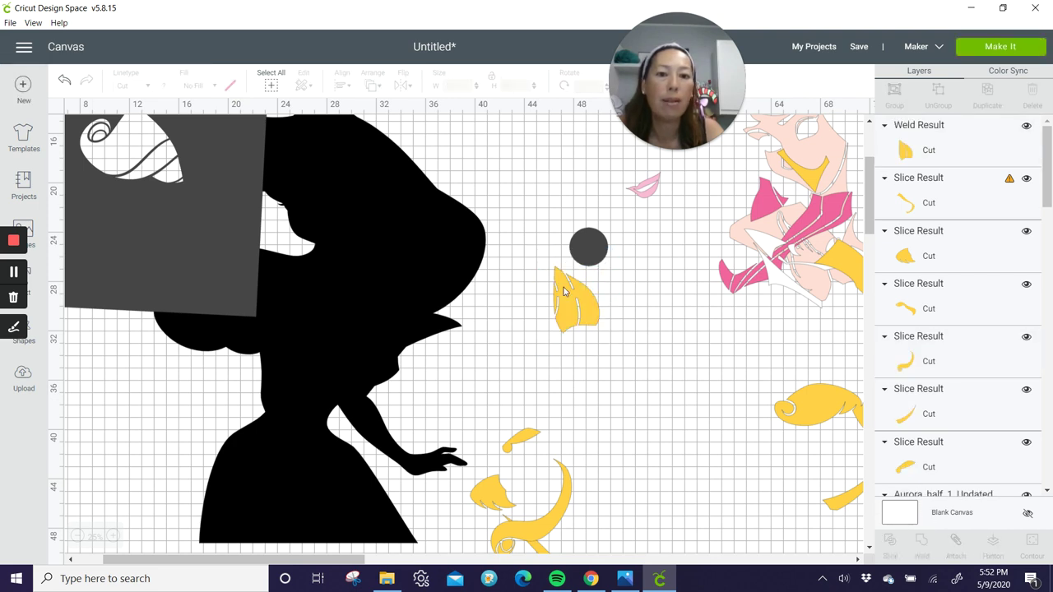
pyautogui.moveTo(564, 292); pyautogui.dragTo(509, 346)
# Move the S-shaped curl to open space and weld a duplicate circle about 1.83 inches wide over its spiral end
pyautogui.scroll(-2, 646, 361)
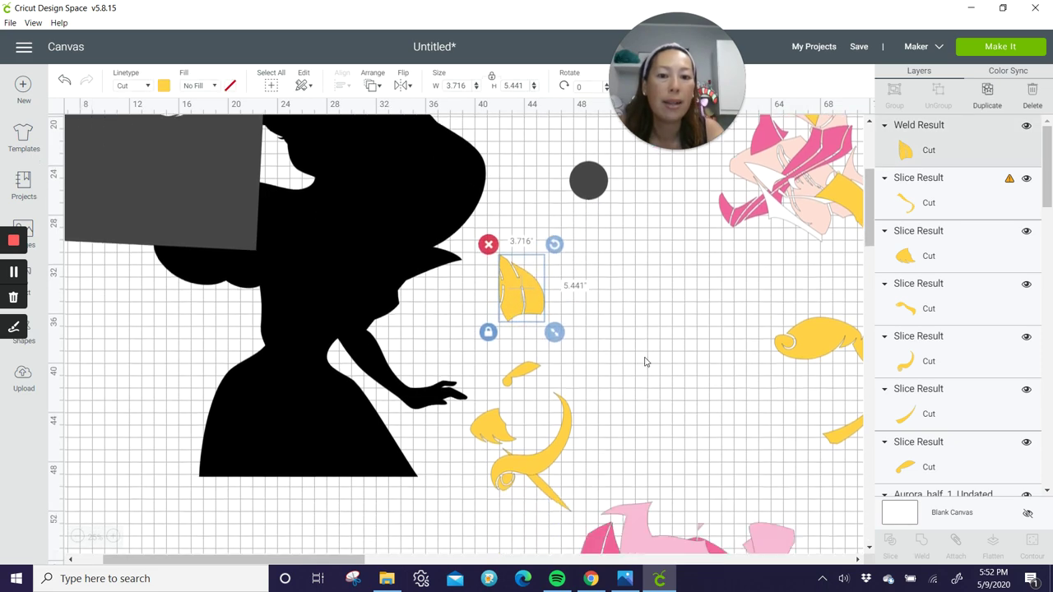
pyautogui.moveTo(491, 490); pyautogui.dragTo(627, 329)
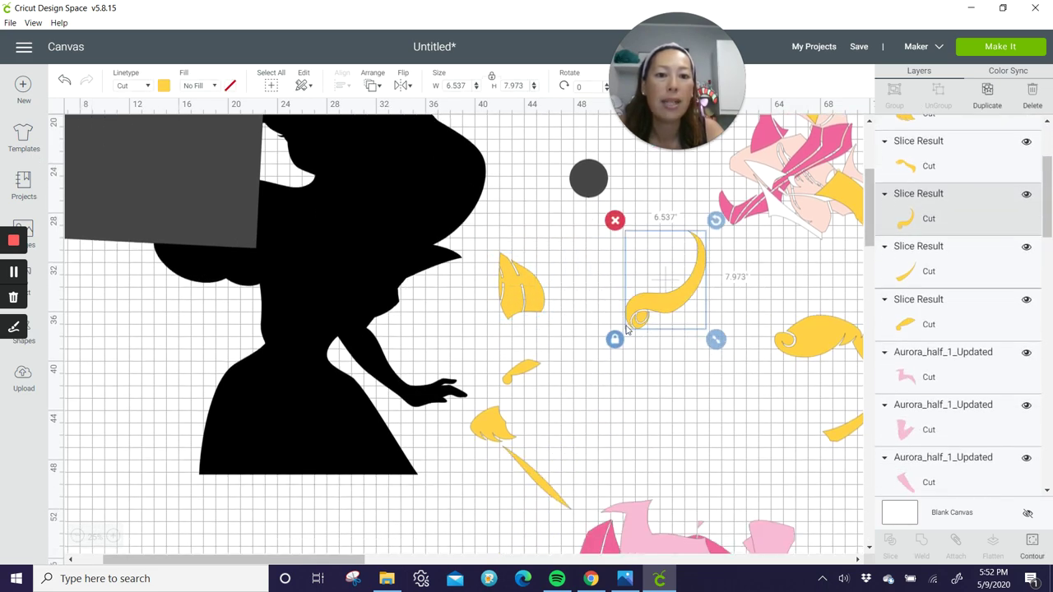
pyautogui.click(580, 181)
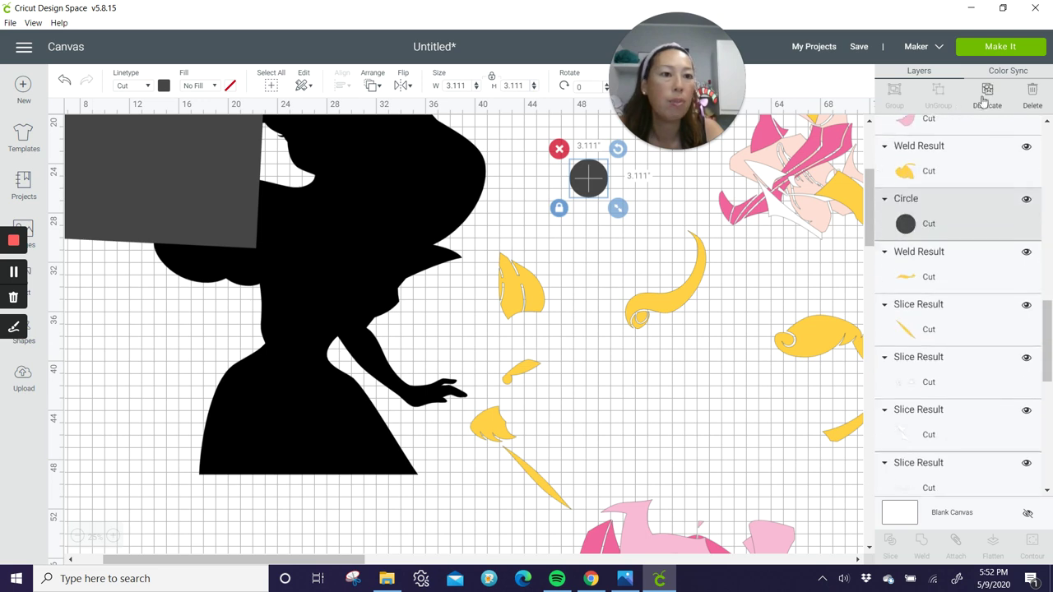
pyautogui.hotkey('ctrl', 'd')
pyautogui.moveTo(597, 189); pyautogui.dragTo(629, 310)
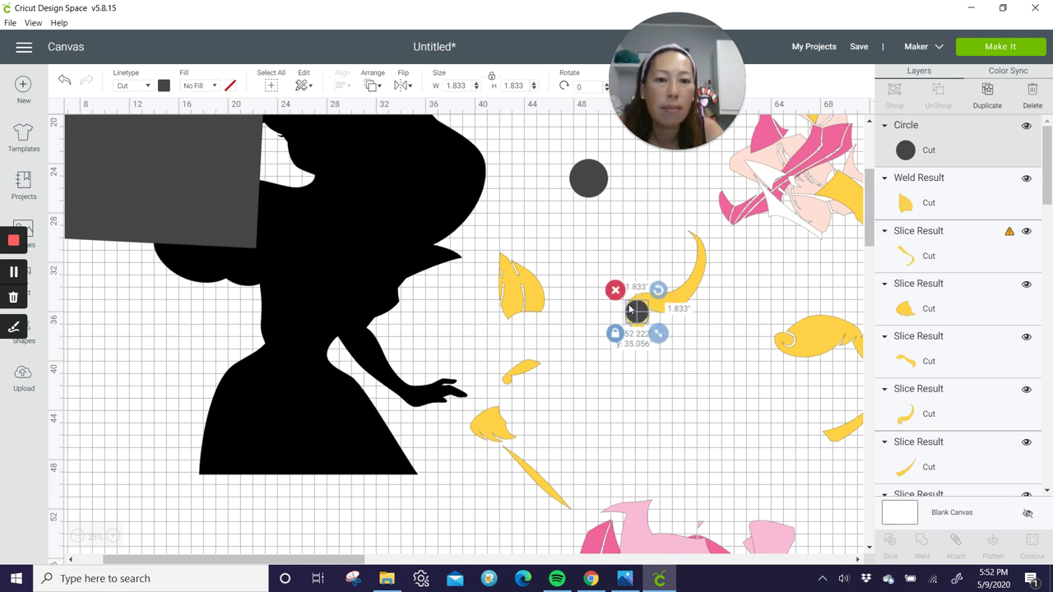
pyautogui.moveTo(648, 367); pyautogui.dragTo(637, 273)
pyautogui.click(920, 543)
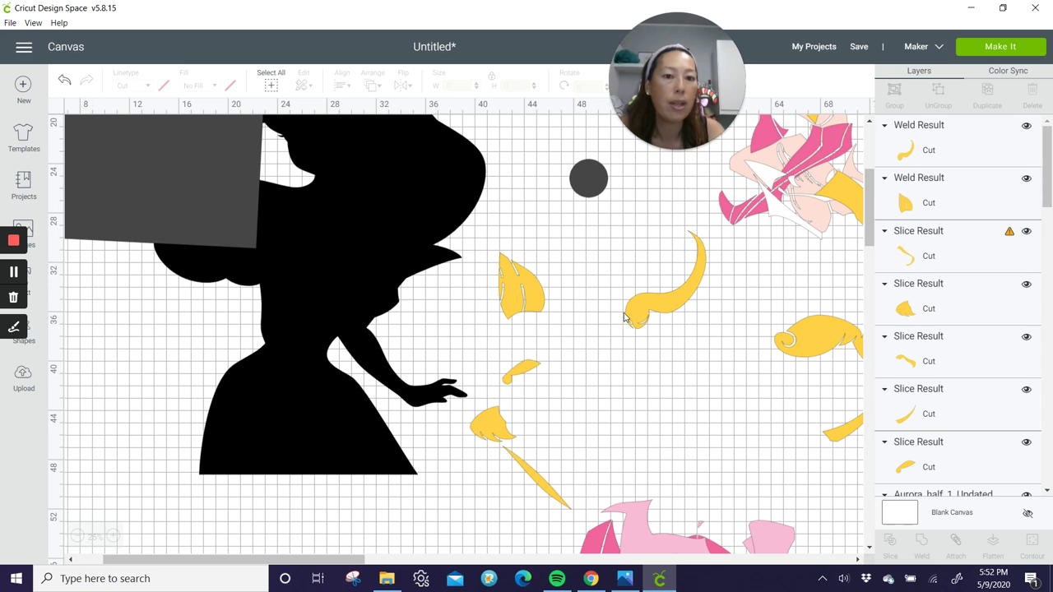
# Hide the leftover crescent-shaped contour inside the welded S-shaped curl
pyautogui.click(636, 314)
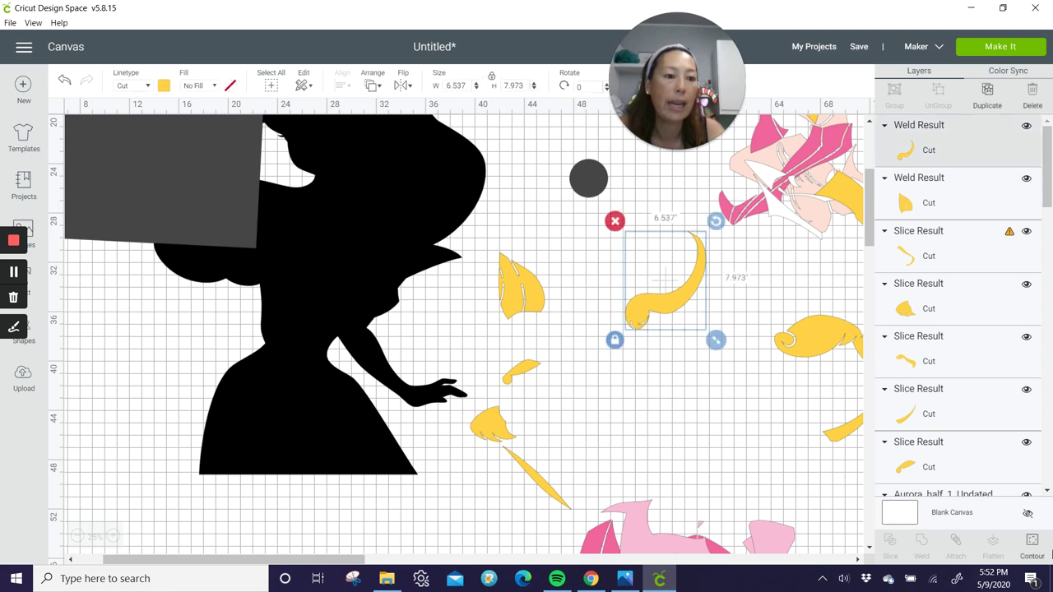
pyautogui.click(1032, 542)
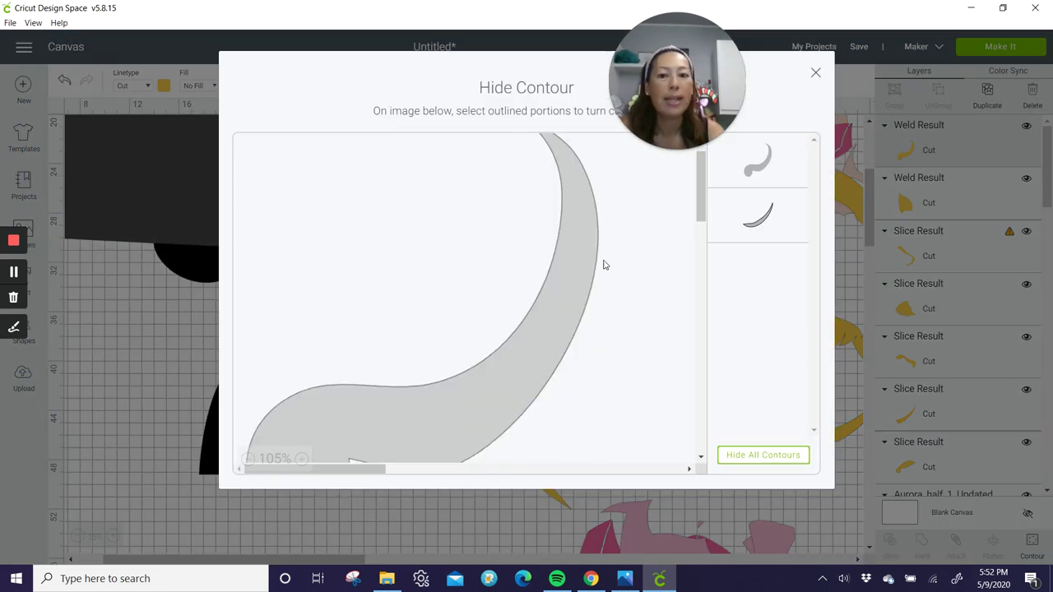
pyautogui.scroll(-3, 601, 263)
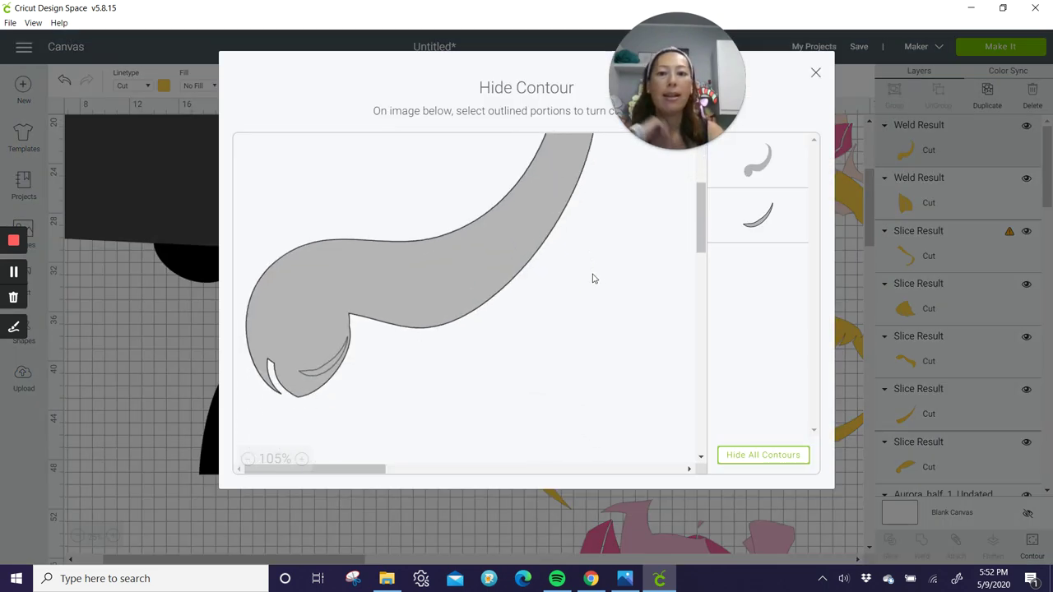
pyautogui.click(325, 345)
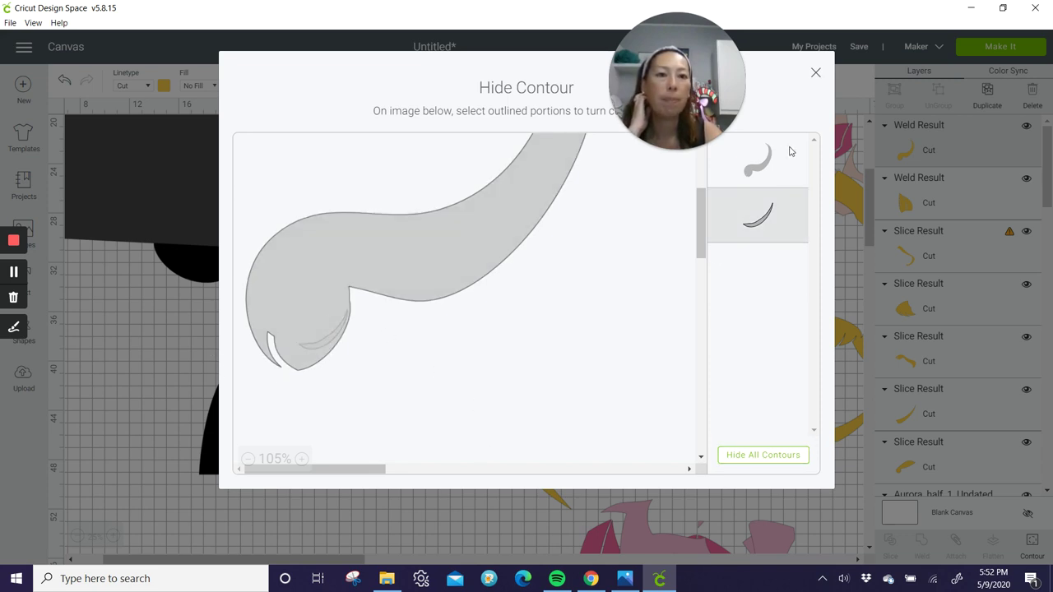
pyautogui.click(814, 75)
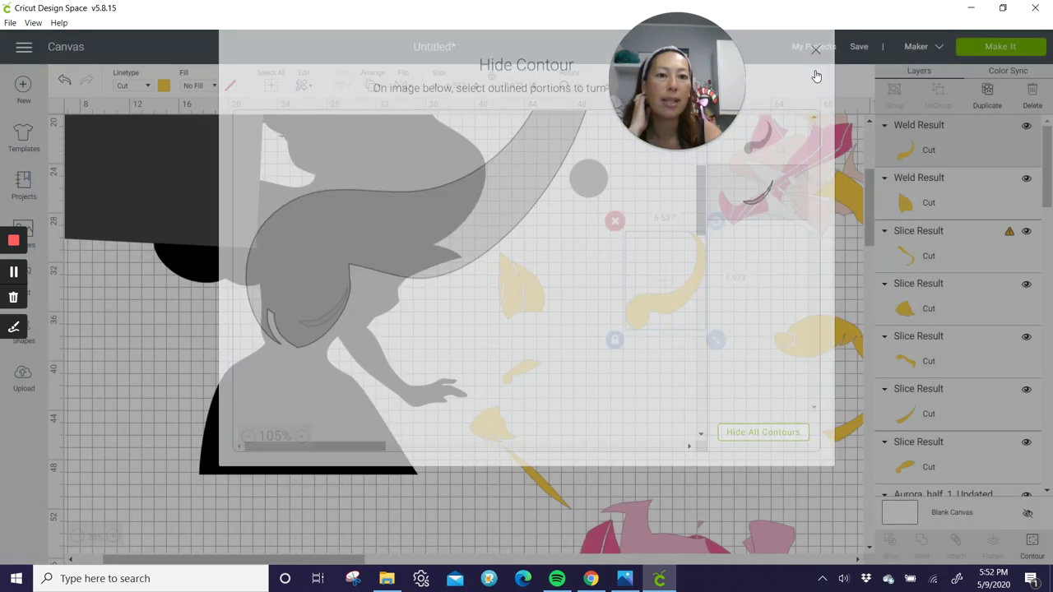
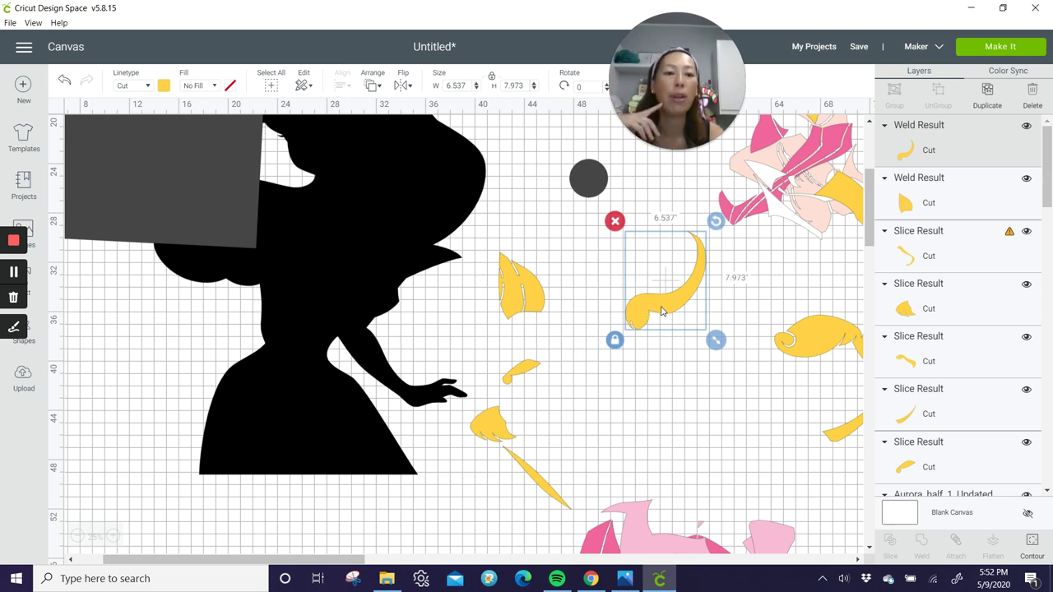
# Move the S-shaped curl onto the fan-shaped piece beside the silhouette and place the long wavy hair piece in open space
pyautogui.moveTo(662, 311); pyautogui.dragTo(487, 324)
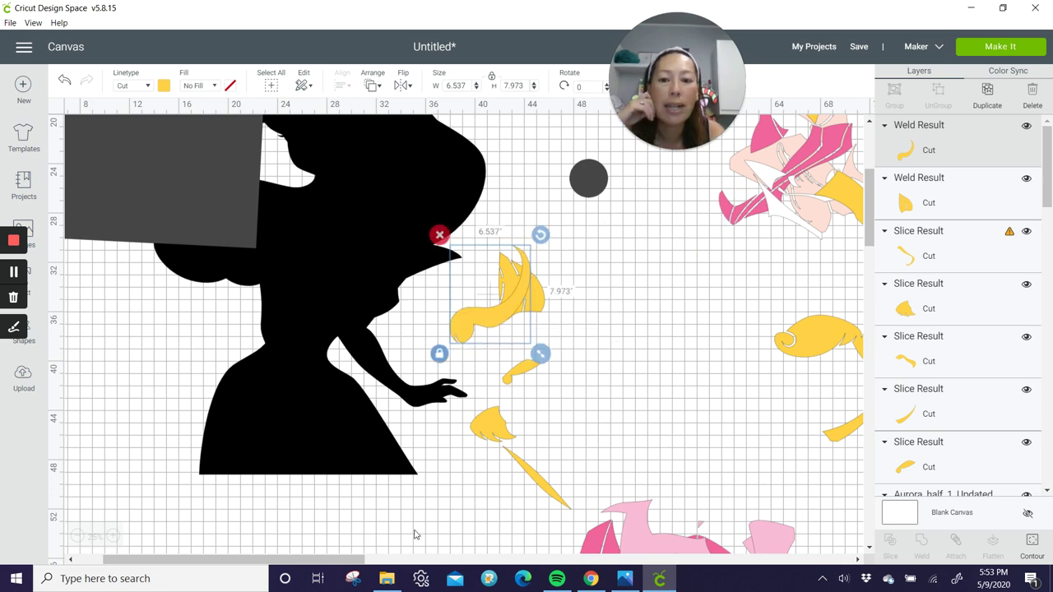
pyautogui.hscroll(5, 416, 534)
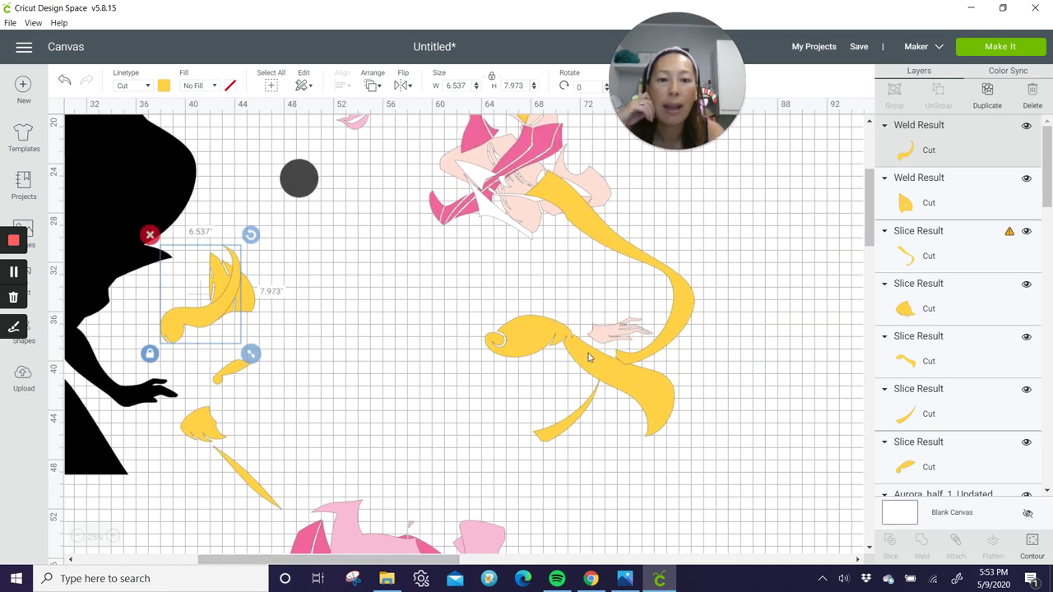
pyautogui.click(587, 356)
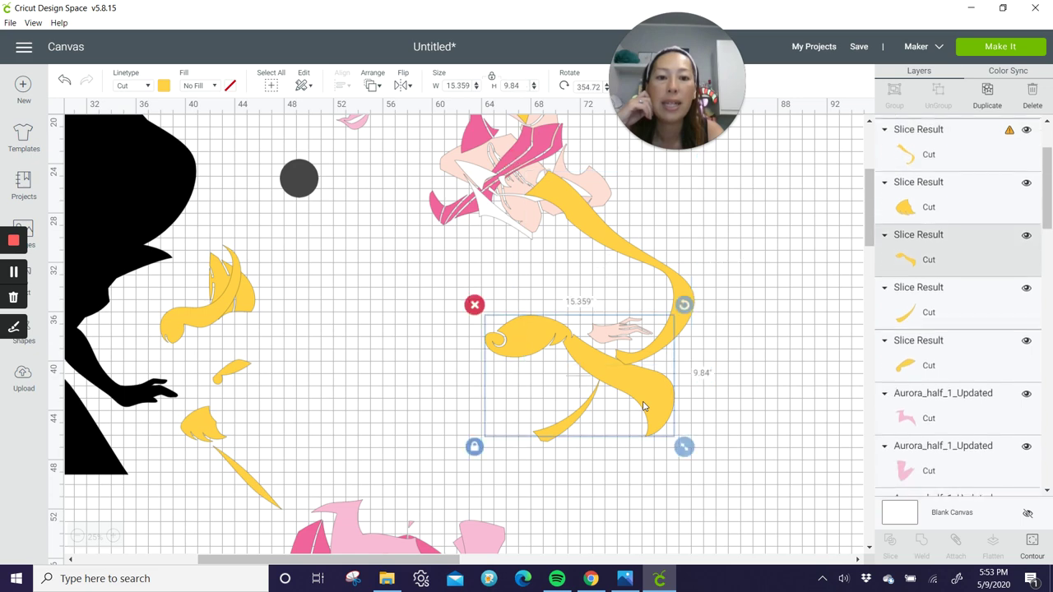
pyautogui.moveTo(643, 405); pyautogui.dragTo(460, 379)
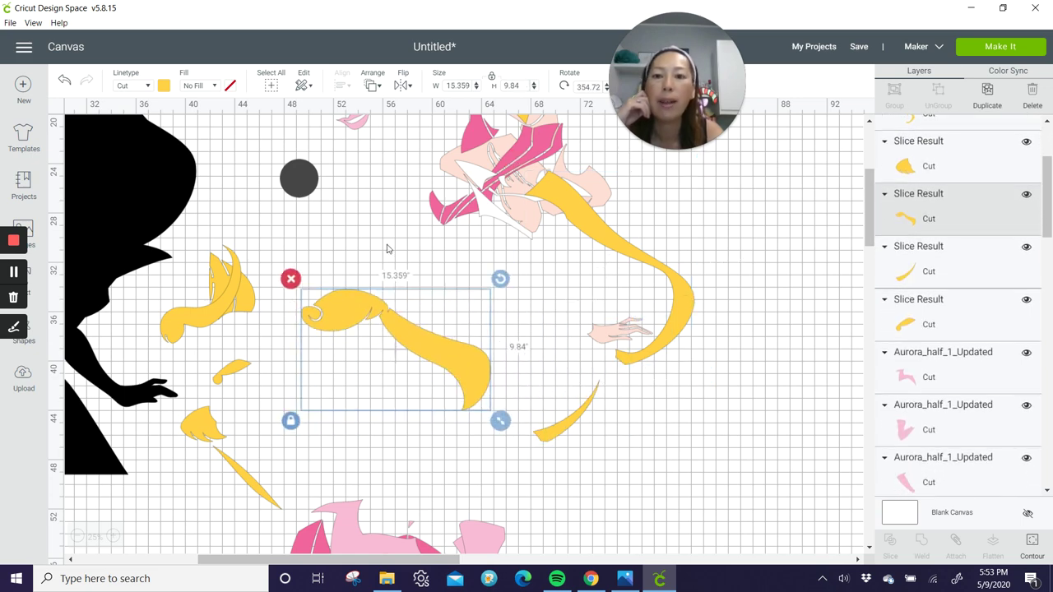
# Stretch the gray circle into an ellipse about 12.56 by 5 inches, tilt it slightly, and position it over the wavy piece's curled end
pyautogui.click(297, 178)
pyautogui.moveTo(298, 178); pyautogui.dragTo(465, 311)
pyautogui.click(286, 281)
pyautogui.moveTo(371, 244); pyautogui.dragTo(313, 283)
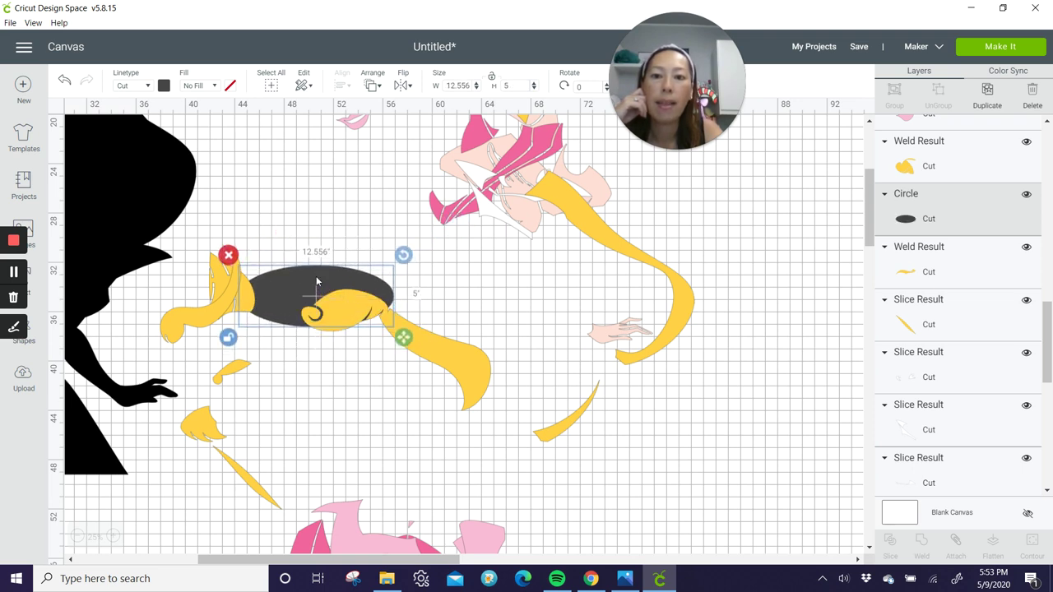
pyautogui.moveTo(403, 256); pyautogui.dragTo(393, 238)
pyautogui.moveTo(325, 281); pyautogui.dragTo(321, 293)
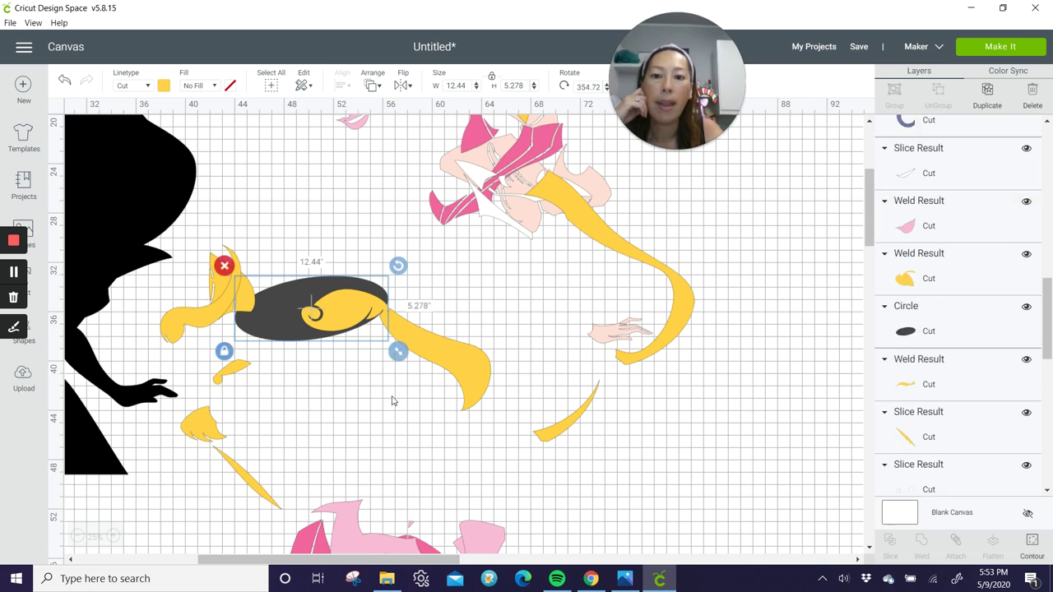
# Slice the wavy hair piece with the tilted gray ellipse to separate its curled end from its tail
pyautogui.click(399, 416)
pyautogui.click(389, 444)
pyautogui.moveTo(389, 444); pyautogui.dragTo(363, 267)
pyautogui.click(921, 544)
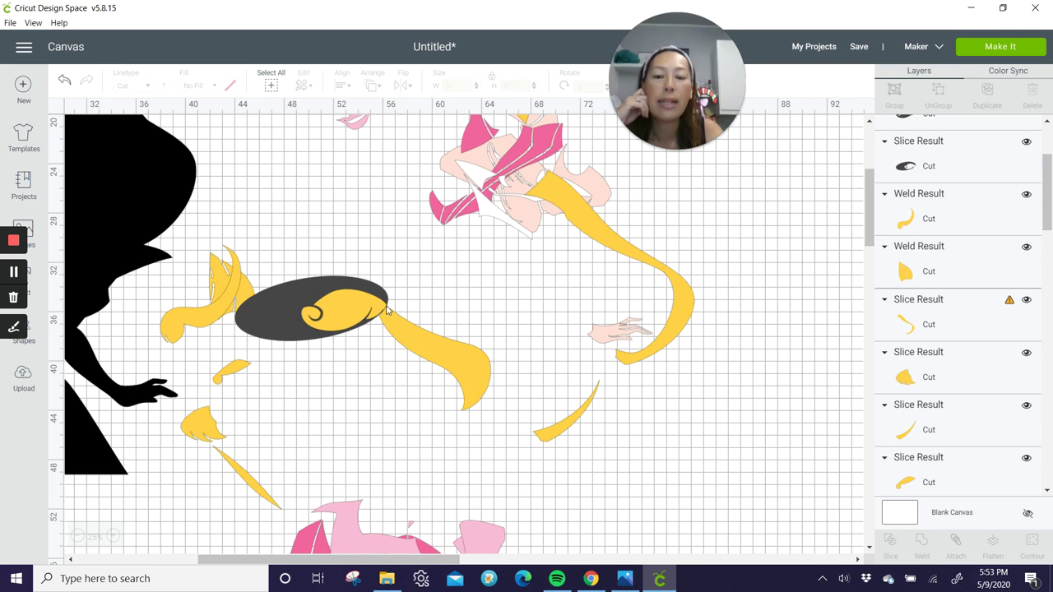
# Move the sliced curled end above the gray ellipse and set the tail piece beside it
pyautogui.hotkey('ctrl', 'z')
pyautogui.moveTo(360, 295); pyautogui.dragTo(361, 225)
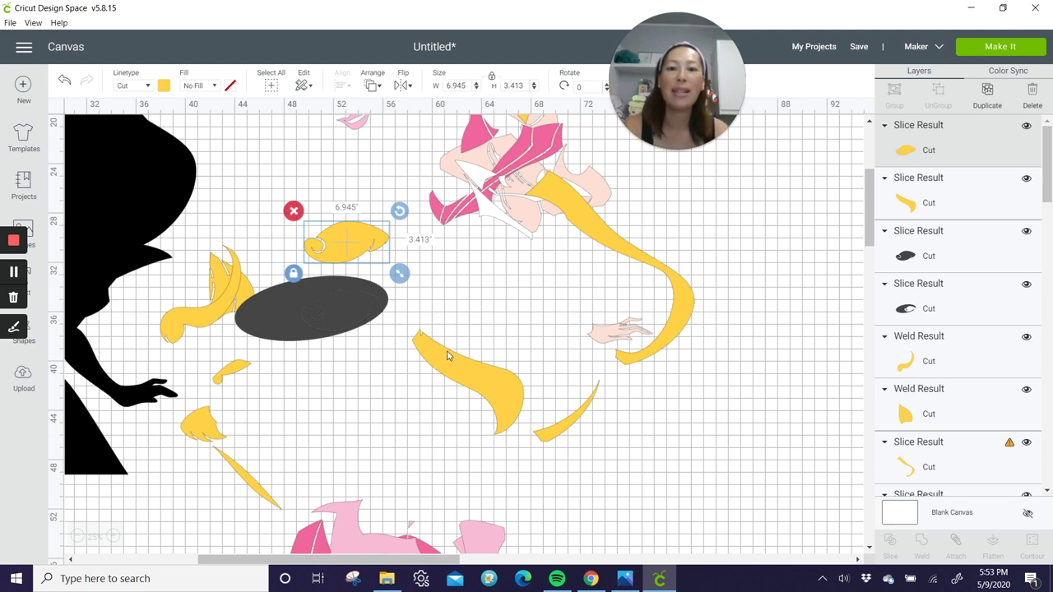
pyautogui.moveTo(439, 356); pyautogui.dragTo(341, 240)
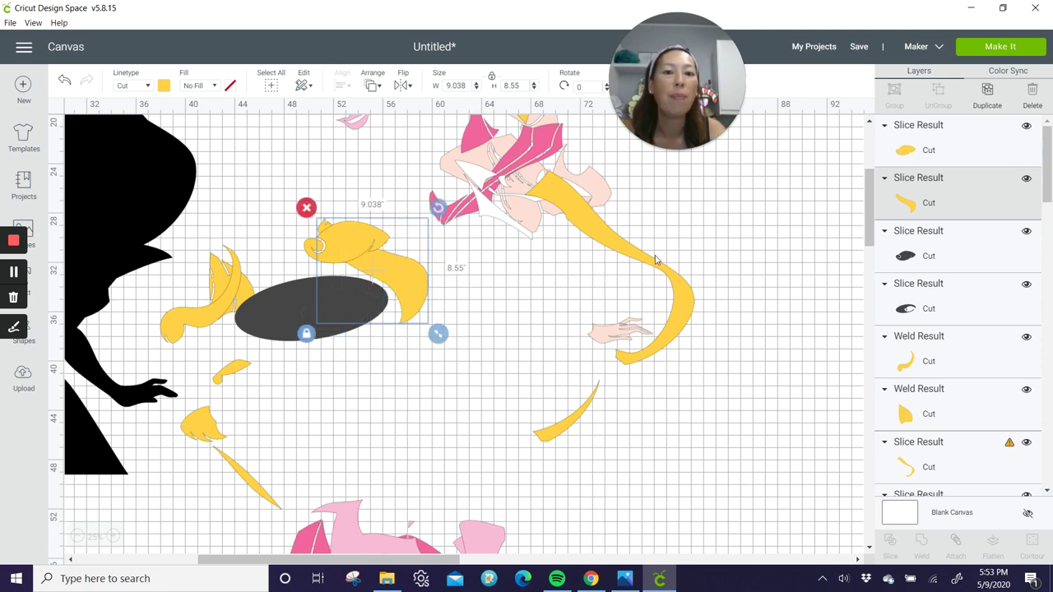
# Move the long hair strand to open space and rotate it to about 21.61 degrees
pyautogui.click(637, 255)
pyautogui.moveTo(634, 255); pyautogui.dragTo(707, 416)
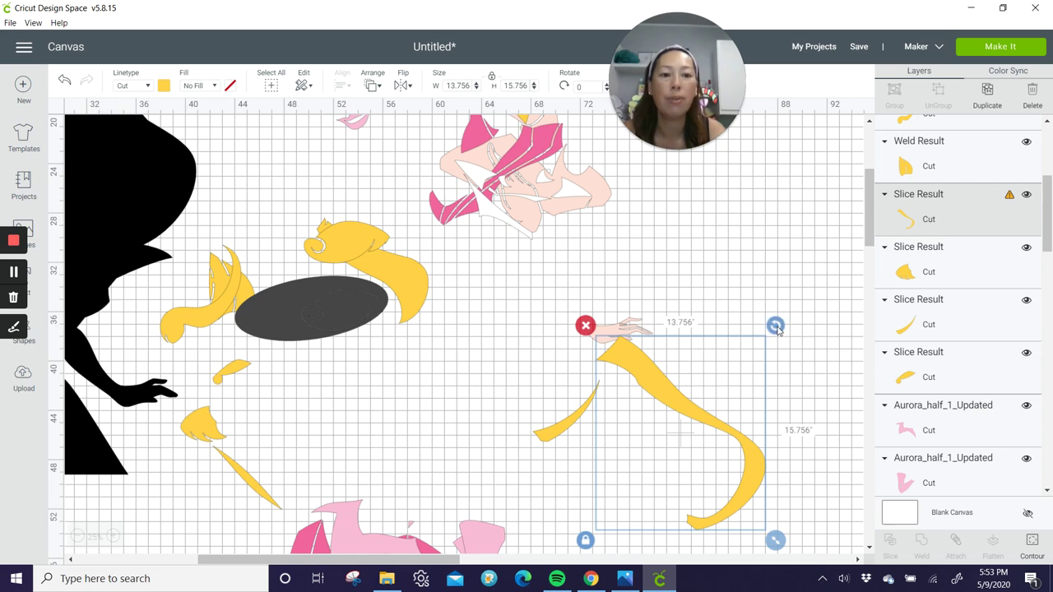
pyautogui.moveTo(774, 325); pyautogui.dragTo(808, 366)
# Add a text object and set its font to I Love Glitter
pyautogui.moveTo(289, 561); pyautogui.dragTo(173, 568)
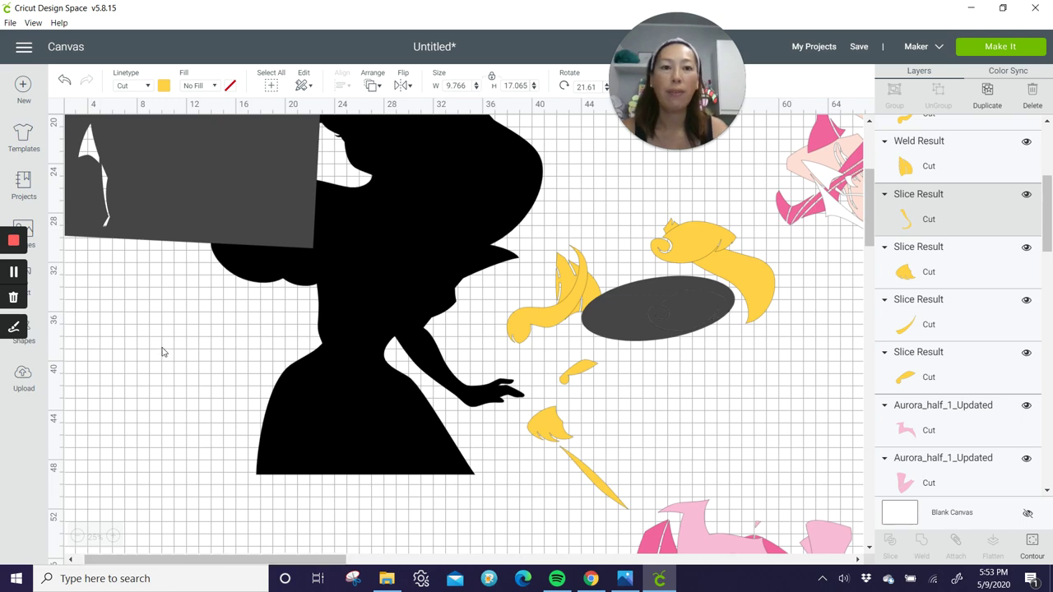
pyautogui.click(41, 280)
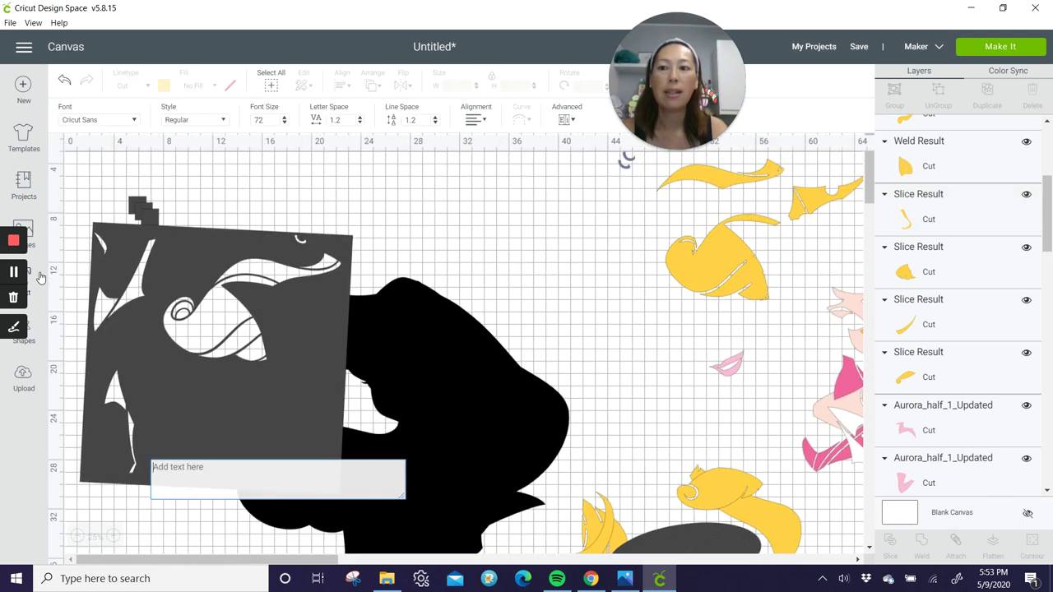
pyautogui.click(134, 121)
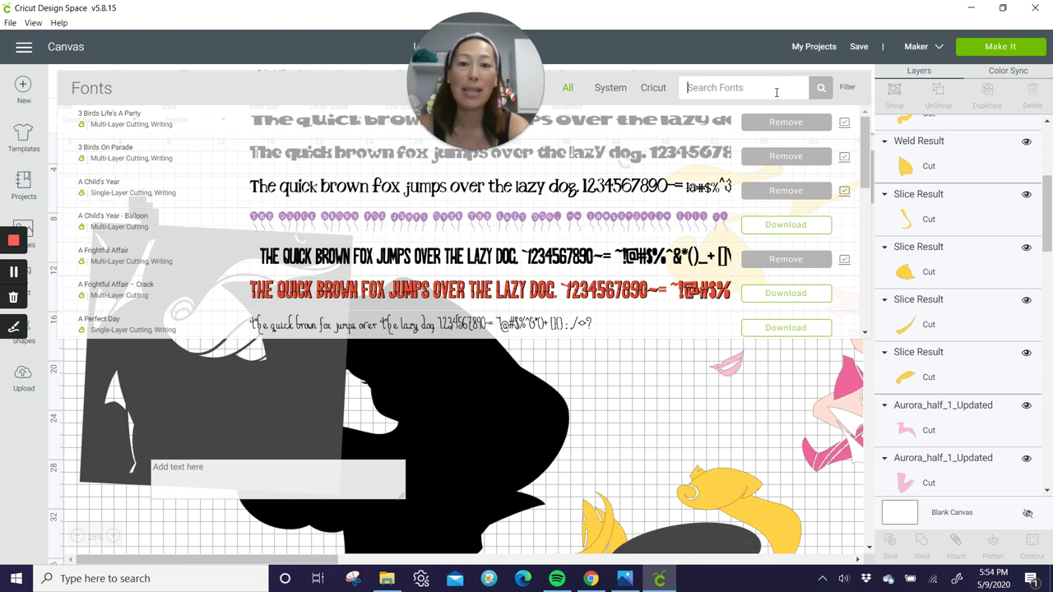
pyautogui.write('i love')
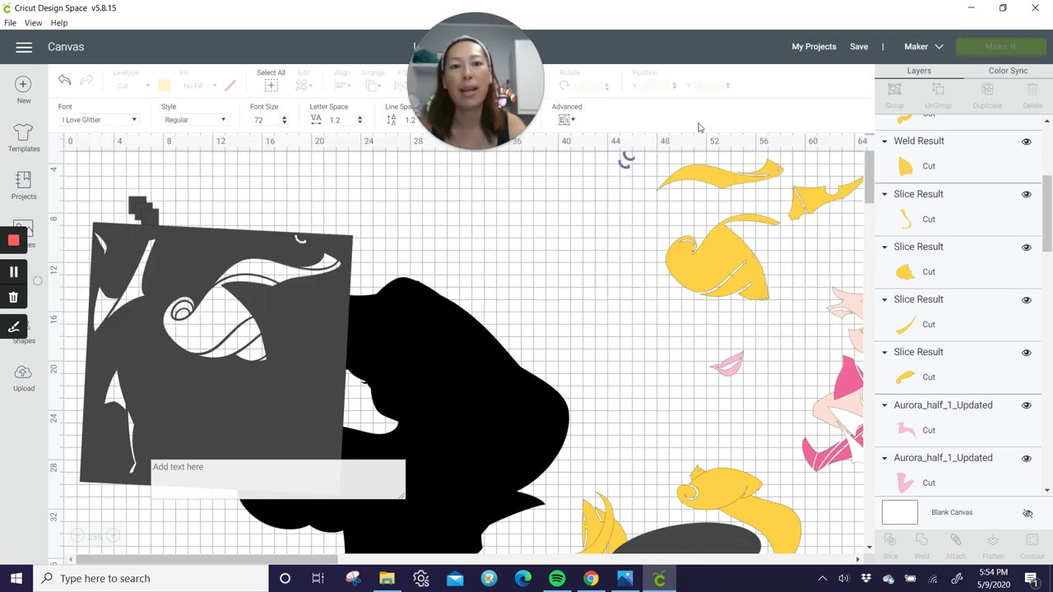
pyautogui.click(697, 129)
# Enter the bracket characters [] as the text and enlarge the resulting flourishes to about 20.86 by 1.18 inches
pyautogui.click(350, 484)
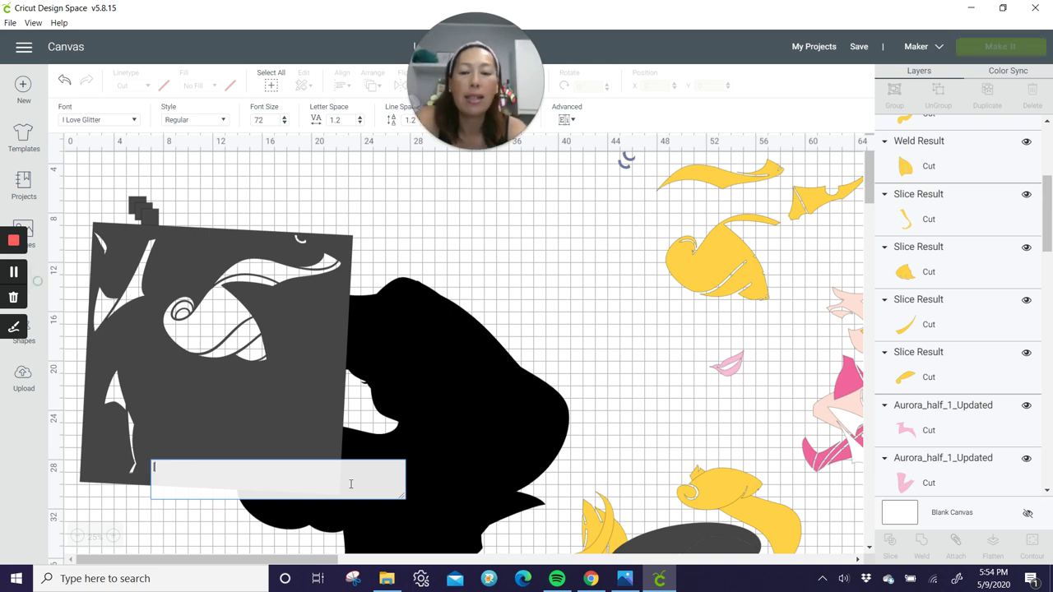
pyautogui.click(350, 489)
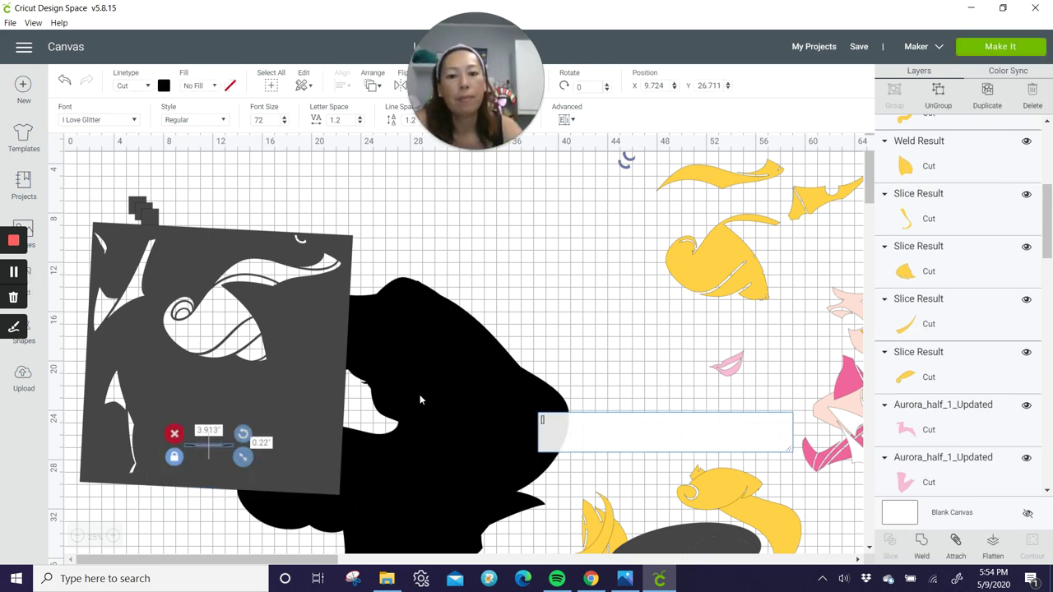
pyautogui.moveTo(218, 448); pyautogui.dragTo(785, 323)
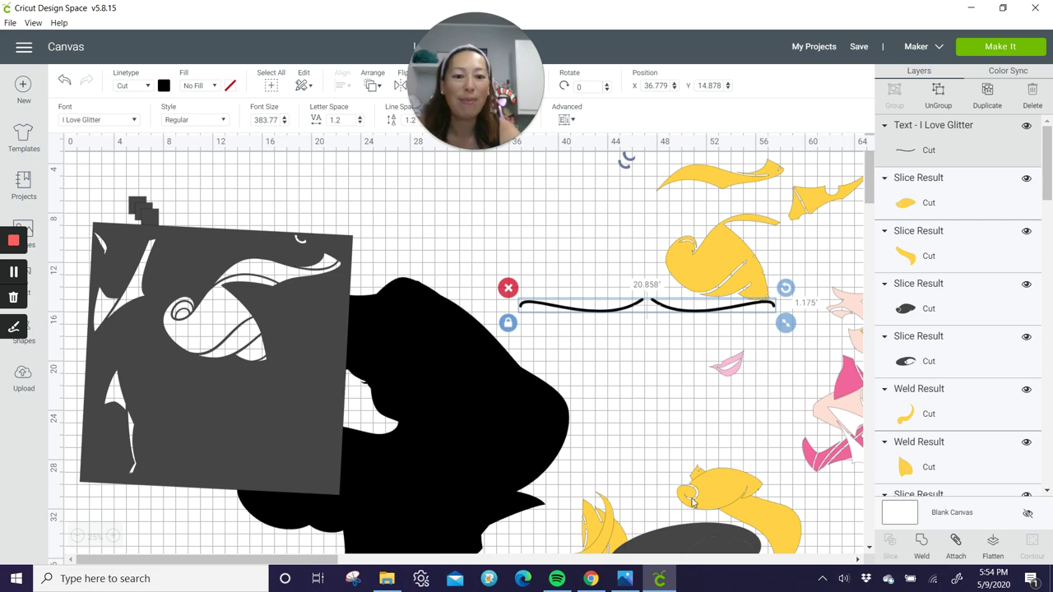
# Move the pair of flourishes to the open space above the long hair strand
pyautogui.scroll(-4, 693, 501)
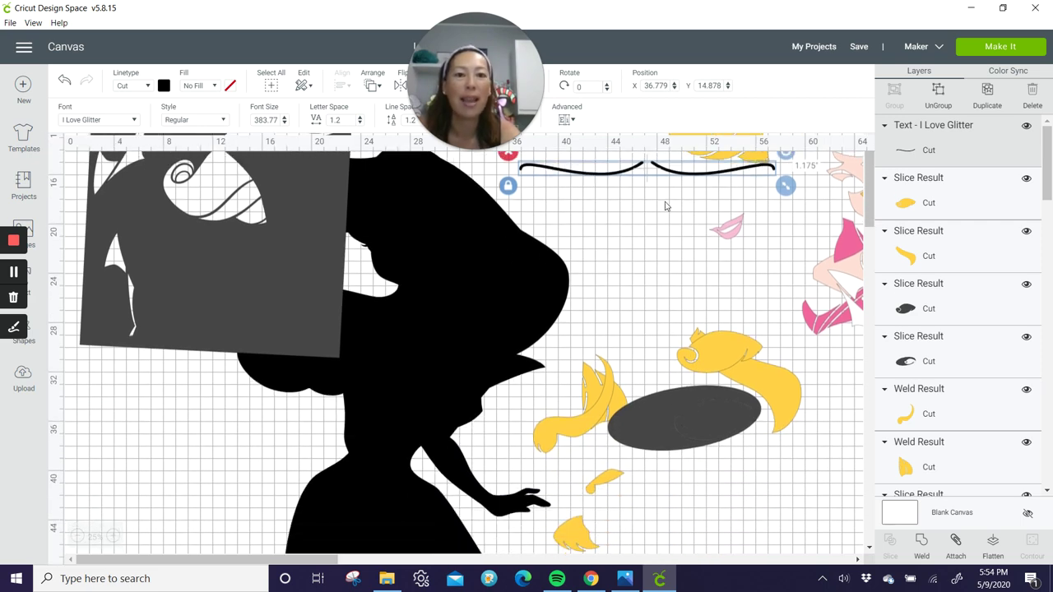
pyautogui.moveTo(691, 177); pyautogui.dragTo(693, 232)
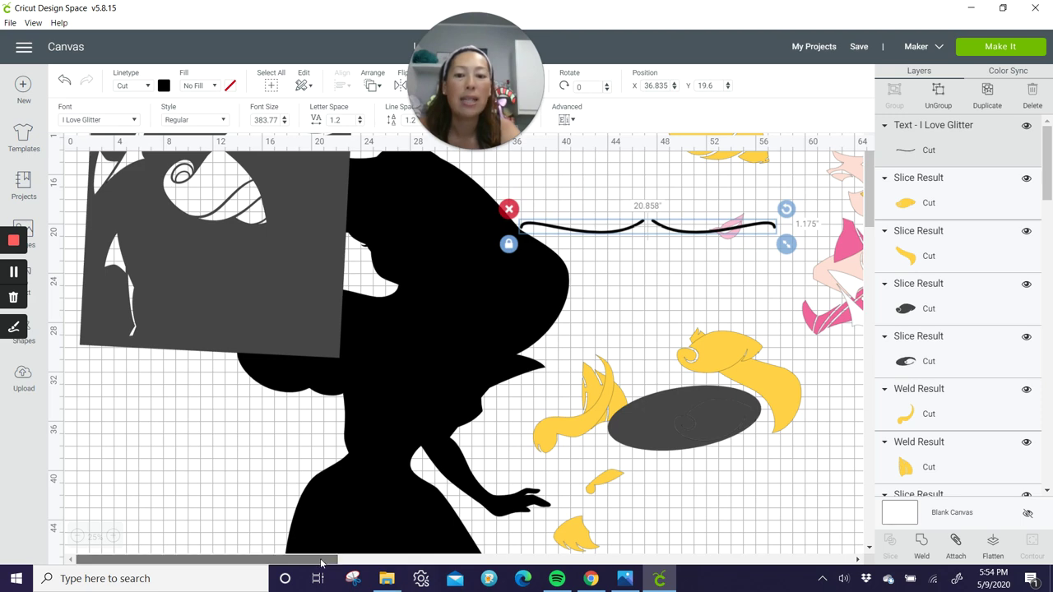
pyautogui.moveTo(311, 560); pyautogui.dragTo(457, 560)
pyautogui.scroll(-4, 484, 444)
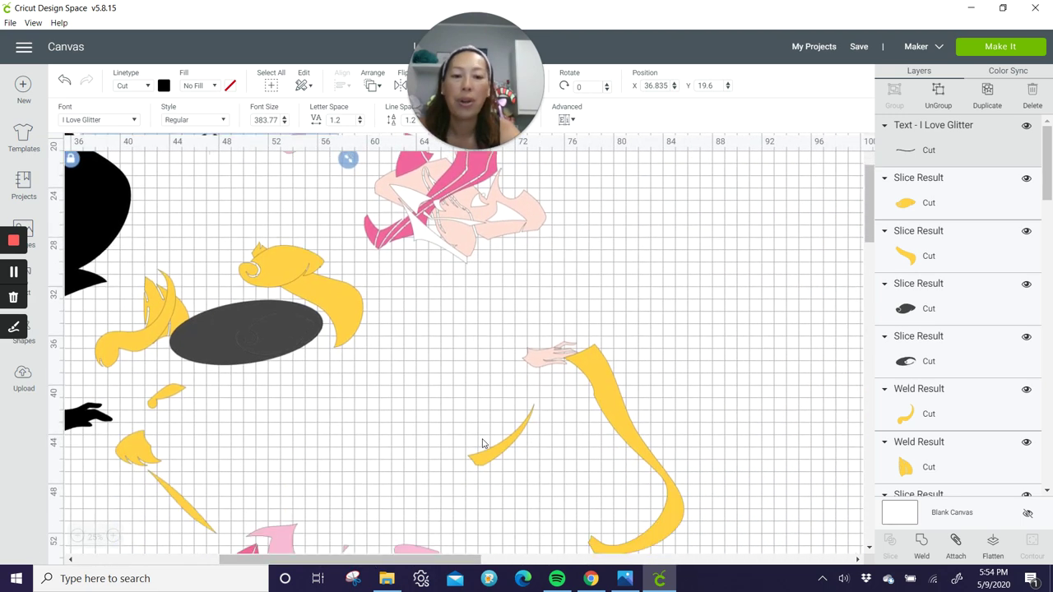
pyautogui.scroll(4, 393, 192)
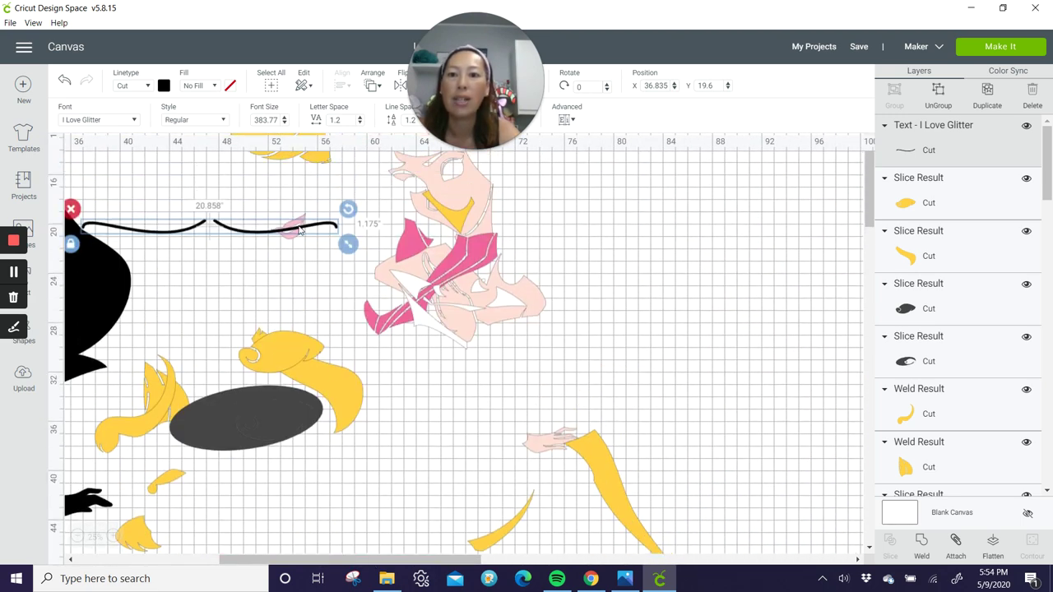
pyautogui.moveTo(298, 245); pyautogui.dragTo(762, 302)
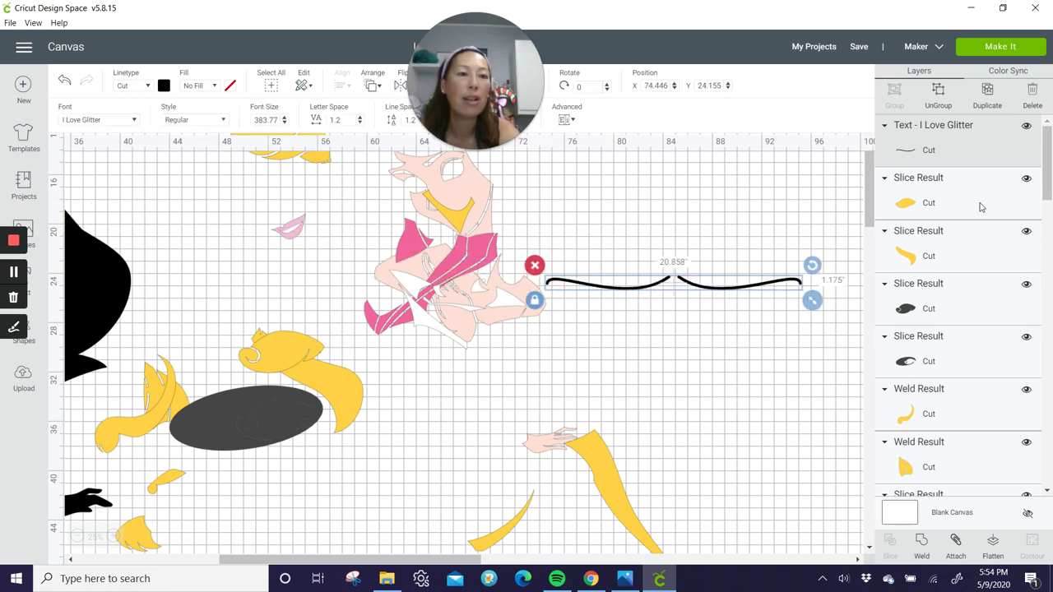
# Ungroup the pair of flourishes and delete the second one
pyautogui.click(940, 94)
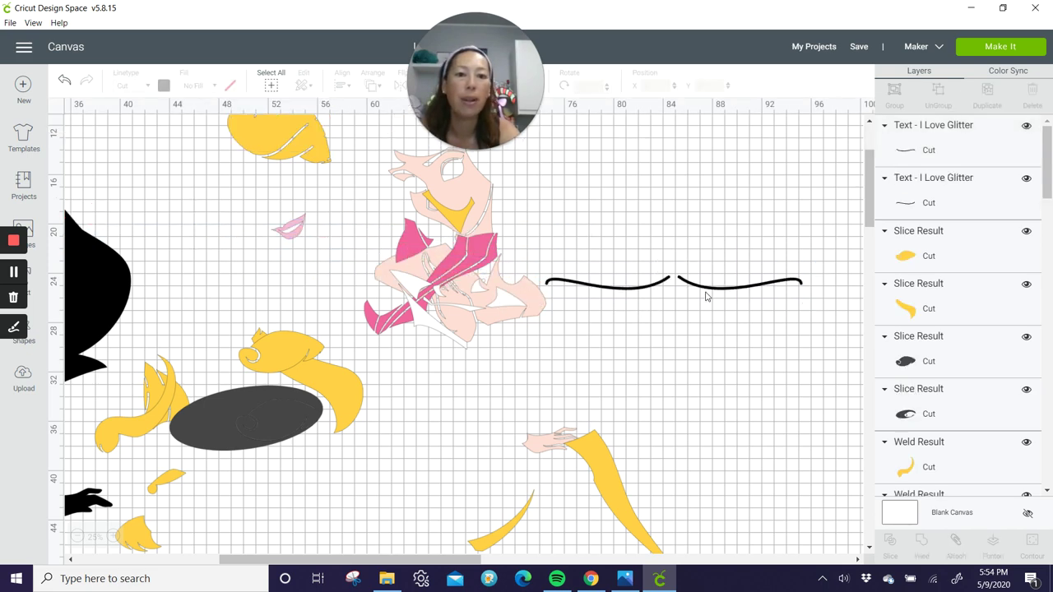
pyautogui.click(736, 287)
pyautogui.press('Delete')
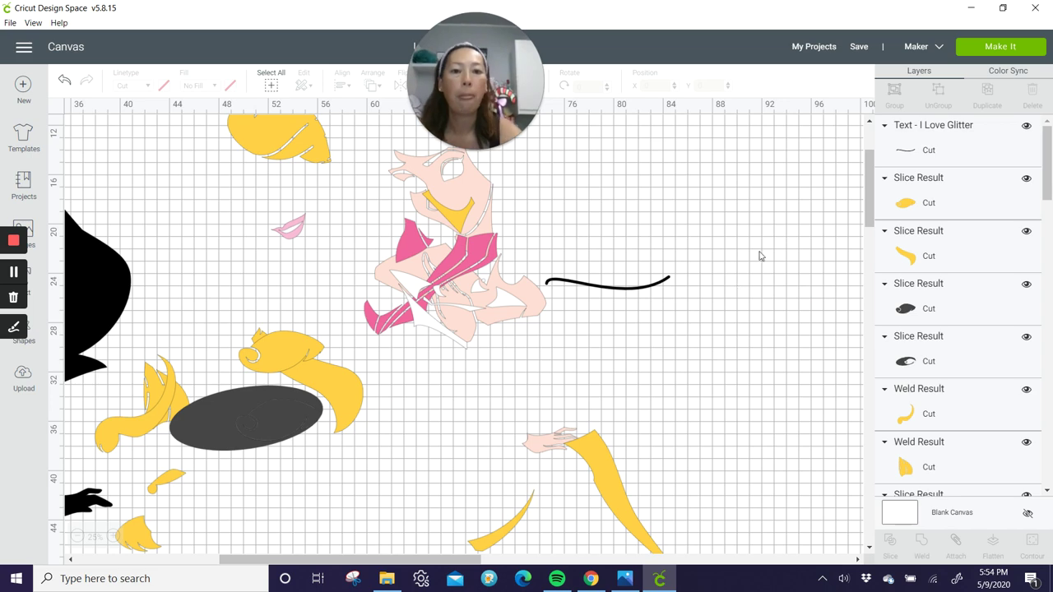
# Rotate the remaining flourish to about 82.77 degrees and lay it across the narrow middle of the long hair strand
pyautogui.moveTo(610, 291); pyautogui.dragTo(717, 446)
pyautogui.scroll(-5, 723, 460)
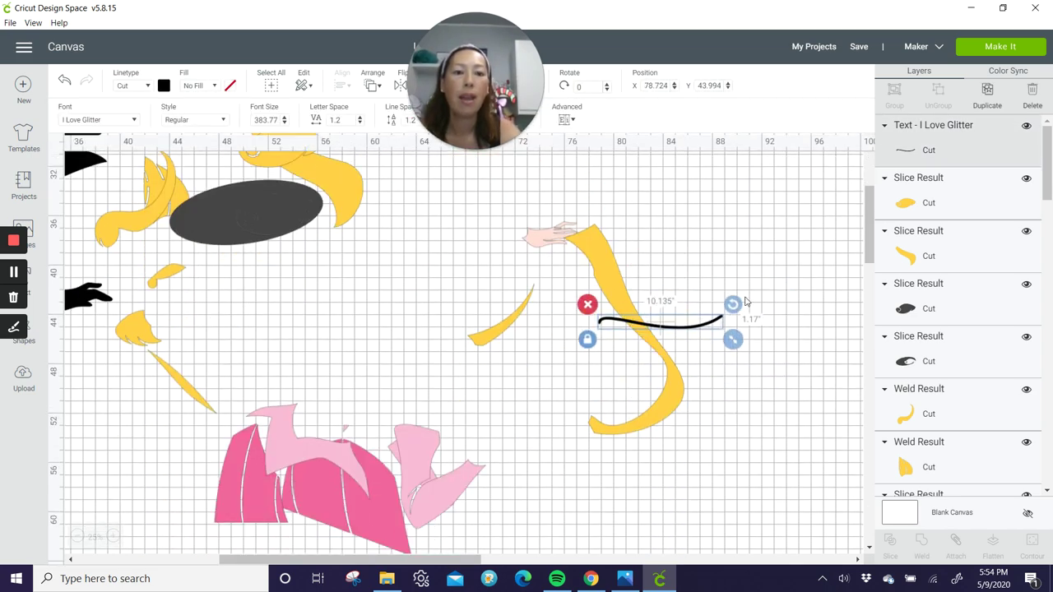
pyautogui.moveTo(786, 260); pyautogui.dragTo(674, 395)
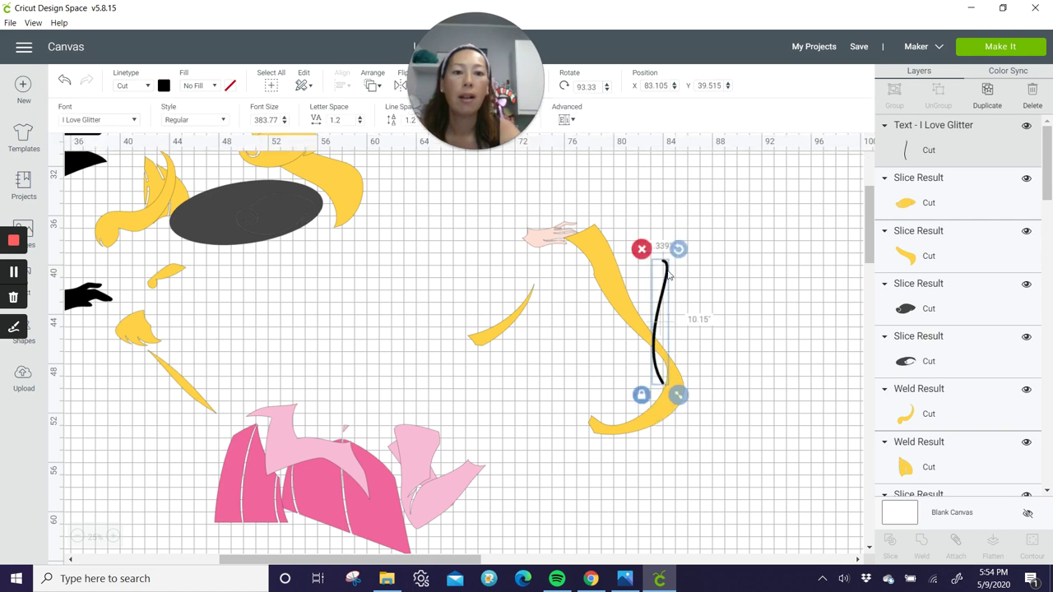
pyautogui.moveTo(668, 278); pyautogui.dragTo(644, 365)
pyautogui.click(630, 352)
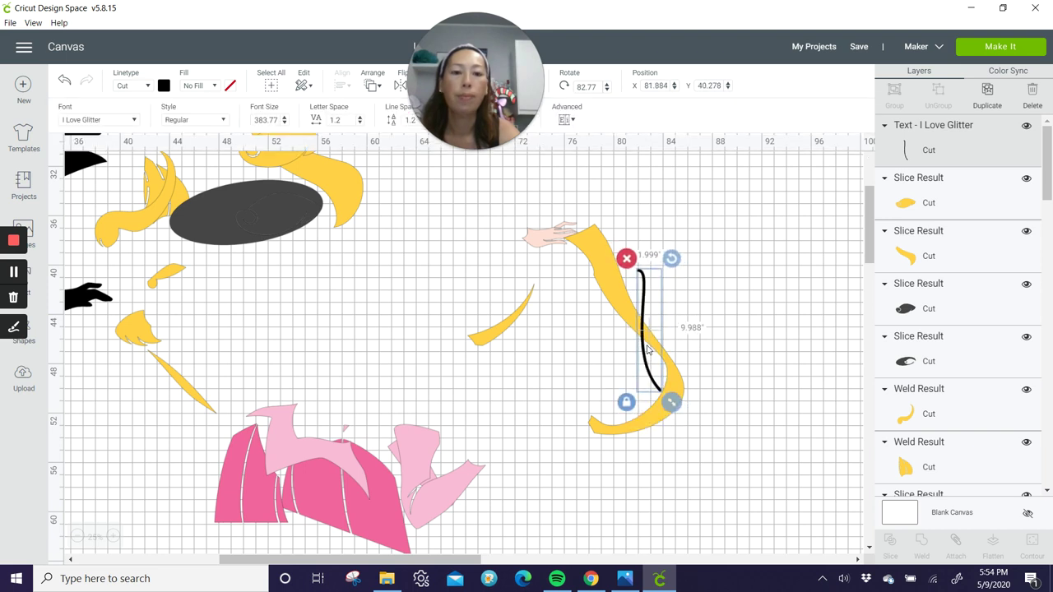
# Slice the long hair strand with the flourish and move the black leftover pieces away from it
pyautogui.click(716, 400)
pyautogui.moveTo(735, 362); pyautogui.dragTo(597, 319)
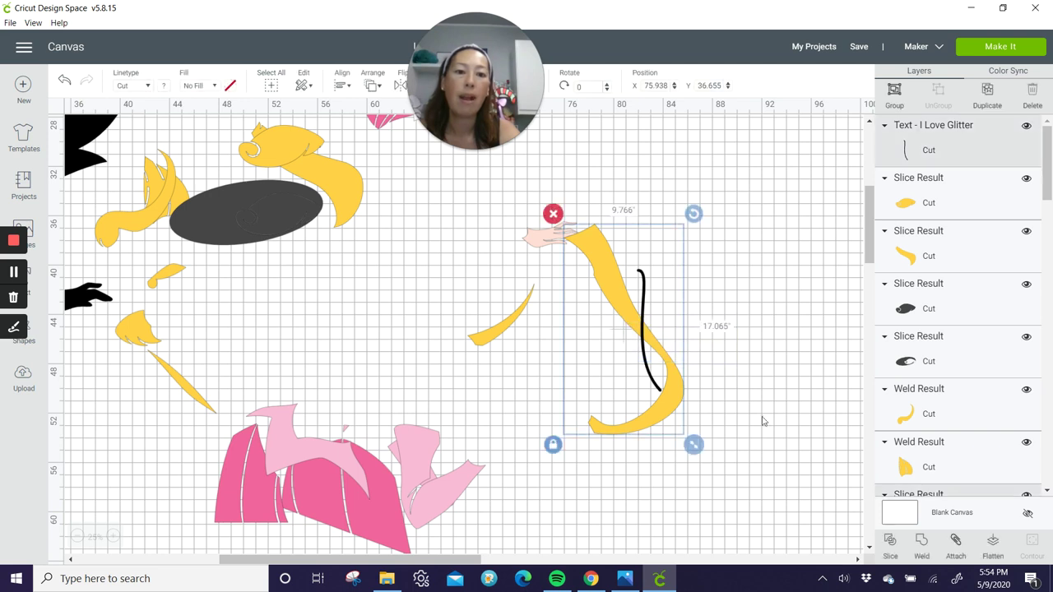
pyautogui.click(890, 542)
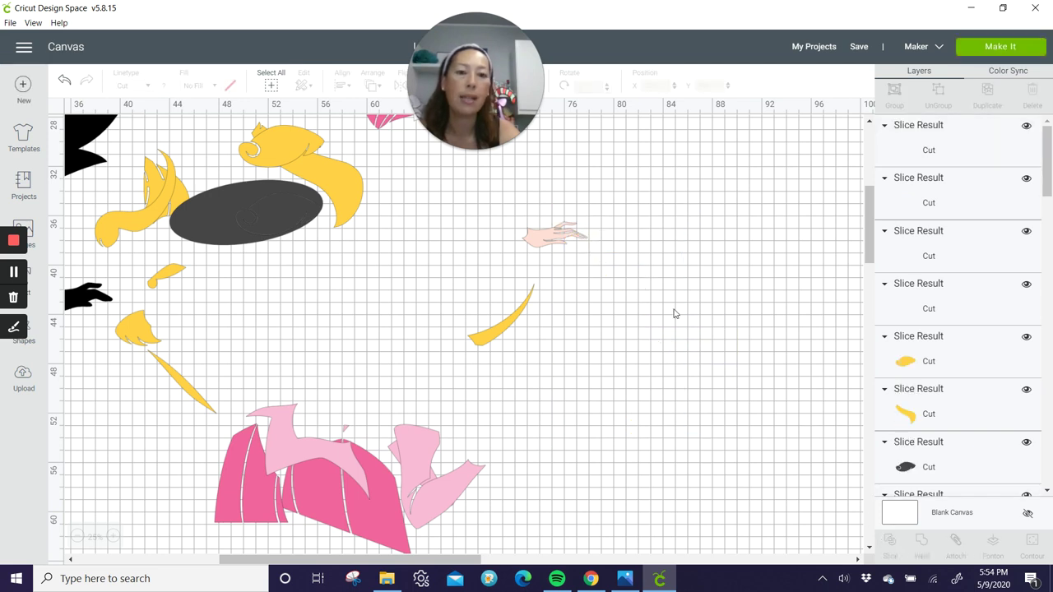
pyautogui.click(649, 301)
pyautogui.moveTo(648, 301); pyautogui.dragTo(781, 327)
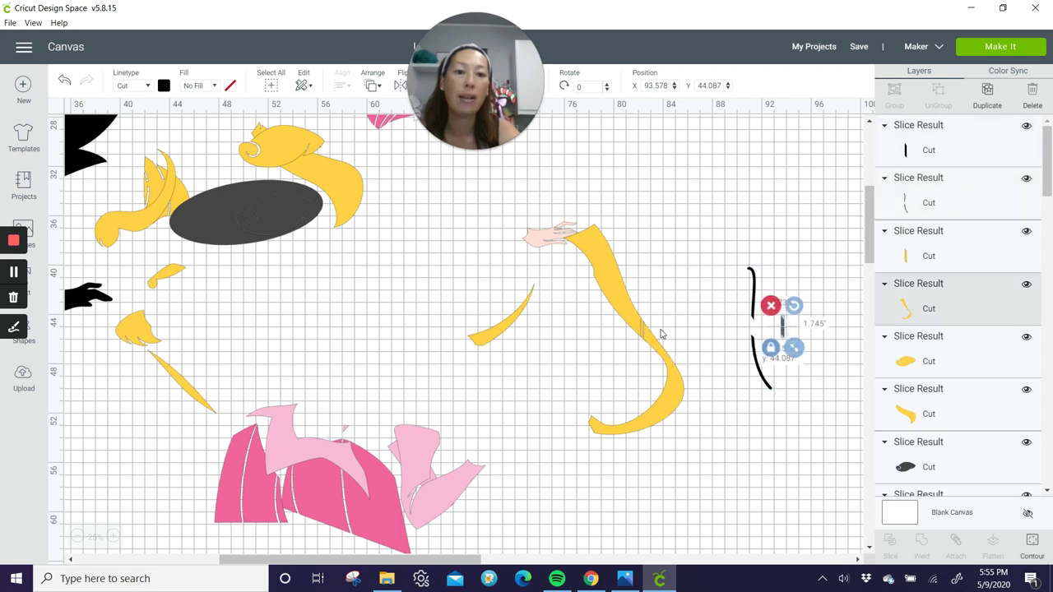
# Move the cut hair strand clear of the small yellow sliver and delete the sliver
pyautogui.moveTo(648, 329); pyautogui.dragTo(673, 219)
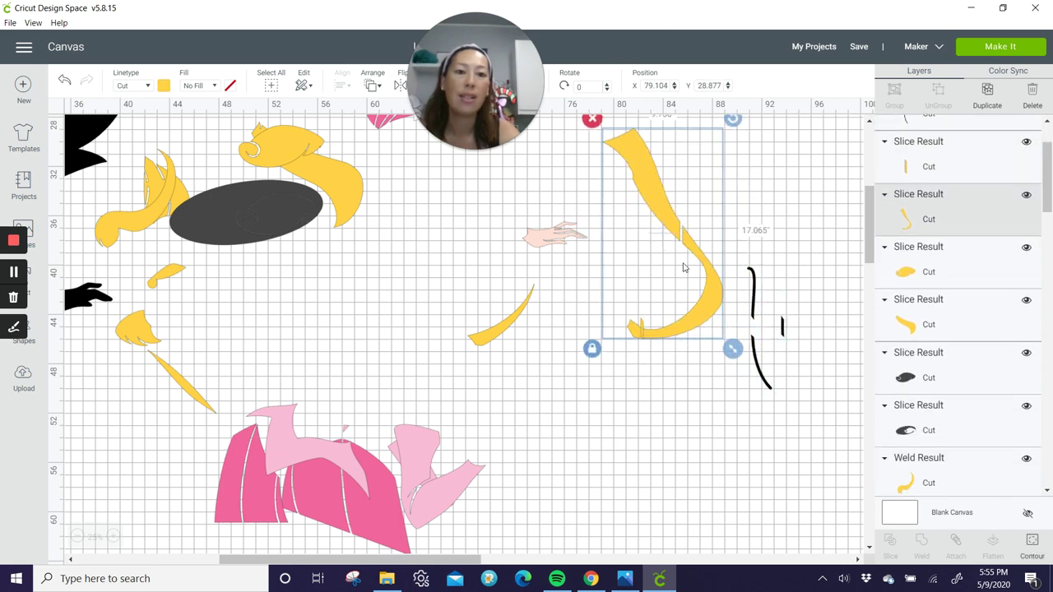
pyautogui.moveTo(704, 264); pyautogui.dragTo(717, 199)
pyautogui.click(642, 329)
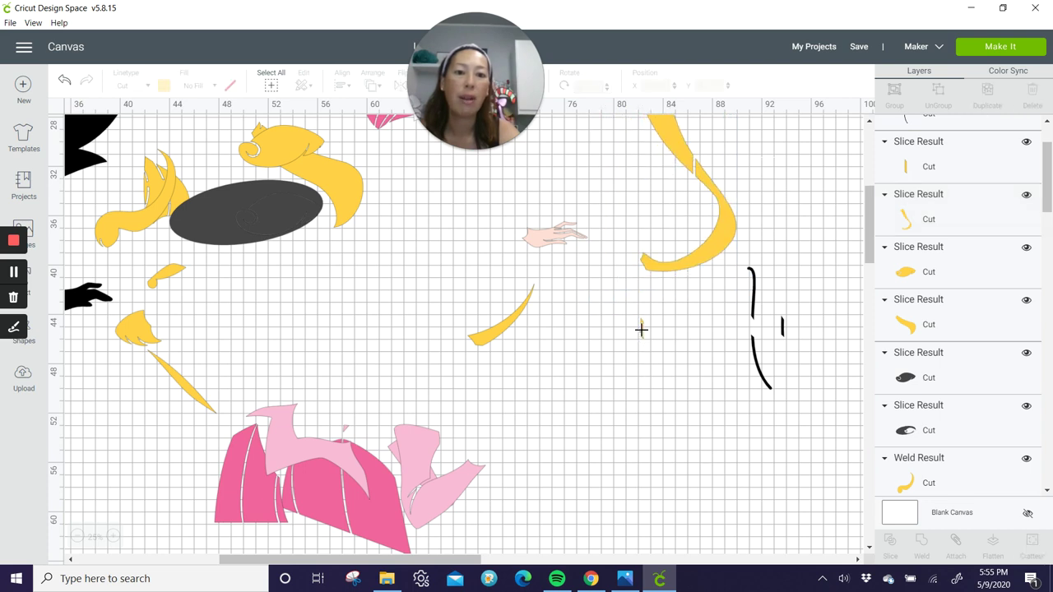
pyautogui.press('Delete')
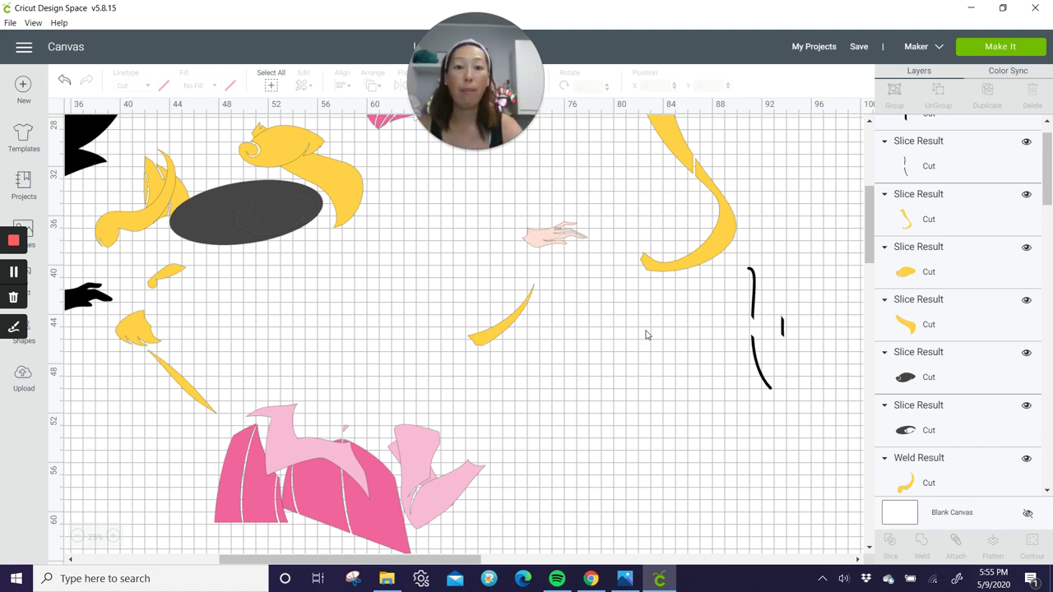
# Move the cut hair strand back beside the hand piece and duplicate it
pyautogui.moveTo(662, 134); pyautogui.dragTo(630, 306)
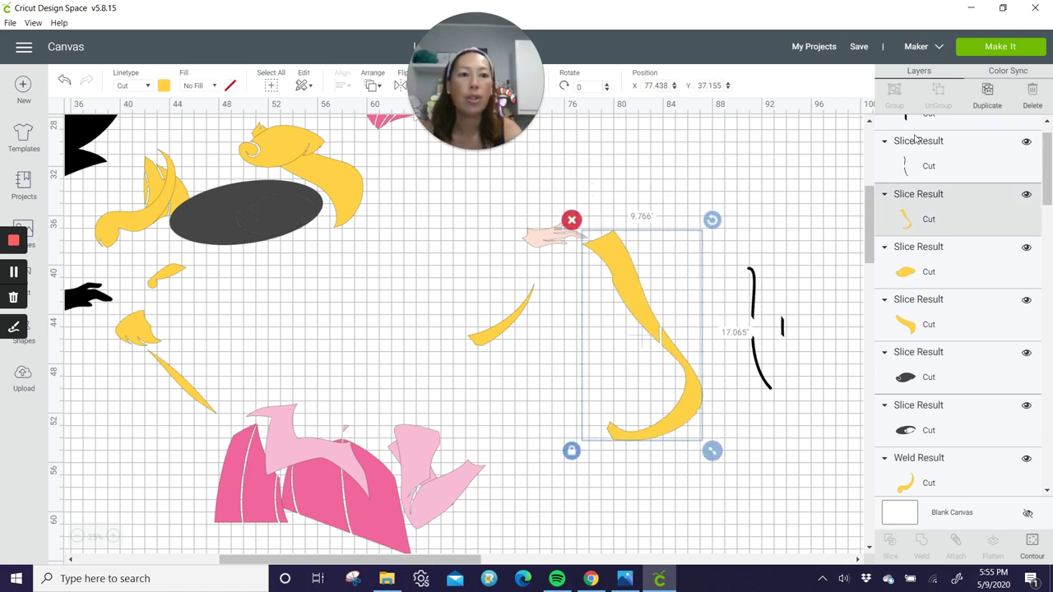
pyautogui.click(993, 96)
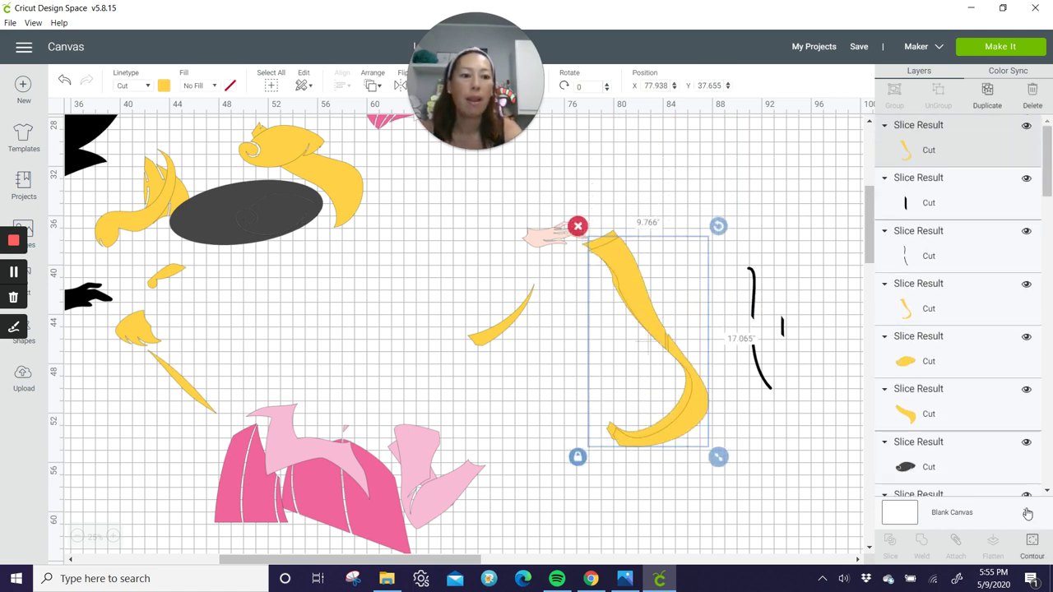
# Hide the upper section's contour in the duplicated hair strand and move the remaining lower curl clear of the original
pyautogui.click(1029, 536)
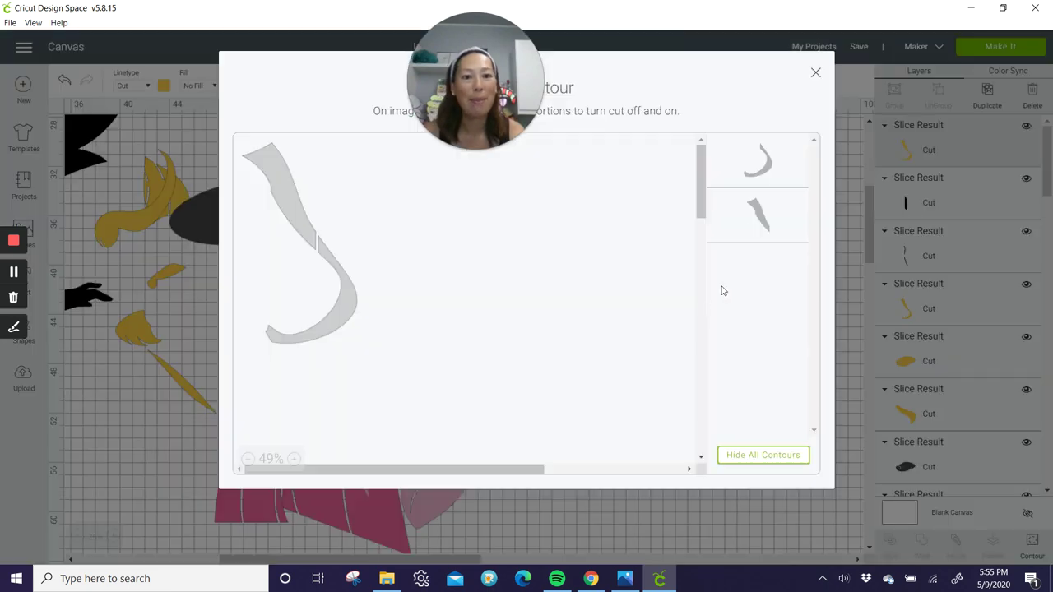
pyautogui.click(756, 207)
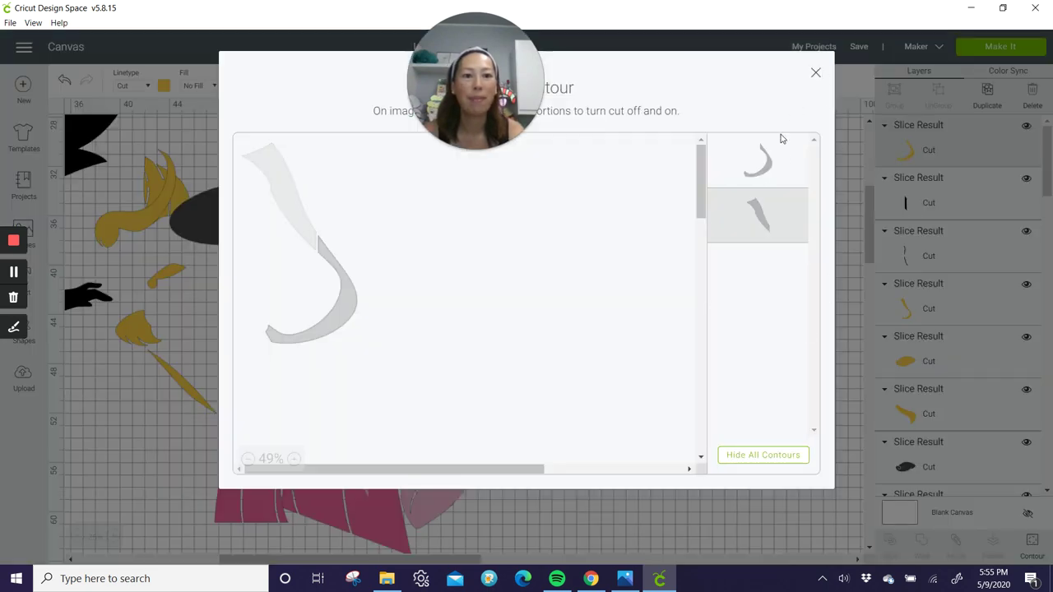
pyautogui.click(815, 76)
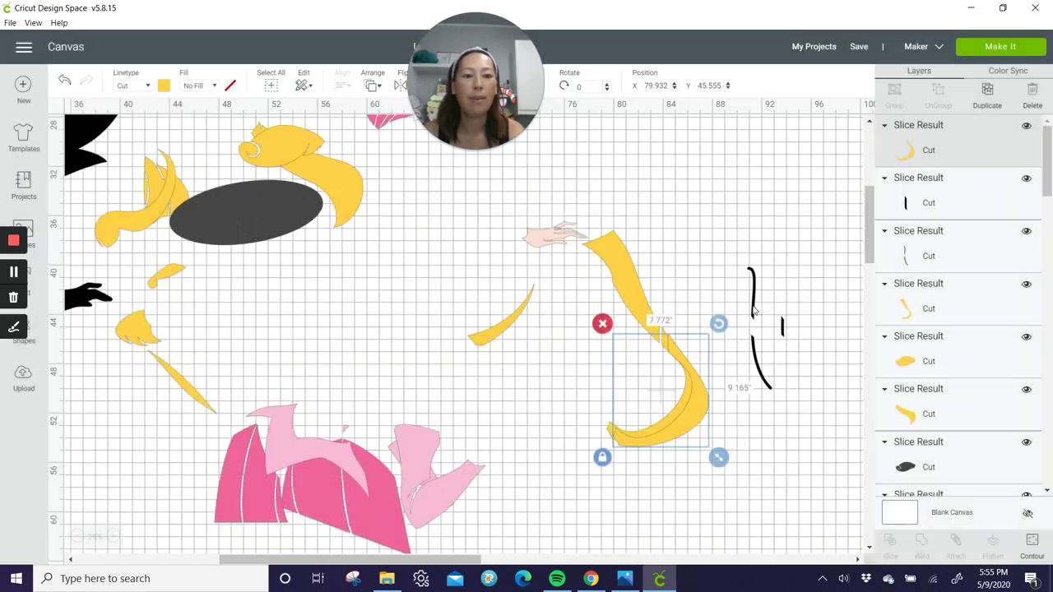
pyautogui.moveTo(698, 401); pyautogui.dragTo(707, 482)
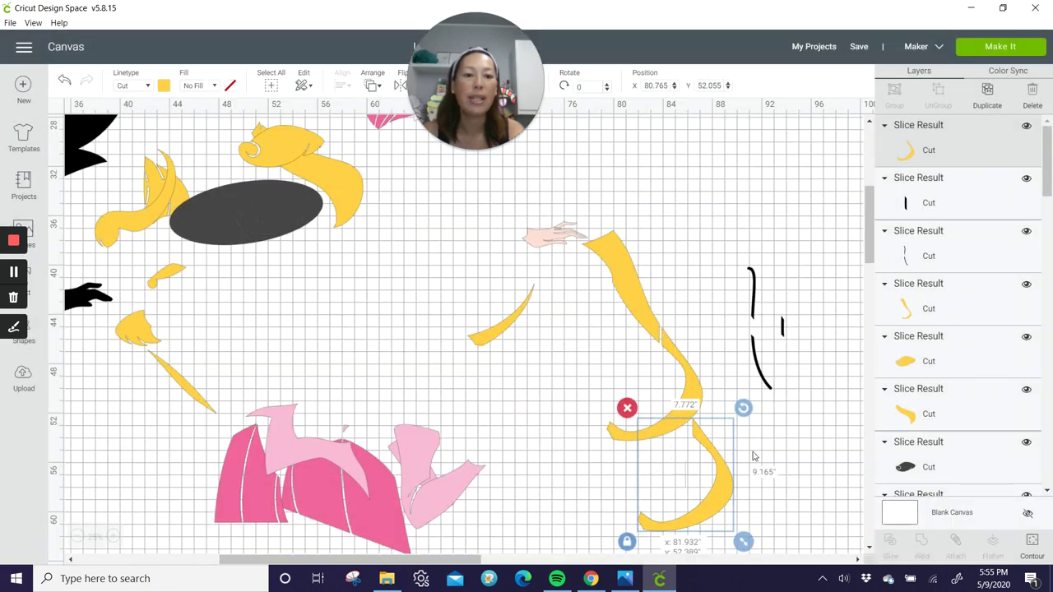
# Hide the lower curl's contour in the original hair strand and move the remaining upper section beside the separated curl
pyautogui.click(629, 292)
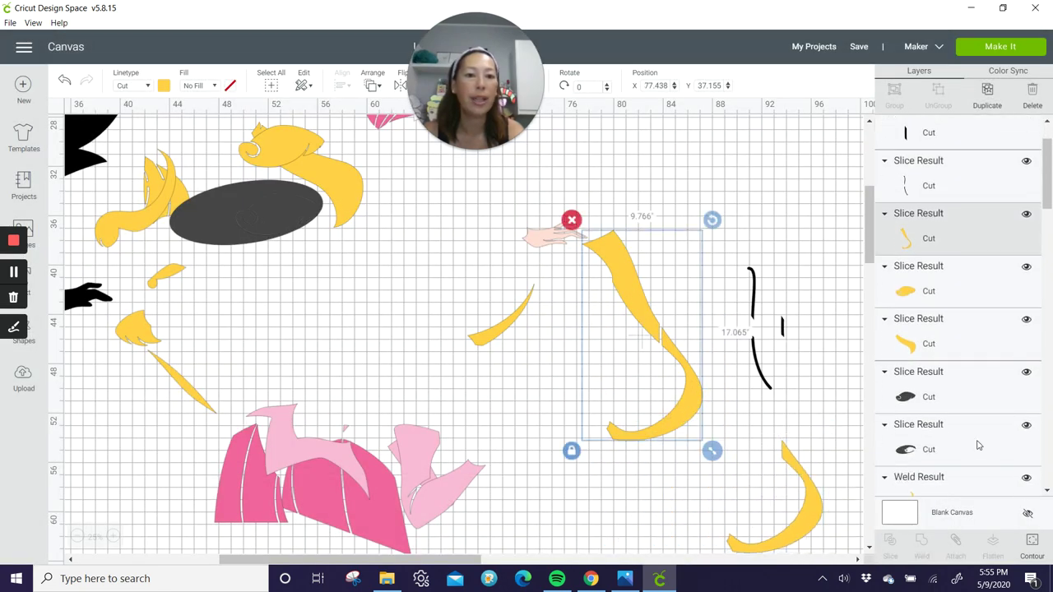
pyautogui.click(1024, 543)
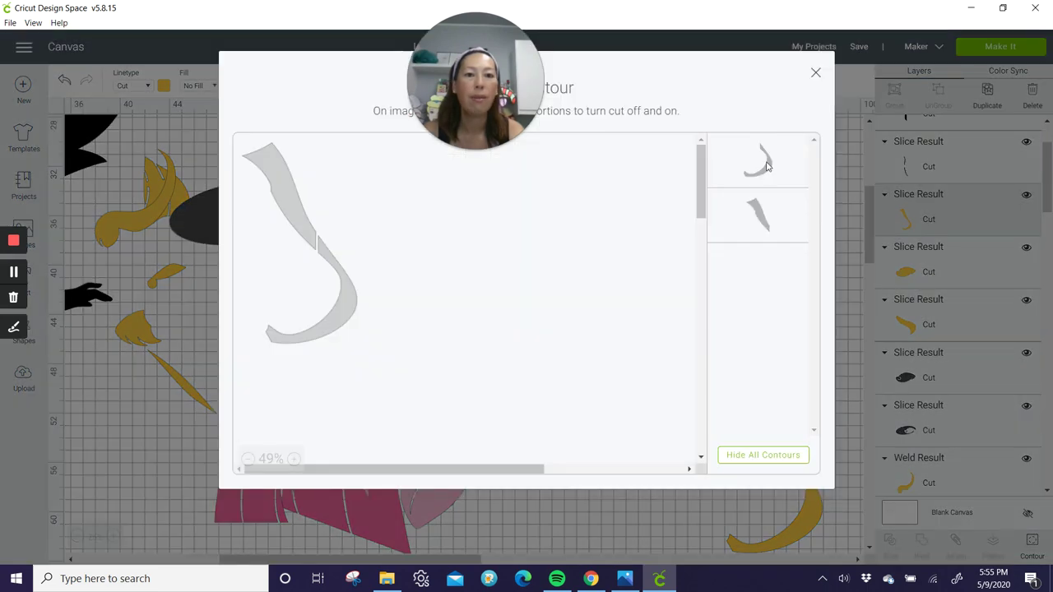
pyautogui.click(766, 167)
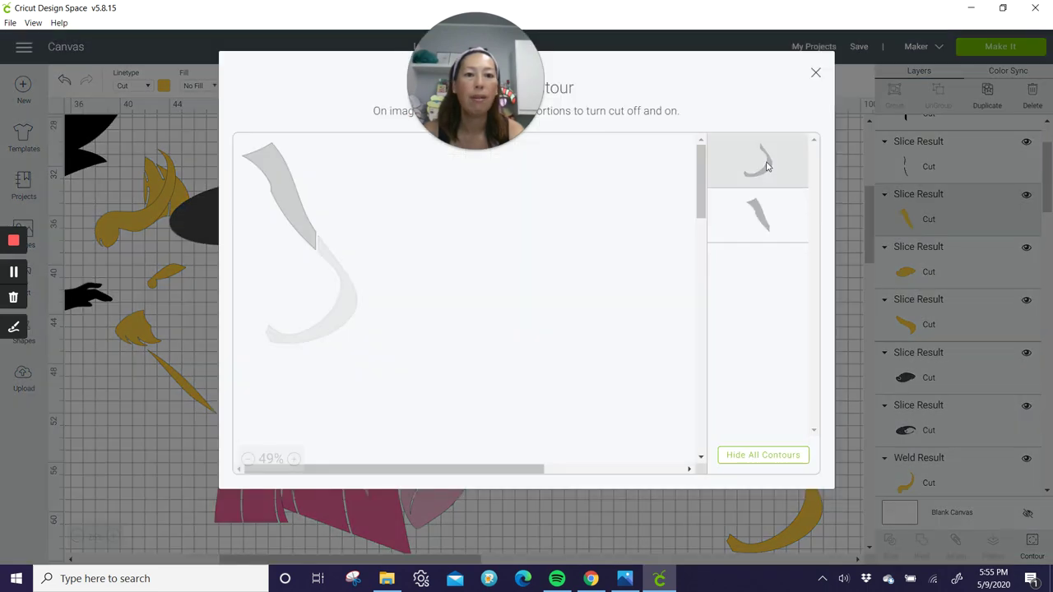
pyautogui.click(816, 74)
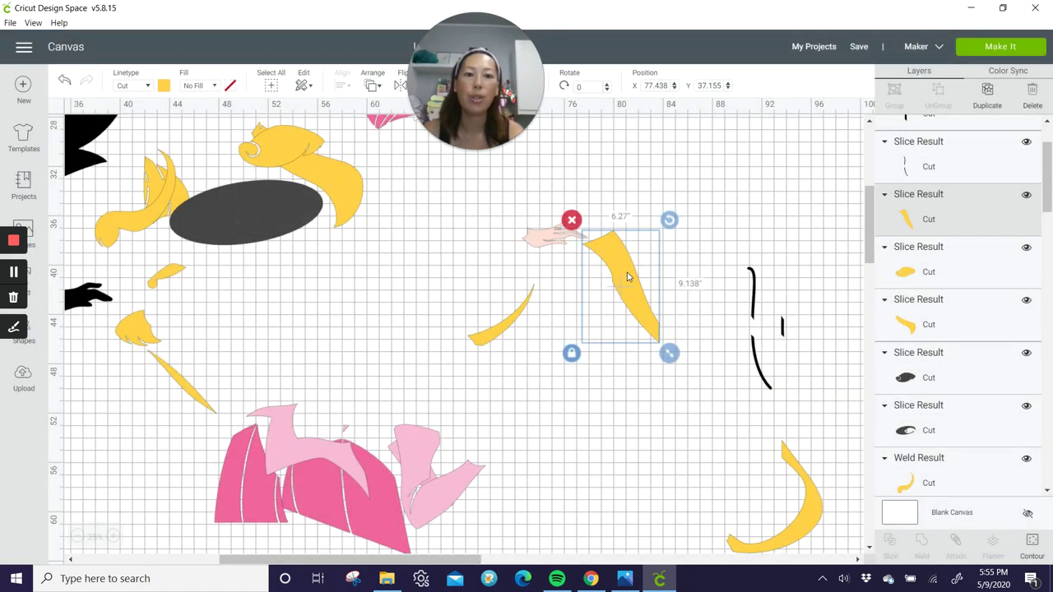
pyautogui.moveTo(626, 277); pyautogui.dragTo(748, 391)
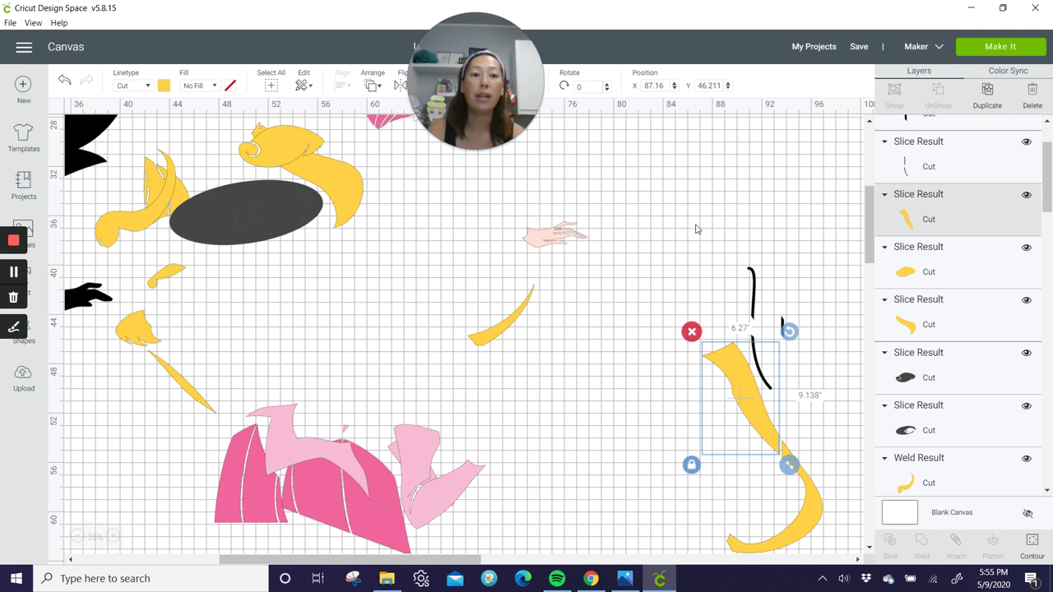
# Delete the black slice leftovers near the long hair strand
pyautogui.click(695, 229)
pyautogui.click(763, 300)
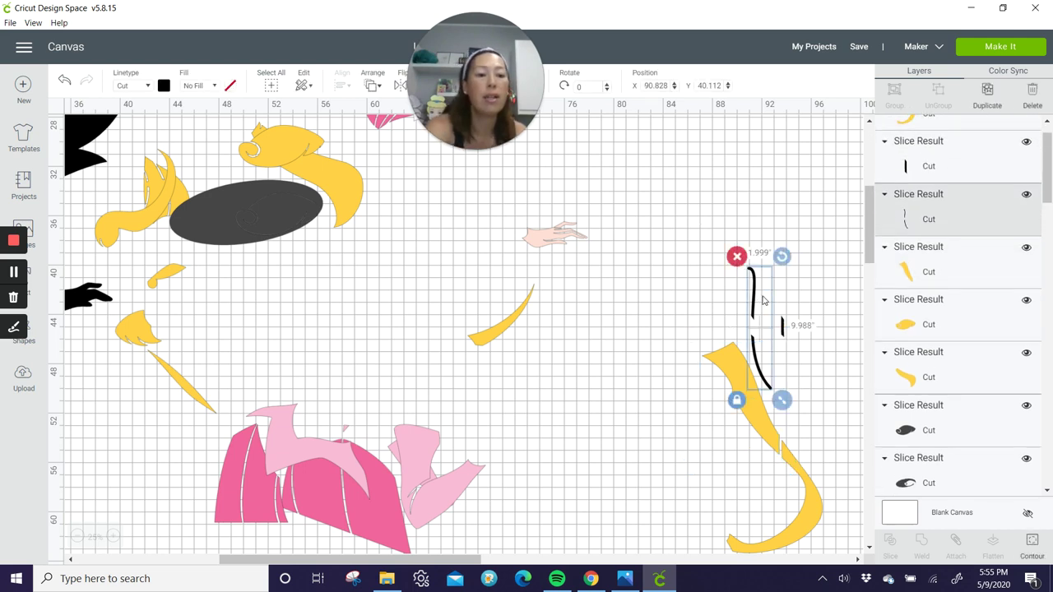
pyautogui.press('Delete')
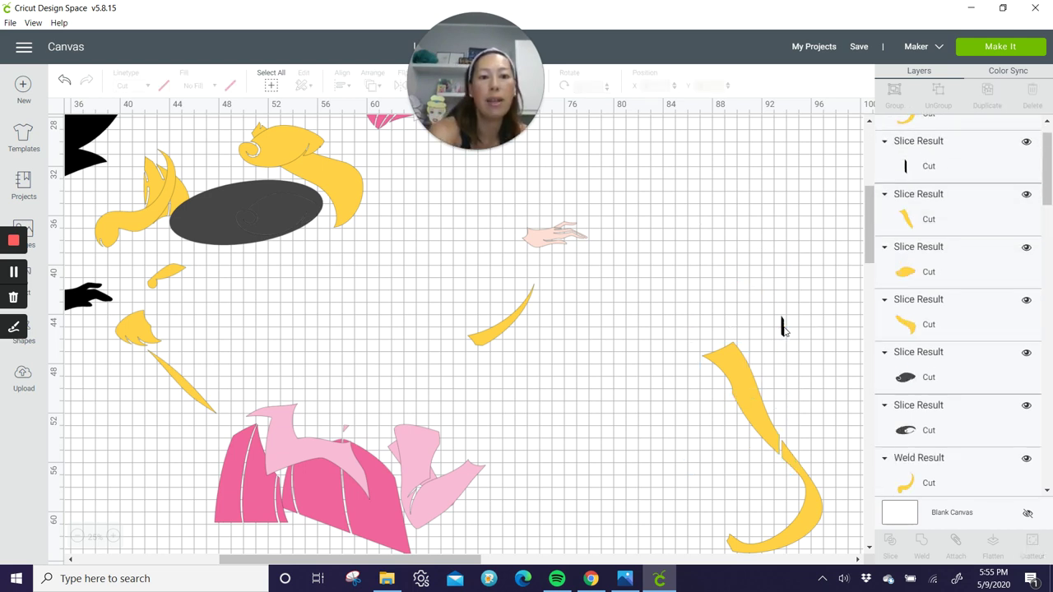
pyautogui.click(782, 326)
pyautogui.click(761, 308)
# Reposition the skin piece so its detached hand lies in the open space beside the long hair strand
pyautogui.moveTo(545, 248); pyautogui.dragTo(637, 439)
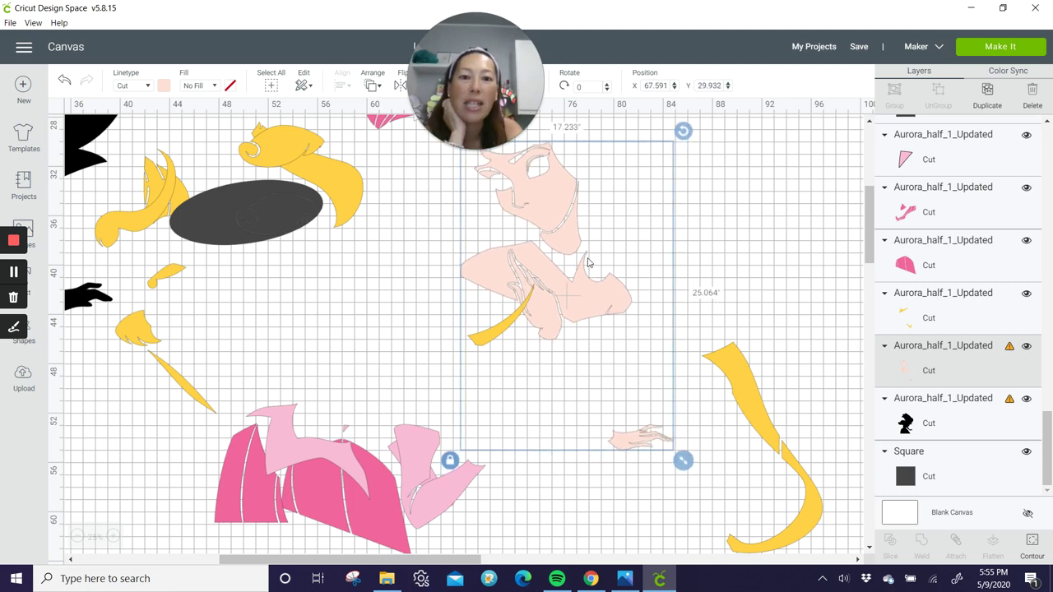
pyautogui.moveTo(621, 309); pyautogui.dragTo(648, 288)
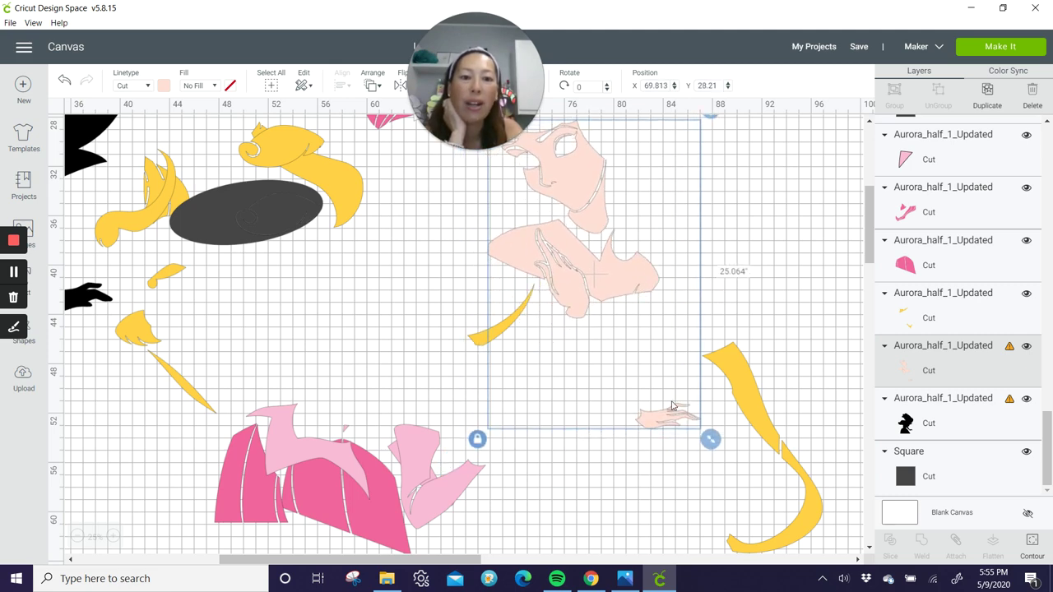
# Move the sliced curl strand away from the dark ellipse and delete the loose dark hair-shaped cutout
pyautogui.moveTo(337, 194); pyautogui.dragTo(456, 218)
pyautogui.moveTo(279, 218); pyautogui.dragTo(349, 352)
pyautogui.click(295, 318)
# Lay the remaining dark ellipse over the detached hand and slice it with the skin piece
pyautogui.moveTo(255, 221); pyautogui.dragTo(687, 403)
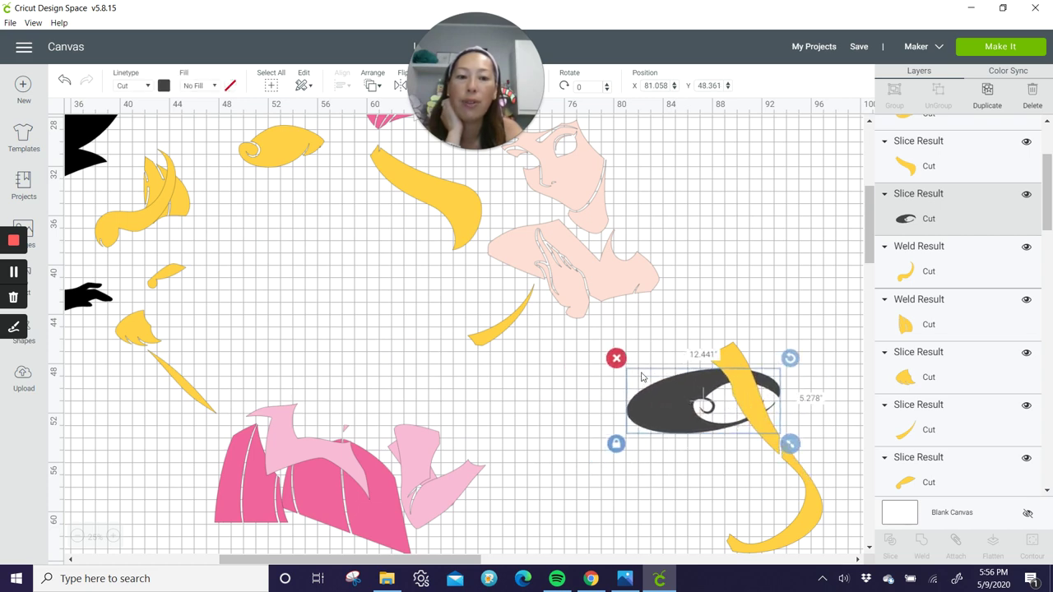
pyautogui.click(573, 440)
pyautogui.moveTo(666, 464); pyautogui.dragTo(641, 369)
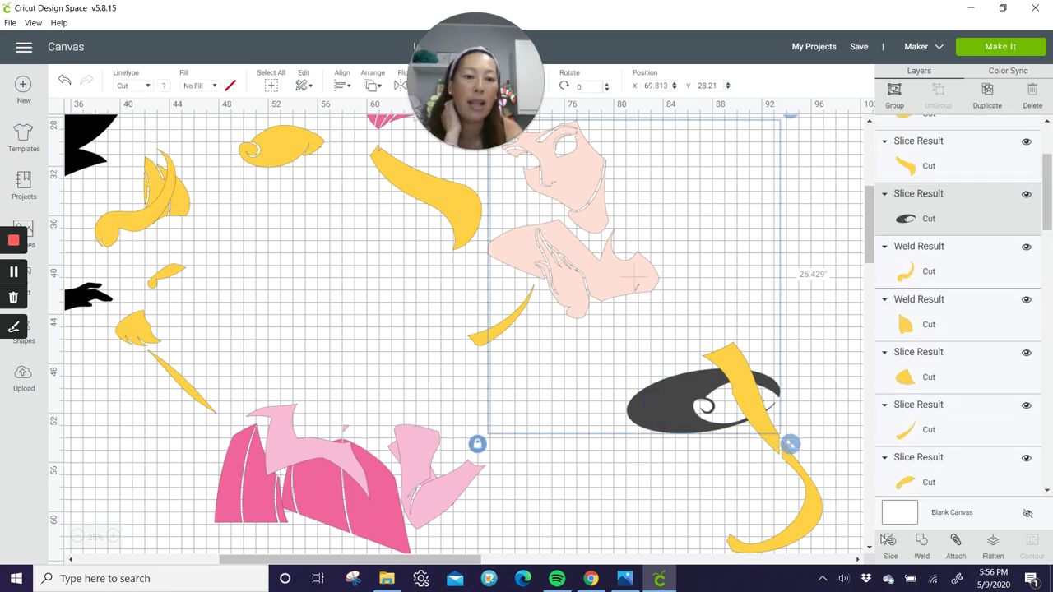
pyautogui.click(890, 543)
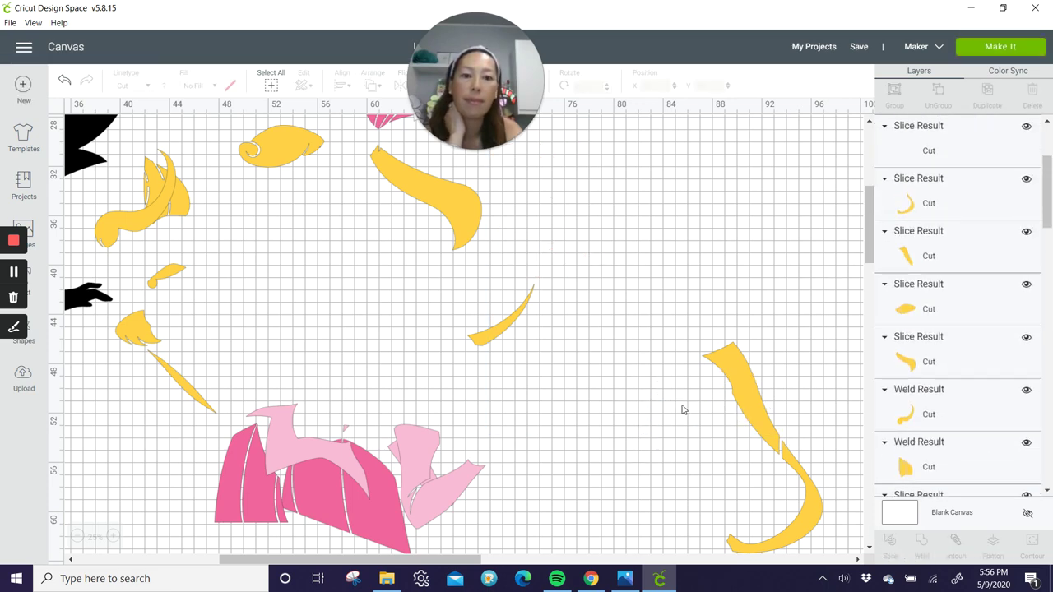
# Delete the dark ellipse and dark hand left by the slice, and move the separated skin hand among the hair pieces
pyautogui.click(679, 405)
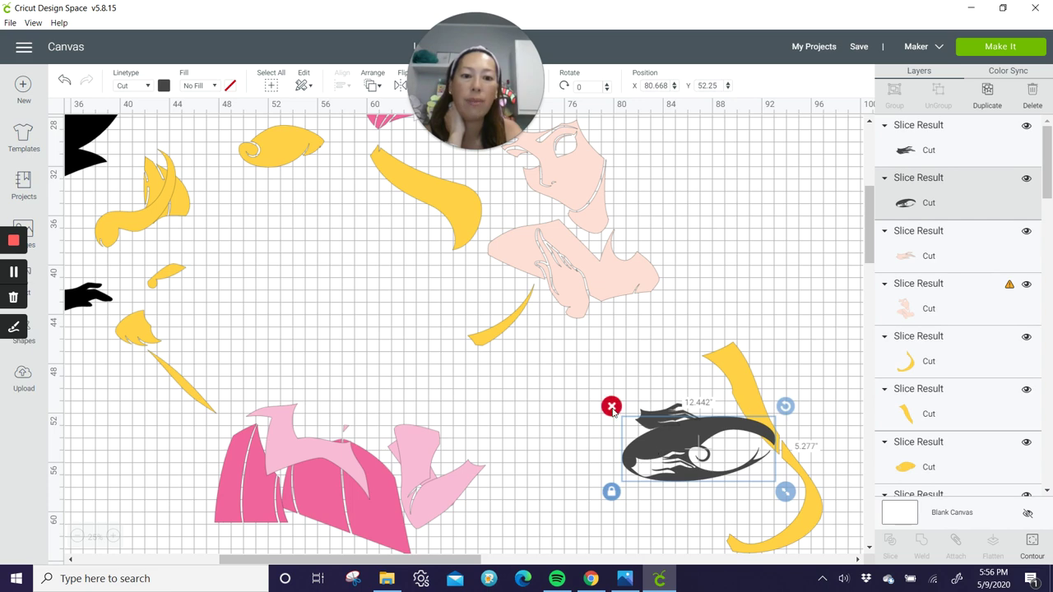
pyautogui.click(612, 407)
pyautogui.moveTo(666, 421); pyautogui.dragTo(604, 421)
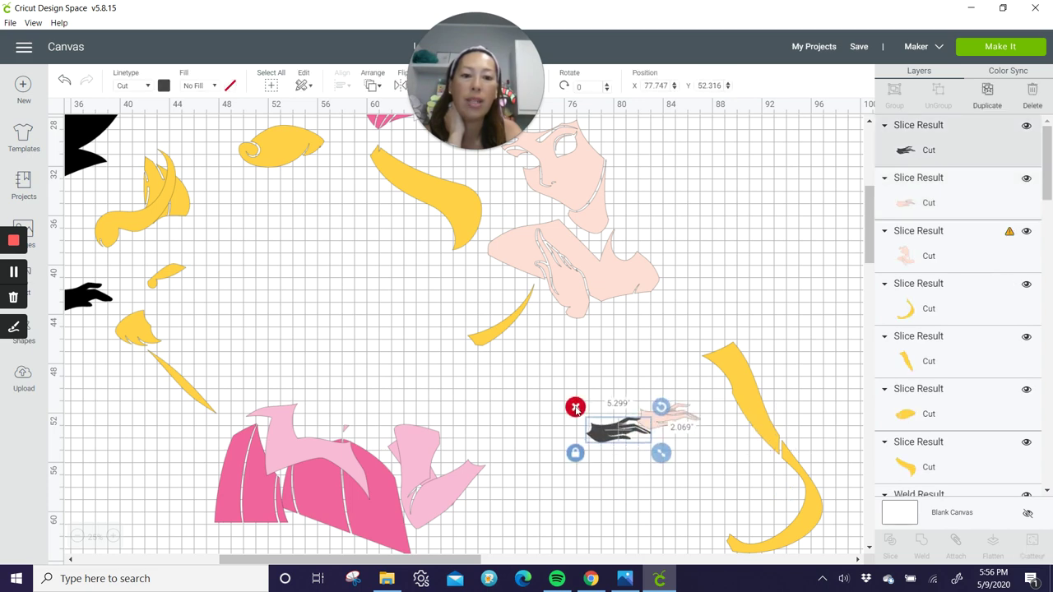
pyautogui.click(575, 407)
pyautogui.moveTo(676, 418); pyautogui.dragTo(371, 303)
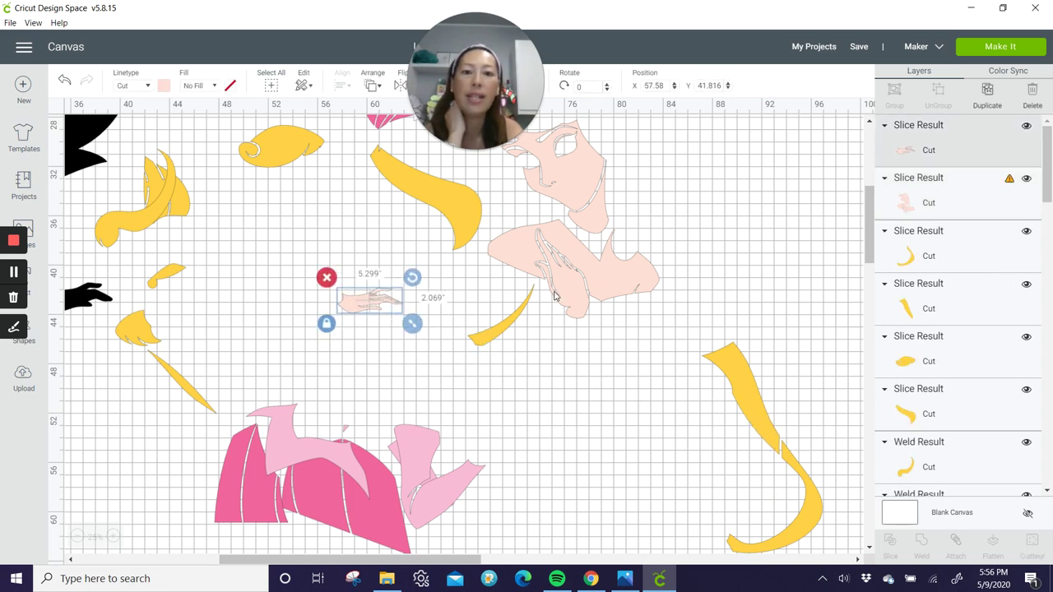
# Move the face and shoulders skin piece into open space and make two duplicates of it
pyautogui.moveTo(554, 296); pyautogui.dragTo(681, 311)
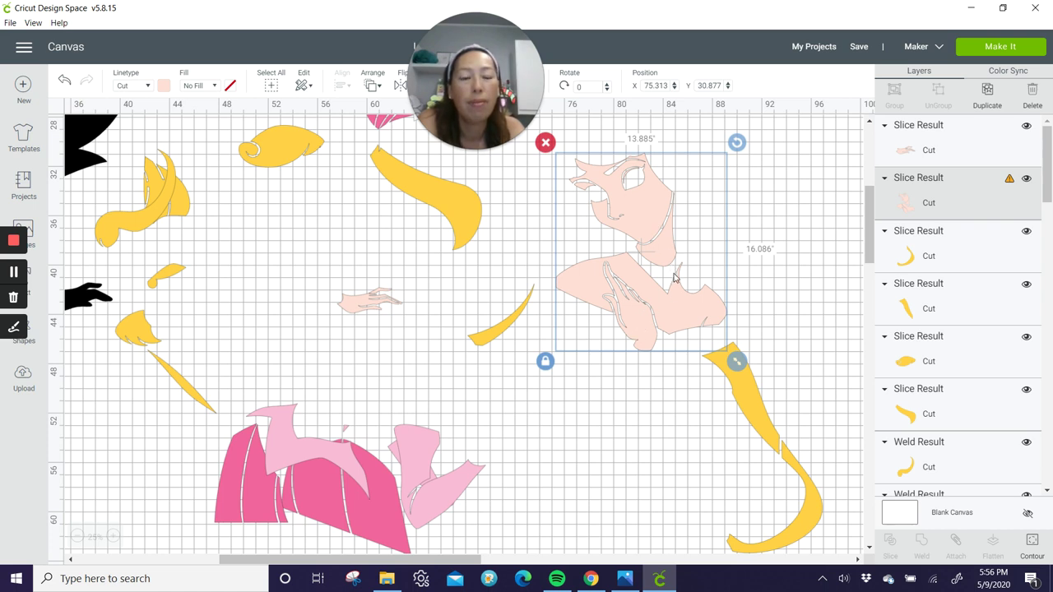
pyautogui.click(986, 92)
pyautogui.click(983, 94)
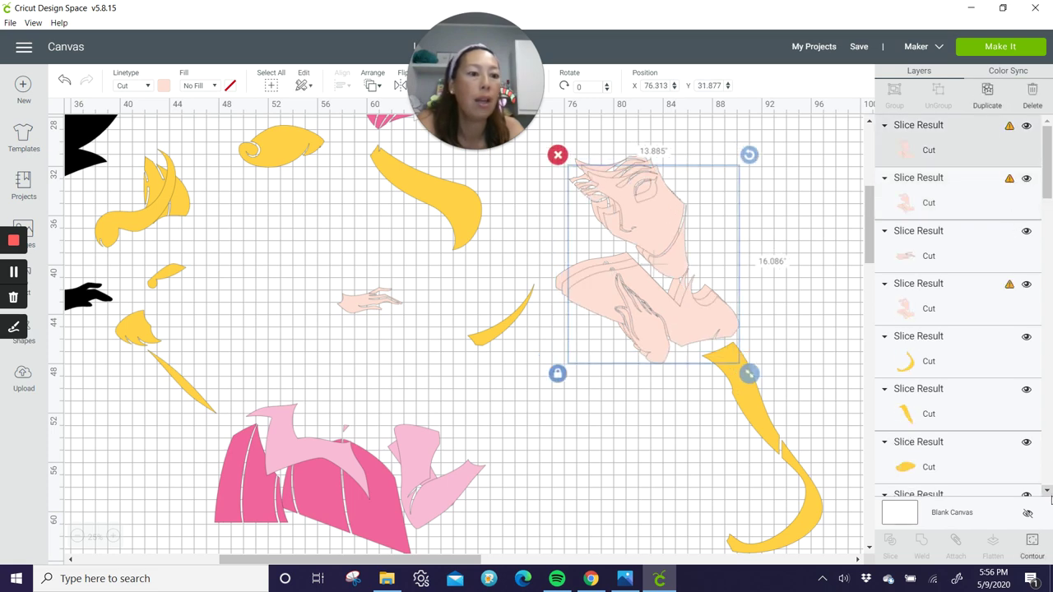
# Hide the face, neck and eye contours in the top skin copy, keeping only the shoulders and arm
pyautogui.click(1033, 544)
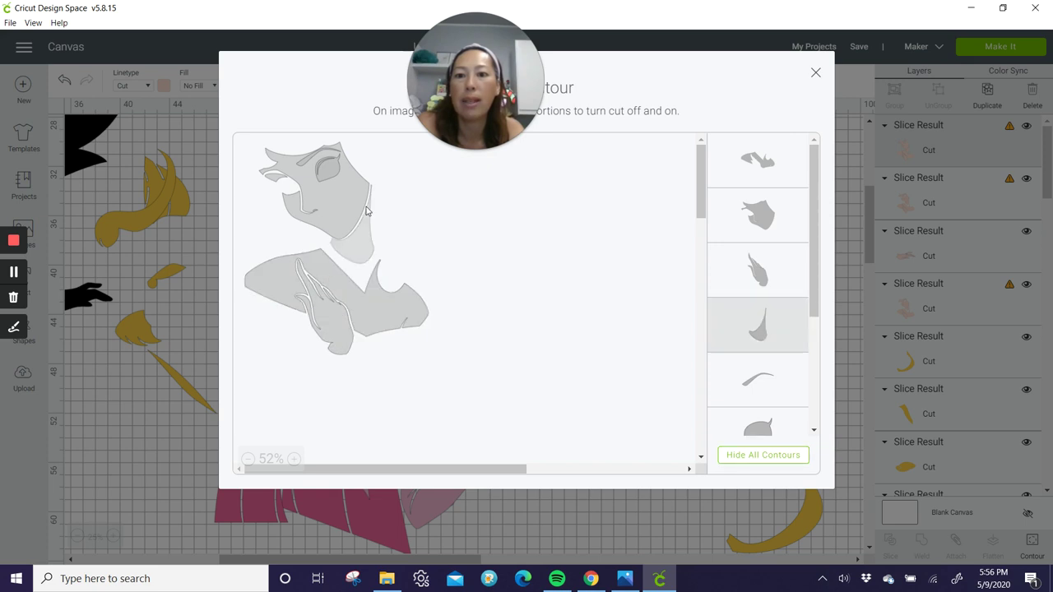
pyautogui.click(305, 159)
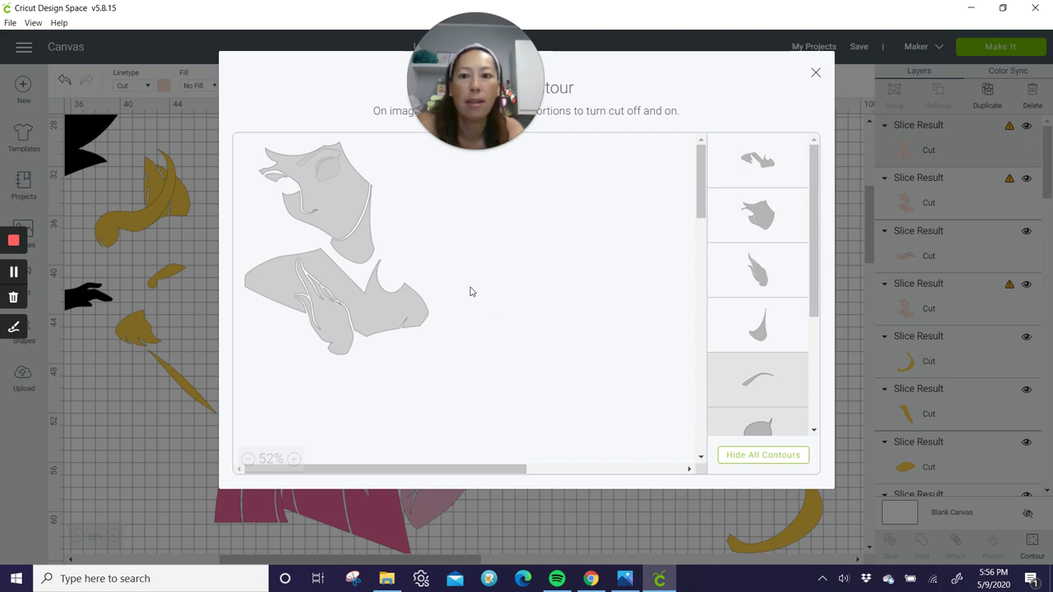
pyautogui.click(357, 241)
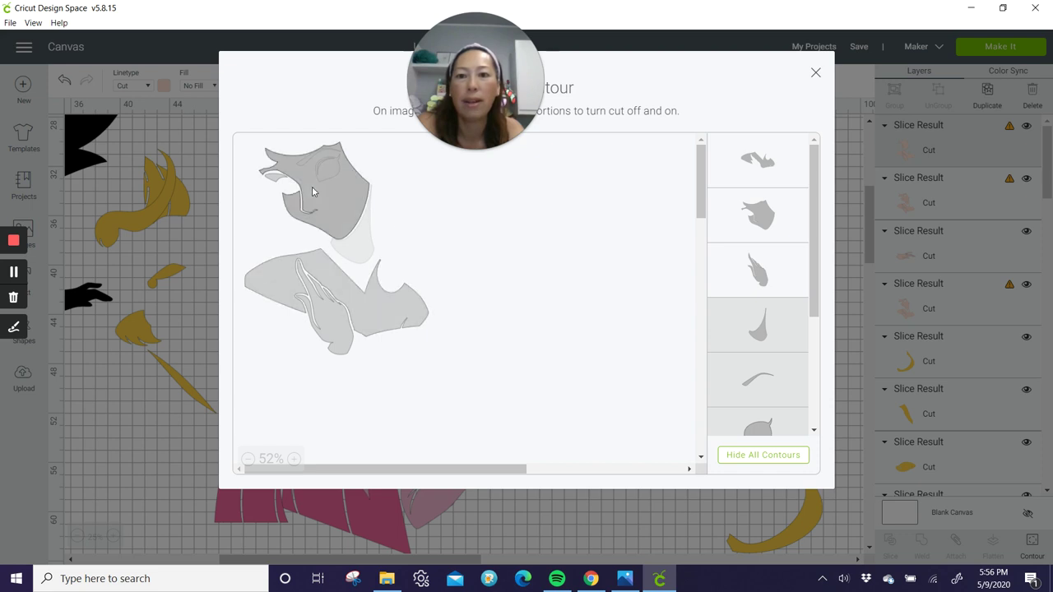
pyautogui.click(342, 206)
pyautogui.click(344, 207)
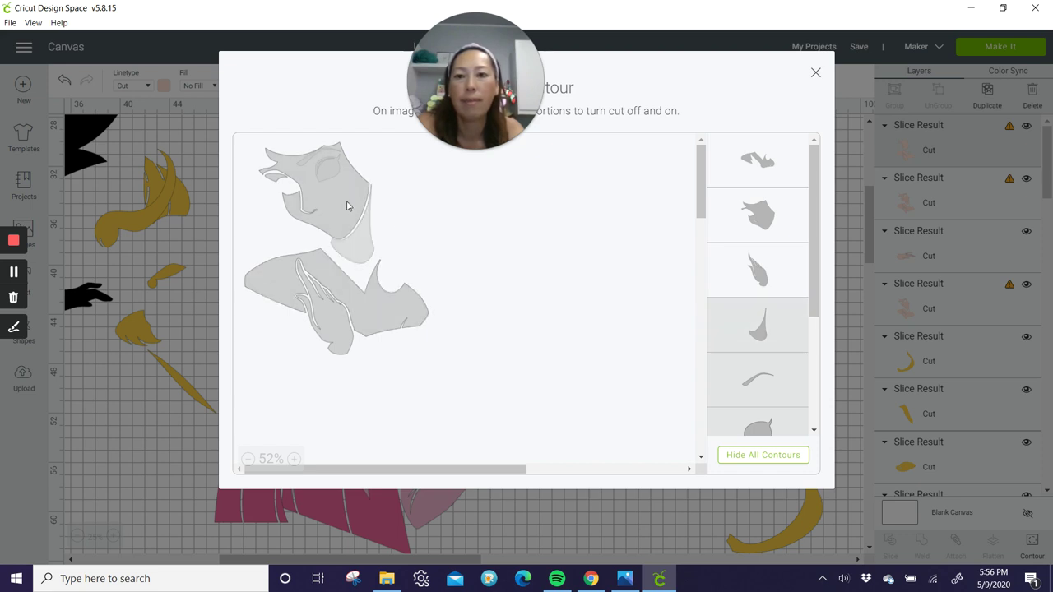
pyautogui.click(307, 200)
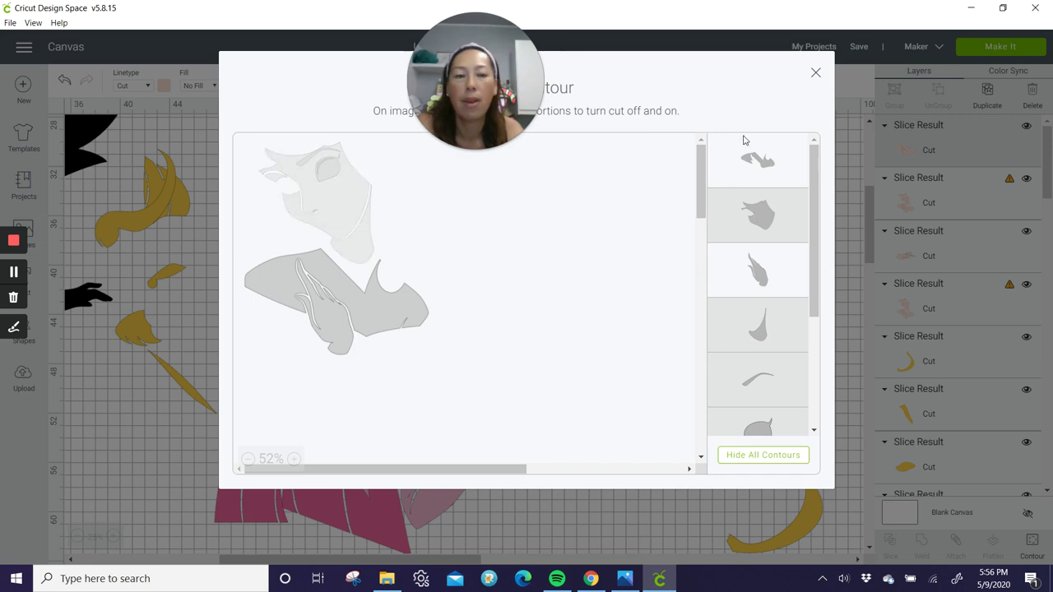
pyautogui.click(816, 74)
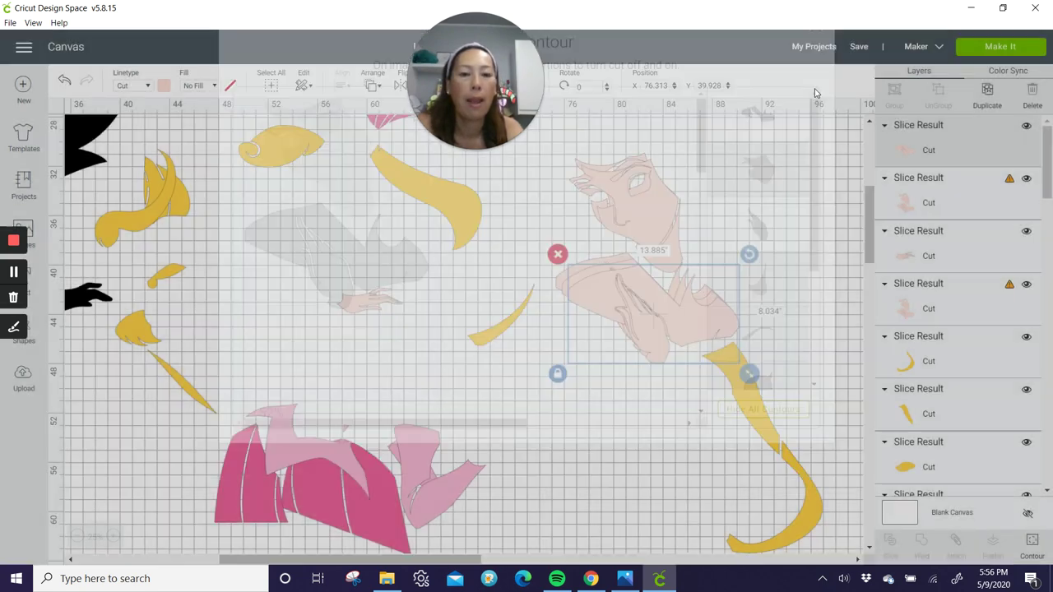
# Rotate the shoulders and arm piece to 37.24 degrees and place it below the face copies
pyautogui.moveTo(647, 339); pyautogui.dragTo(588, 435)
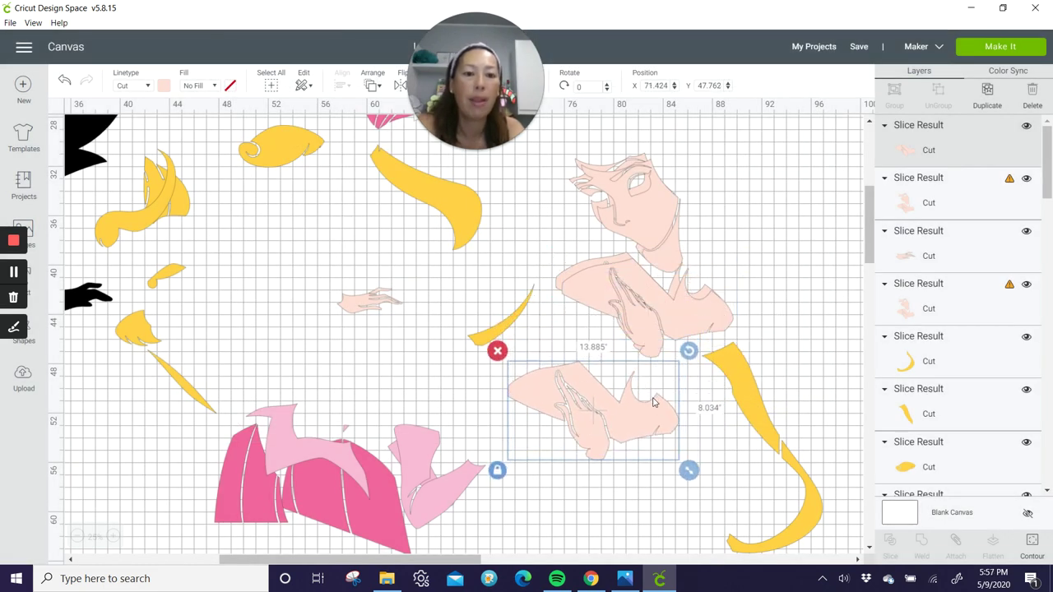
pyautogui.moveTo(688, 351); pyautogui.dragTo(693, 399)
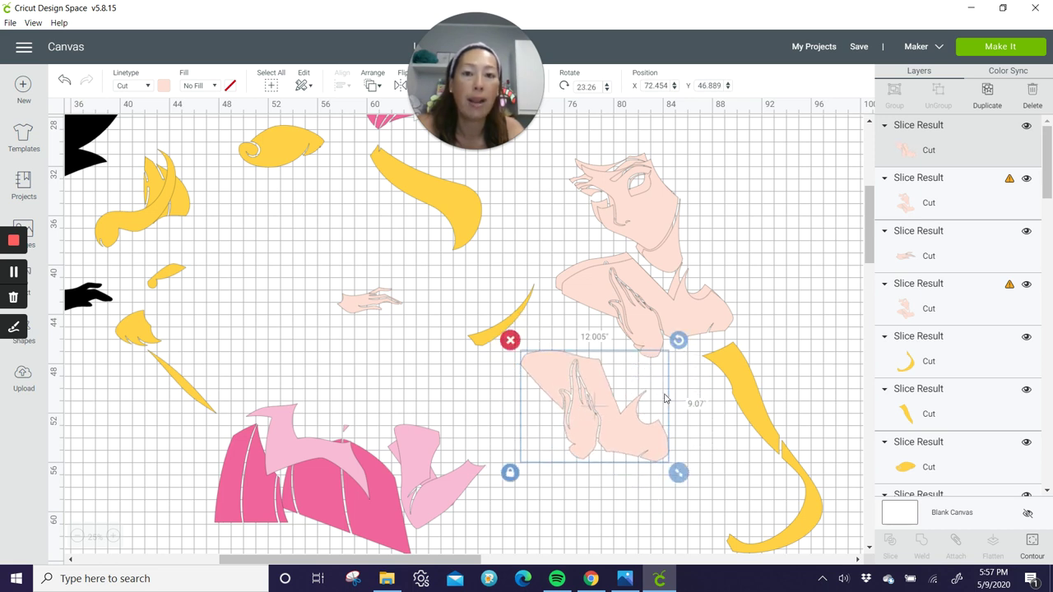
pyautogui.moveTo(677, 344); pyautogui.dragTo(694, 369)
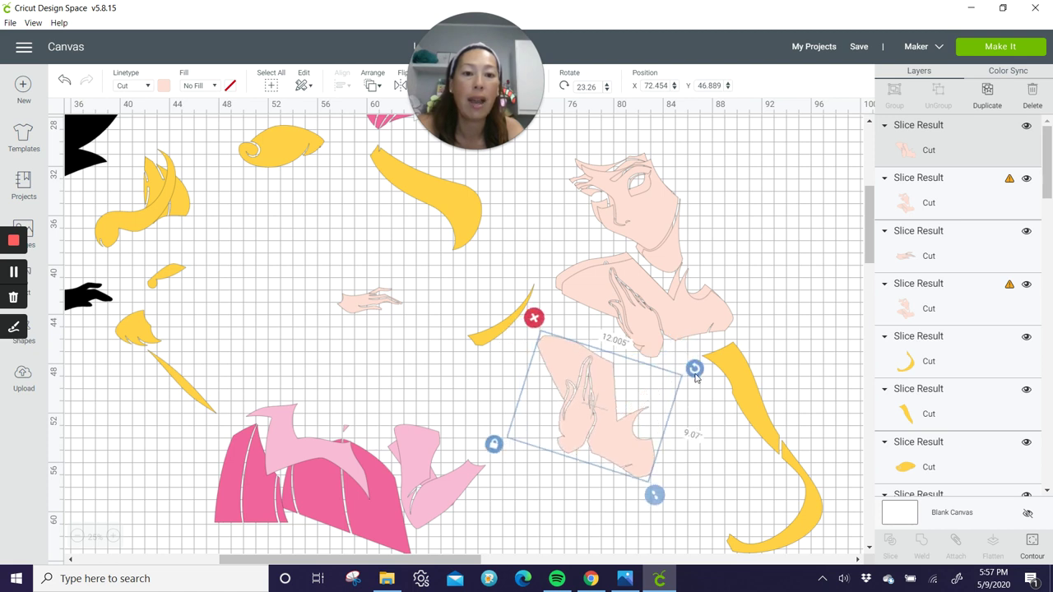
pyautogui.click(699, 371)
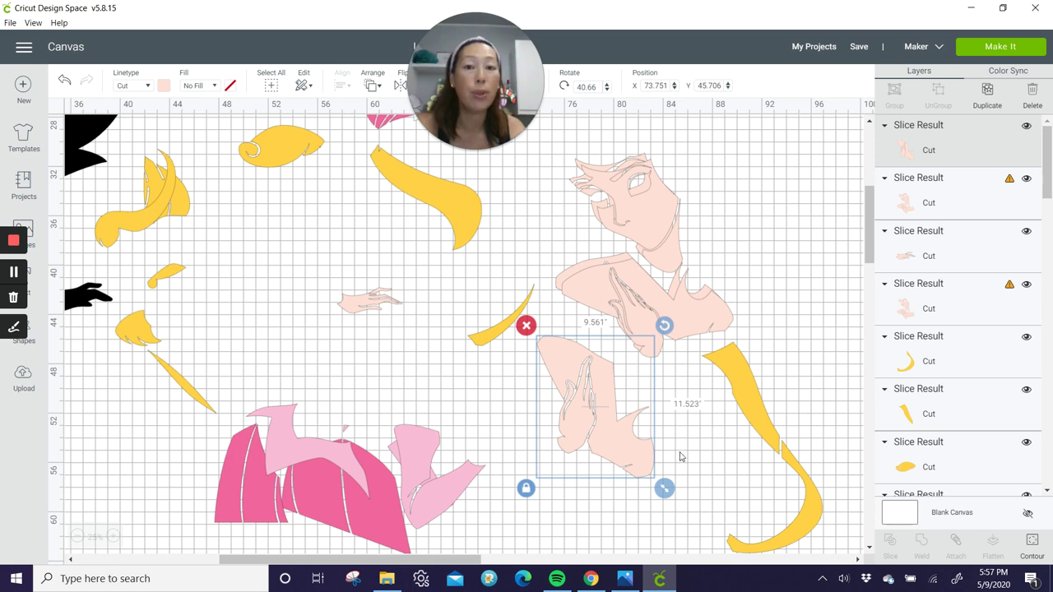
pyautogui.moveTo(663, 327); pyautogui.dragTo(664, 344)
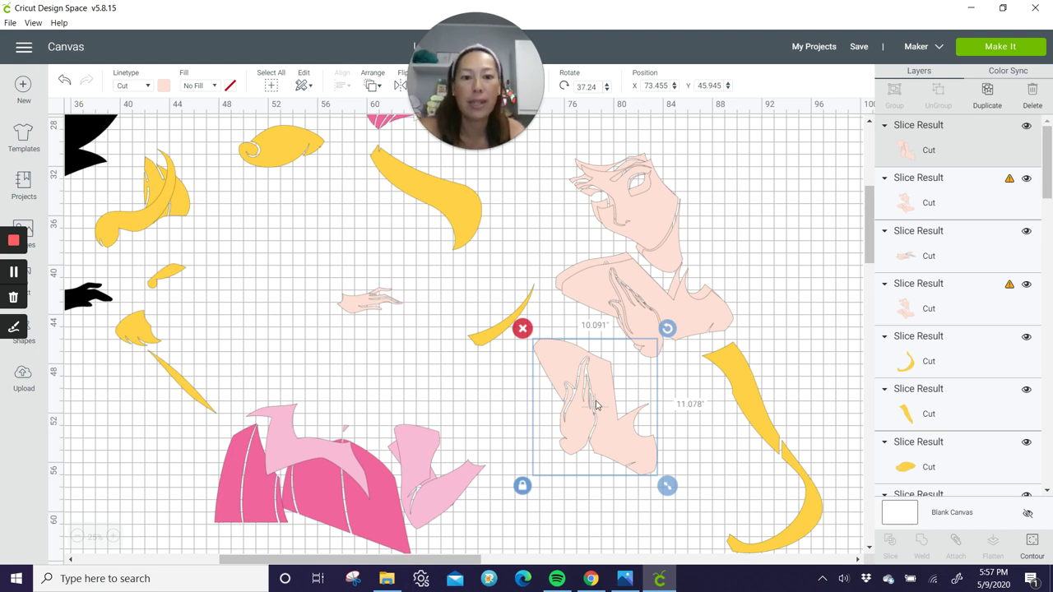
pyautogui.moveTo(597, 405); pyautogui.dragTo(623, 502)
# Hide the shoulders and arm contours in the front face-and-shoulders skin copy, keeping only the face and neck
pyautogui.click(671, 238)
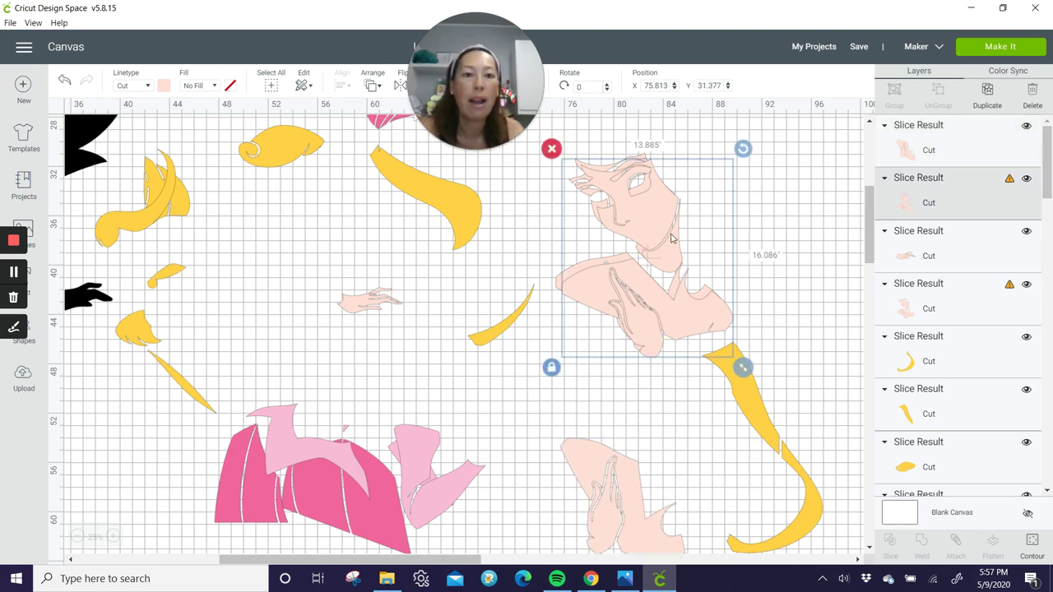
pyautogui.click(1032, 541)
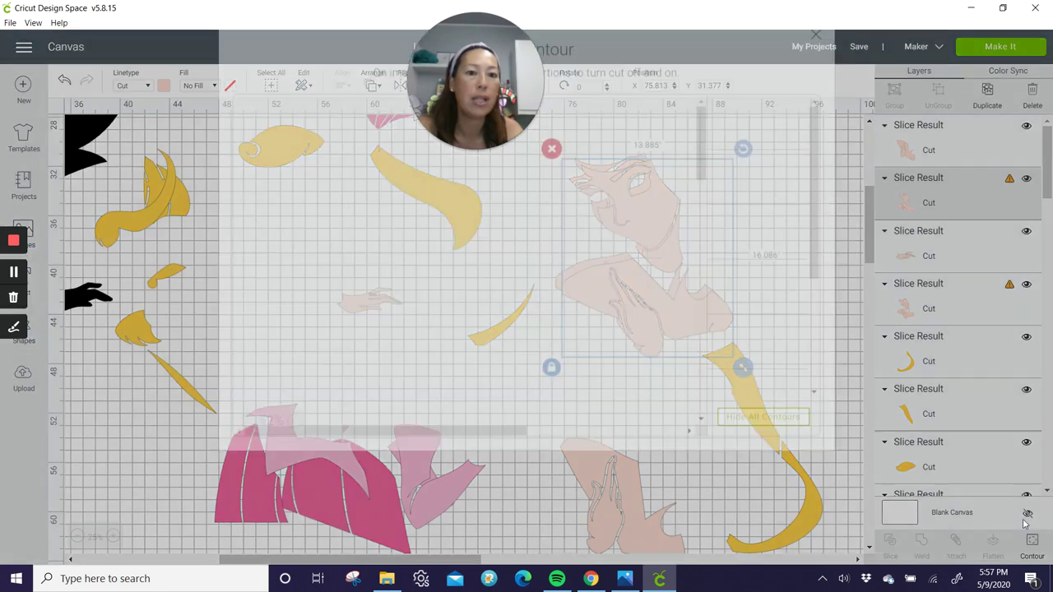
pyautogui.click(403, 321)
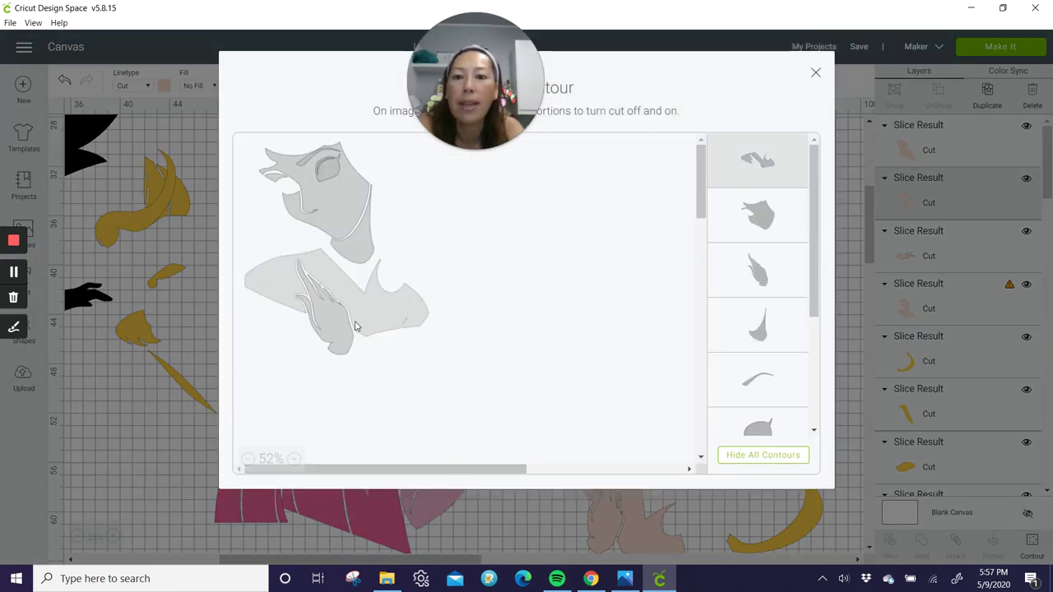
pyautogui.click(342, 329)
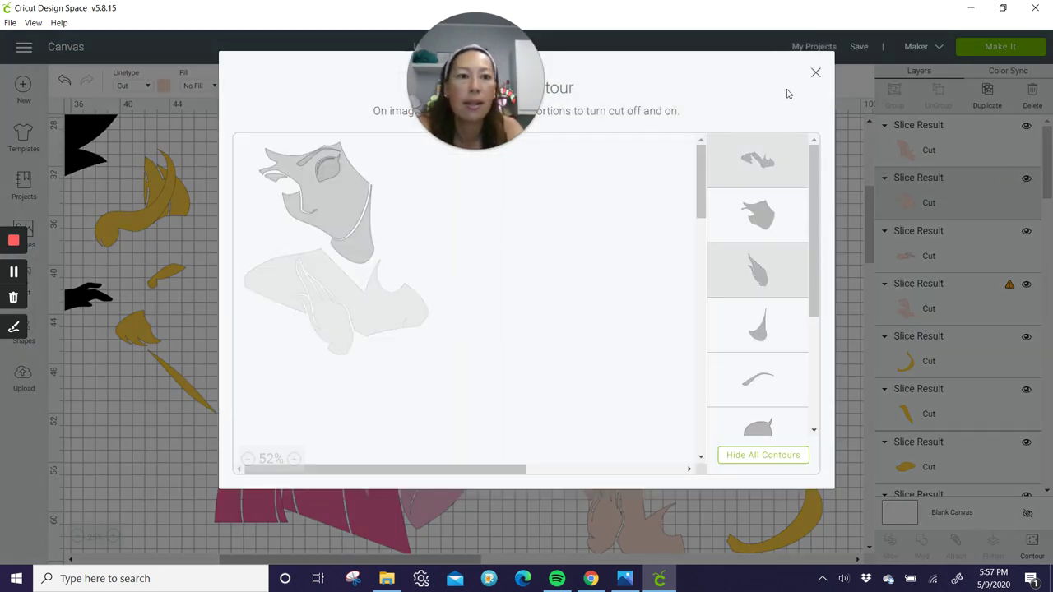
pyautogui.click(817, 77)
# Move the face piece down onto the separated shoulders and arm piece, and delete the remaining complete skin copy
pyautogui.moveTo(657, 227); pyautogui.dragTo(627, 390)
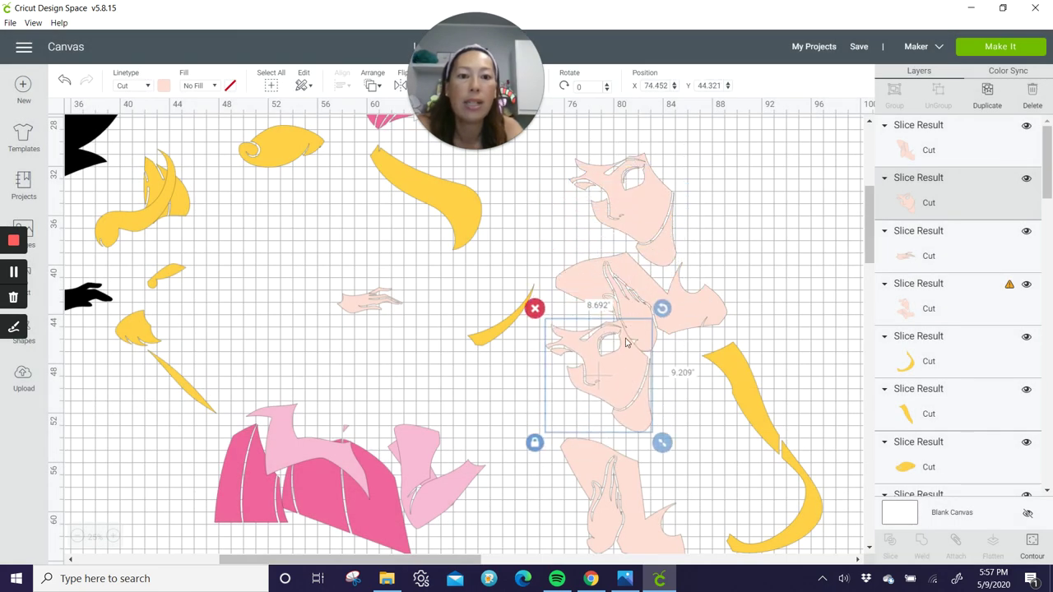
pyautogui.moveTo(627, 342); pyautogui.dragTo(631, 430)
pyautogui.click(650, 236)
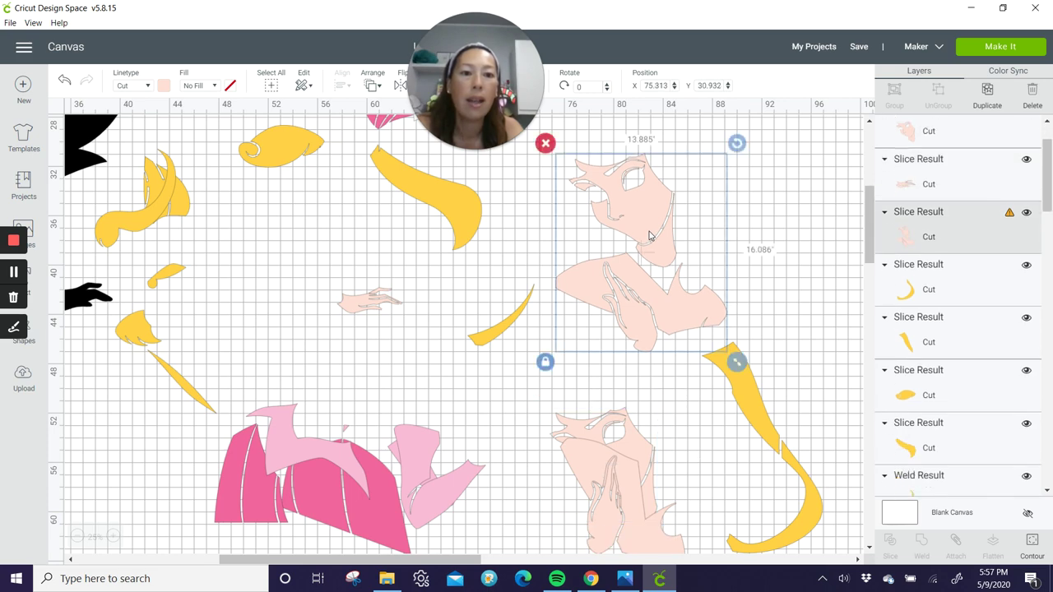
pyautogui.press('Delete')
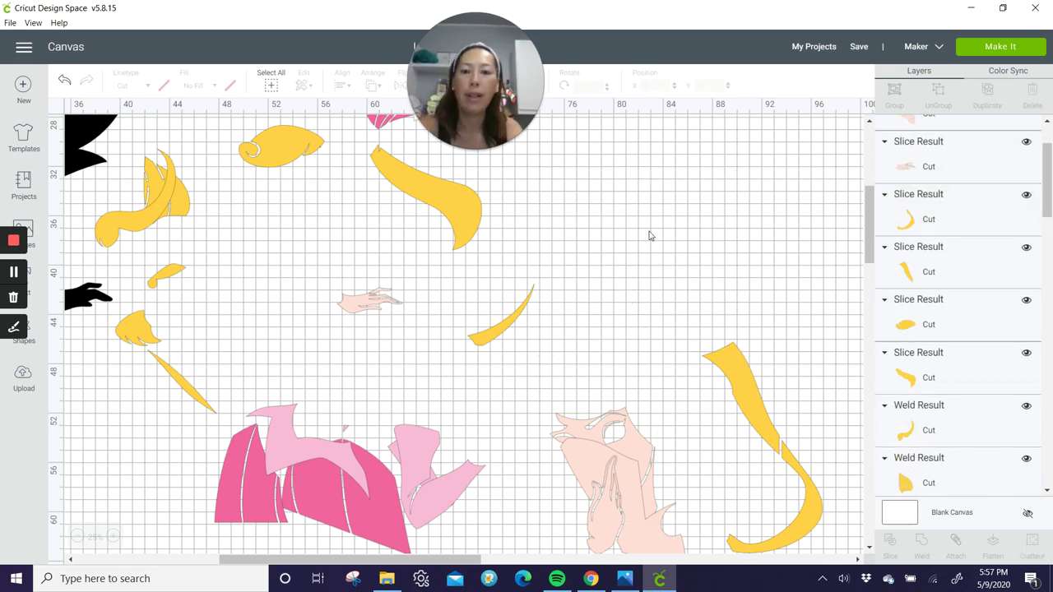
# Move the dark pink bodice piece off the white outline shapes into open space, at about X 77.3, Y 19.3
pyautogui.scroll(3, 378, 337)
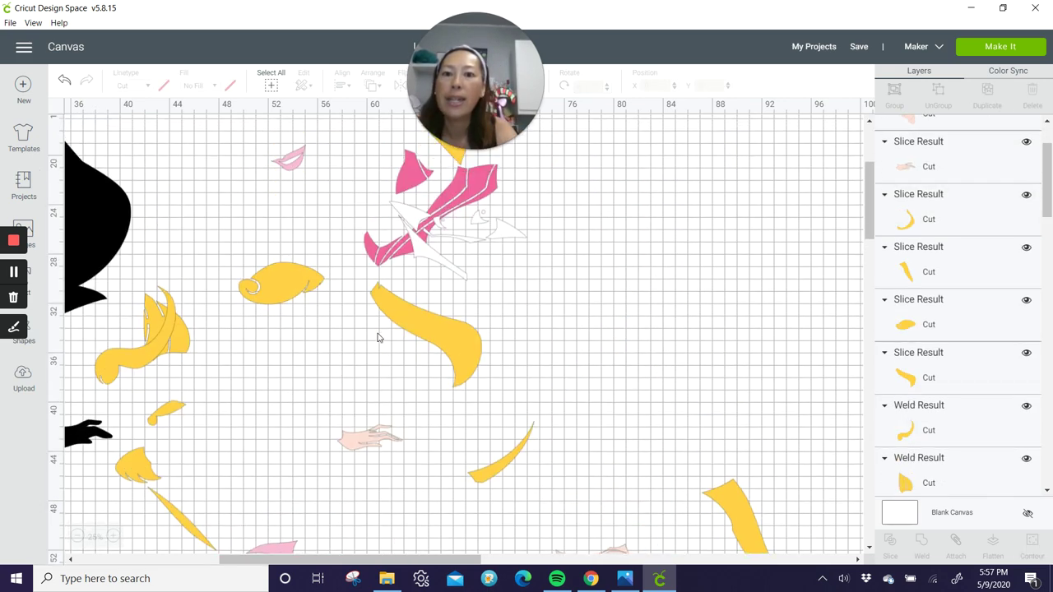
pyautogui.scroll(2, 395, 321)
pyautogui.click(479, 277)
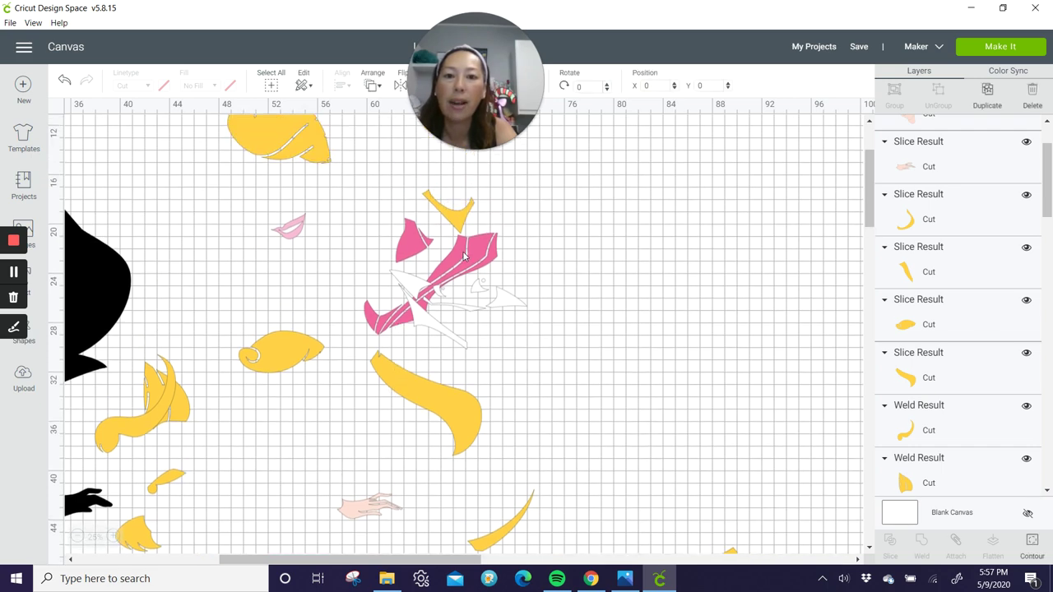
pyautogui.moveTo(632, 251); pyautogui.dragTo(684, 297)
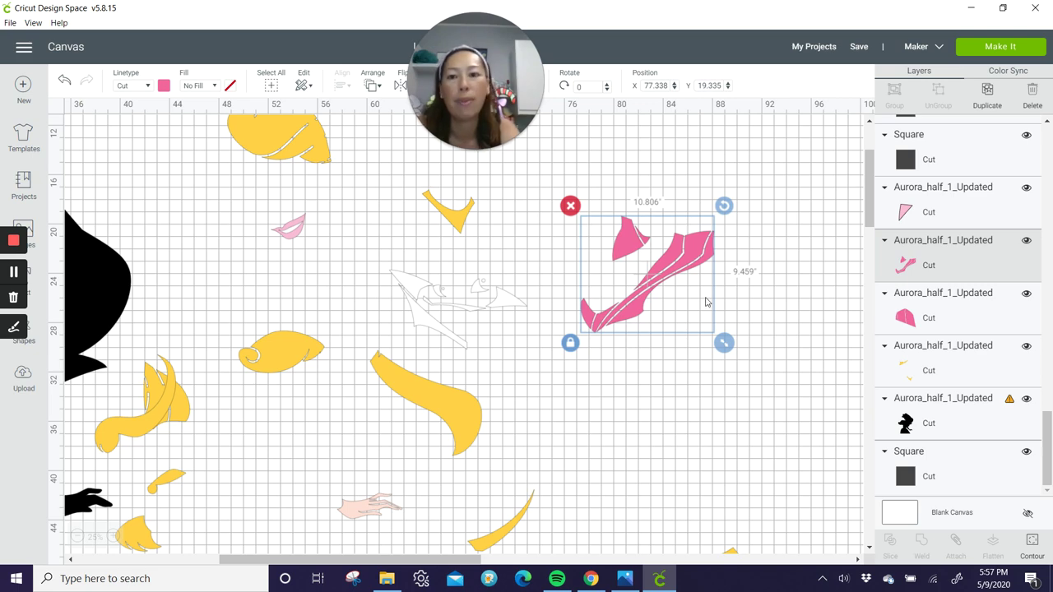
# Move the large dark cutout square away from the black silhouette to beside the dark pink bodice piece
pyautogui.scroll(-8, 669, 377)
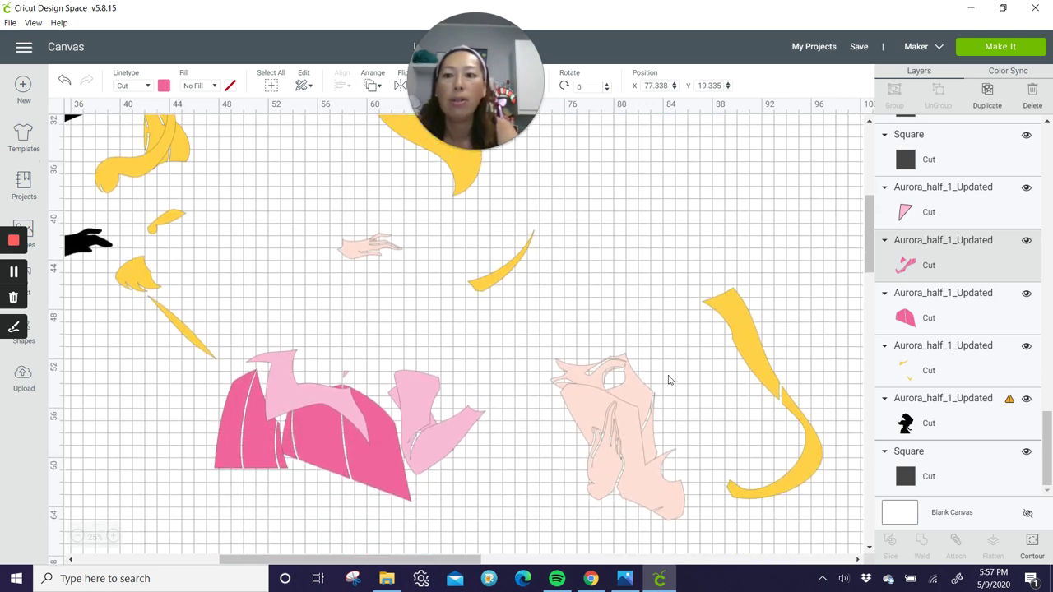
pyautogui.scroll(8, 669, 379)
pyautogui.hscroll(-13, 458, 545)
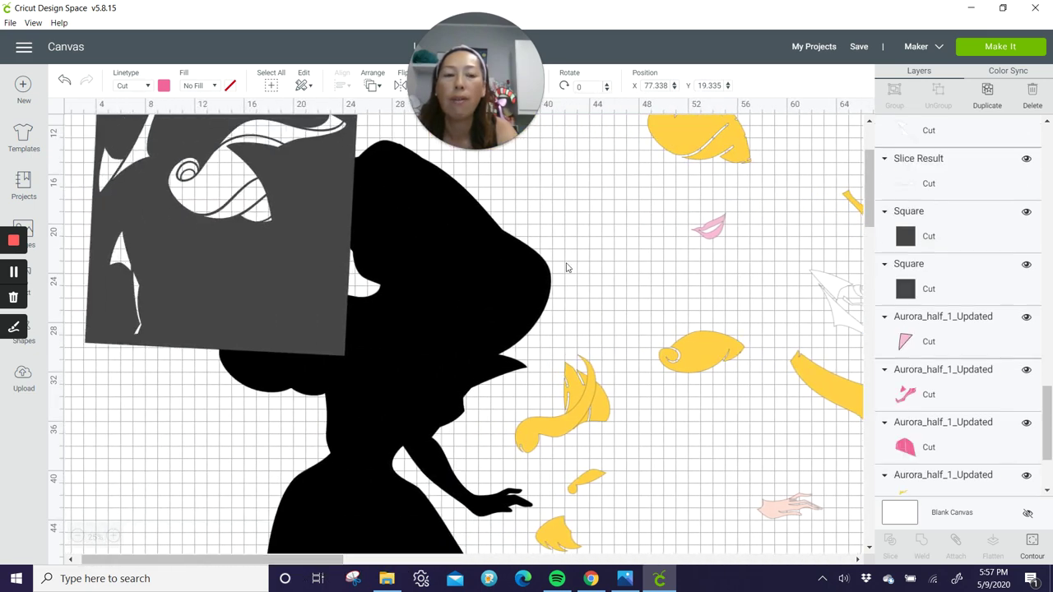
pyautogui.moveTo(313, 246); pyautogui.dragTo(833, 246)
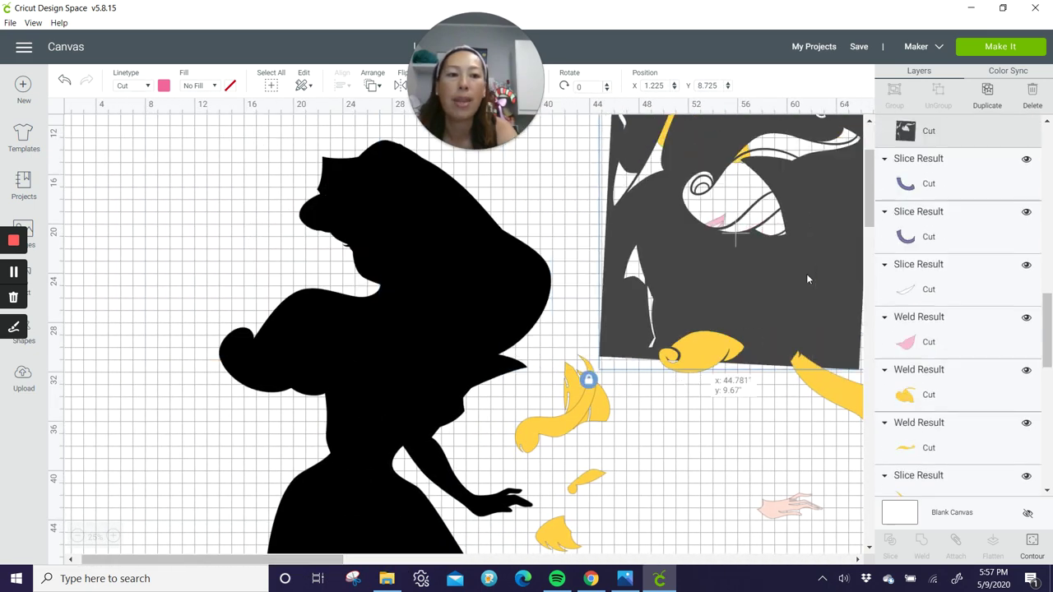
pyautogui.moveTo(325, 562); pyautogui.dragTo(492, 562)
pyautogui.moveTo(330, 321); pyautogui.dragTo(511, 162)
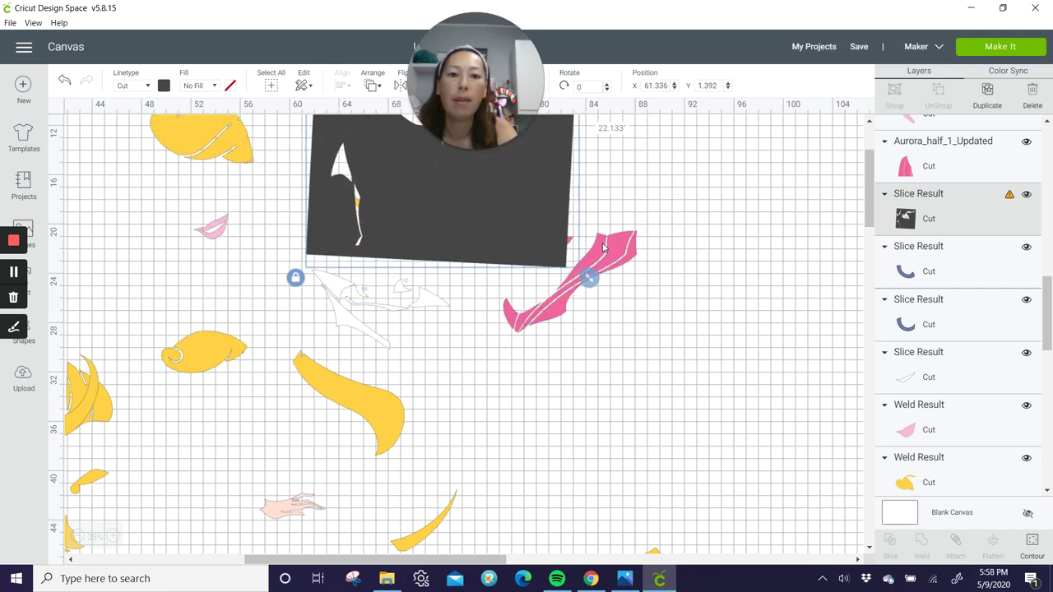
# Rotate and position the bodice piece so only its small part lies over the dark square, and slice the two
pyautogui.click(613, 247)
pyautogui.moveTo(633, 191)
pyautogui.mouseDown()
pyautogui.moveTo(625, 186)
pyautogui.moveTo(636, 196)
pyautogui.mouseUp()
pyautogui.moveTo(613, 238); pyautogui.dragTo(547, 240)
pyautogui.click(706, 267)
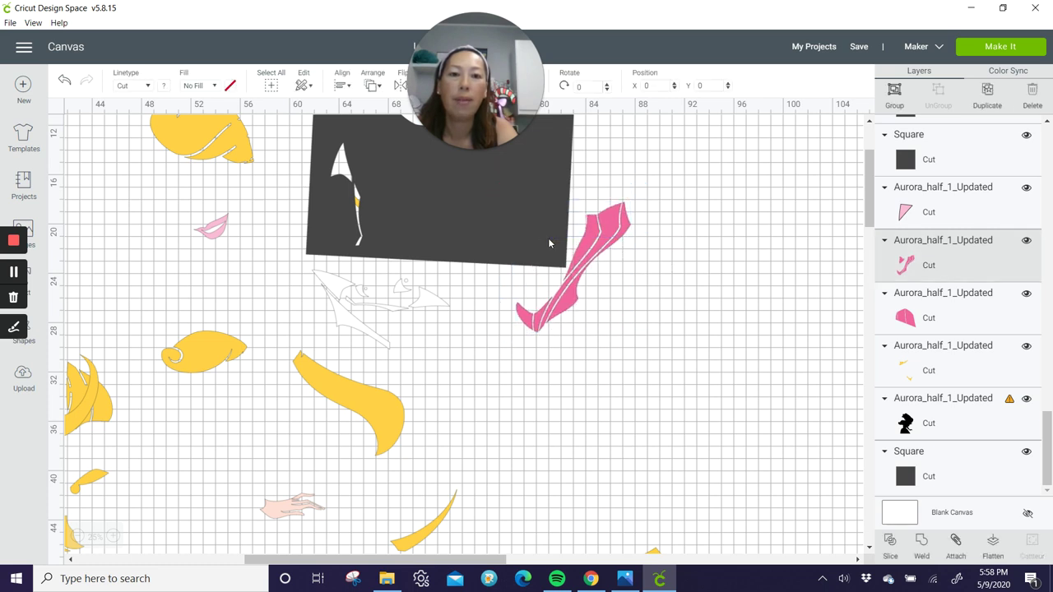
pyautogui.click(890, 543)
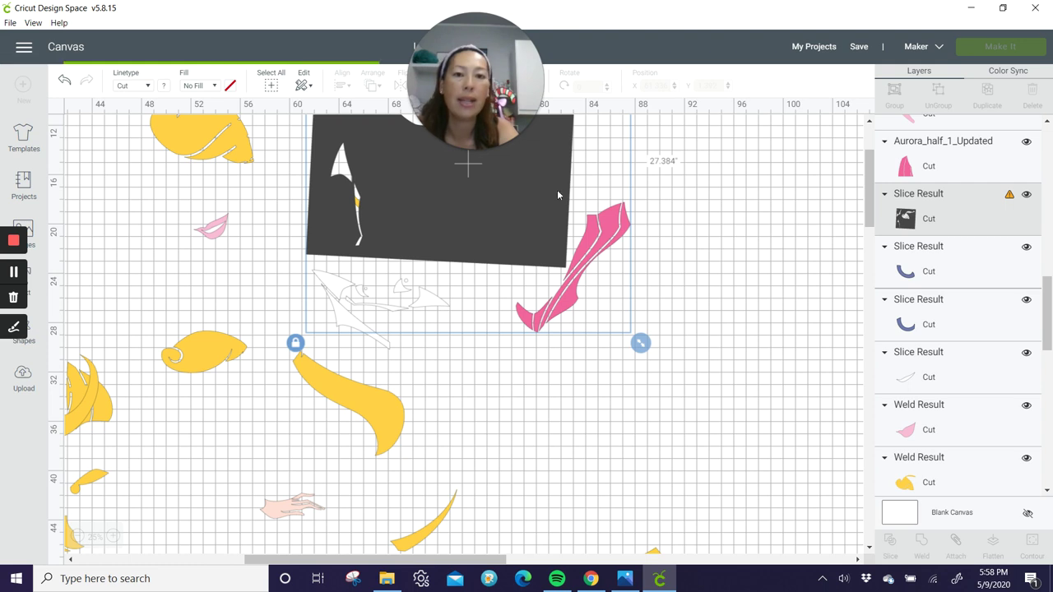
# Move the long pink strip clear of the dark square and delete the extra small pink slice piece
pyautogui.moveTo(600, 246); pyautogui.dragTo(707, 271)
pyautogui.moveTo(553, 231); pyautogui.dragTo(549, 373)
pyautogui.click(514, 344)
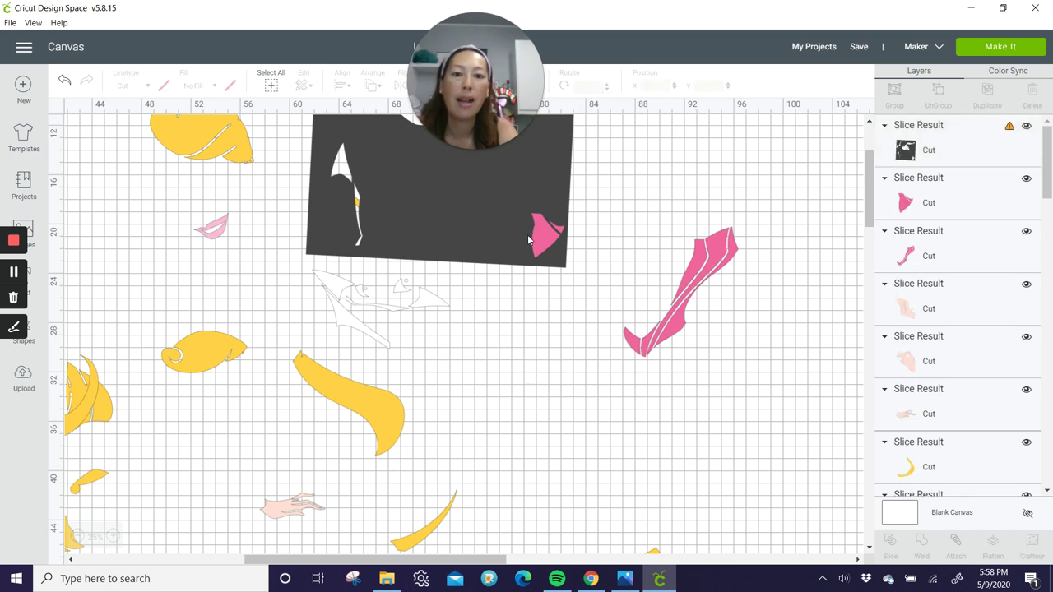
# Pull the dark square away, place the small pink piece beside the long strip, and delete the dark square
pyautogui.moveTo(476, 290); pyautogui.dragTo(283, 460)
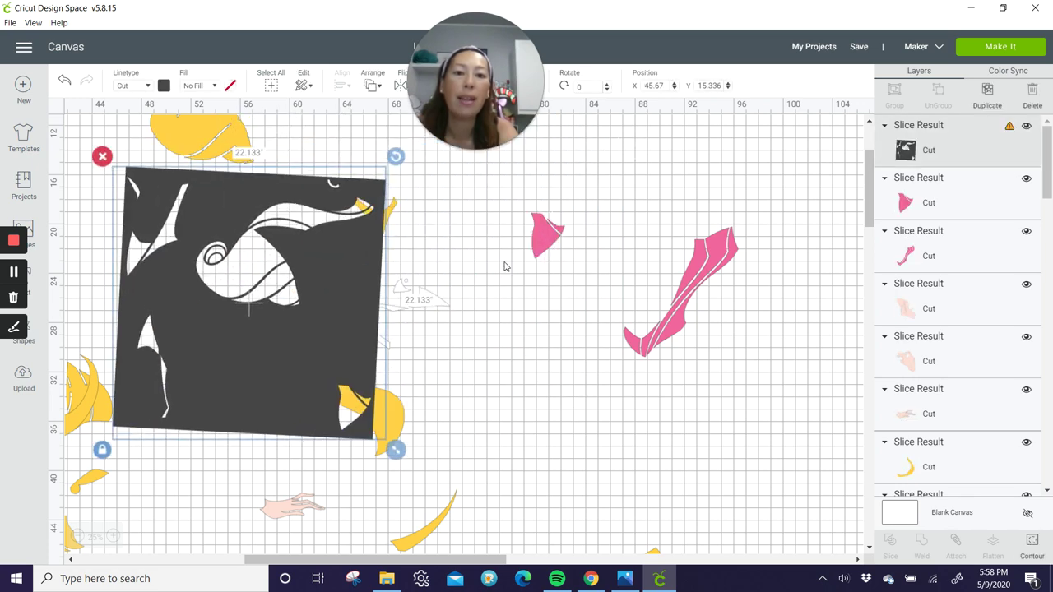
pyautogui.moveTo(551, 247); pyautogui.dragTo(647, 310)
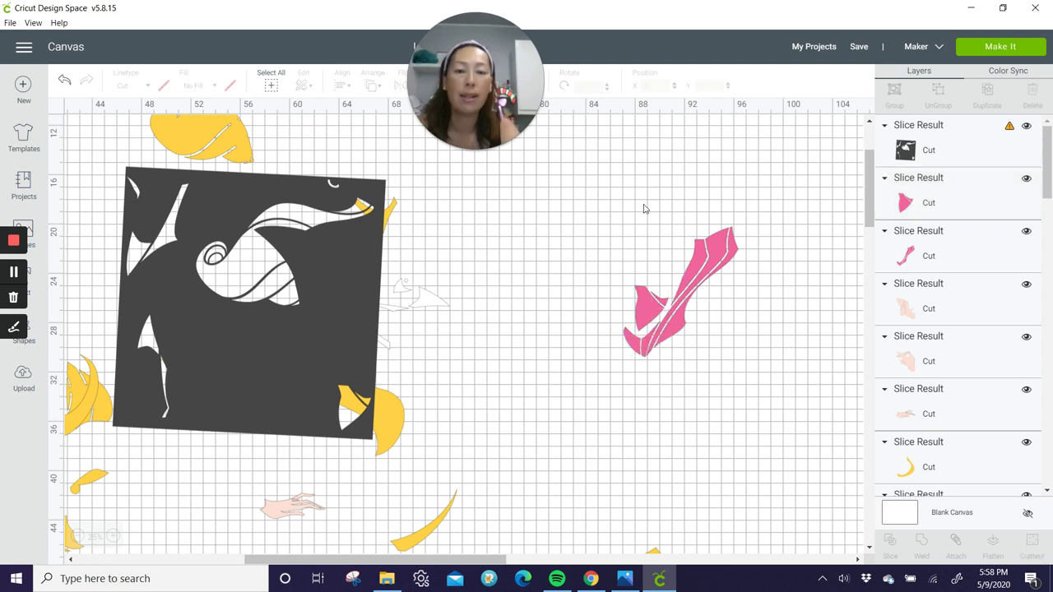
pyautogui.click(497, 361)
pyautogui.moveTo(329, 341); pyautogui.dragTo(528, 364)
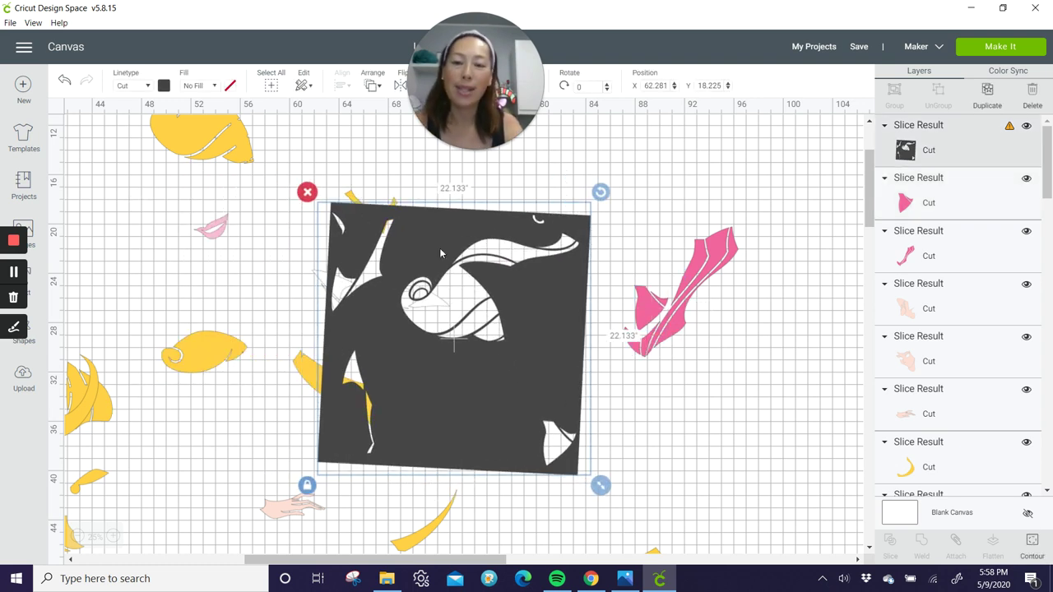
pyautogui.click(306, 191)
# Move the yellow hair pieces and the light pink collar piece farther away from the black silhouette
pyautogui.moveTo(379, 559); pyautogui.dragTo(244, 563)
pyautogui.scroll(-5, 783, 371)
pyautogui.scroll(3, 783, 372)
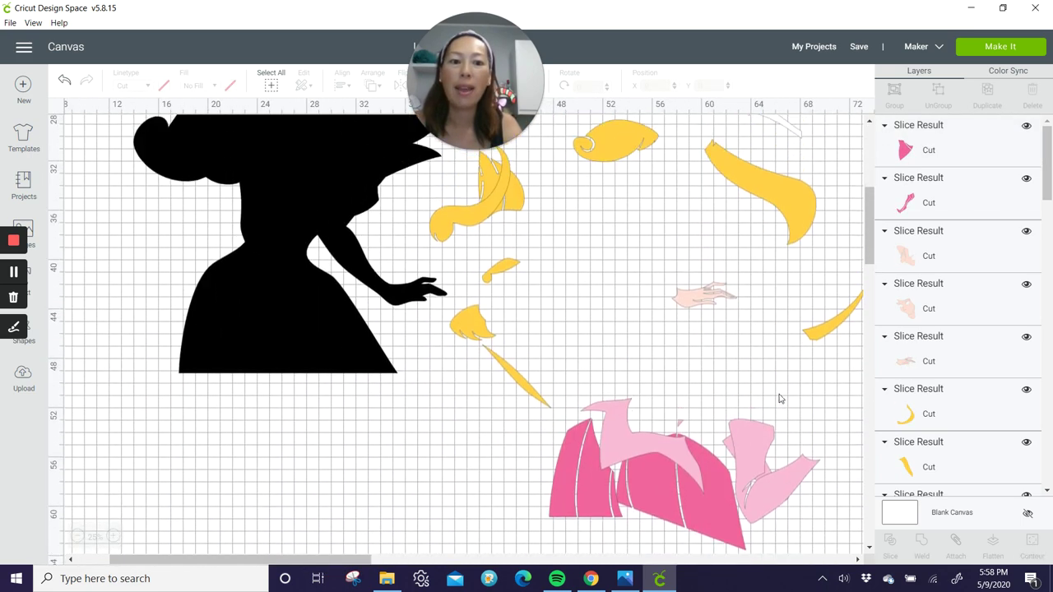
pyautogui.moveTo(355, 564); pyautogui.dragTo(316, 567)
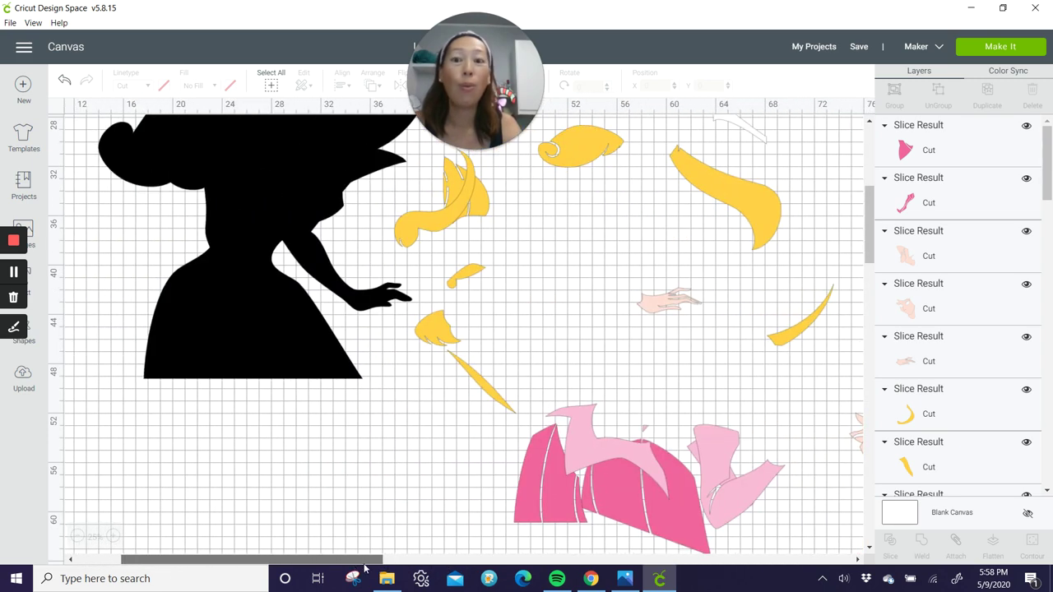
pyautogui.scroll(8, 426, 481)
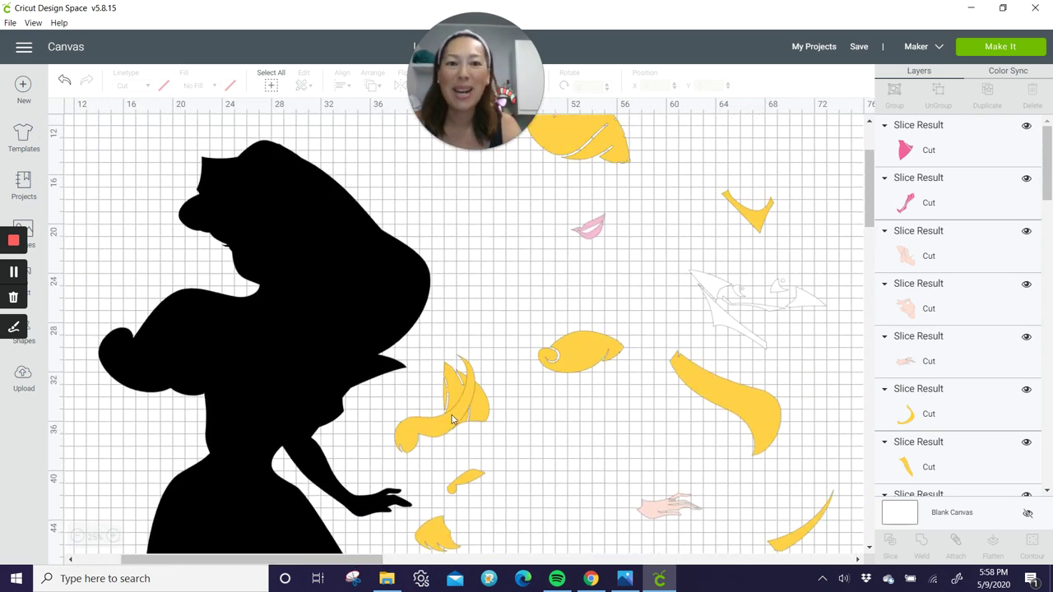
pyautogui.scroll(-3, 456, 411)
pyautogui.moveTo(461, 222); pyautogui.dragTo(516, 551)
pyautogui.moveTo(449, 326); pyautogui.dragTo(814, 296)
pyautogui.click(447, 476)
pyautogui.moveTo(447, 475); pyautogui.dragTo(851, 389)
pyautogui.click(646, 541)
pyautogui.moveTo(795, 503); pyautogui.dragTo(847, 465)
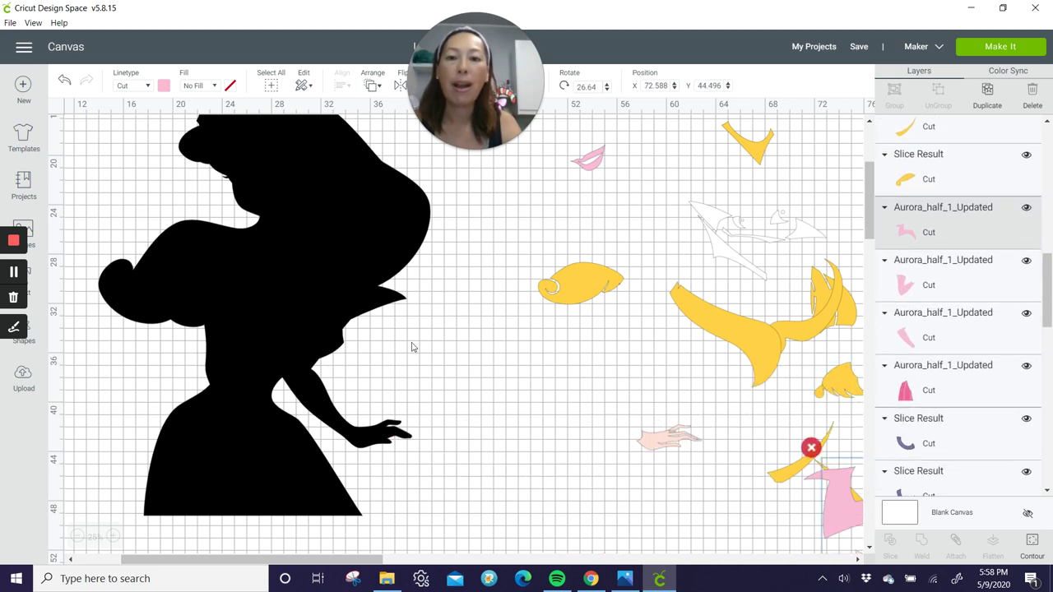
# Move the black silhouette into open space at about X 18.3, Y 8.4
pyautogui.scroll(5, 407, 348)
pyautogui.click(328, 300)
pyautogui.moveTo(342, 328); pyautogui.dragTo(354, 257)
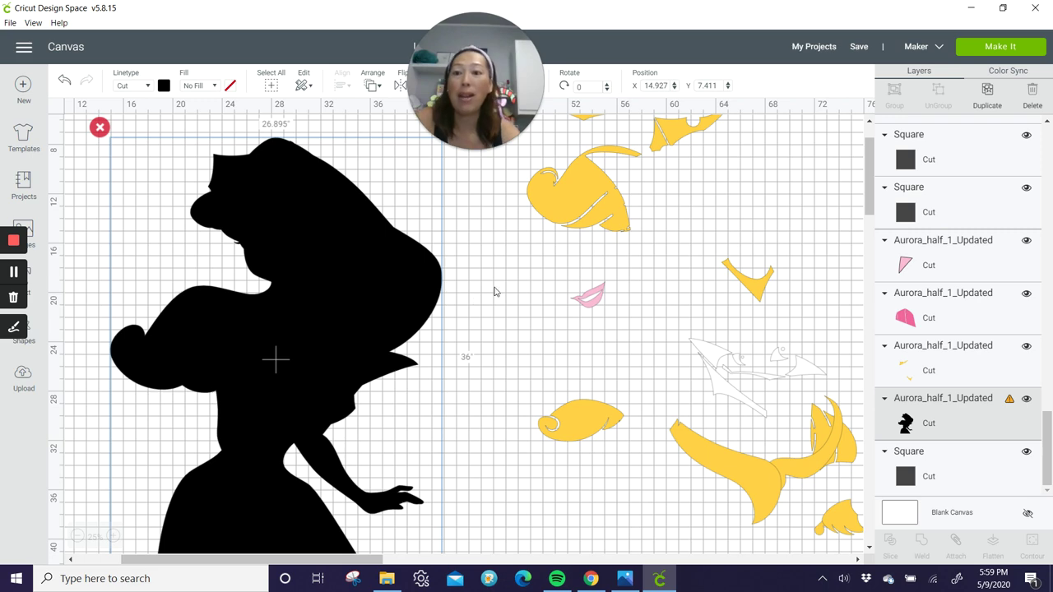
pyautogui.moveTo(178, 203); pyautogui.dragTo(220, 215)
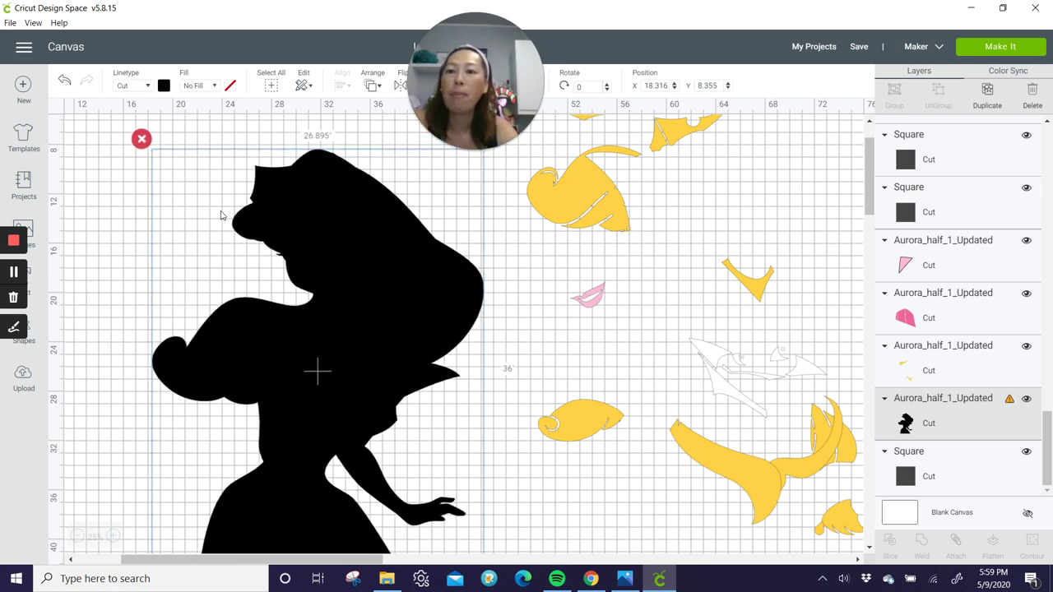
pyautogui.click(138, 204)
# Move one of the small dark squares aside and delete the other two
pyautogui.scroll(2, 134, 203)
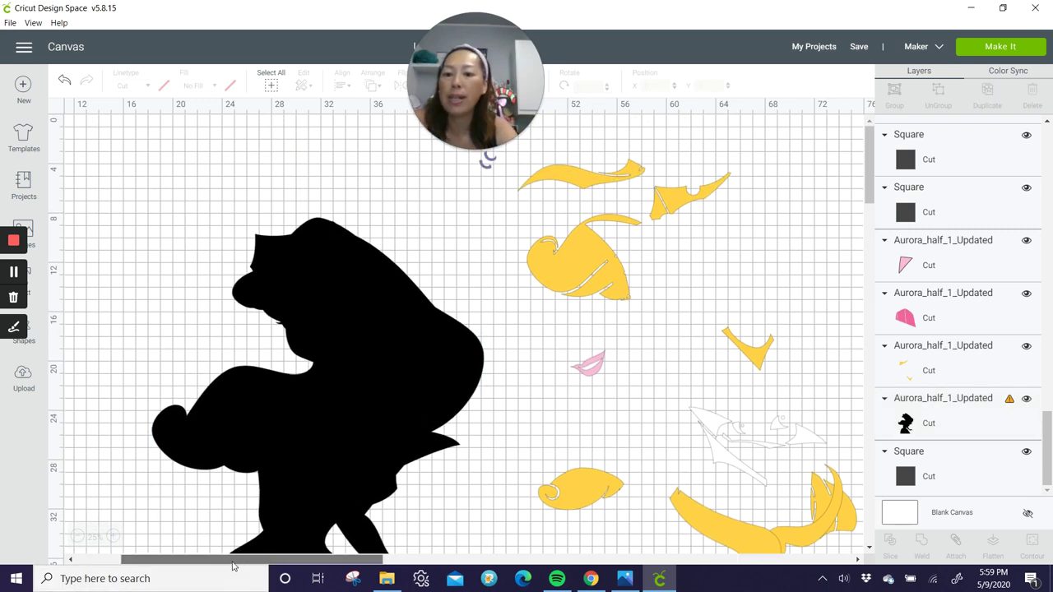
pyautogui.moveTo(243, 567); pyautogui.dragTo(197, 566)
pyautogui.click(155, 217)
pyautogui.hotkey('ctrl', 'd')
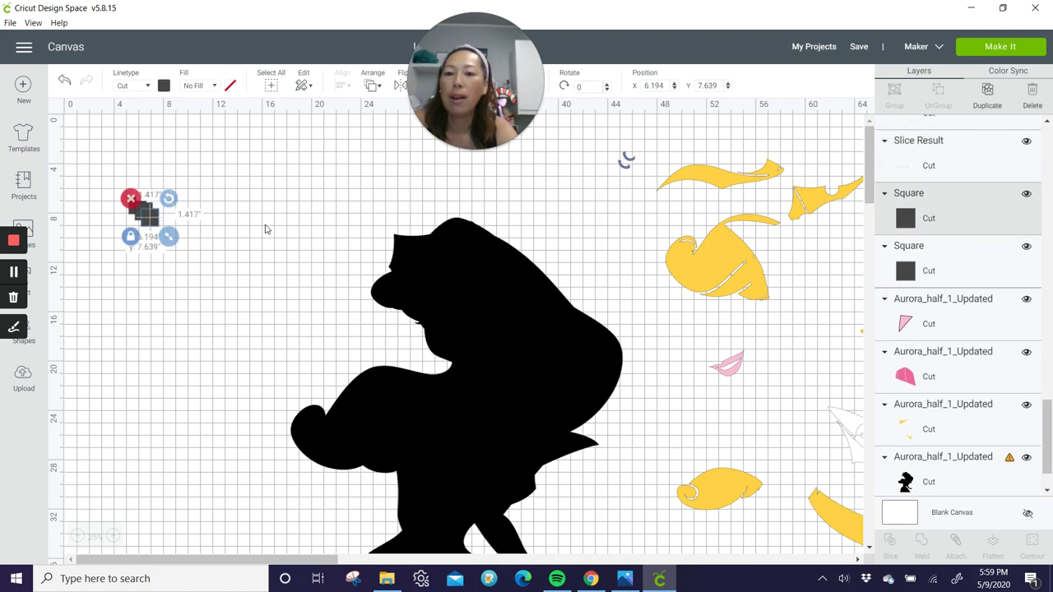
pyautogui.moveTo(155, 217); pyautogui.dragTo(237, 240)
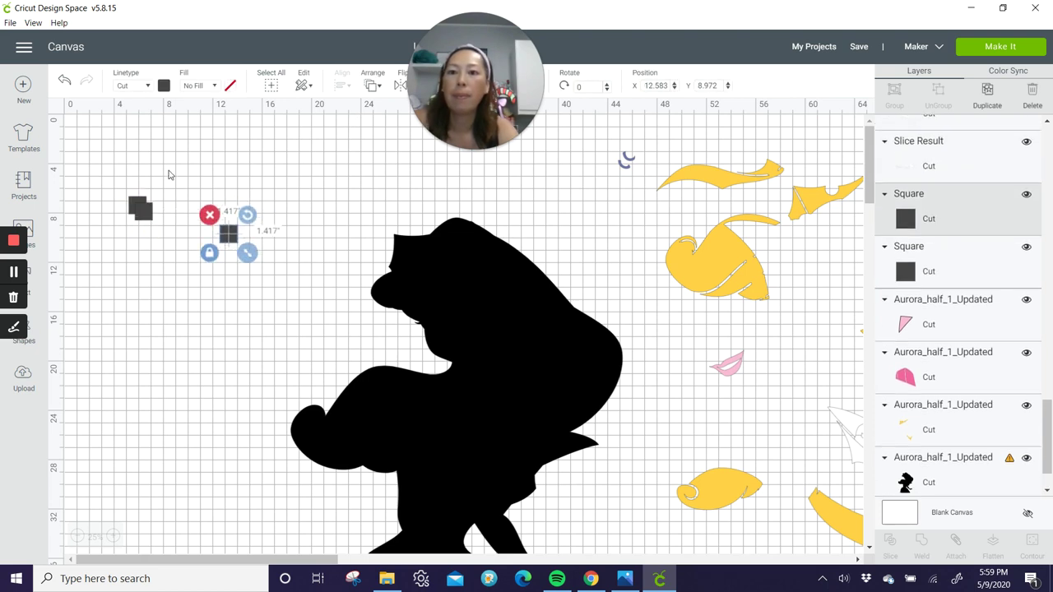
pyautogui.moveTo(121, 176); pyautogui.dragTo(183, 239)
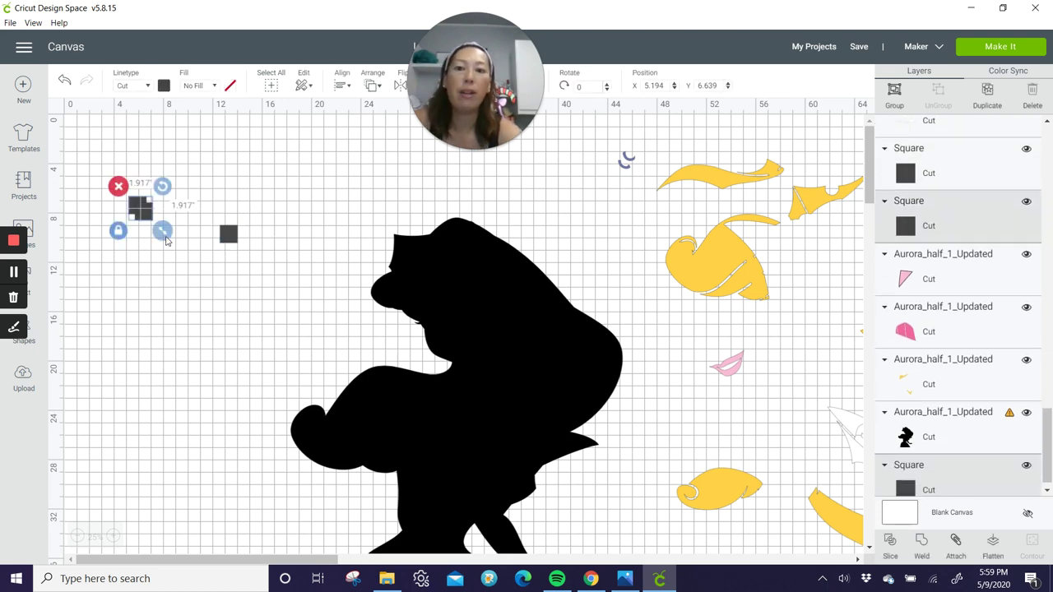
pyautogui.press('Delete')
# Resize the remaining square to 11 inches wide and high, and place it against the face of the black silhouette
pyautogui.click(226, 236)
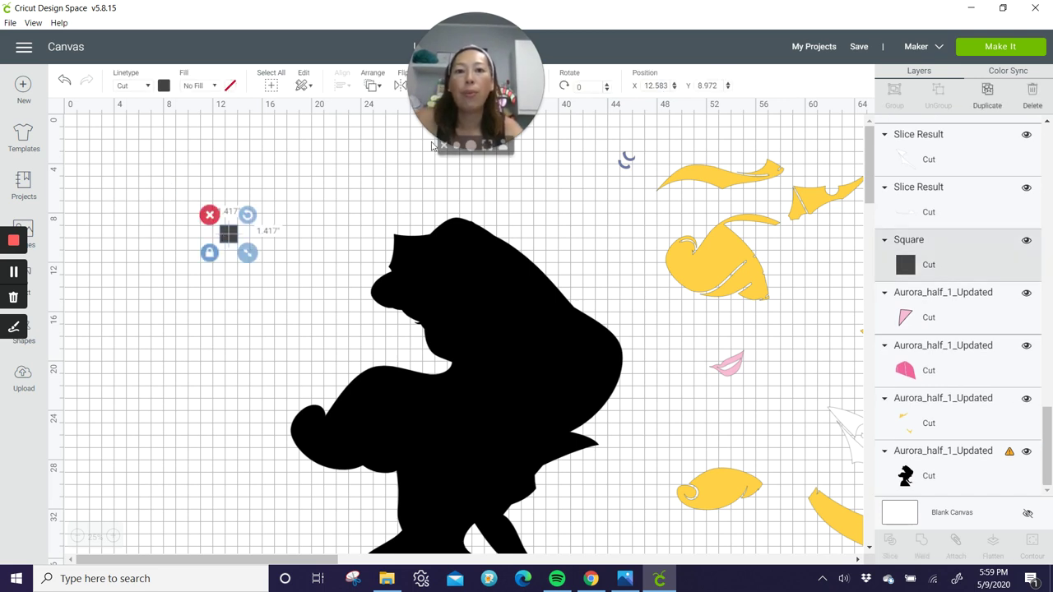
pyautogui.moveTo(476, 67); pyautogui.dragTo(682, 67)
pyautogui.click(453, 85)
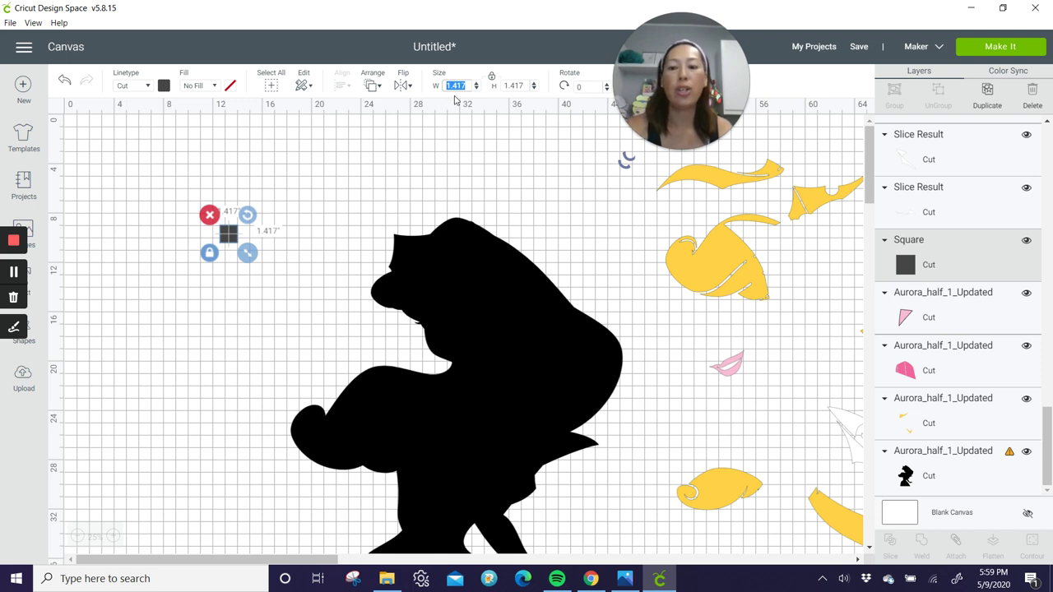
pyautogui.write('11')
pyautogui.press('Tab')
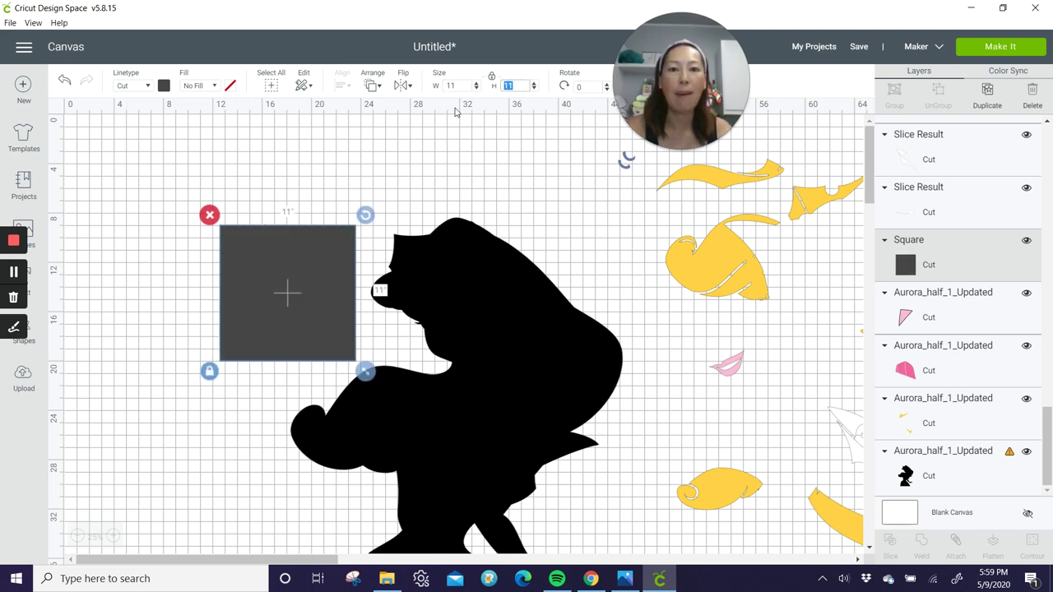
pyautogui.moveTo(286, 287); pyautogui.dragTo(321, 280)
# Position the 11-inch square at X 15, Y 8
pyautogui.moveTo(679, 61); pyautogui.dragTo(460, 62)
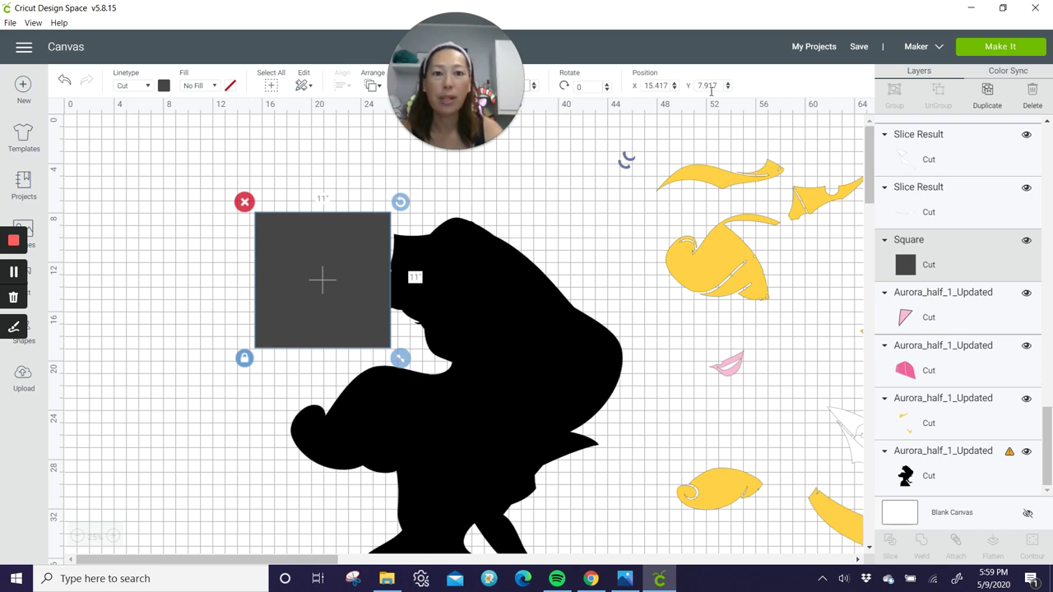
pyautogui.click(662, 85)
pyautogui.write('1')
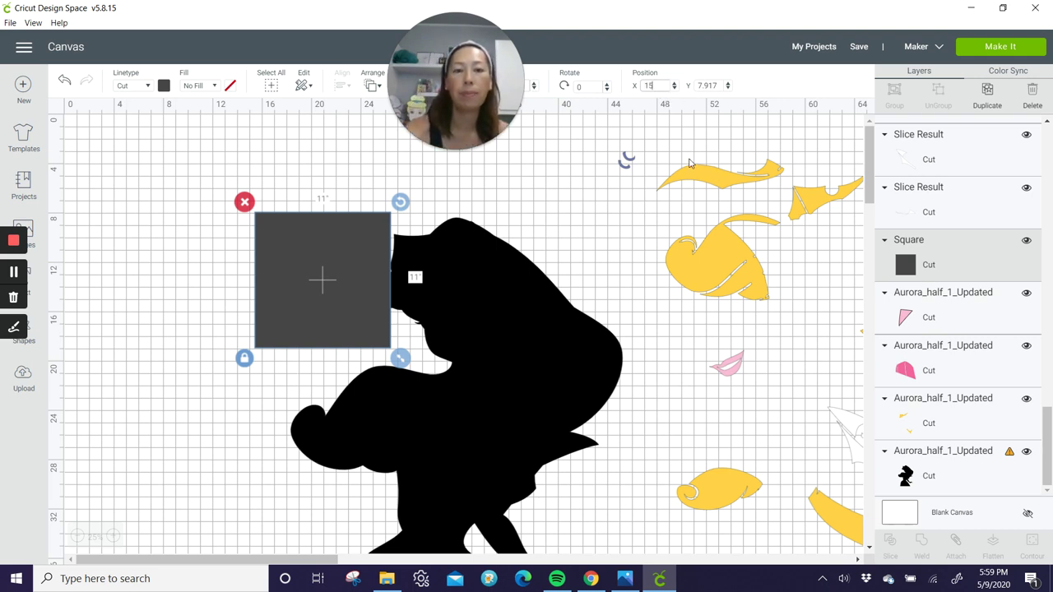
pyautogui.write('5')
pyautogui.press('Tab')
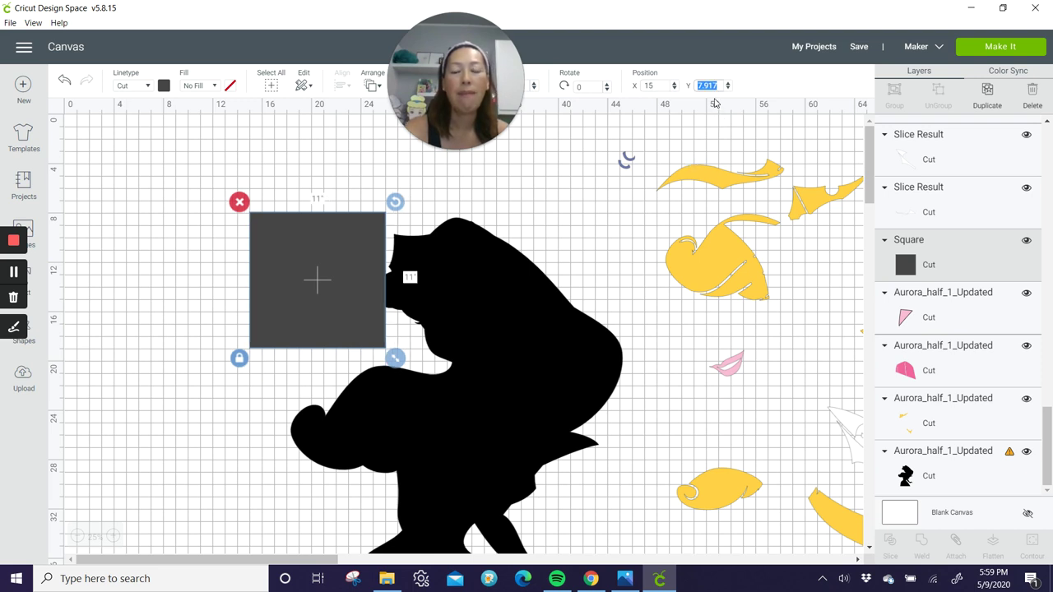
pyautogui.write('8')
pyautogui.press('Return')
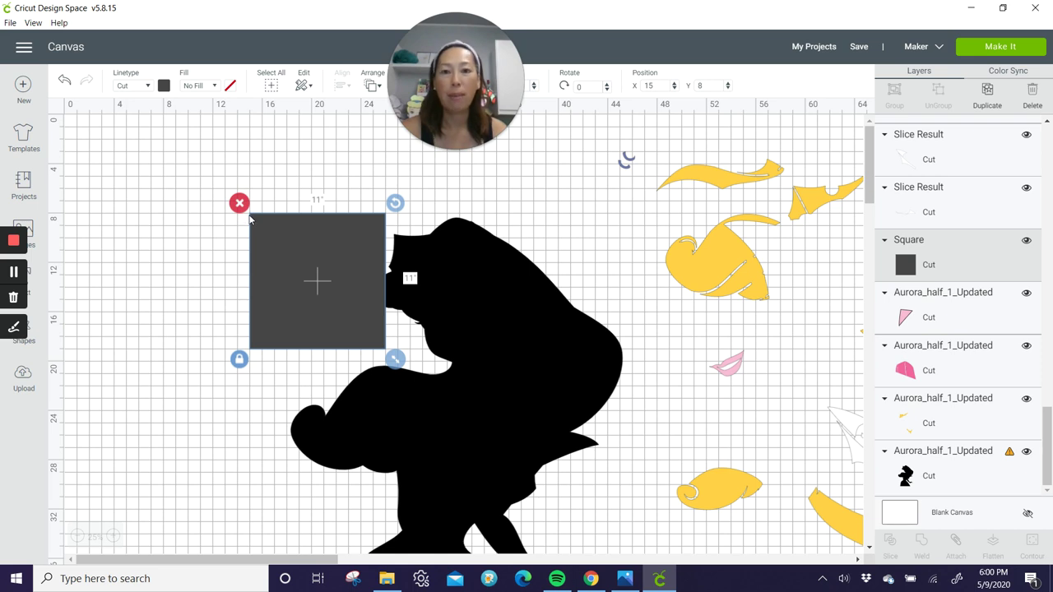
# Duplicate the square and place the copy flush beside the first one at X 26, Y 8
pyautogui.click(989, 92)
pyautogui.moveTo(364, 281); pyautogui.dragTo(483, 268)
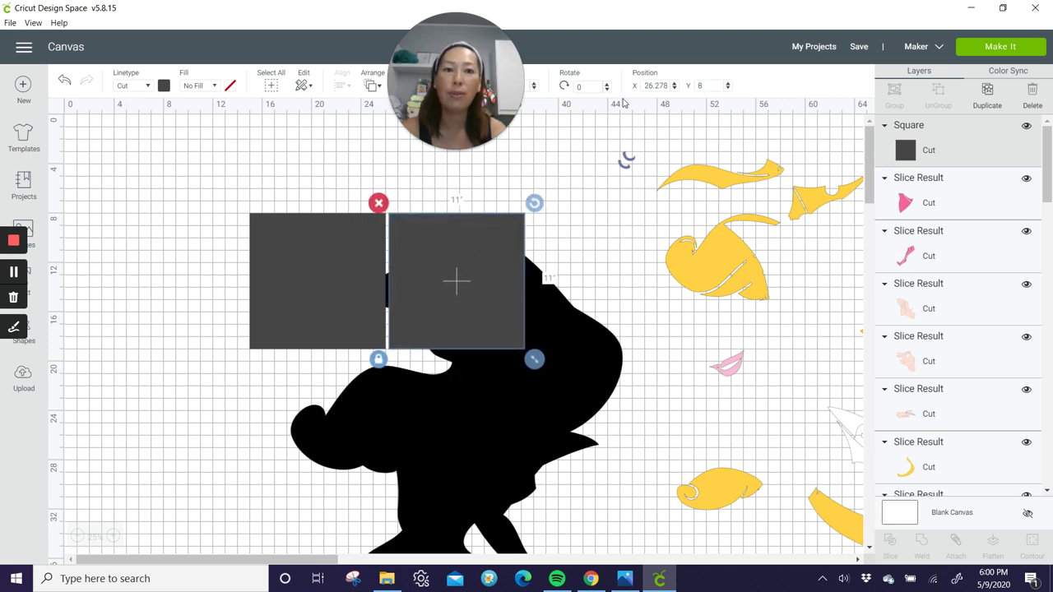
pyautogui.click(659, 86)
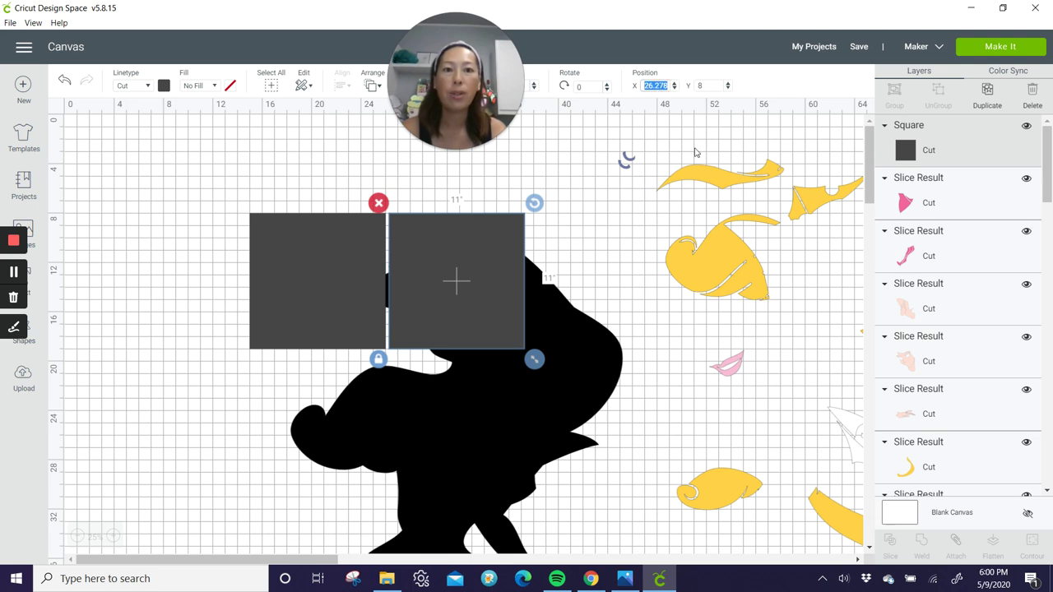
pyautogui.write('26')
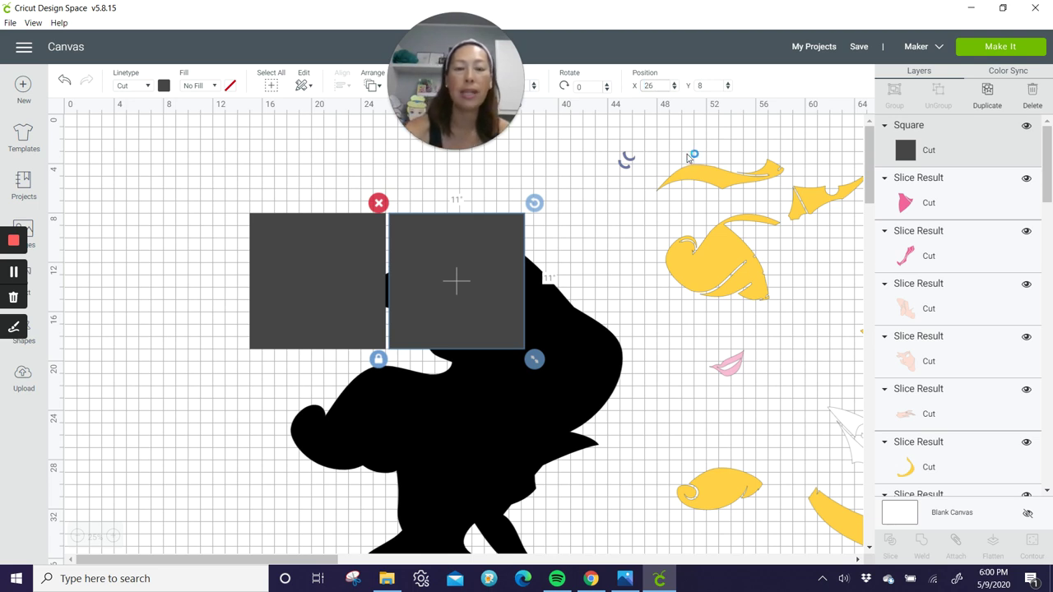
pyautogui.press('Tab')
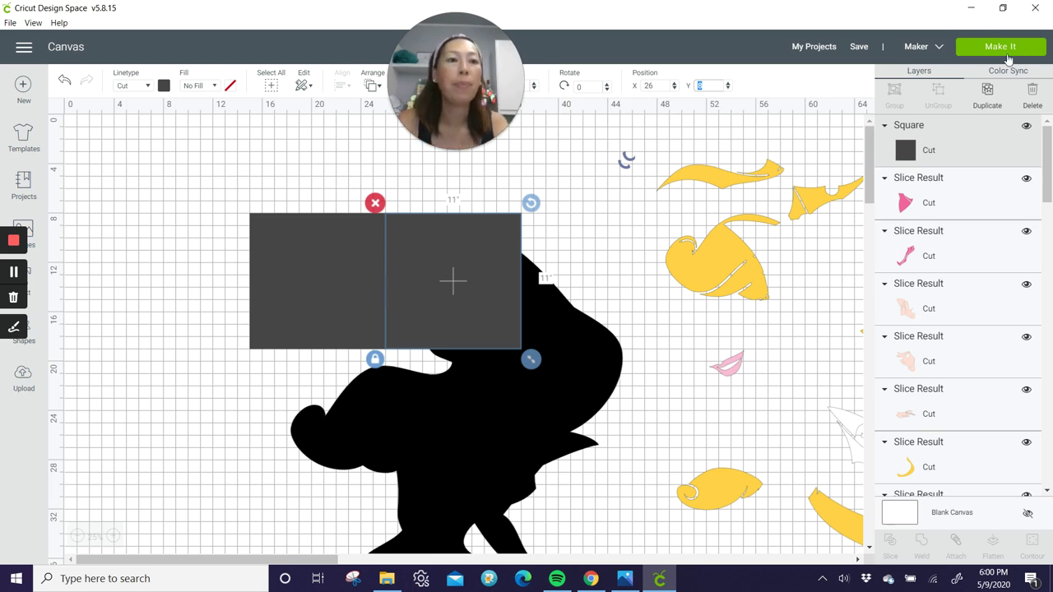
# Duplicate the second square and place the third one flush beside it at X 37, Y 8
pyautogui.click(986, 88)
pyautogui.moveTo(482, 273); pyautogui.dragTo(621, 274)
pyautogui.doubleClick(655, 85)
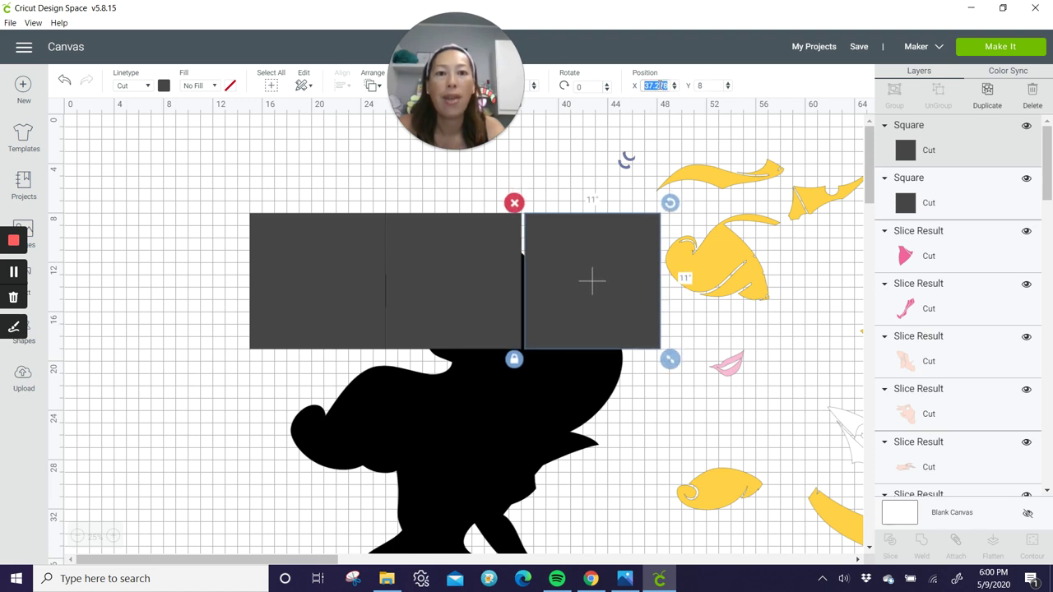
pyautogui.write('37')
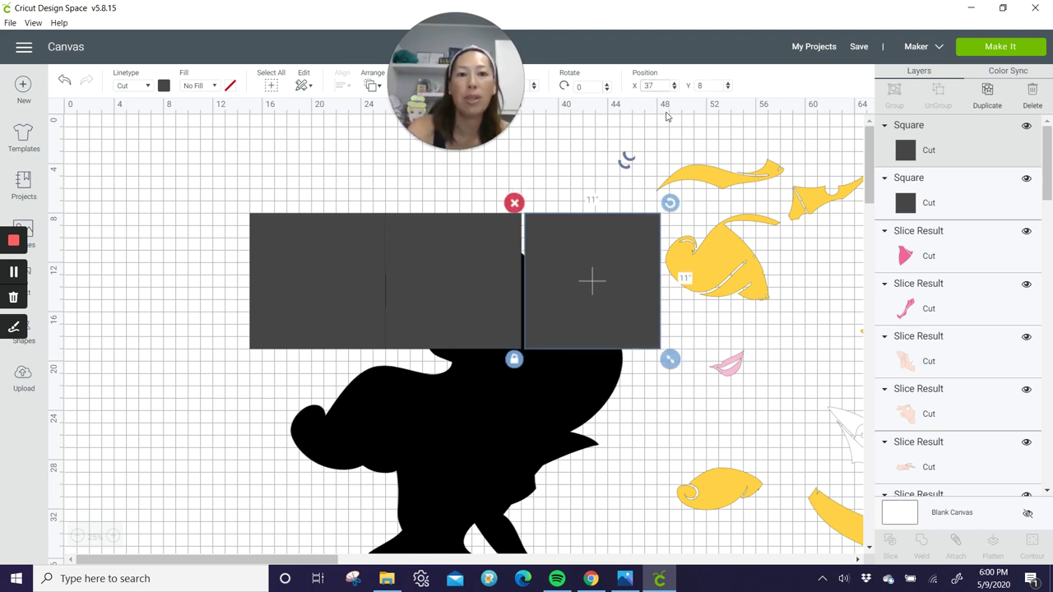
pyautogui.press('Tab')
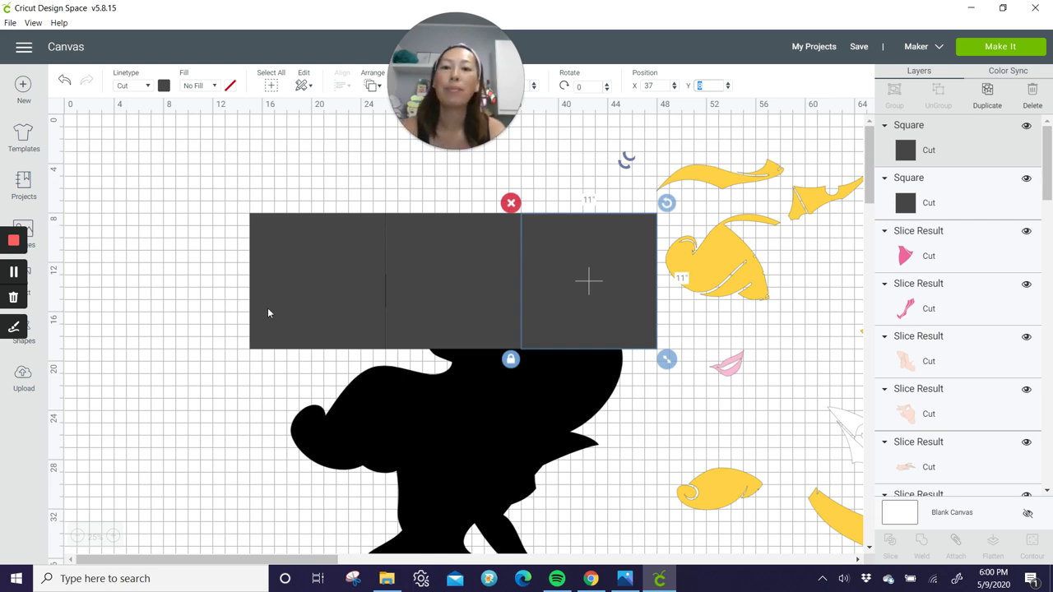
# Duplicate the row of three squares and place the copied row directly below at X 15, Y 19
pyautogui.click(275, 284)
pyautogui.keyDown('shift'); pyautogui.click(459, 283); pyautogui.keyUp('shift')
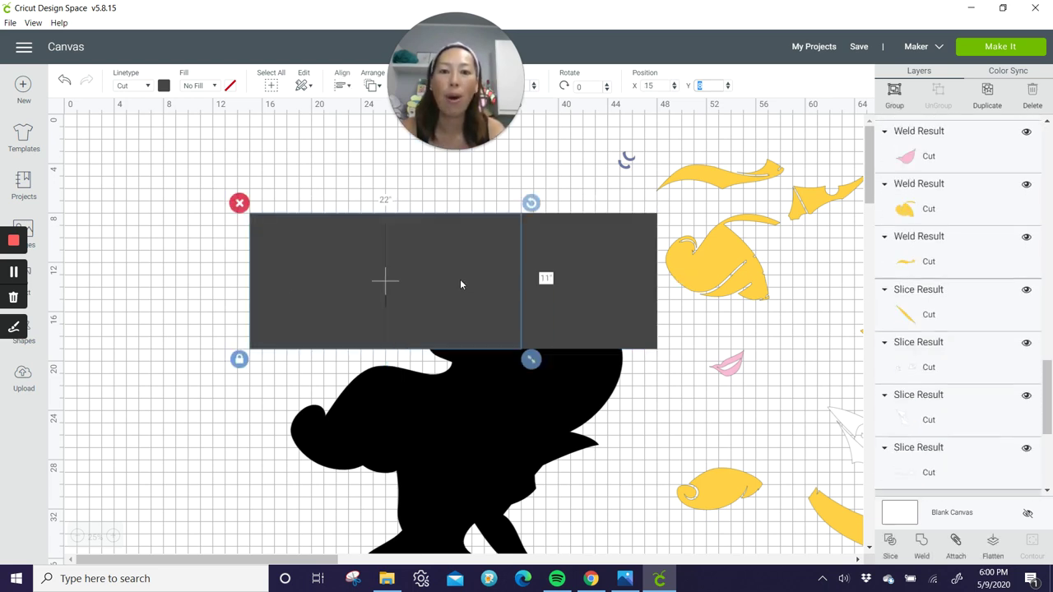
pyautogui.keyDown('shift'); pyautogui.click(549, 282); pyautogui.keyUp('shift')
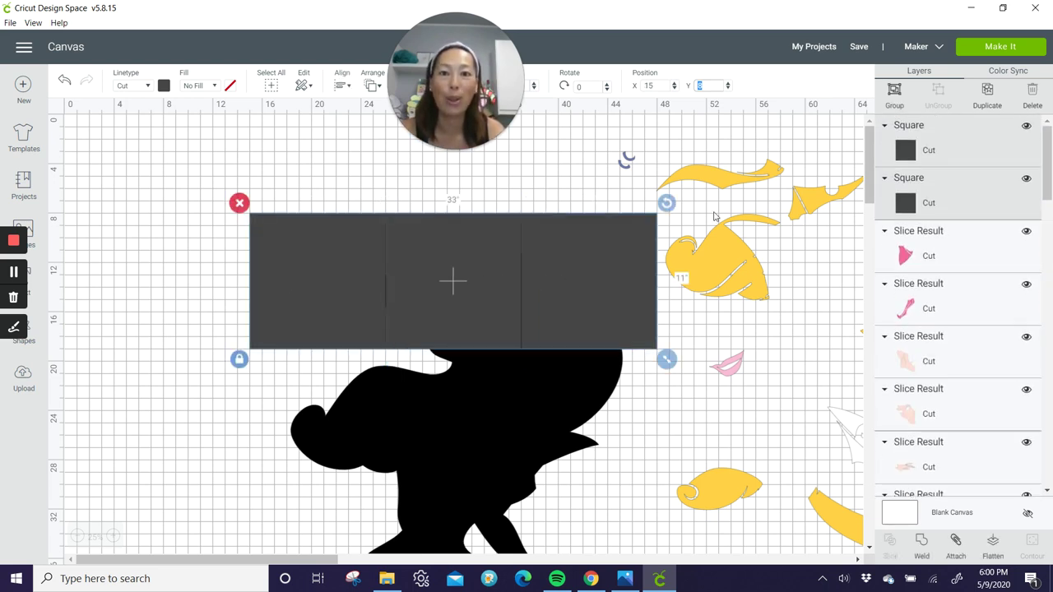
pyautogui.click(989, 96)
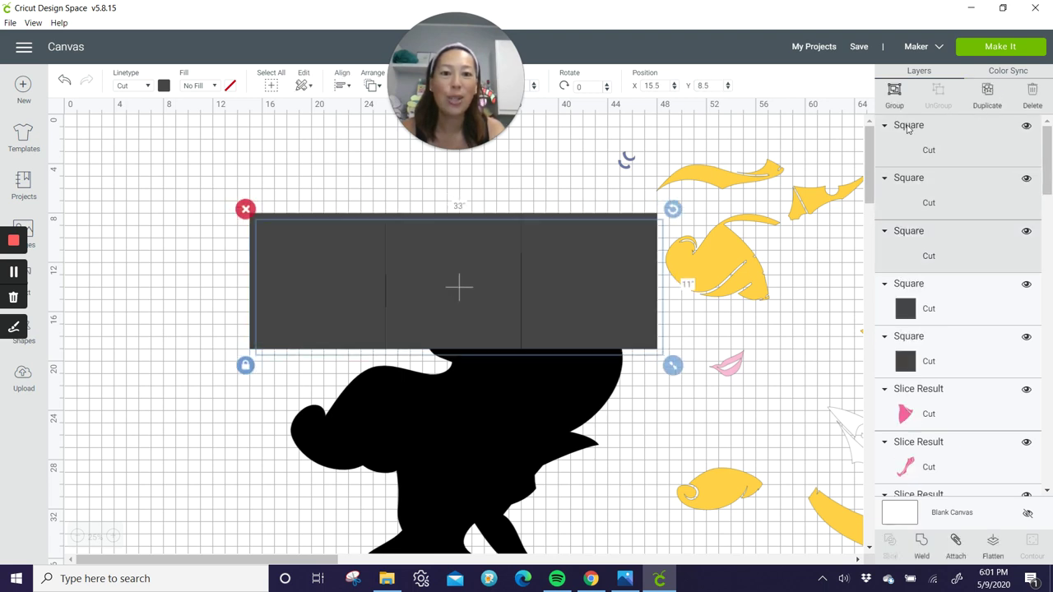
pyautogui.moveTo(576, 216); pyautogui.dragTo(587, 391)
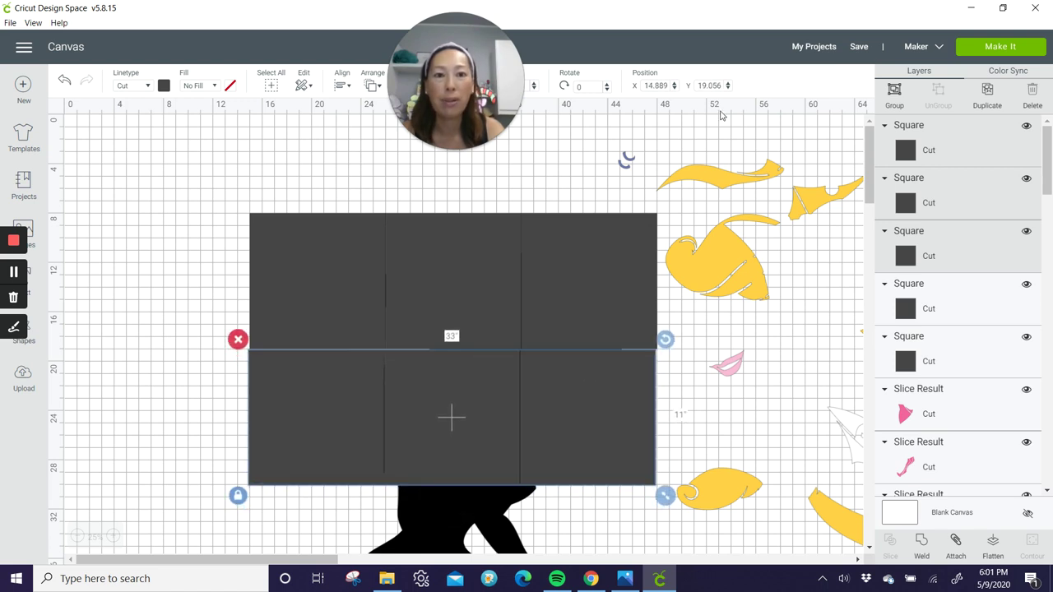
pyautogui.click(655, 85)
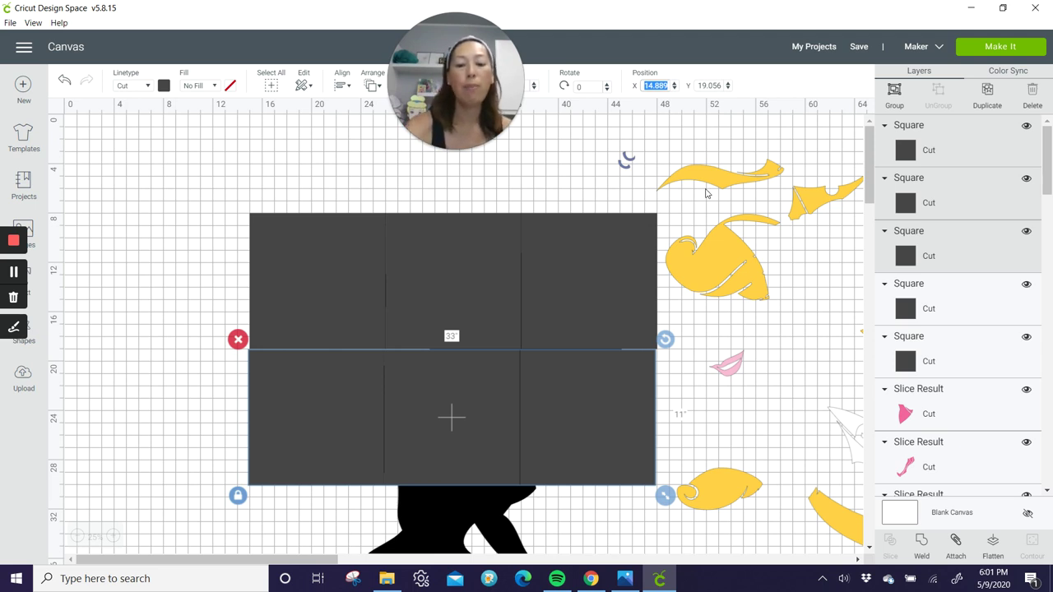
pyautogui.write('15')
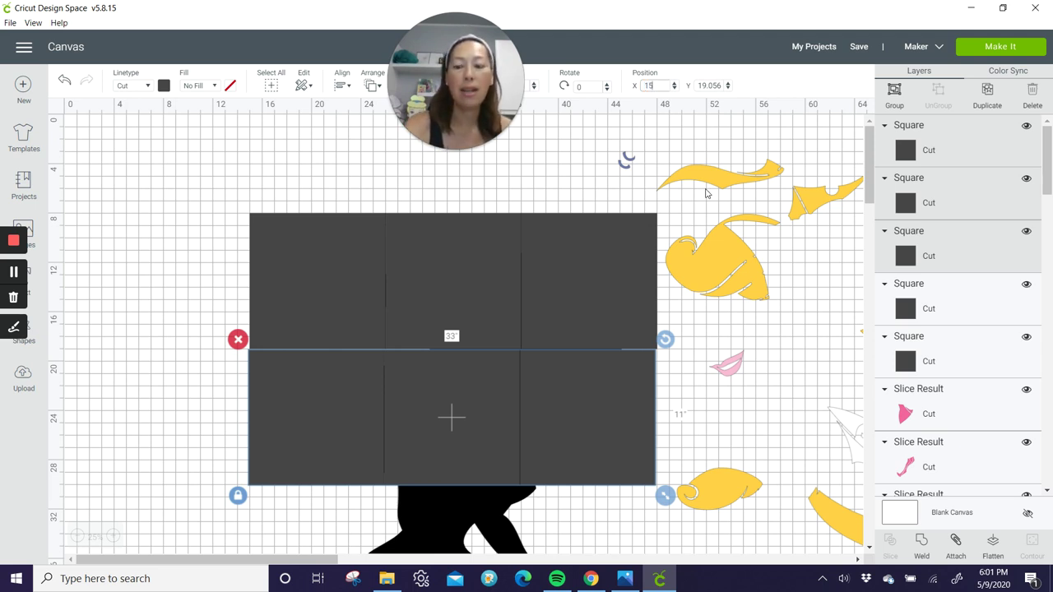
pyautogui.press('Tab')
pyautogui.write('19')
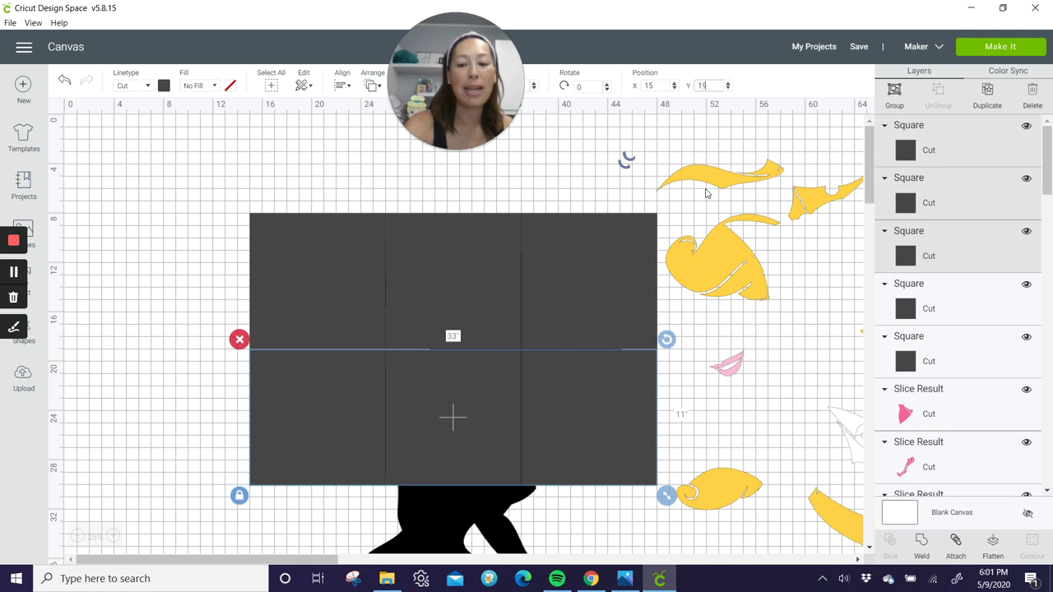
pyautogui.press('Return')
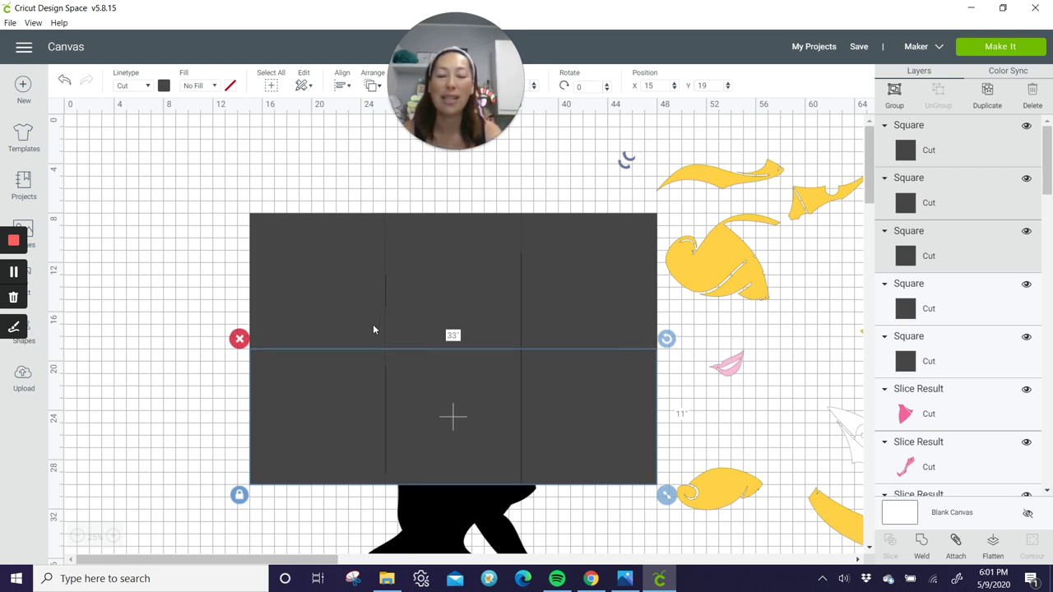
# Duplicate both rows of squares together and place the copied block directly below at X 15, Y 30
pyautogui.keyDown('shift'); pyautogui.click(311, 285); pyautogui.keyUp('shift')
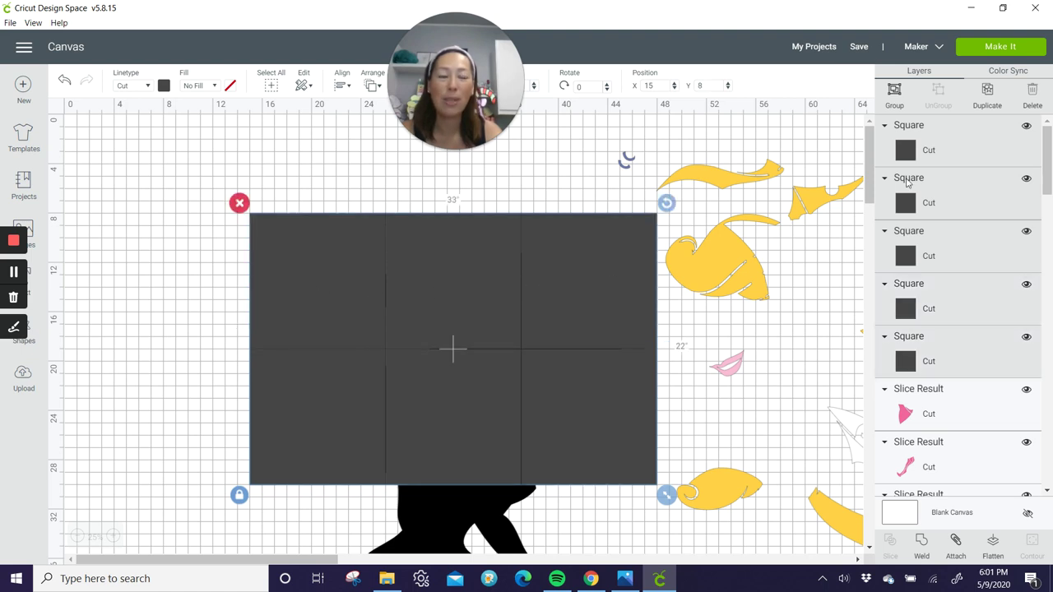
pyautogui.click(987, 89)
pyautogui.scroll(-5, 631, 138)
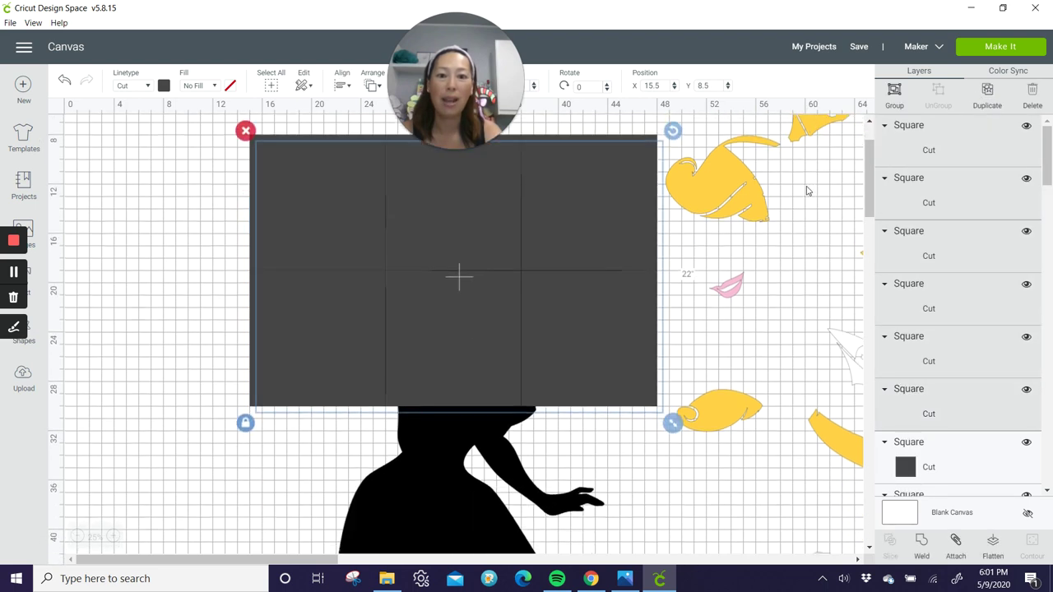
pyautogui.moveTo(606, 168); pyautogui.dragTo(599, 401)
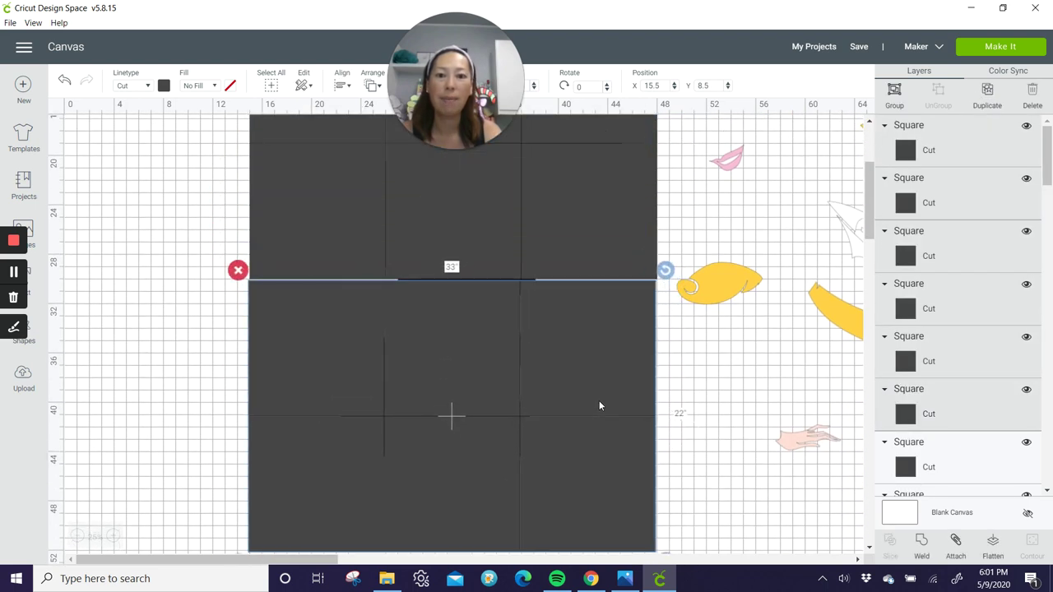
pyautogui.doubleClick(658, 86)
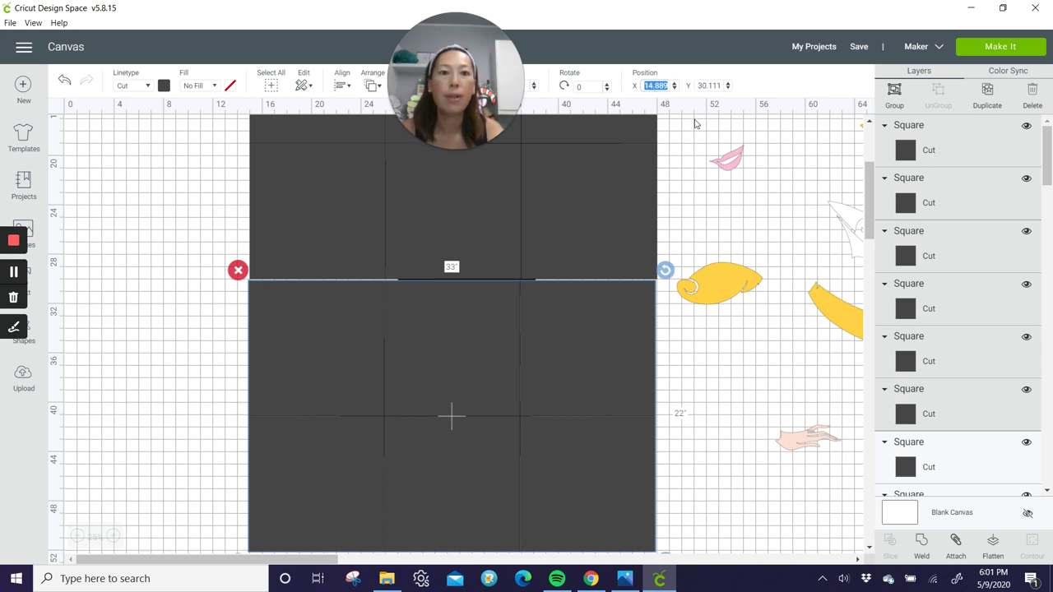
pyautogui.write('15')
pyautogui.press('Tab')
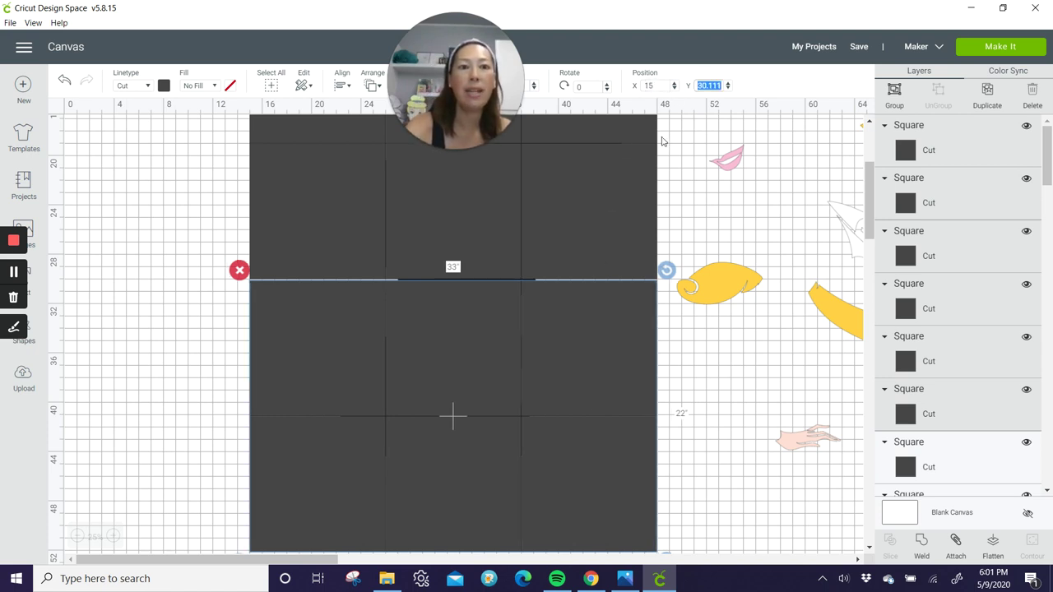
pyautogui.write('30')
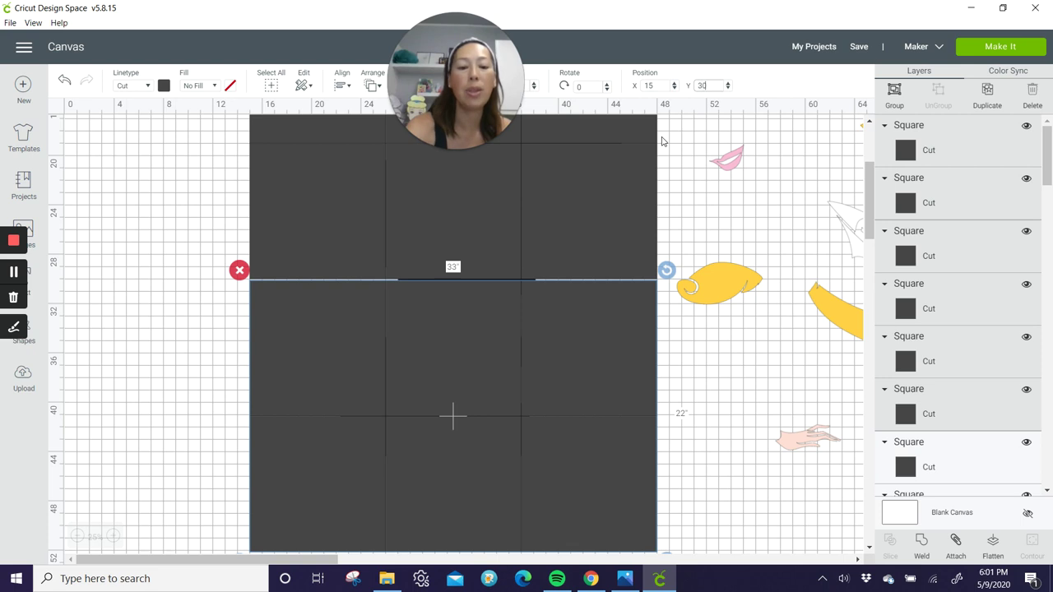
pyautogui.press('Return')
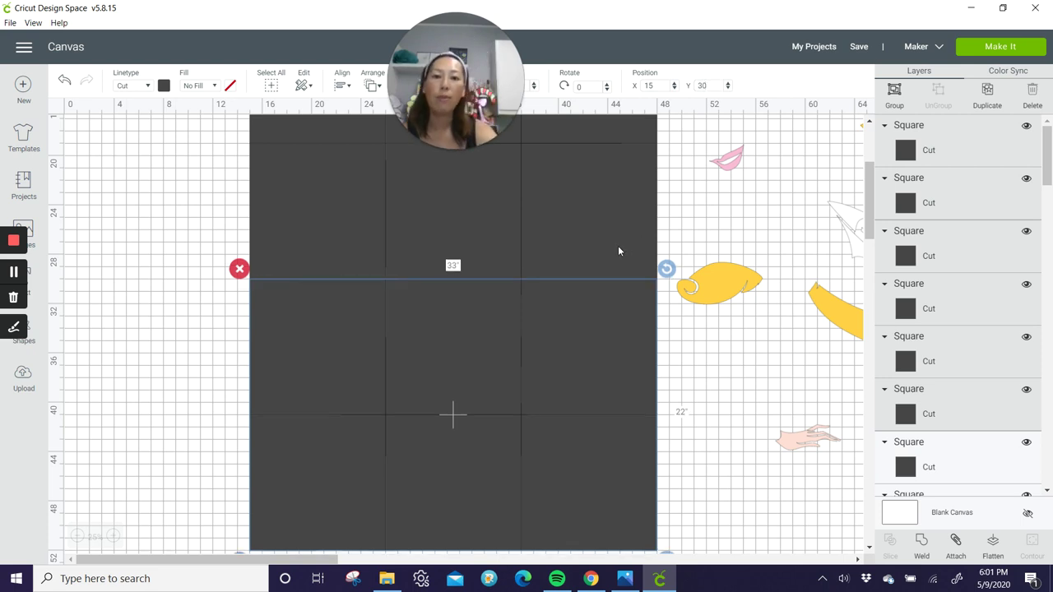
# Select the black Aurora silhouette and send it to the front of the square grid
pyautogui.scroll(4, 616, 247)
pyautogui.scroll(1, 610, 247)
pyautogui.scroll(-2, 609, 247)
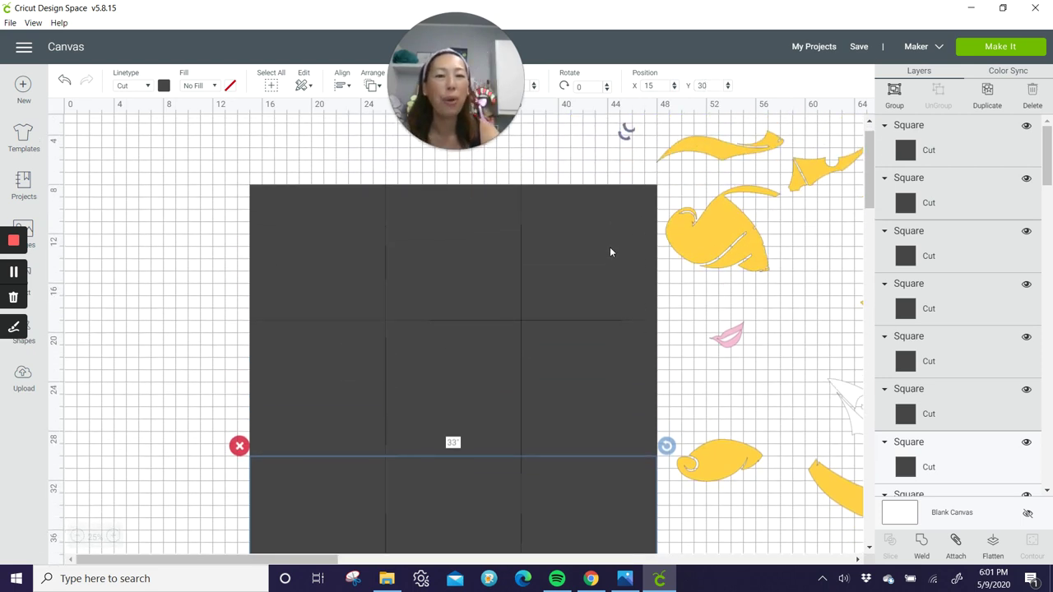
pyautogui.moveTo(1048, 138); pyautogui.dragTo(1047, 438)
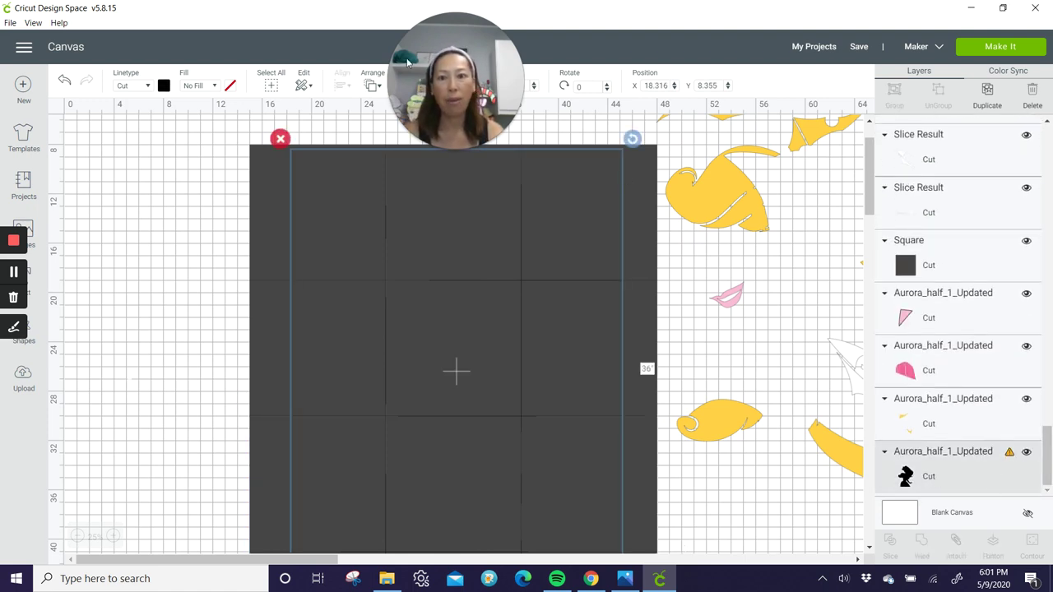
pyautogui.click(370, 87)
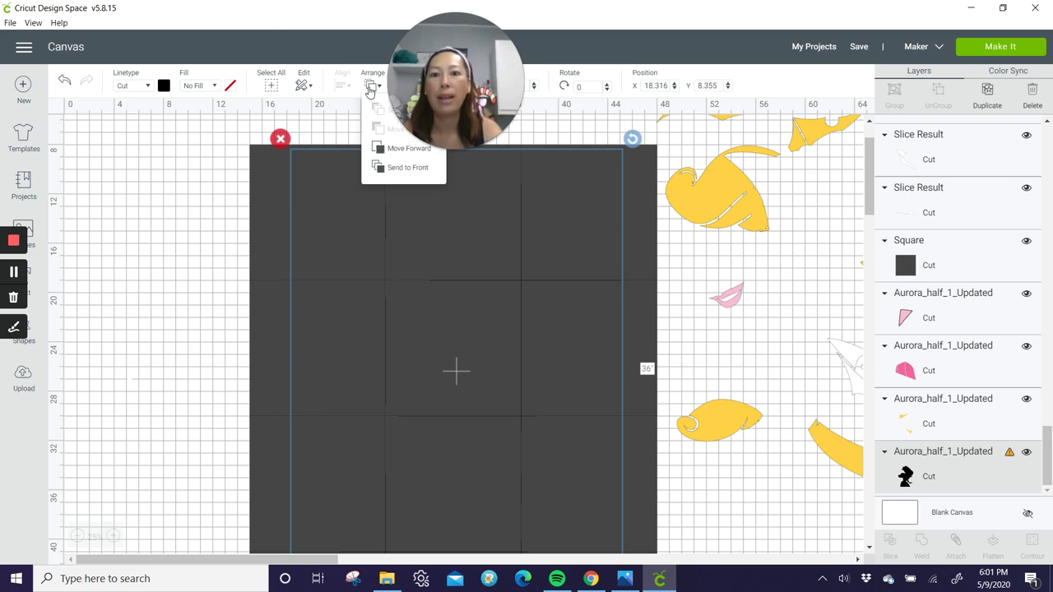
pyautogui.click(376, 169)
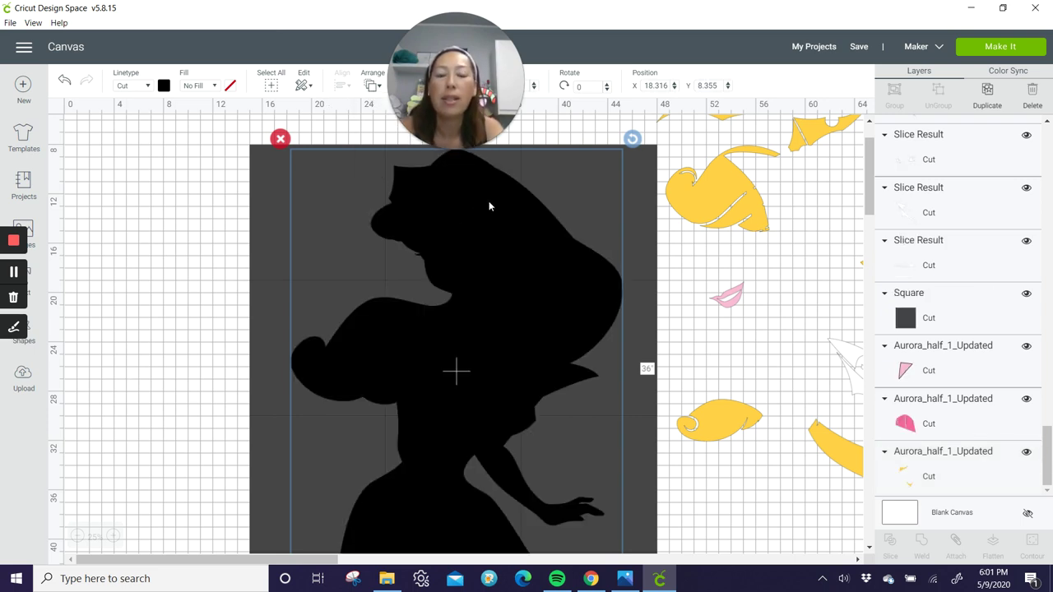
# Examine how the black silhouette falls across the boundaries of the square grid from head to skirt
pyautogui.scroll(-3, 451, 337)
pyautogui.scroll(-2, 443, 337)
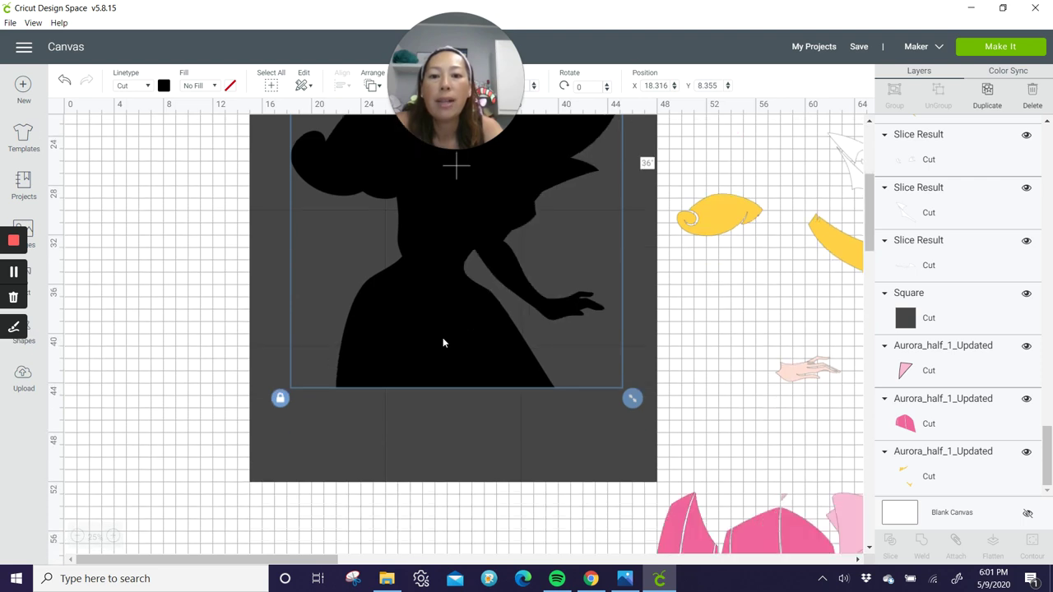
pyautogui.scroll(5, 443, 339)
pyautogui.scroll(-3, 441, 359)
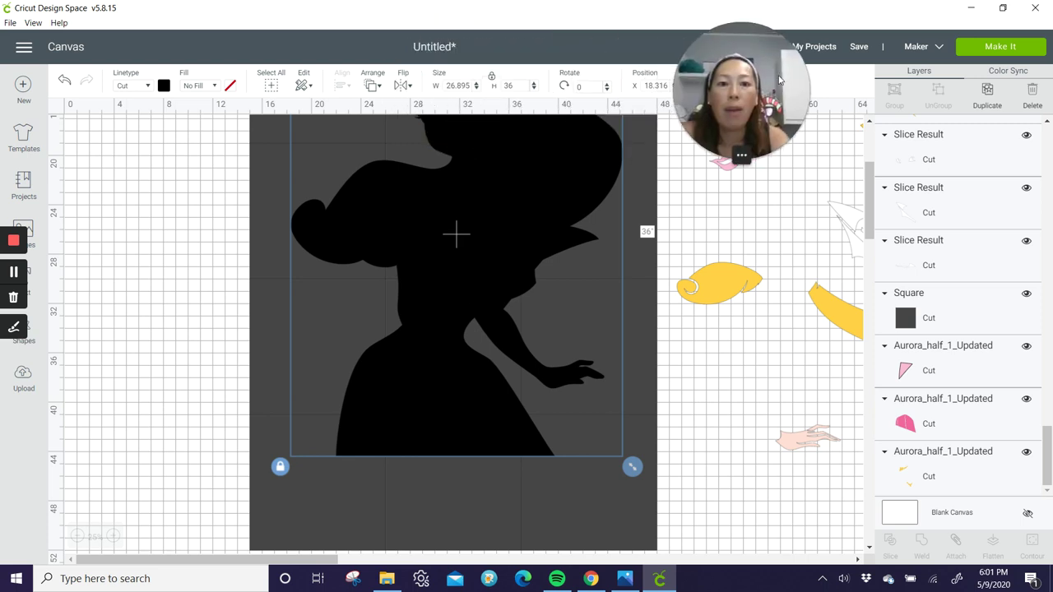
pyautogui.scroll(1, 505, 365)
pyautogui.scroll(1, 506, 372)
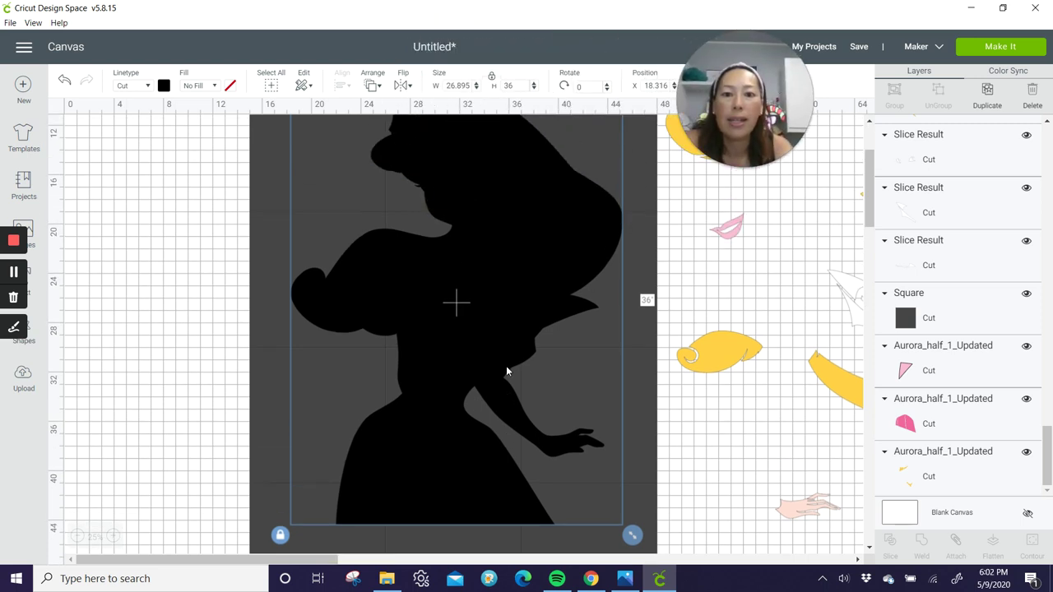
pyautogui.scroll(4, 522, 452)
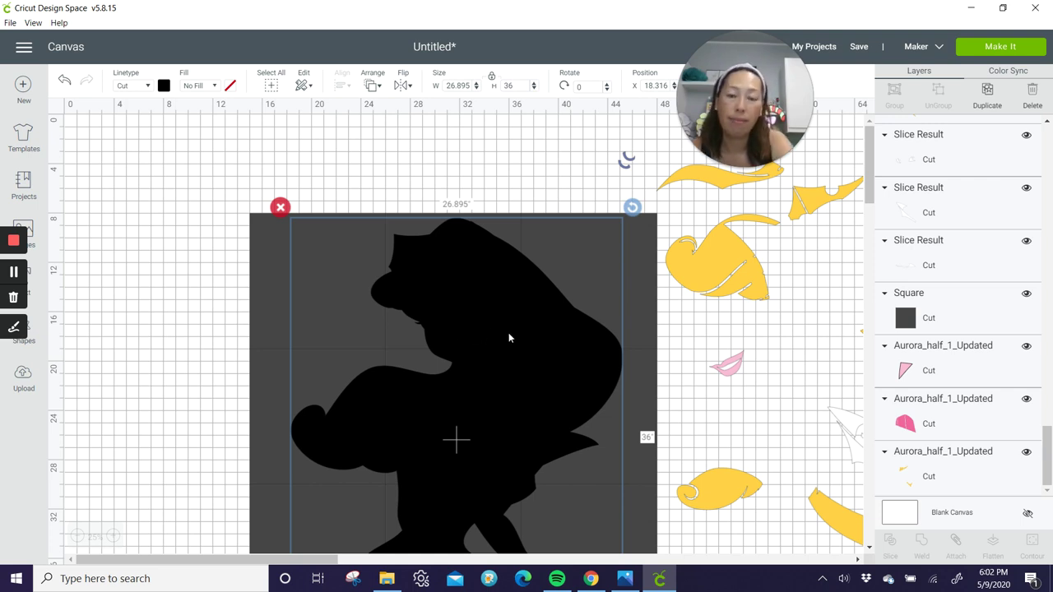
# Try shifting the silhouette left to X 16.205 and check how the squares divide it
pyautogui.moveTo(509, 335); pyautogui.dragTo(482, 342)
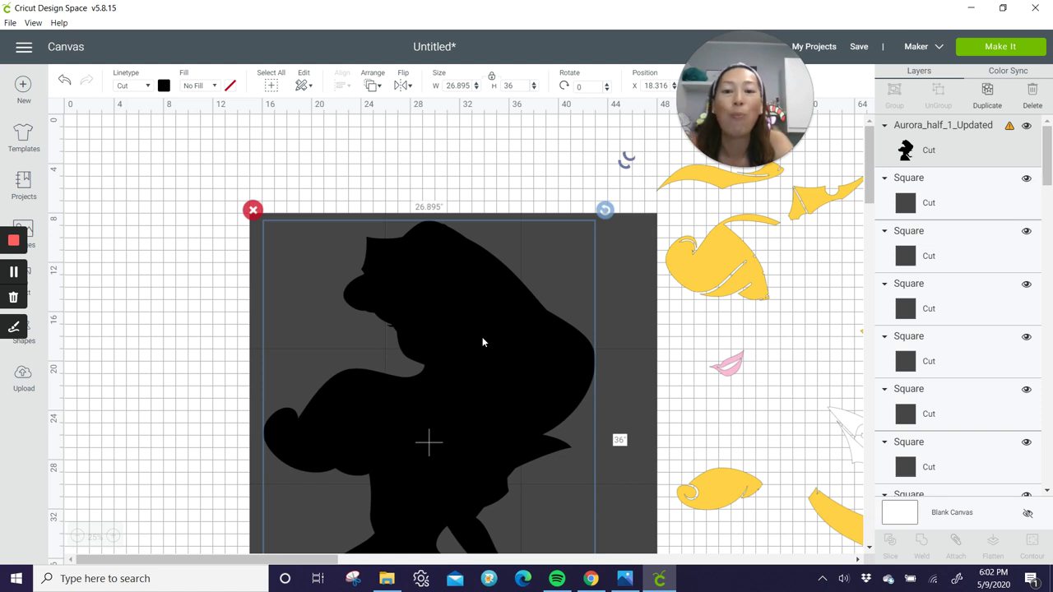
pyautogui.moveTo(482, 338); pyautogui.dragTo(474, 338)
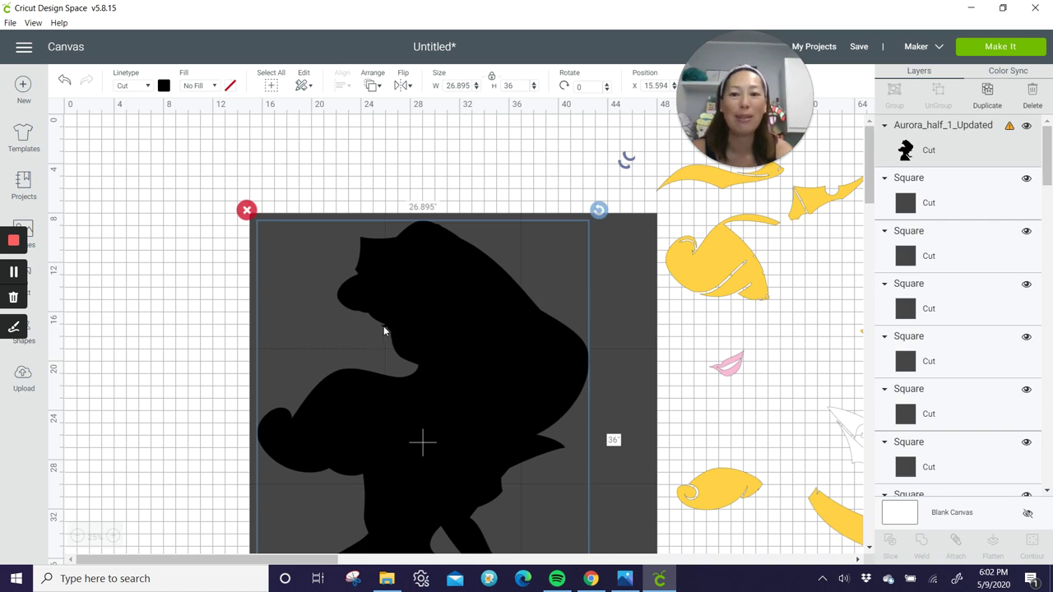
pyautogui.moveTo(409, 329); pyautogui.dragTo(417, 329)
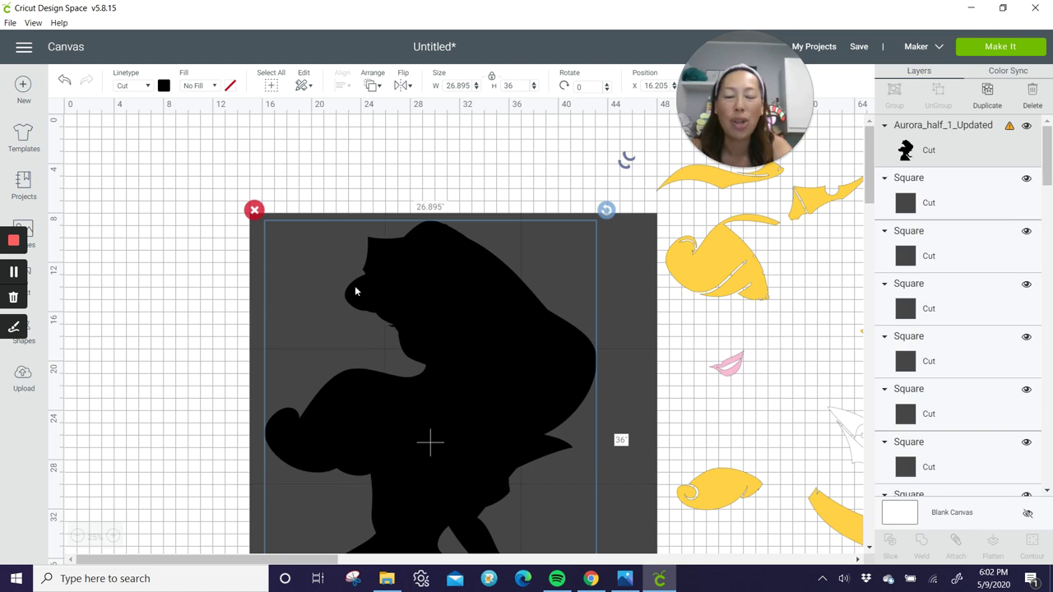
pyautogui.scroll(-2, 386, 257)
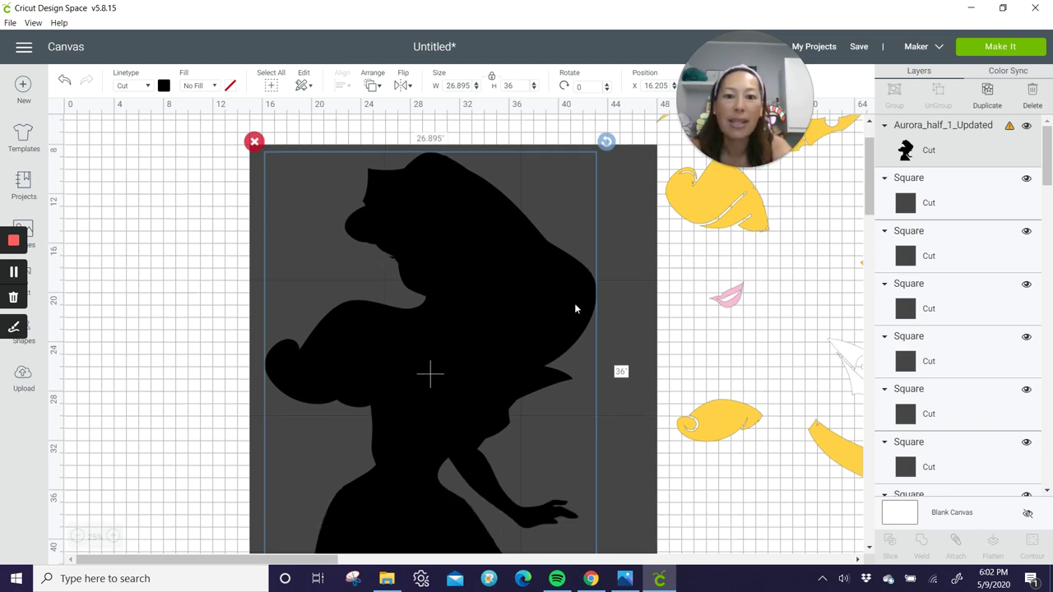
pyautogui.scroll(-4, 565, 354)
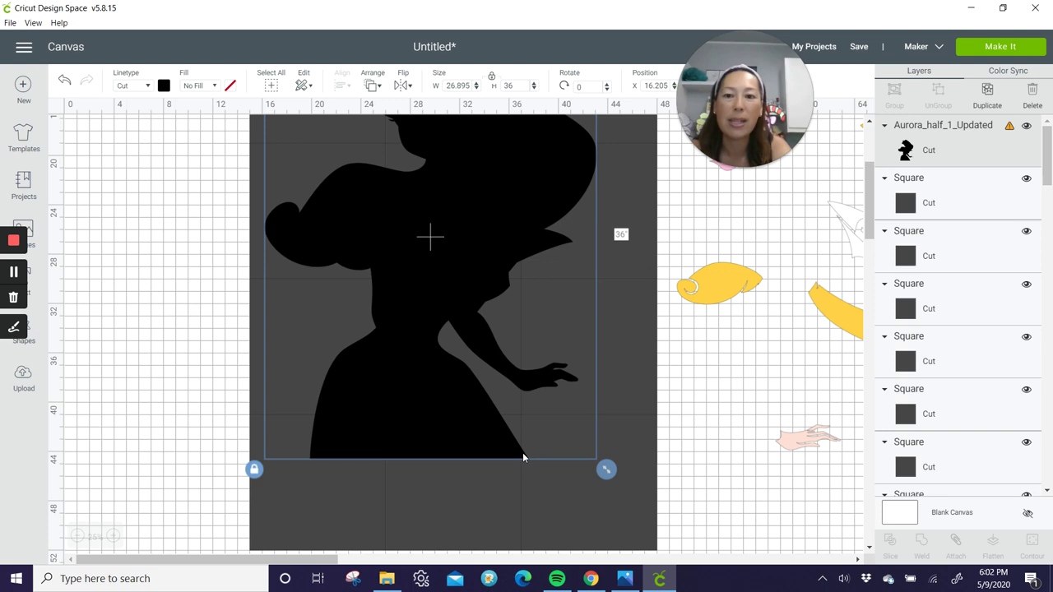
pyautogui.scroll(2, 517, 457)
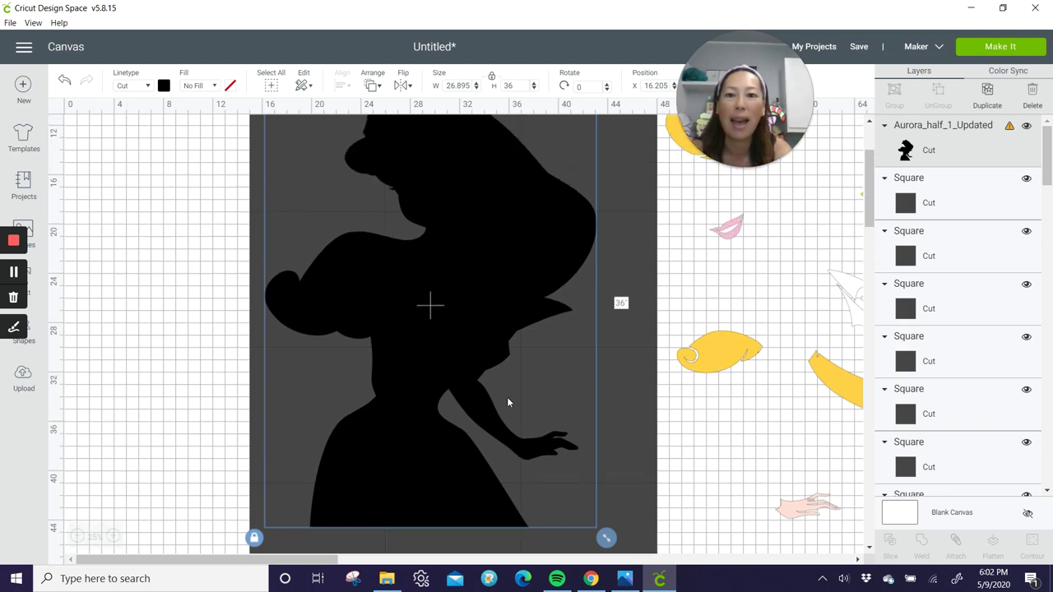
# Move the silhouette right to X 20.427 and check its overlap with the squares down to the skirt
pyautogui.moveTo(477, 265); pyautogui.dragTo(529, 272)
pyautogui.scroll(2, 529, 271)
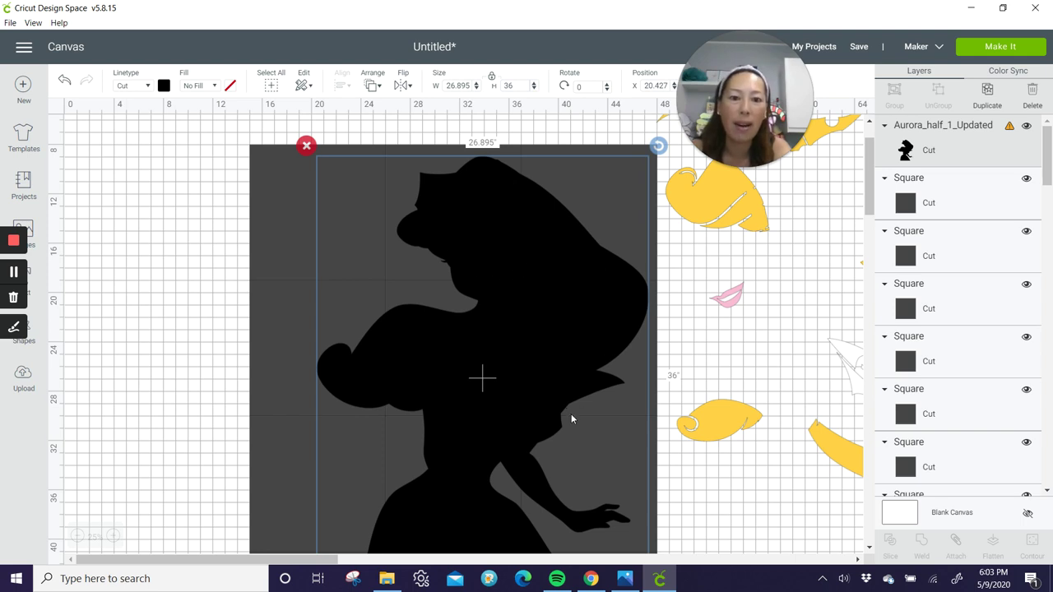
pyautogui.scroll(-2, 539, 436)
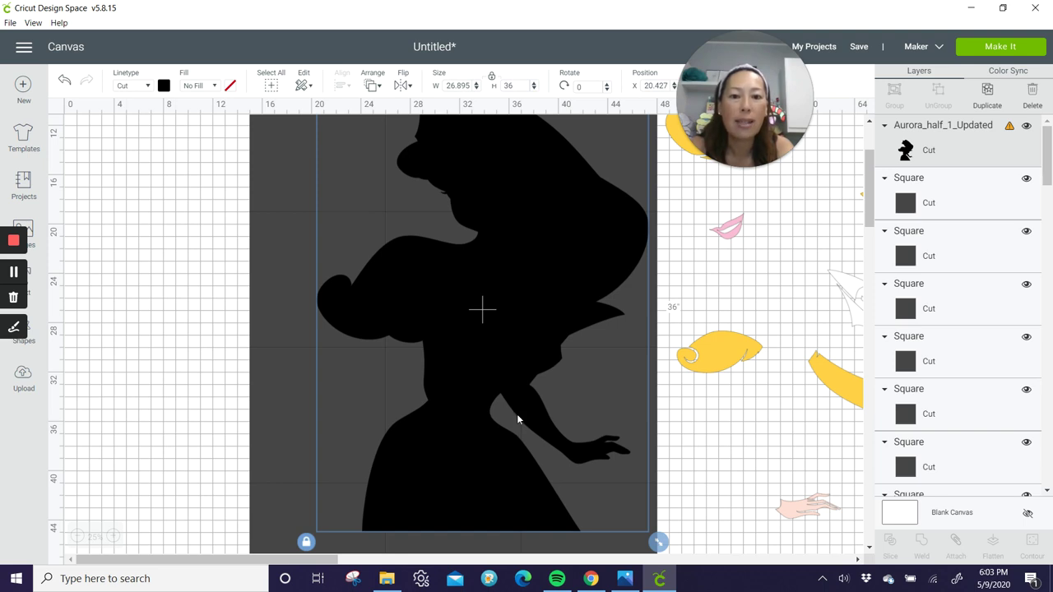
pyautogui.scroll(-3, 507, 371)
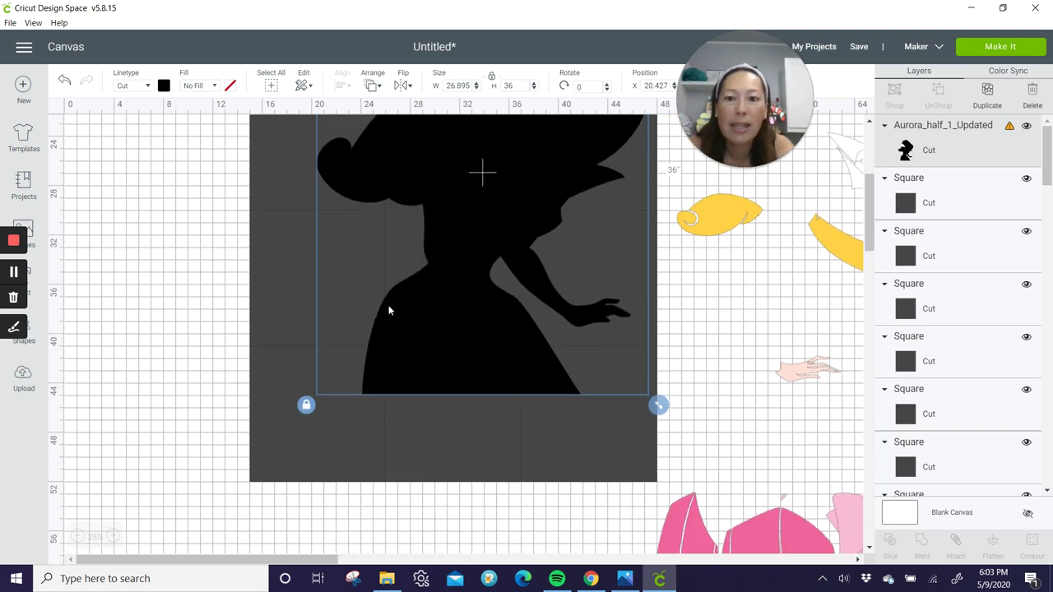
pyautogui.scroll(3, 378, 337)
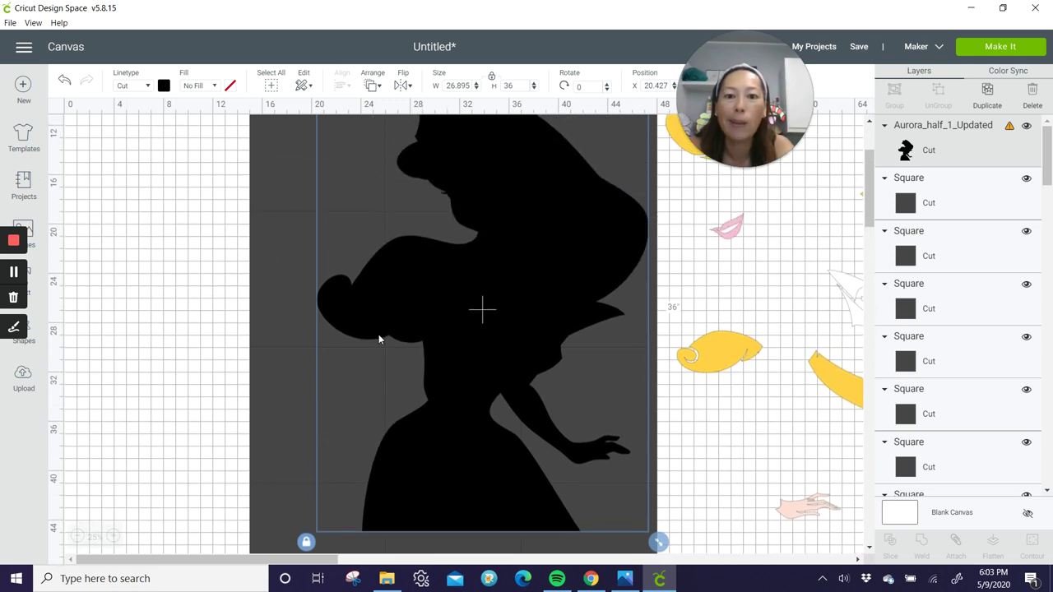
pyautogui.scroll(2, 378, 333)
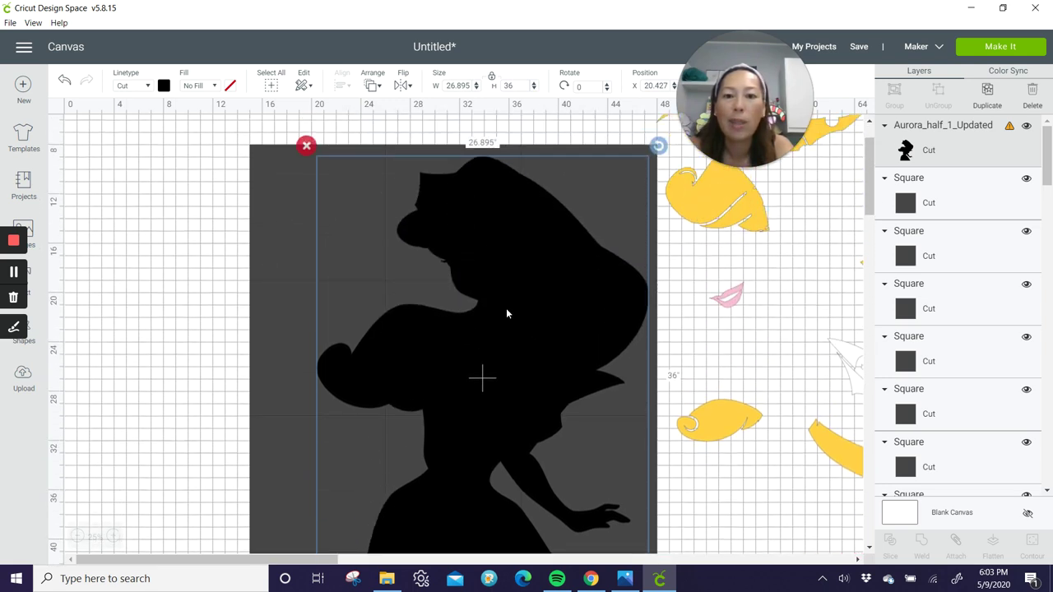
# Nudge the silhouette left to X 19.649 and check how the grid divides it
pyautogui.press('Left')
pyautogui.press('Left')
pyautogui.press('Left')
pyautogui.press('Left')
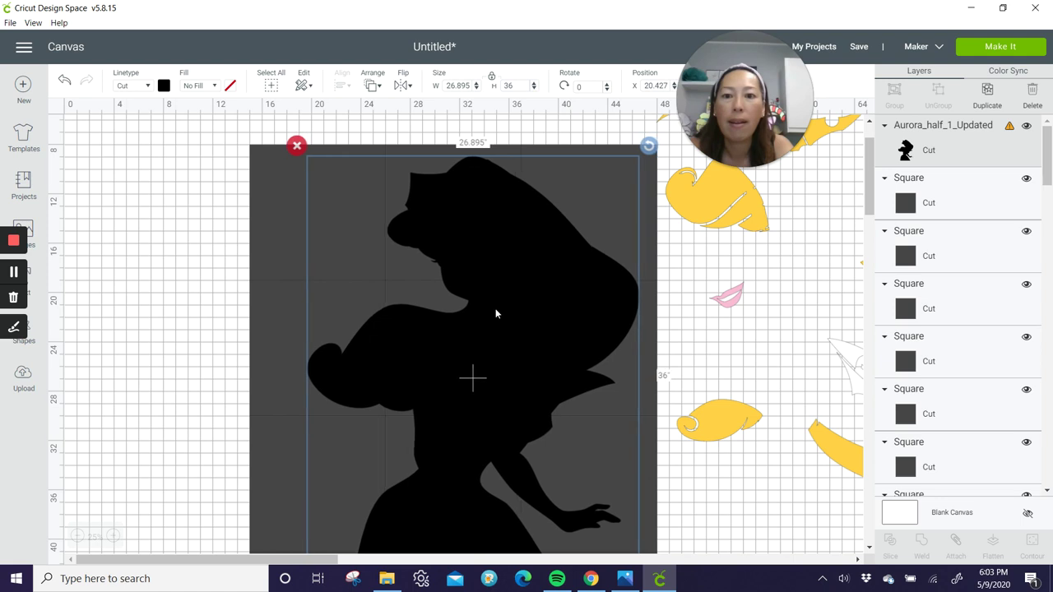
pyautogui.scroll(-2, 496, 313)
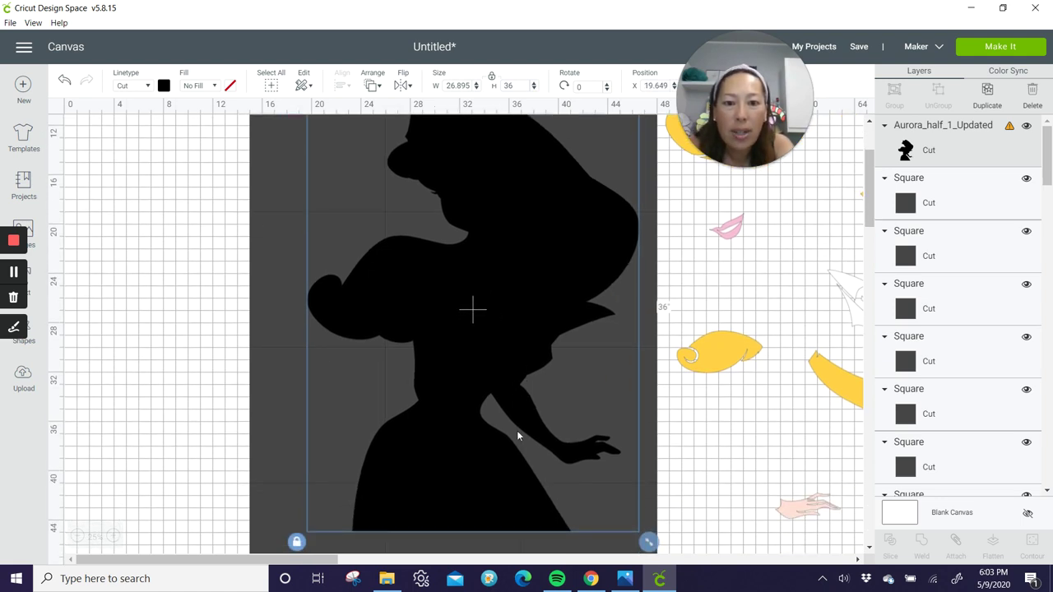
pyautogui.scroll(-4, 525, 359)
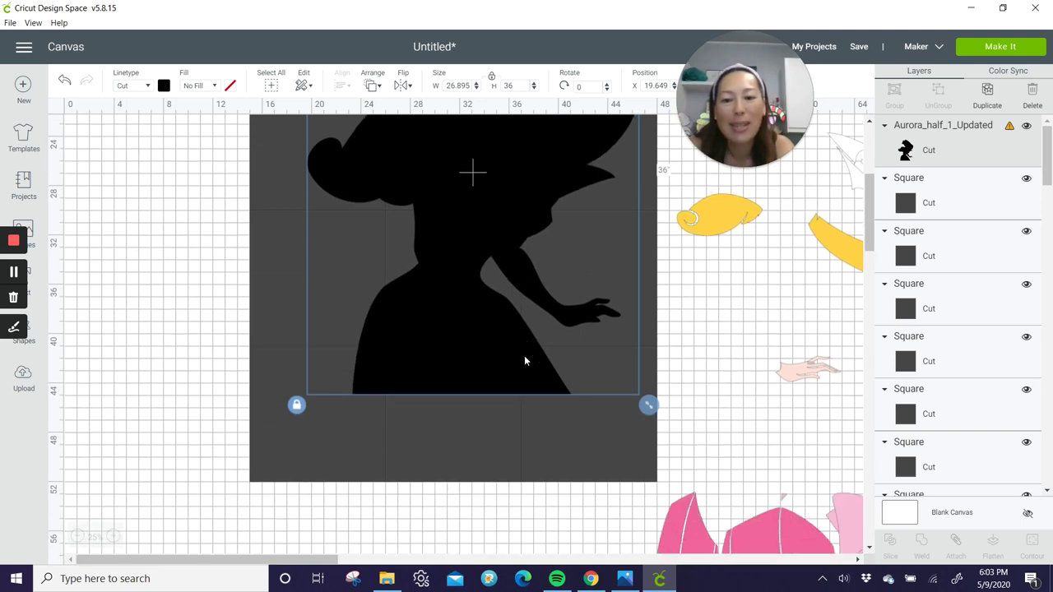
pyautogui.scroll(4, 525, 360)
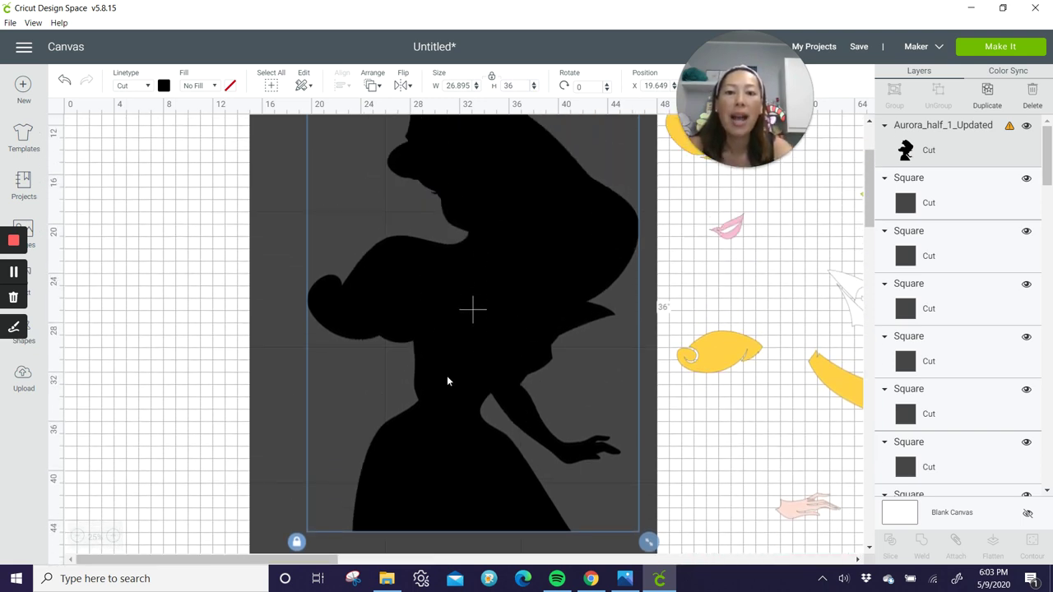
pyautogui.scroll(2, 452, 361)
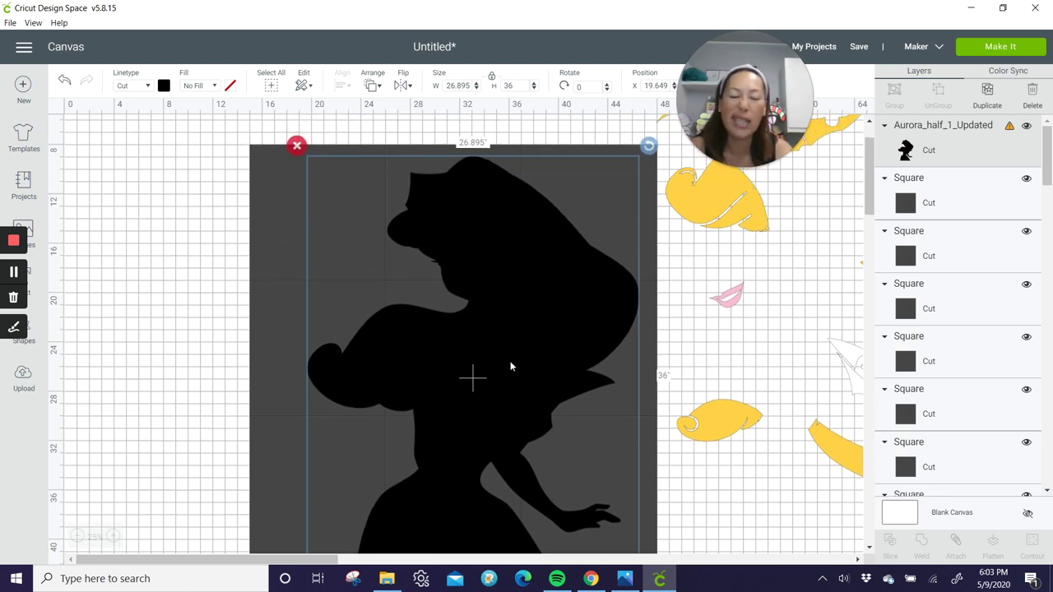
# Delete the unneeded first-row square in the grid's left column
pyautogui.click(150, 214)
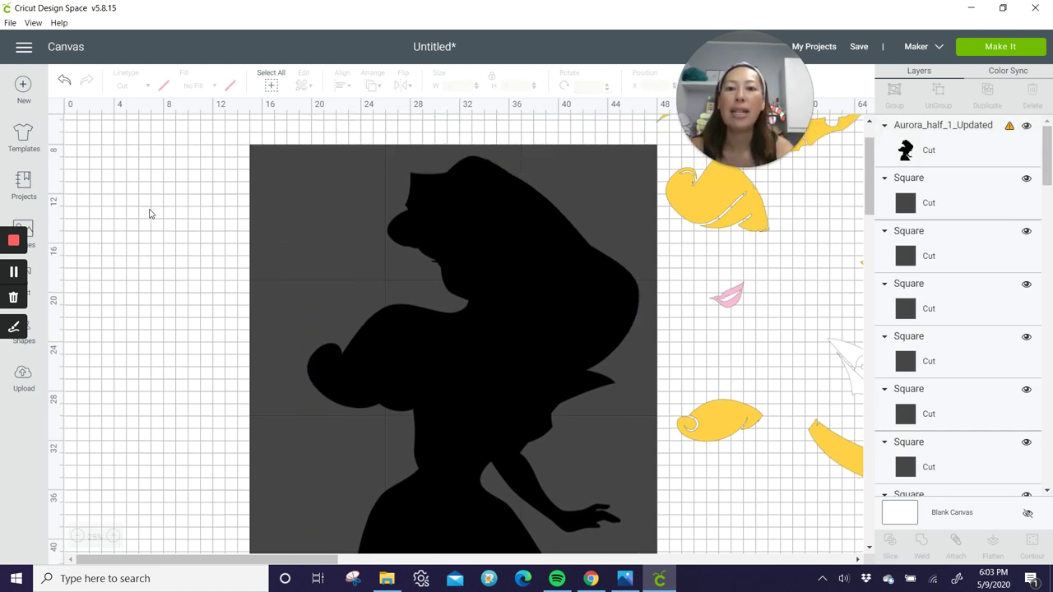
pyautogui.click(326, 196)
pyautogui.moveTo(270, 196); pyautogui.dragTo(225, 197)
pyautogui.click(202, 135)
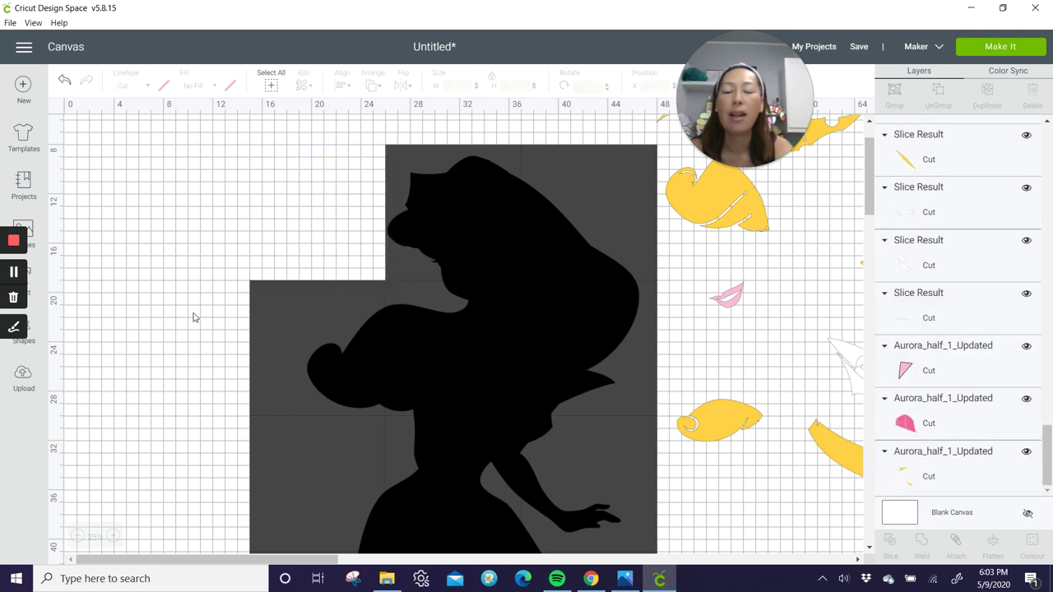
# Slice the silhouette with the second-row and third-row squares in the grid's left column
pyautogui.moveTo(190, 301); pyautogui.dragTo(344, 370)
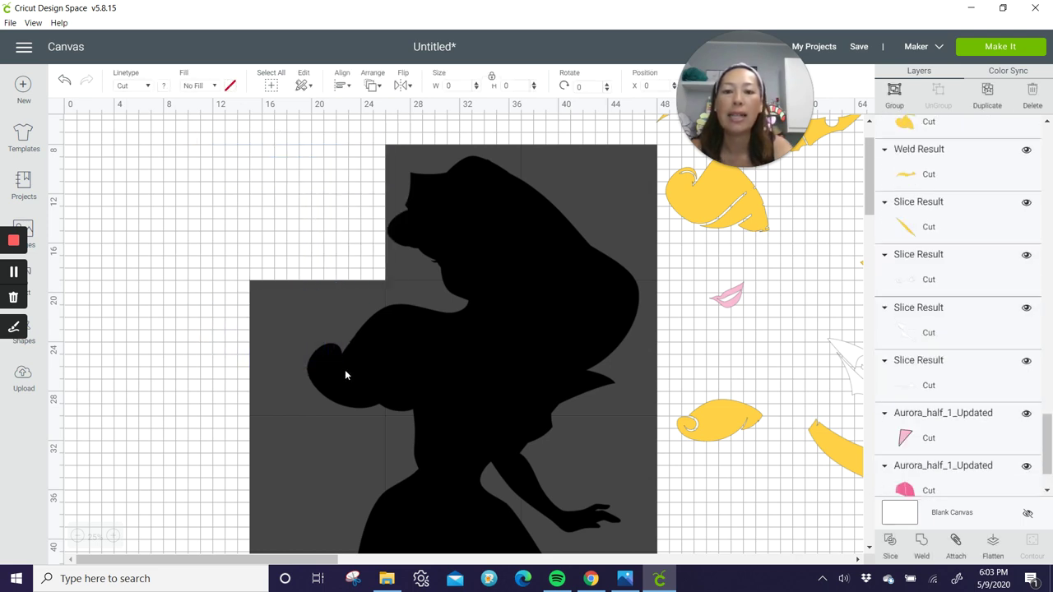
pyautogui.click(893, 543)
pyautogui.scroll(-2, 223, 448)
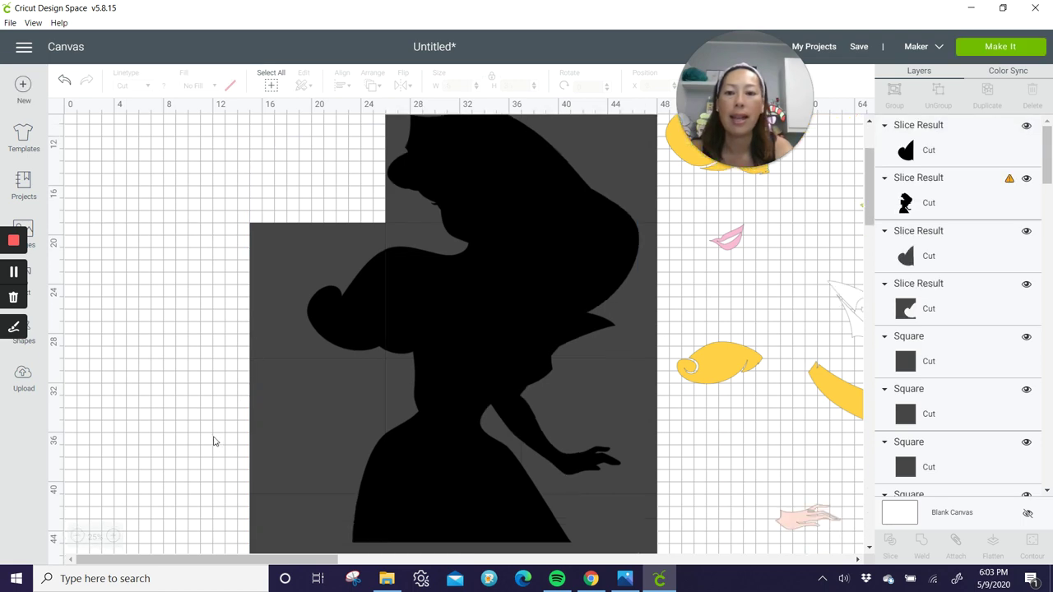
pyautogui.scroll(-3, 213, 441)
pyautogui.moveTo(185, 324); pyautogui.dragTo(376, 403)
pyautogui.click(886, 540)
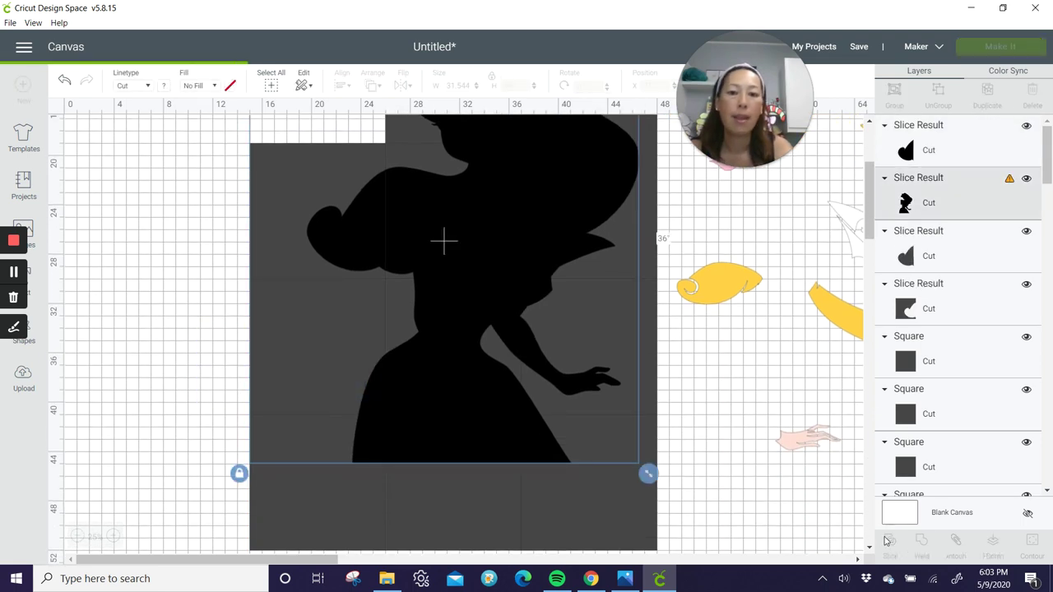
# Slice the remaining silhouette with the bottom-row square in the grid's left column
pyautogui.scroll(-3, 369, 422)
pyautogui.moveTo(226, 358); pyautogui.dragTo(392, 410)
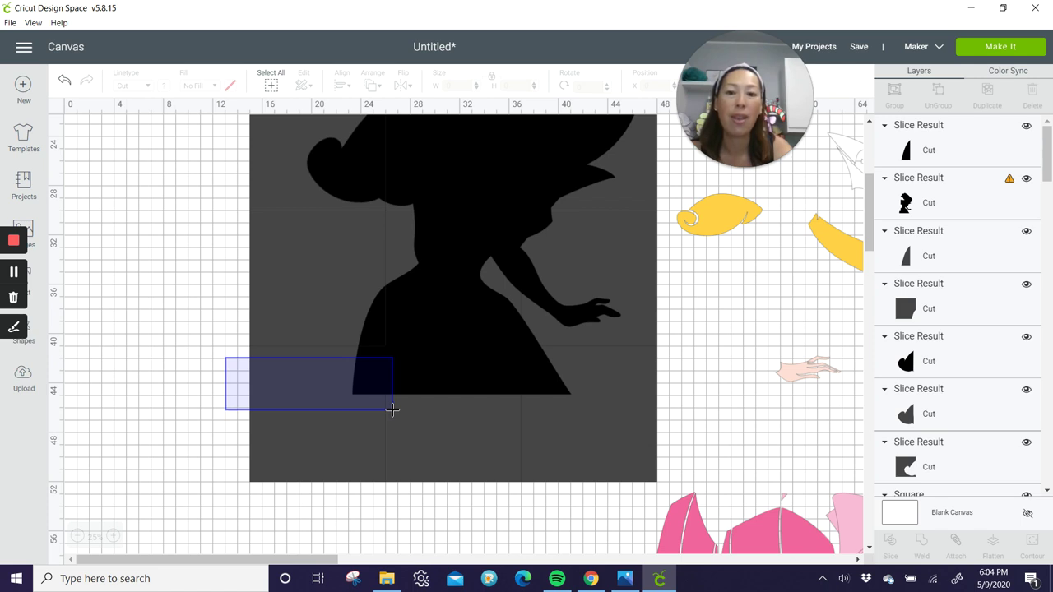
pyautogui.moveTo(392, 410); pyautogui.dragTo(392, 409)
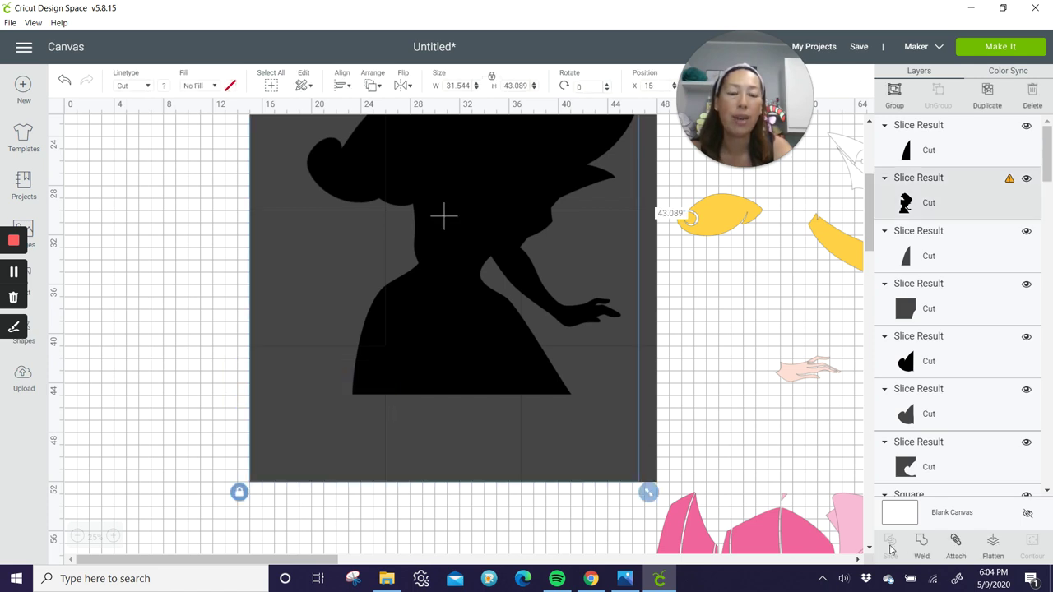
pyautogui.moveTo(222, 376); pyautogui.dragTo(370, 405)
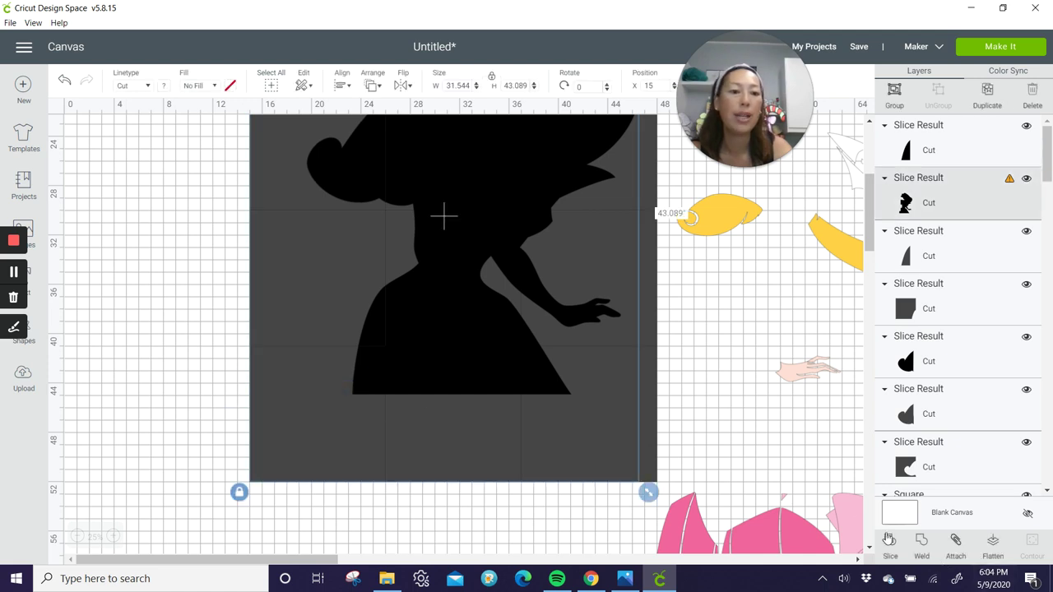
pyautogui.click(888, 538)
# Slice the remaining silhouette with the middle square and the right square of the grid's bottom row
pyautogui.moveTo(499, 512); pyautogui.dragTo(442, 380)
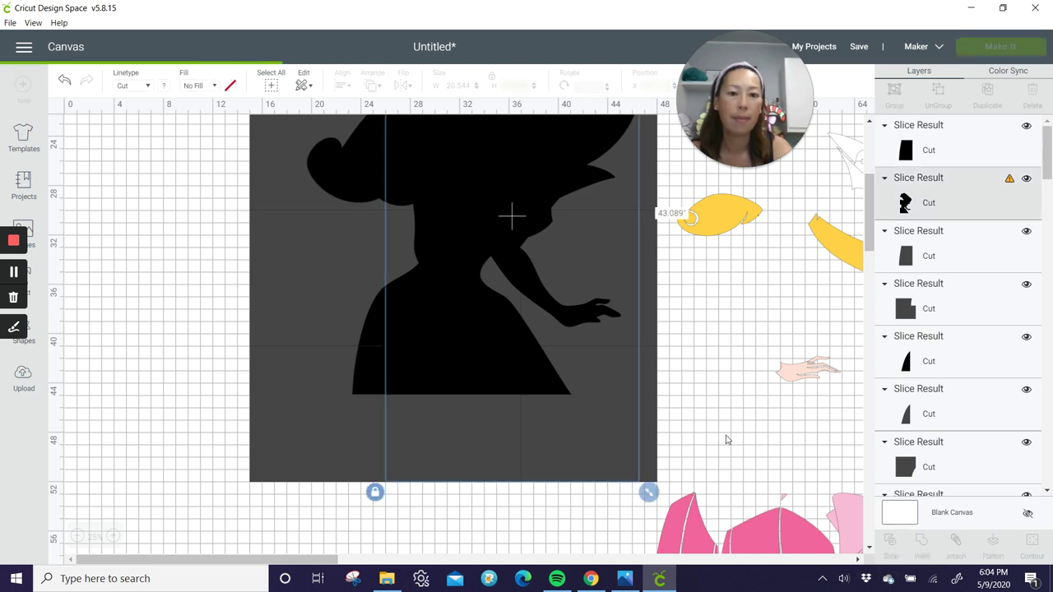
pyautogui.click(726, 439)
pyautogui.moveTo(708, 393); pyautogui.dragTo(536, 388)
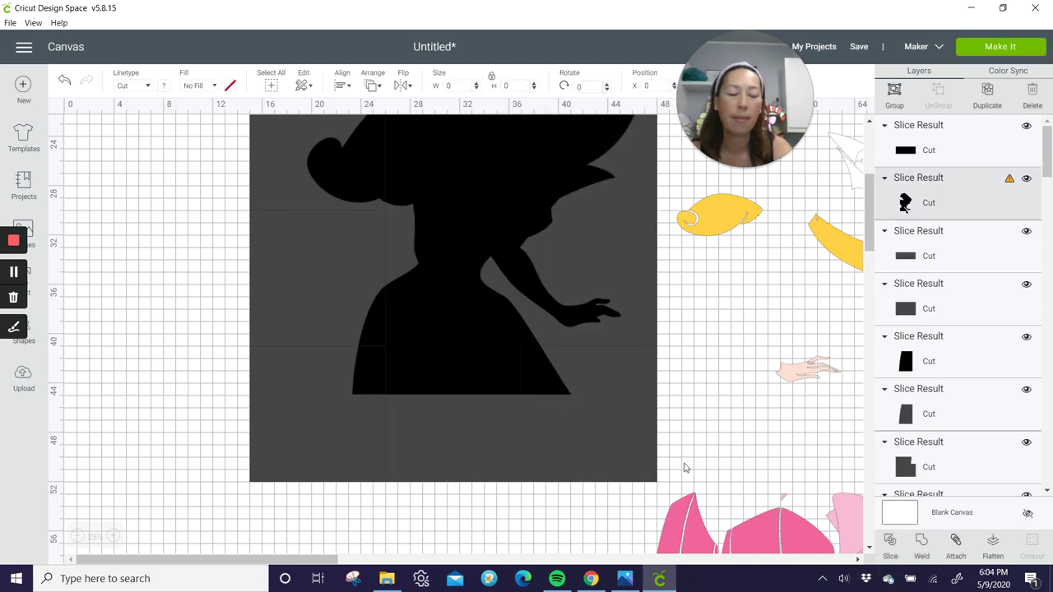
pyautogui.click(694, 294)
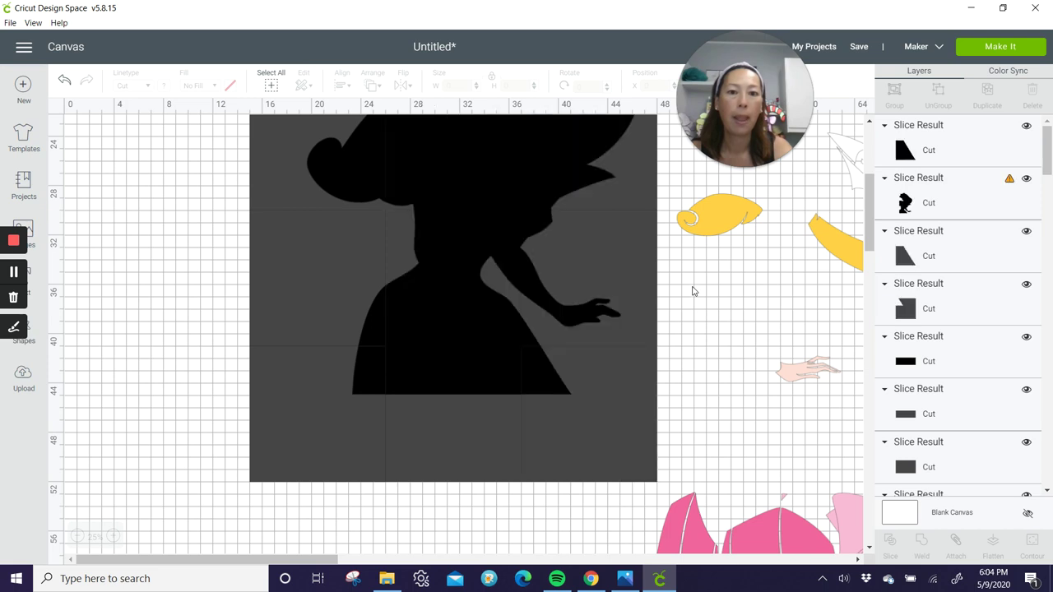
# Slice the remaining silhouette with the third-row and second-row squares in the grid's right column
pyautogui.moveTo(692, 291); pyautogui.dragTo(566, 316)
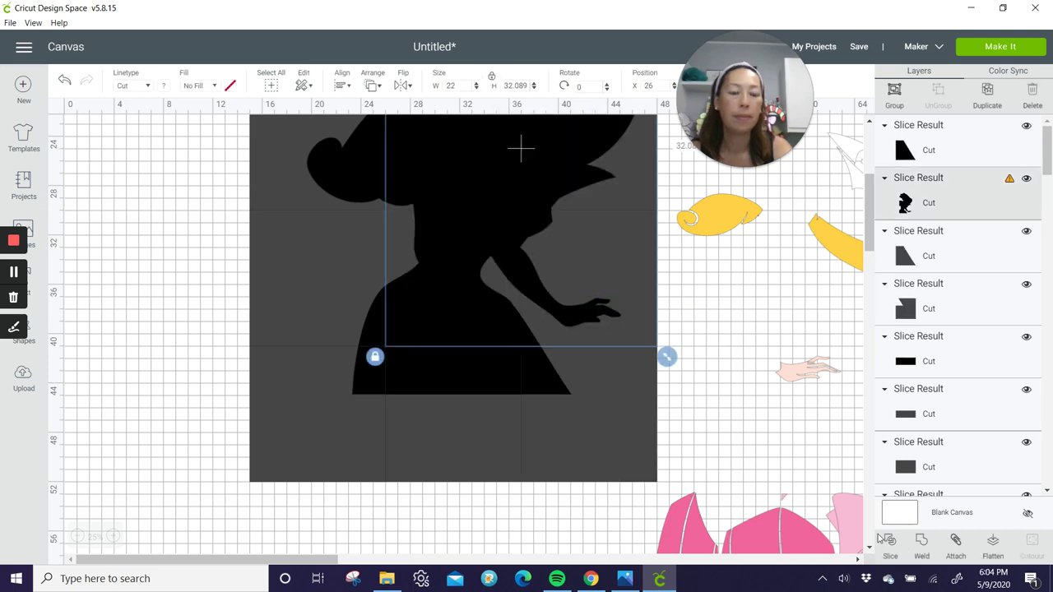
pyautogui.click(890, 543)
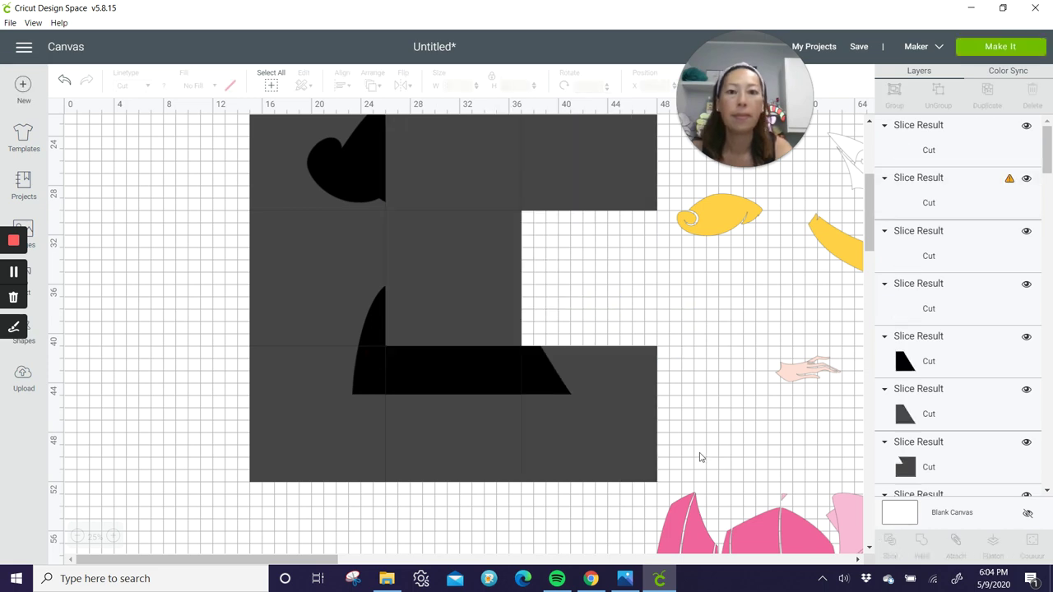
pyautogui.scroll(5, 698, 456)
pyautogui.moveTo(681, 353); pyautogui.dragTo(521, 353)
pyautogui.click(888, 539)
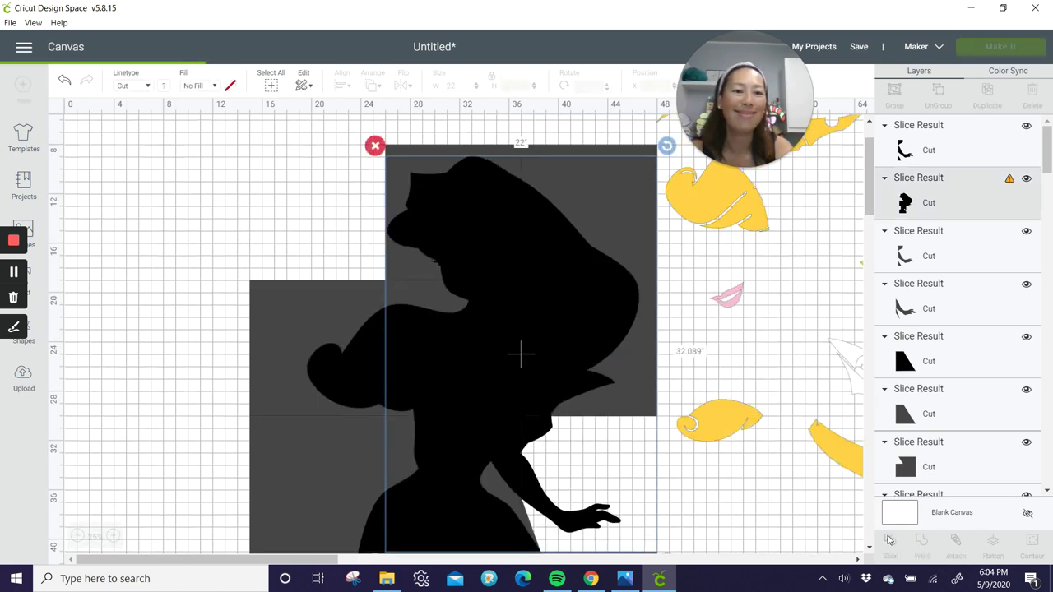
# Slice the remaining silhouette with the top-row squares of the grid's right and middle columns
pyautogui.moveTo(543, 124); pyautogui.dragTo(573, 247)
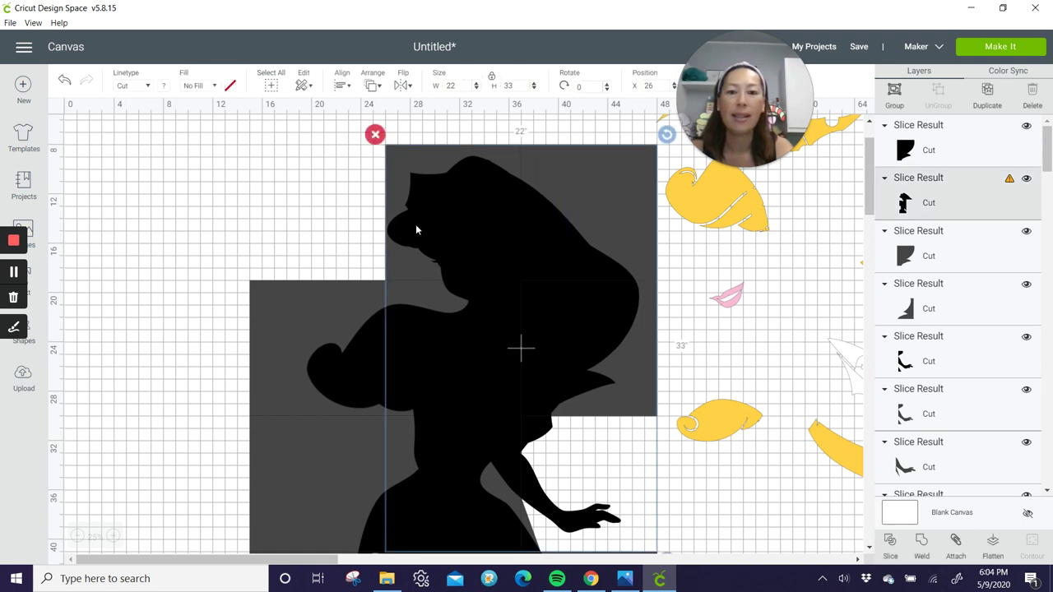
pyautogui.click(892, 543)
pyautogui.moveTo(324, 165); pyautogui.dragTo(437, 238)
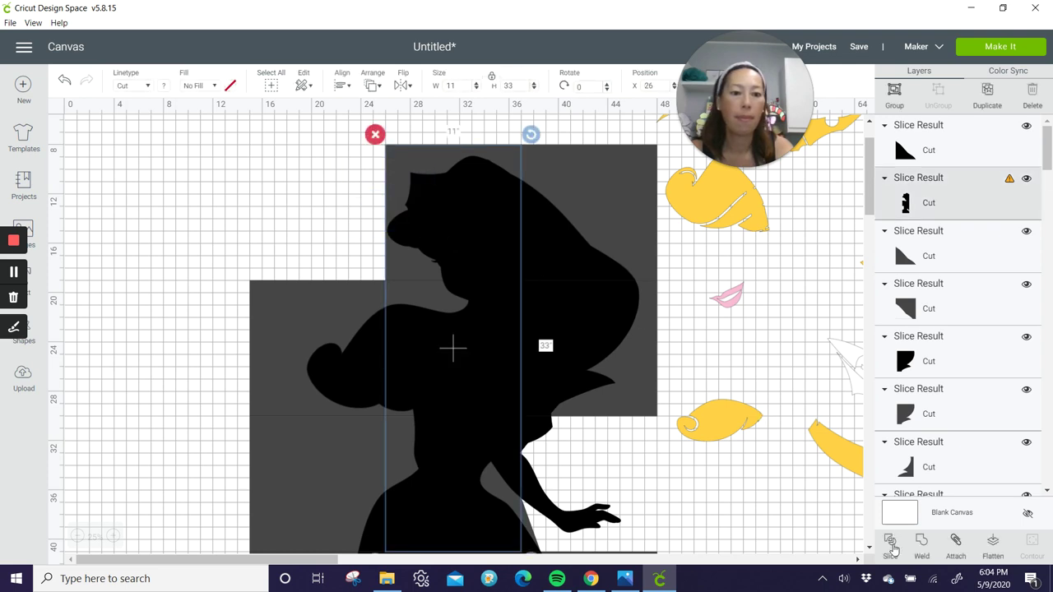
pyautogui.press('Delete')
pyautogui.hotkey('ctrl', 'z')
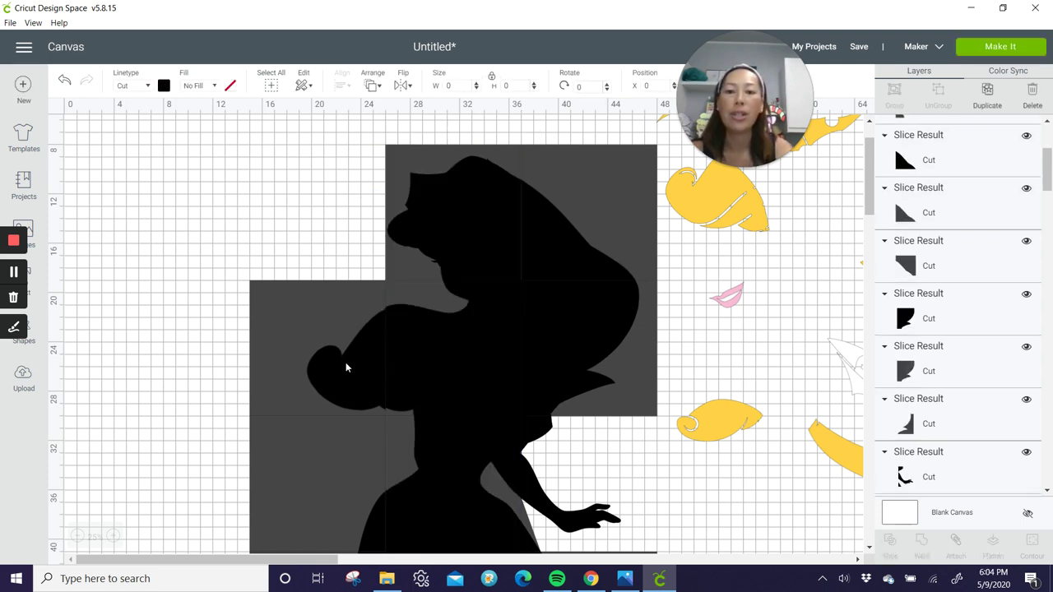
# Pull the black hair curl, head, upper hair and second-row right hair pieces off the grid, towards the canvas's left side
pyautogui.moveTo(345, 365); pyautogui.dragTo(162, 345)
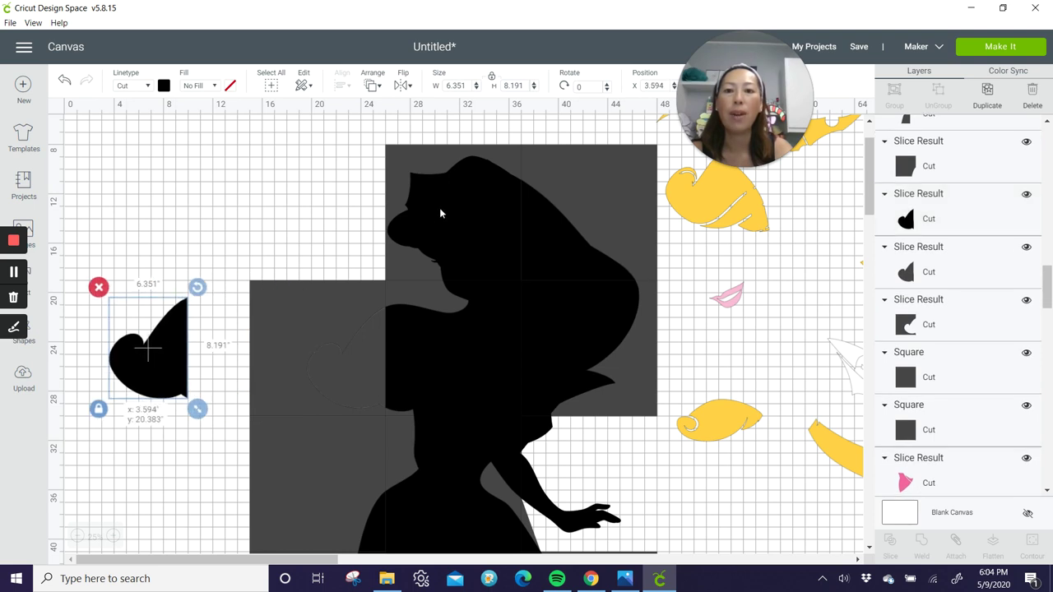
pyautogui.moveTo(439, 209); pyautogui.dragTo(172, 209)
pyautogui.moveTo(560, 240); pyautogui.dragTo(308, 233)
pyautogui.scroll(-2, 308, 233)
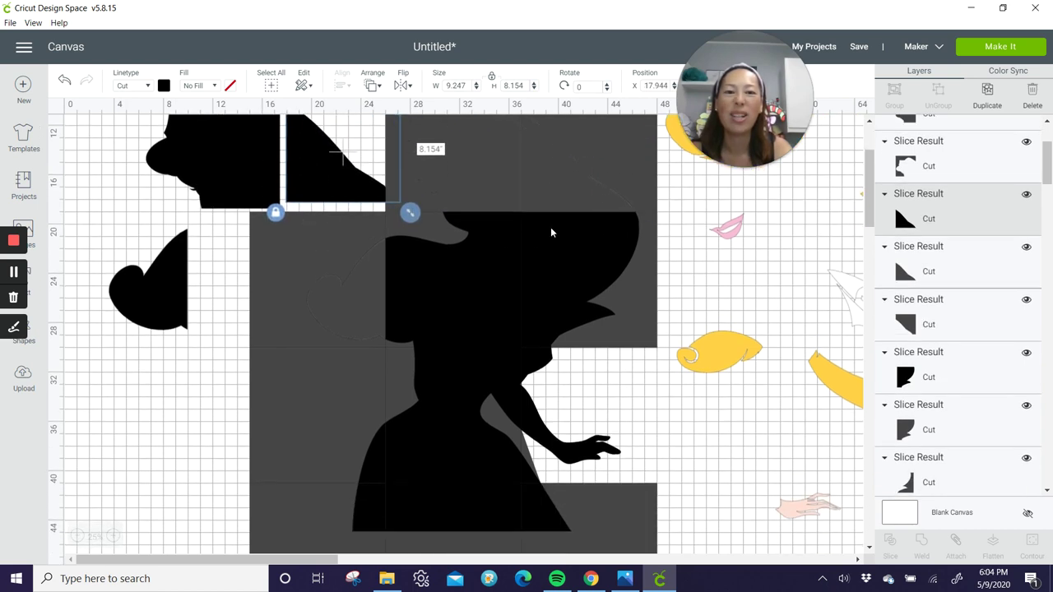
pyautogui.moveTo(593, 227); pyautogui.dragTo(357, 223)
# Pull the black arm piece and the three bottom-row silhouette pieces leftward, laying the bottom pieces out in a row
pyautogui.click(540, 362)
pyautogui.moveTo(541, 361); pyautogui.dragTo(326, 369)
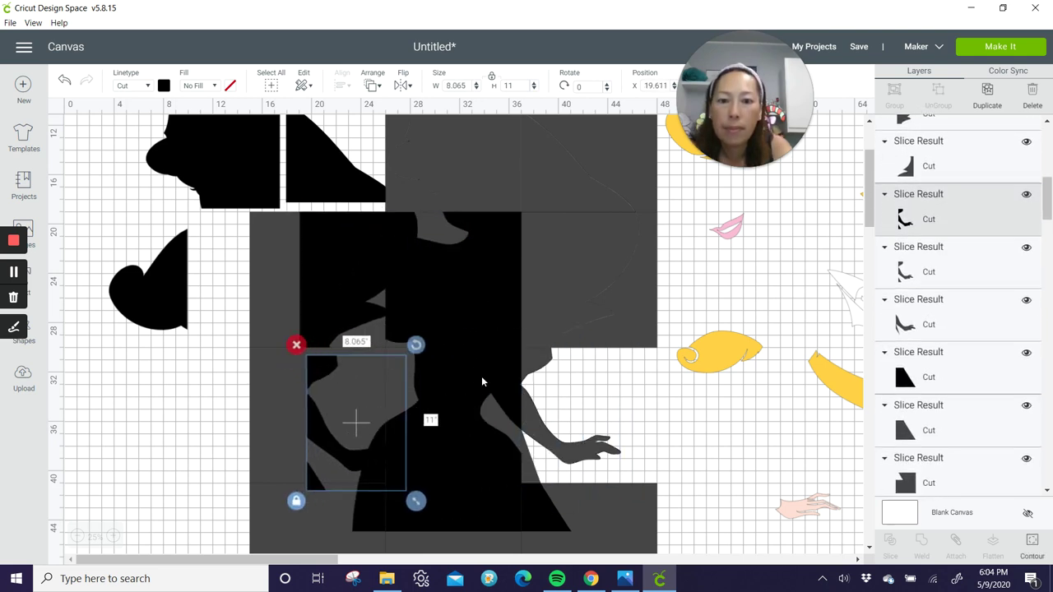
pyautogui.moveTo(558, 510); pyautogui.dragTo(354, 524)
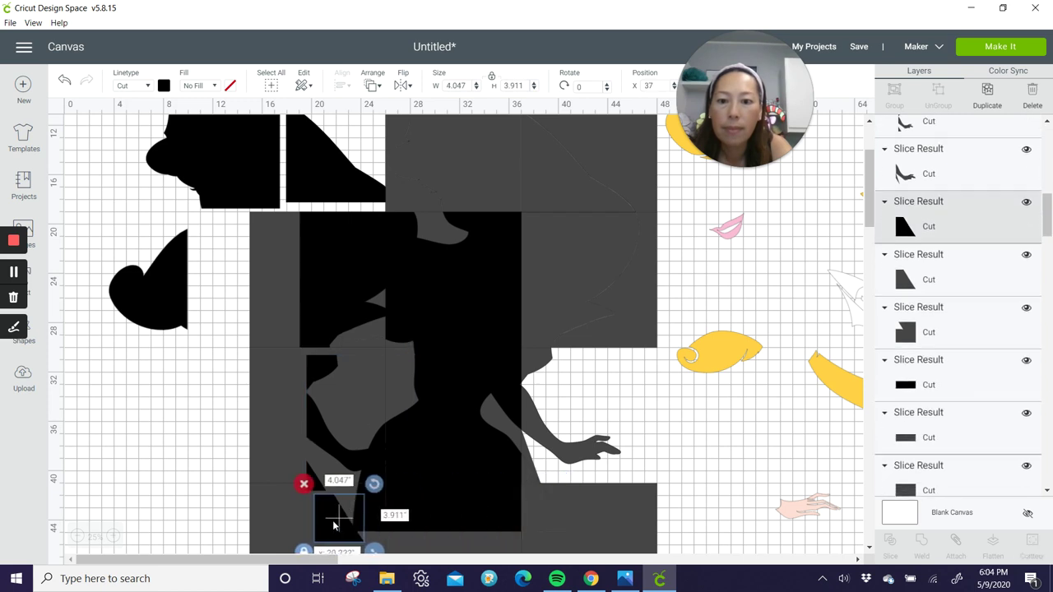
pyautogui.click(483, 498)
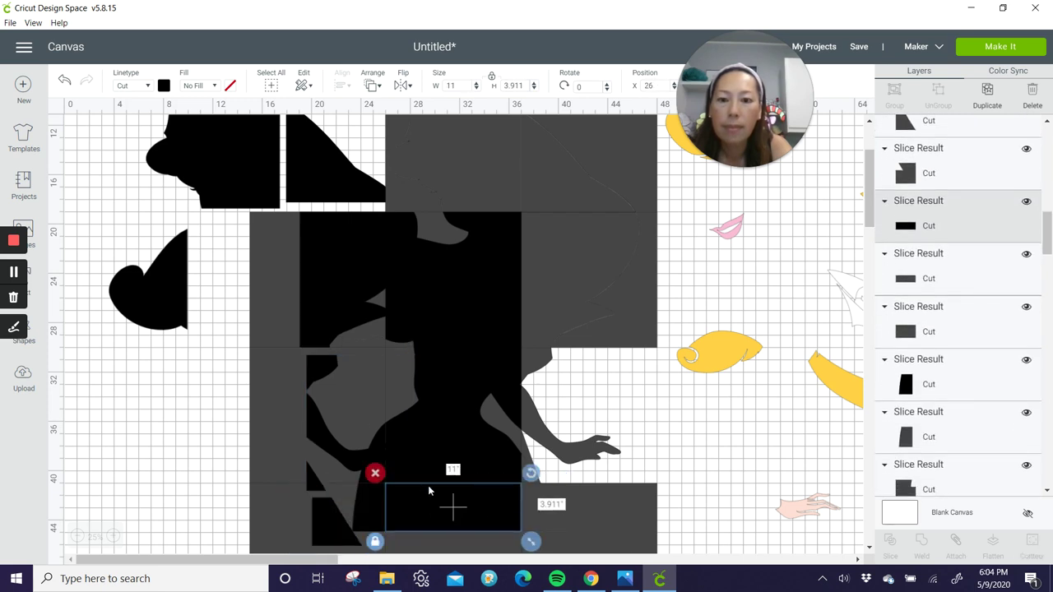
pyautogui.moveTo(466, 506); pyautogui.dragTo(219, 531)
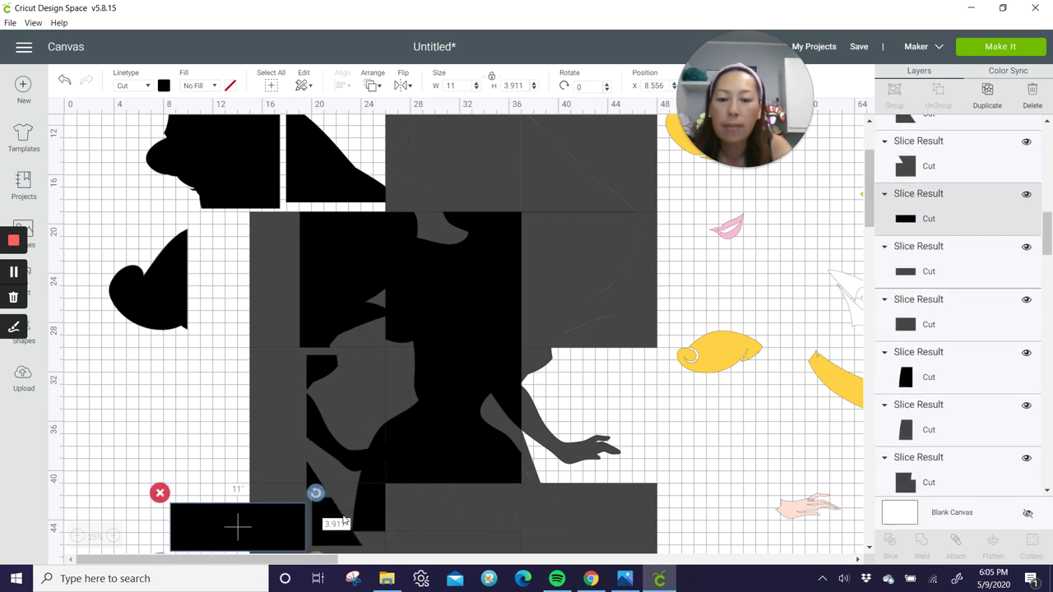
pyautogui.click(364, 511)
pyautogui.moveTo(362, 513); pyautogui.dragTo(137, 529)
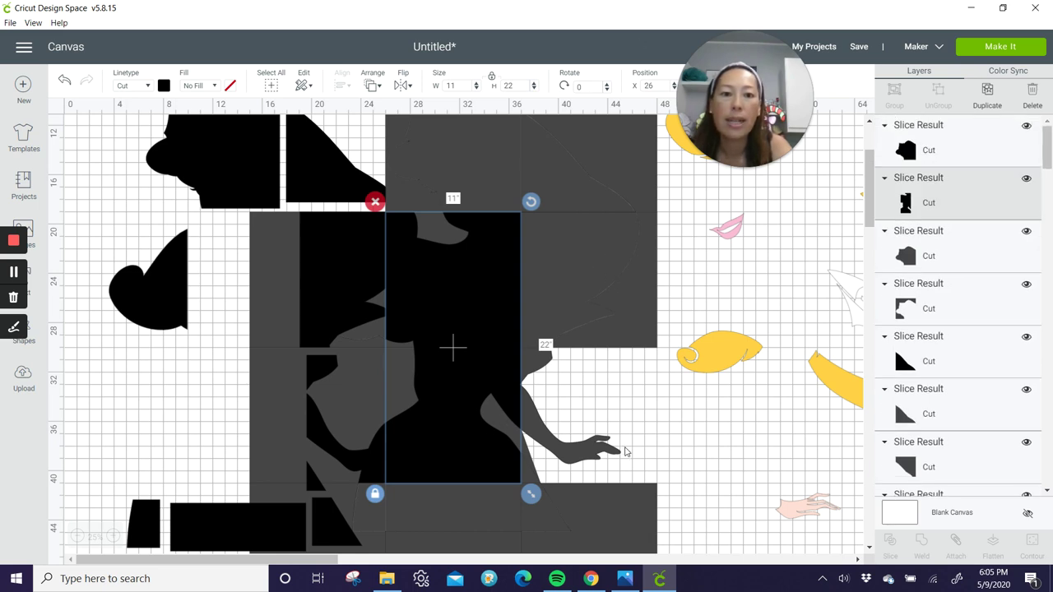
# Delete the leftover grey slice pieces in the grid's right column
pyautogui.click(684, 514)
pyautogui.moveTo(683, 514); pyautogui.dragTo(558, 390)
pyautogui.scroll(-3, 646, 432)
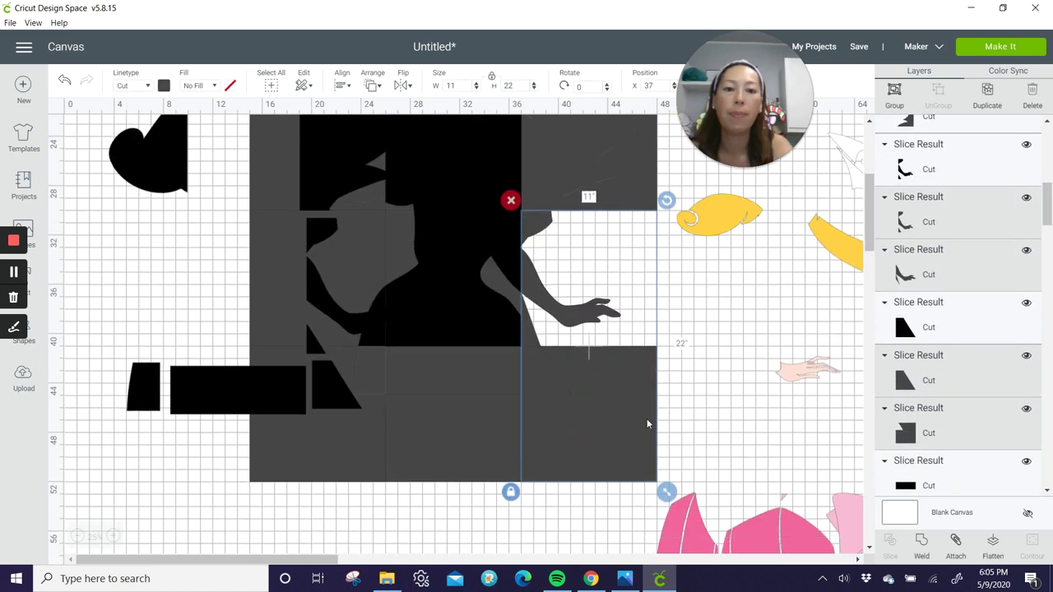
pyautogui.click(593, 511)
pyautogui.moveTo(591, 494); pyautogui.dragTo(577, 303)
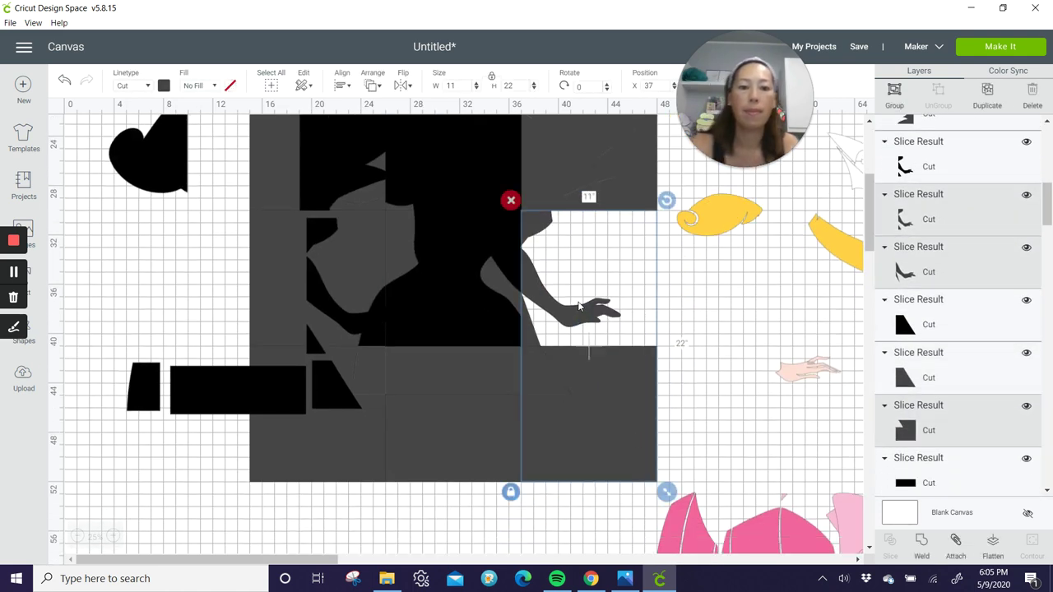
pyautogui.press('Delete')
pyautogui.scroll(2, 585, 333)
pyautogui.moveTo(574, 348); pyautogui.dragTo(571, 132)
pyautogui.press('Delete')
# Slice the remaining silhouette with the second-row square of the grid's middle column
pyautogui.moveTo(571, 213); pyautogui.dragTo(453, 230)
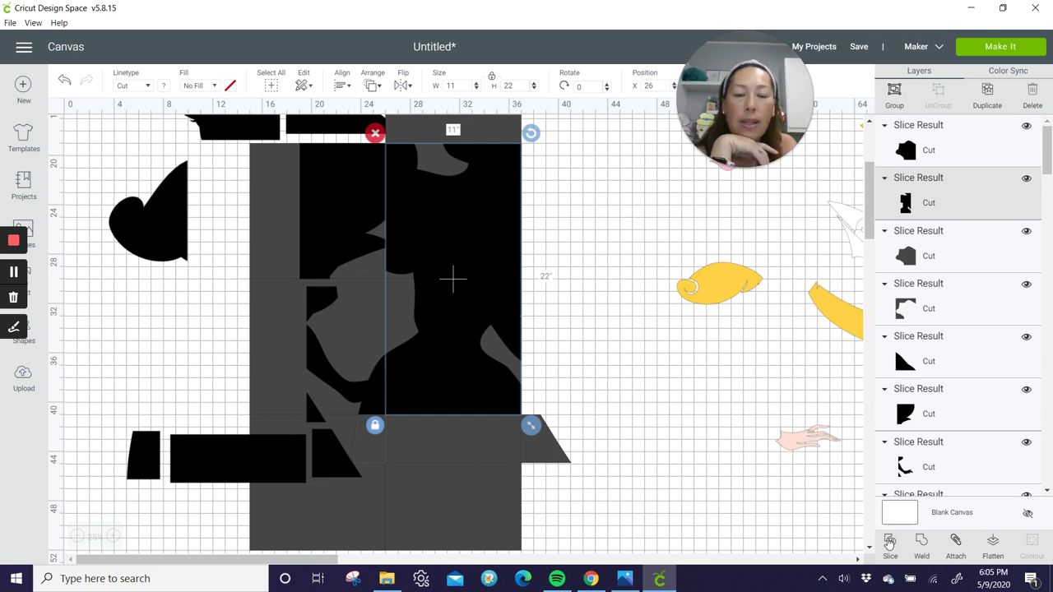
pyautogui.press('Delete')
pyautogui.hotkey('ctrl', 'z')
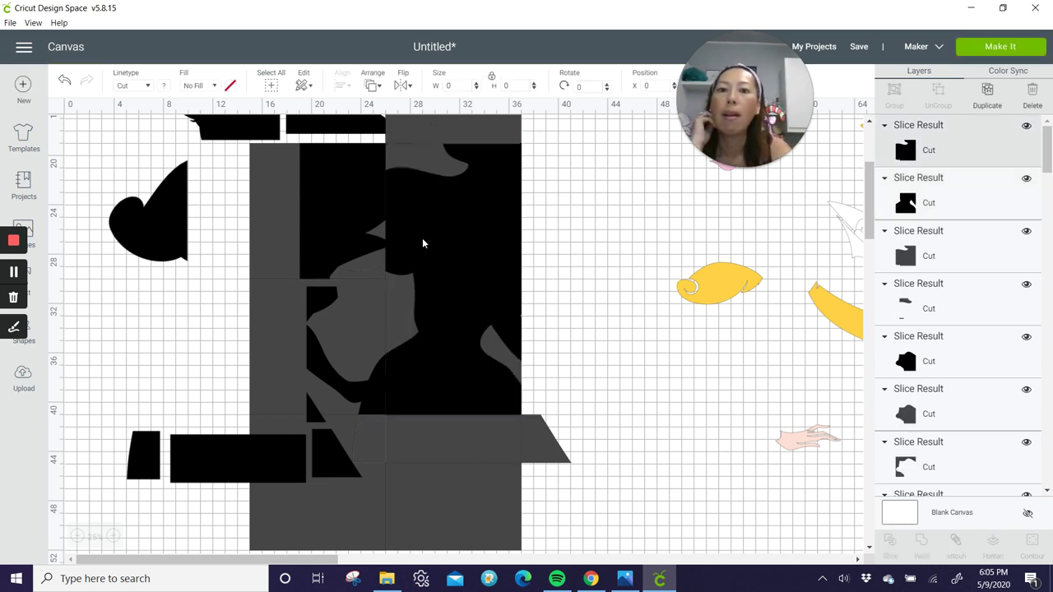
# Move the black second-row middle piece and the torso piece leftward, in line with the other silhouette parts
pyautogui.moveTo(422, 241); pyautogui.dragTo(257, 201)
pyautogui.moveTo(457, 333); pyautogui.dragTo(247, 333)
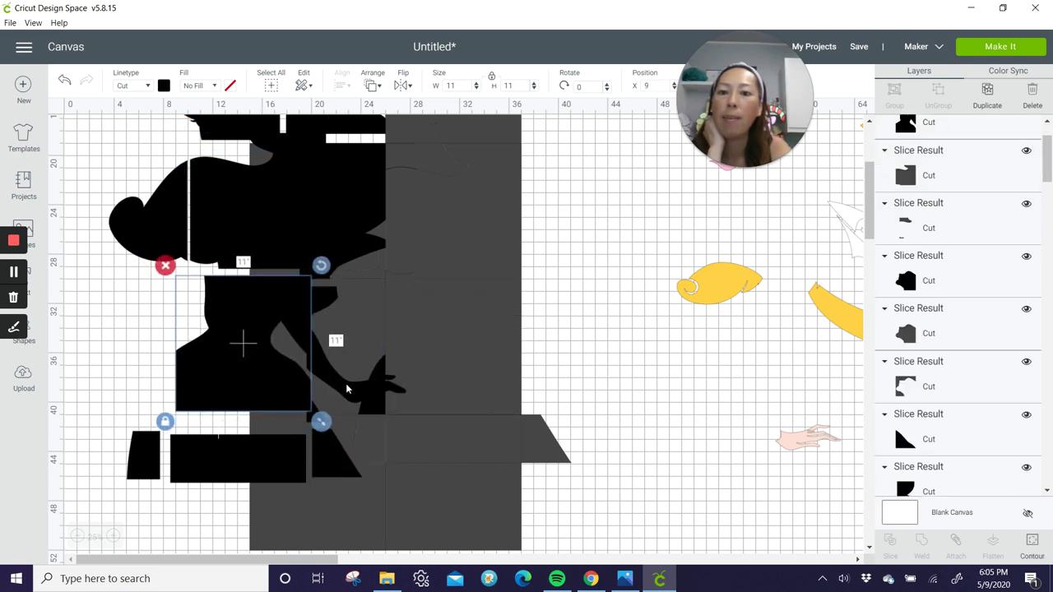
pyautogui.click(347, 385)
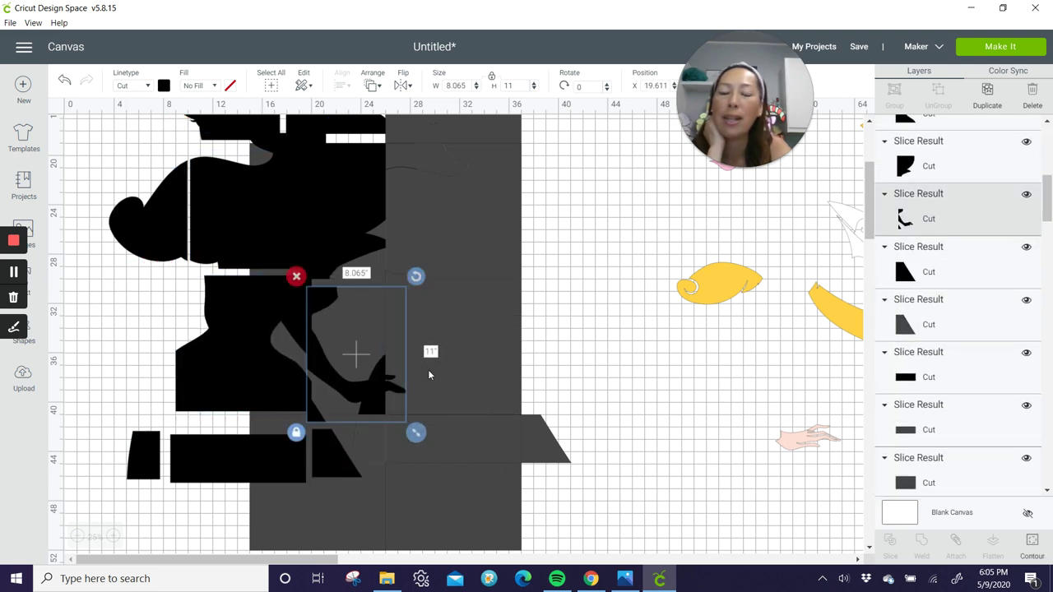
# Delete the leftover grey slice pieces in the grid's middle column
pyautogui.click(488, 339)
pyautogui.moveTo(561, 524); pyautogui.dragTo(436, 112)
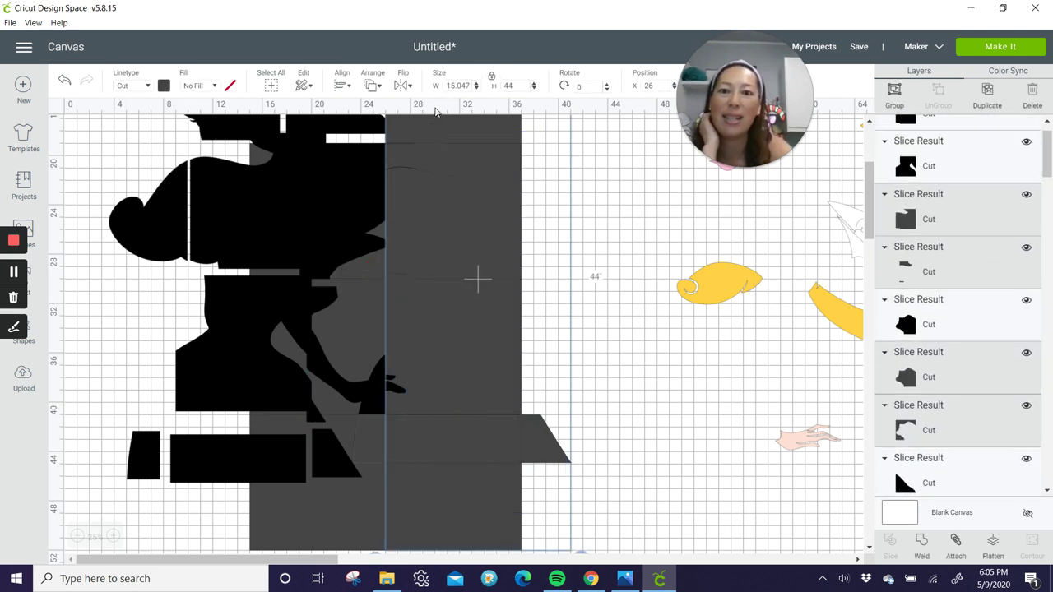
pyautogui.press('Delete')
# Spread out the right hair, torso, arm and left shoulder pieces so gaps separate them in their rows
pyautogui.scroll(2, 549, 357)
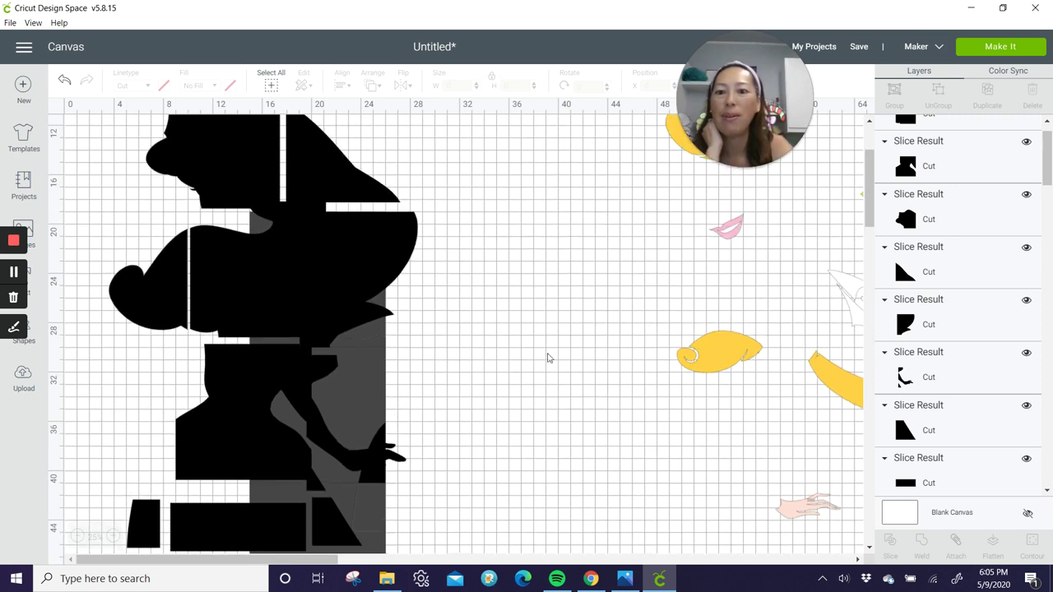
pyautogui.moveTo(395, 260); pyautogui.dragTo(487, 261)
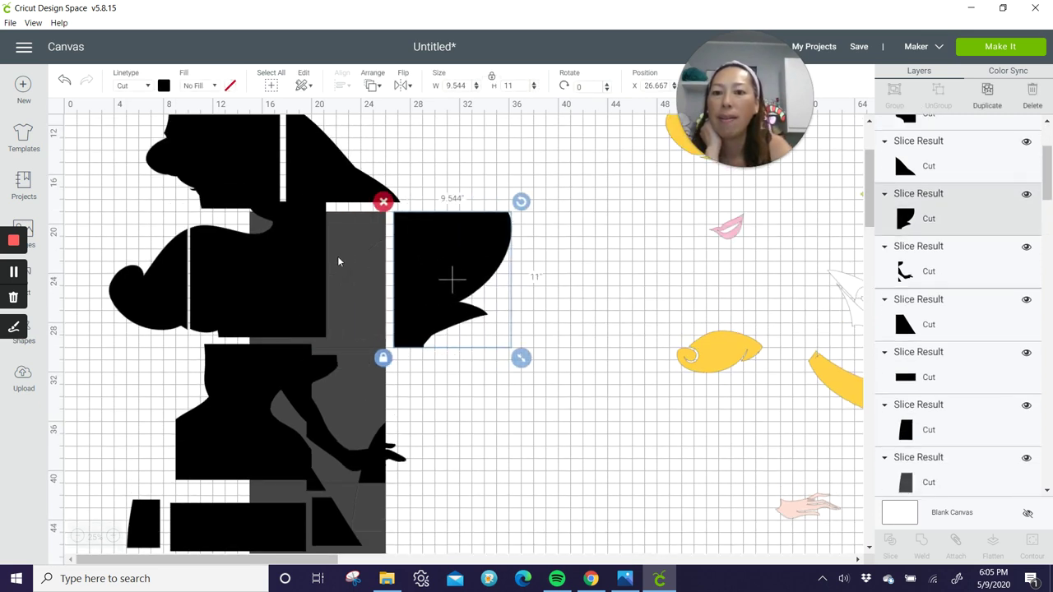
pyautogui.moveTo(406, 259); pyautogui.dragTo(432, 247)
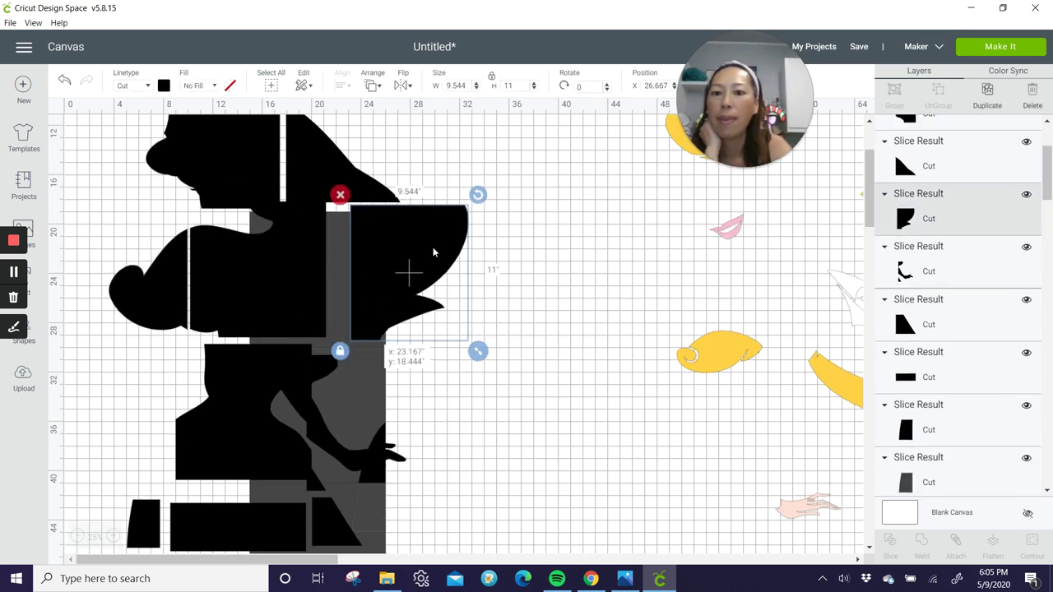
pyautogui.click(289, 374)
pyautogui.moveTo(289, 374); pyautogui.dragTo(257, 382)
pyautogui.click(314, 377)
pyautogui.moveTo(333, 370); pyautogui.dragTo(451, 370)
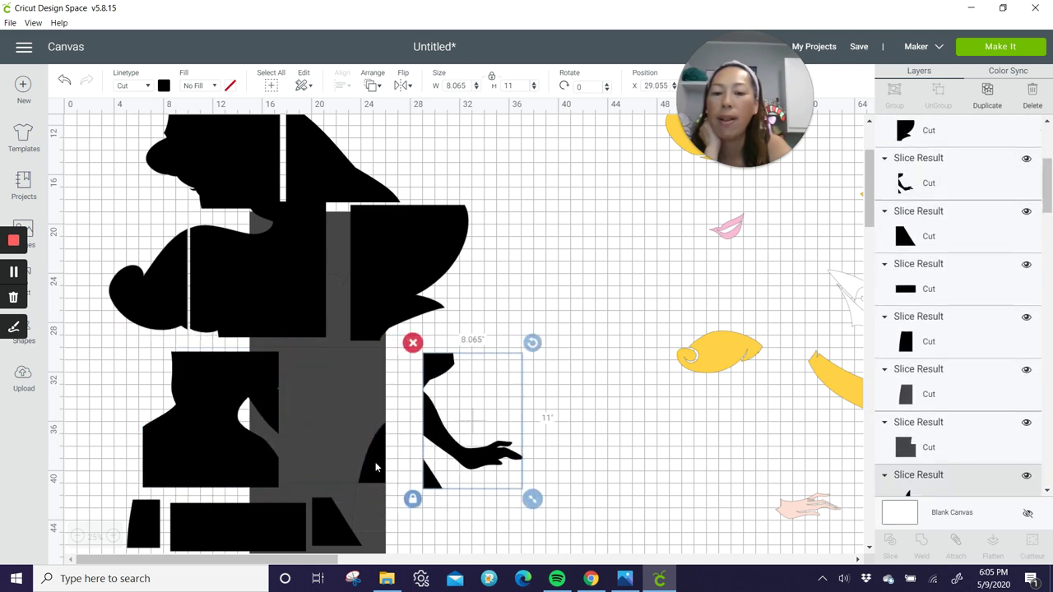
pyautogui.moveTo(374, 465); pyautogui.dragTo(116, 465)
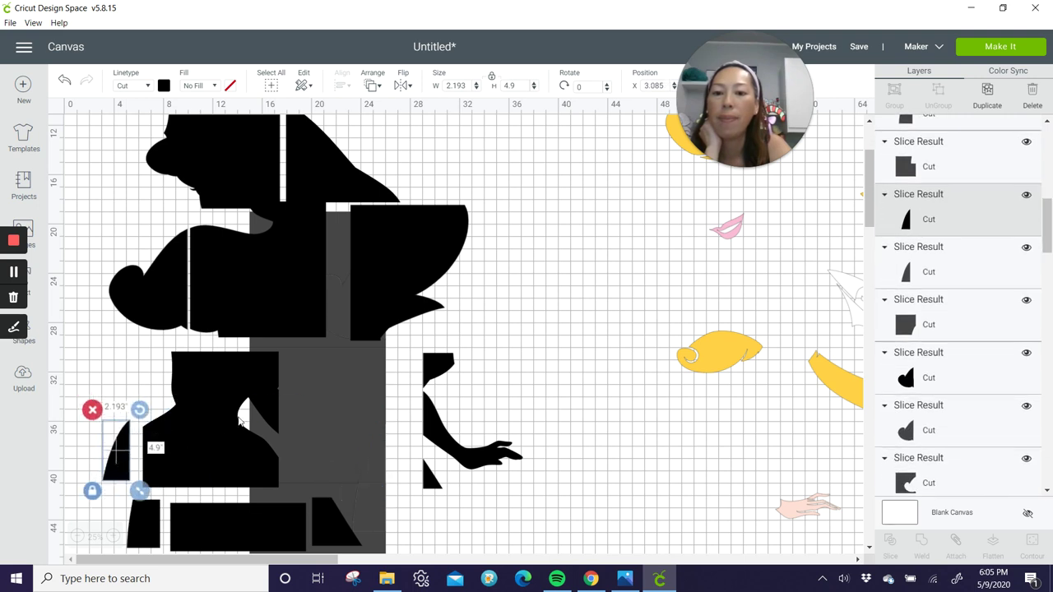
# Delete the grey third-row square leftover, the second-row square leftover and the grey copy of the hair curl
pyautogui.click(352, 392)
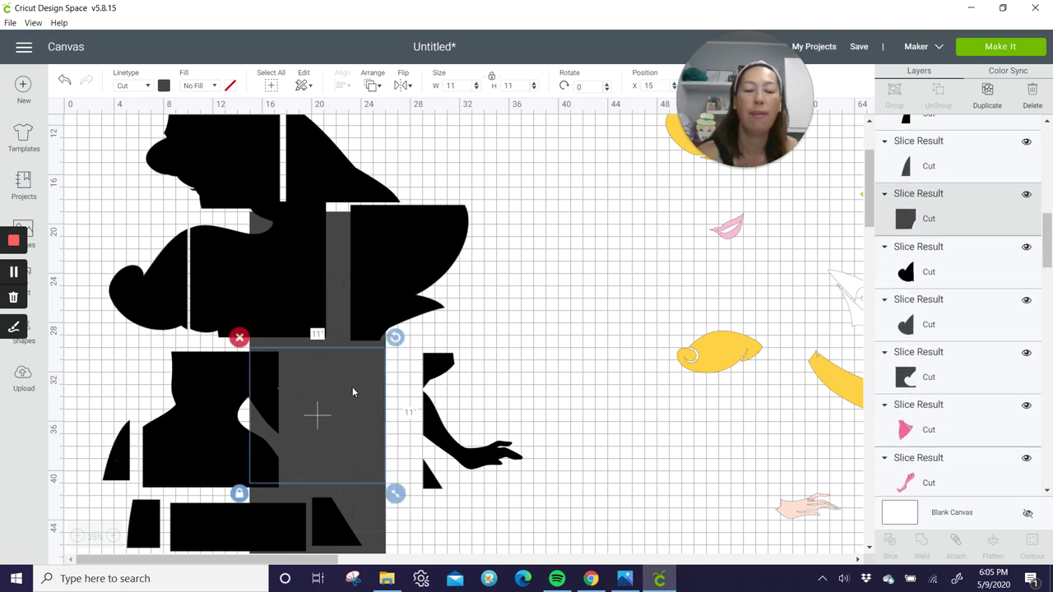
pyautogui.press('Delete')
pyautogui.click(318, 277)
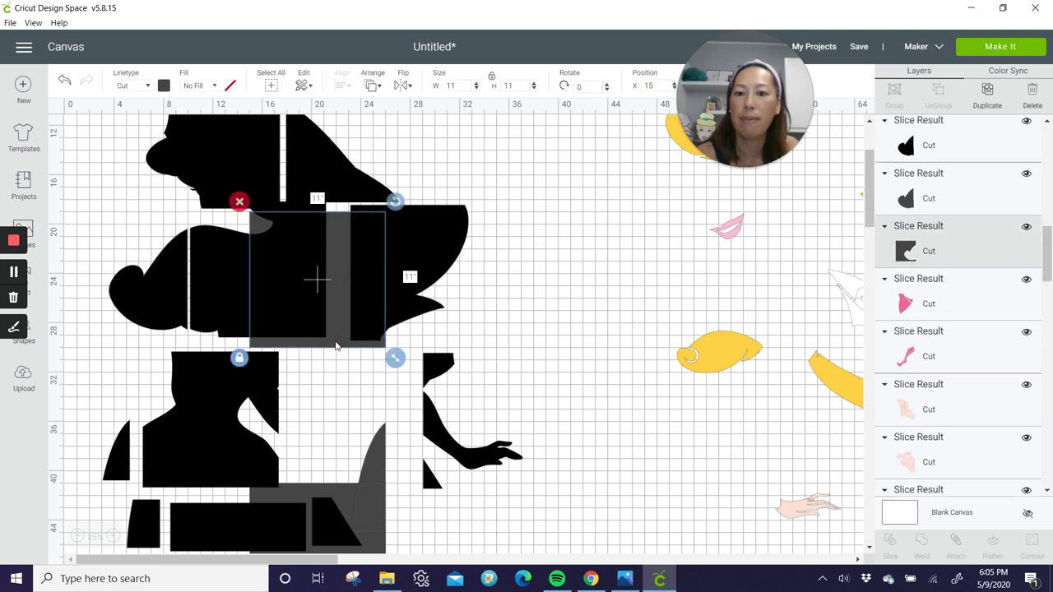
pyautogui.press('Delete')
pyautogui.click(335, 316)
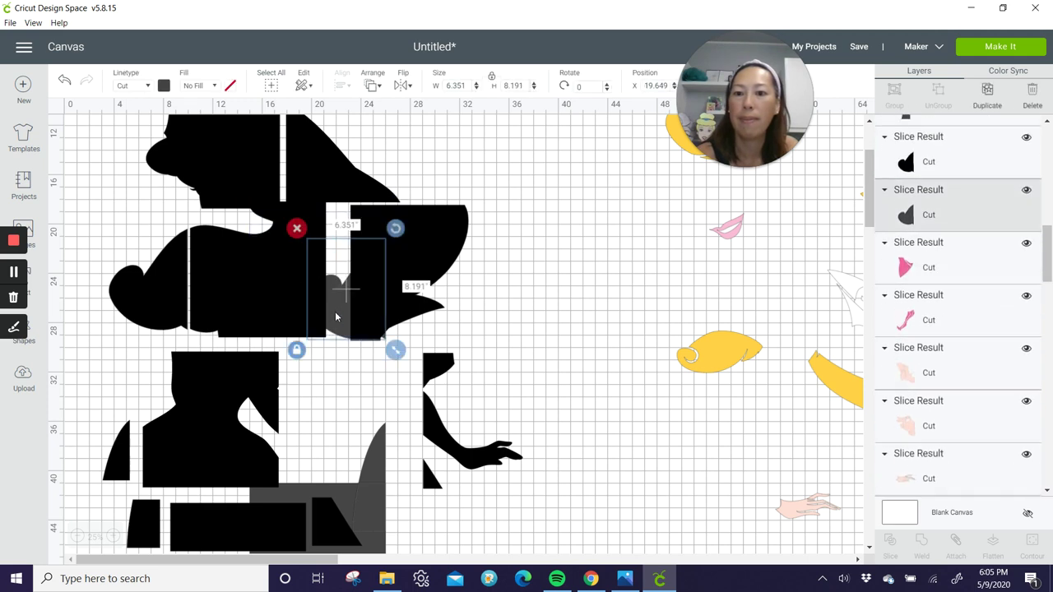
pyautogui.press('Delete')
# Delete the grey copies of the shoulder and bottom-left pieces and the leftover grey bottom square
pyautogui.scroll(-3, 354, 329)
pyautogui.click(365, 351)
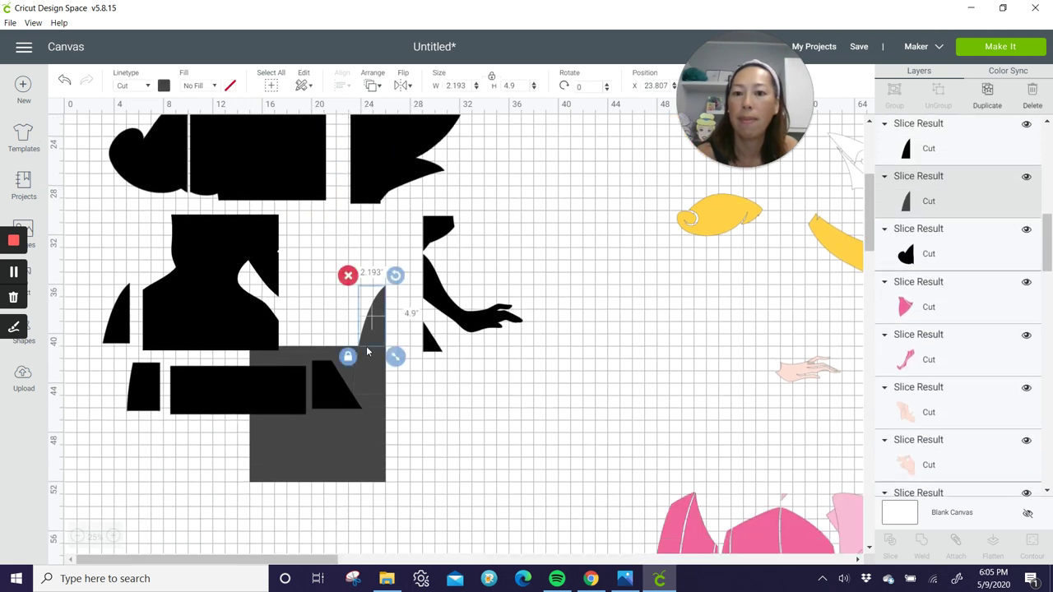
pyautogui.press('Delete')
pyautogui.click(366, 365)
pyautogui.press('Delete')
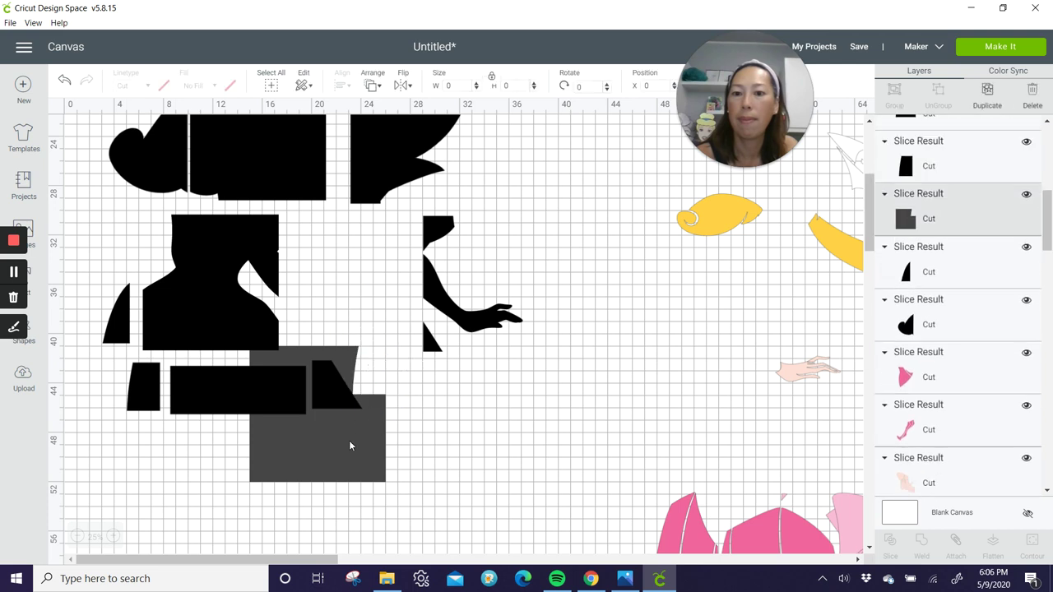
pyautogui.click(349, 440)
pyautogui.press('Delete')
# Move the arm, right hair, upper hair and head pieces so the silhouette parts line up with narrow gaps
pyautogui.moveTo(447, 298); pyautogui.dragTo(372, 302)
pyautogui.scroll(5, 383, 295)
pyautogui.moveTo(366, 212); pyautogui.dragTo(421, 215)
pyautogui.moveTo(249, 189); pyautogui.dragTo(279, 203)
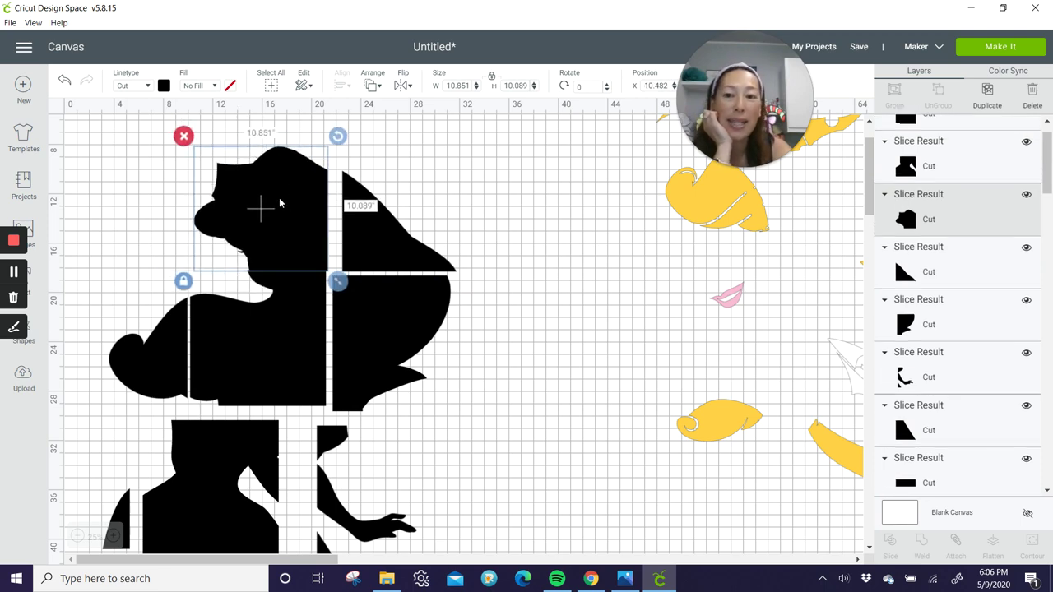
pyautogui.scroll(-3, 484, 341)
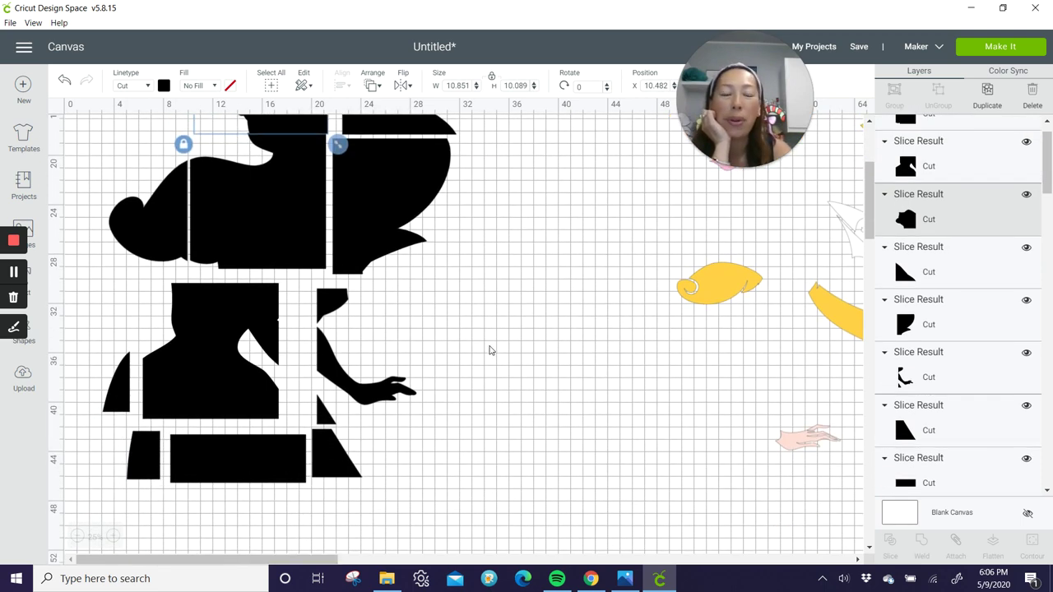